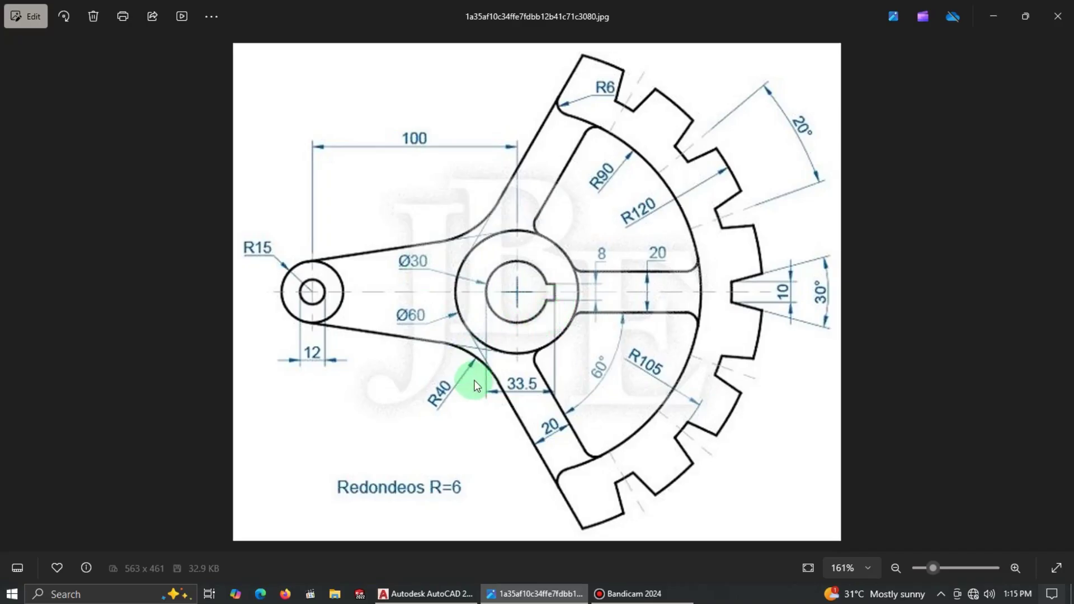
Switch to AutoCAD and draw a circle with a diameter of 60 in the middle of the empty drawing.
key(alt+Tab)
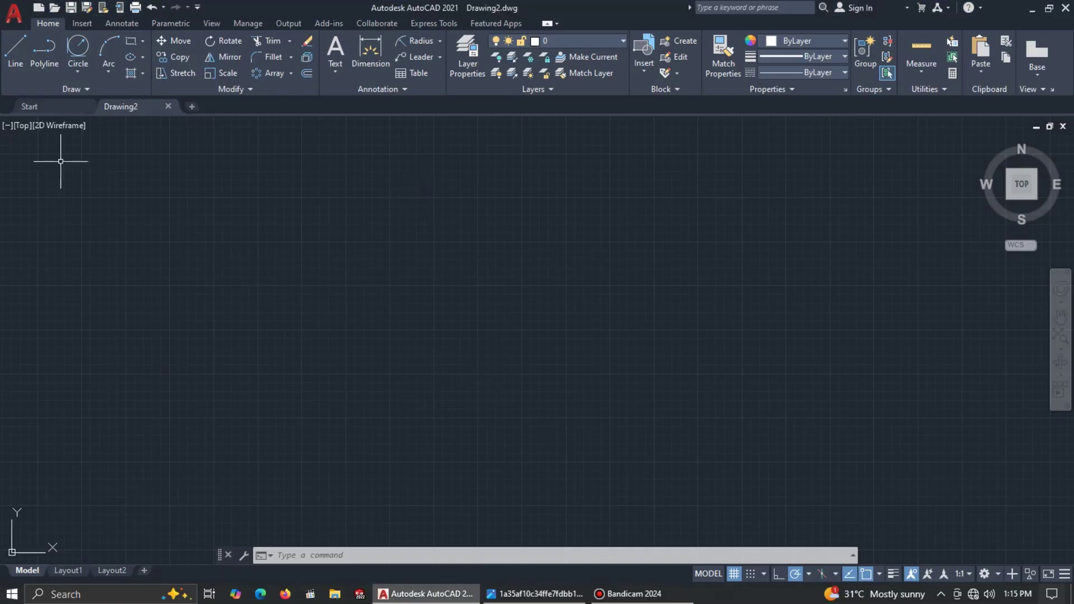
click(78, 72)
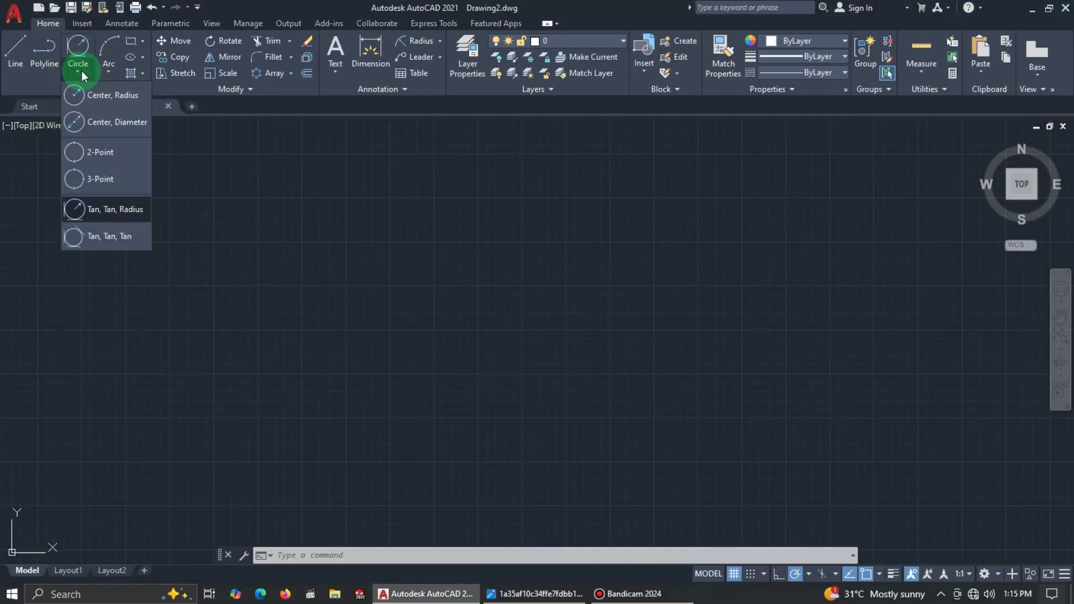
click(103, 131)
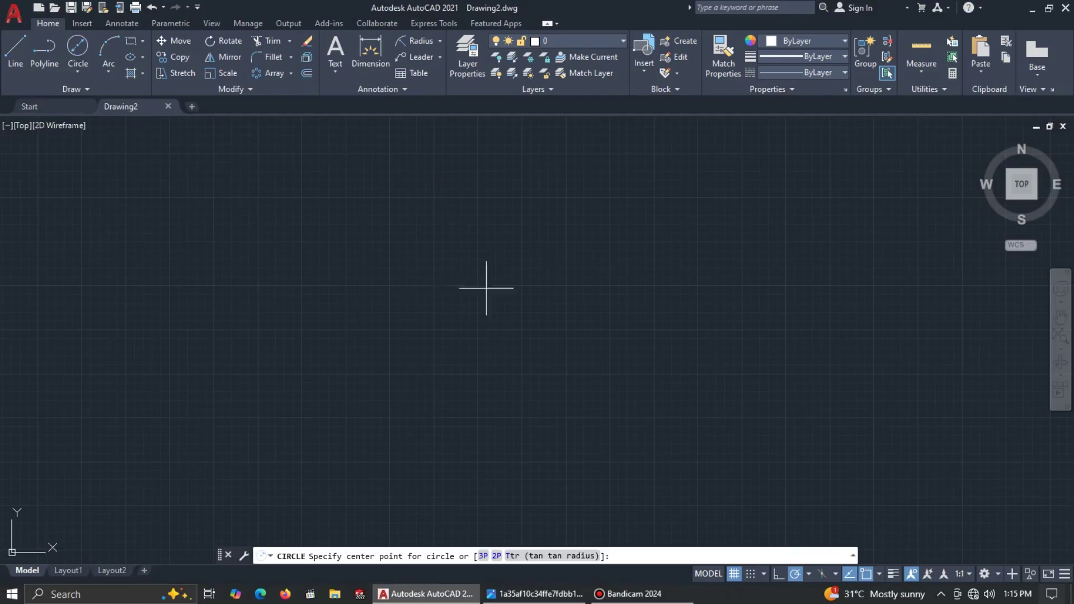
click(547, 301)
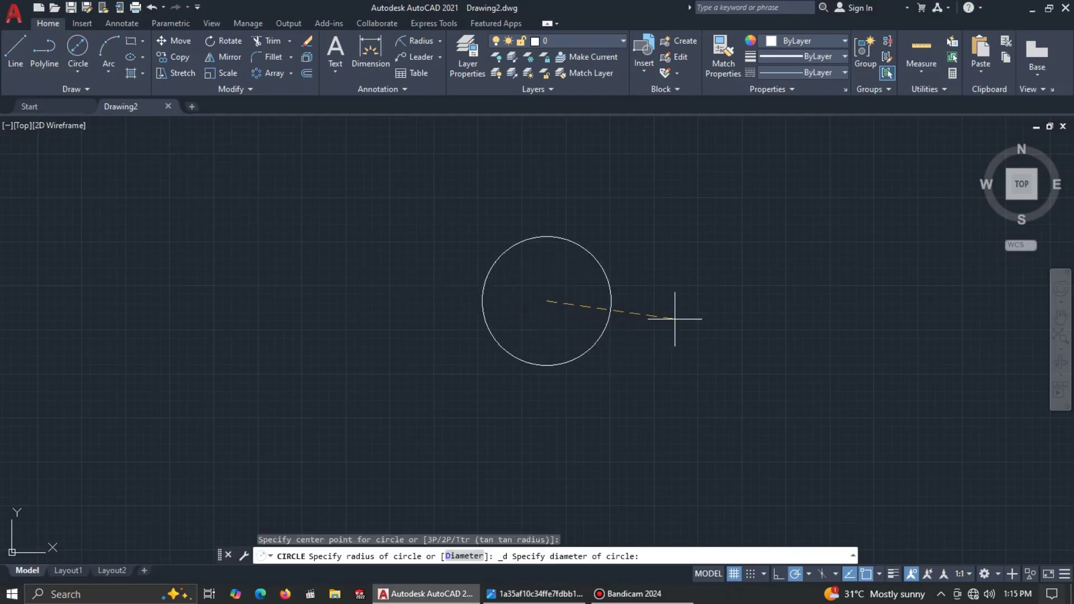
text(60)
key(Return)
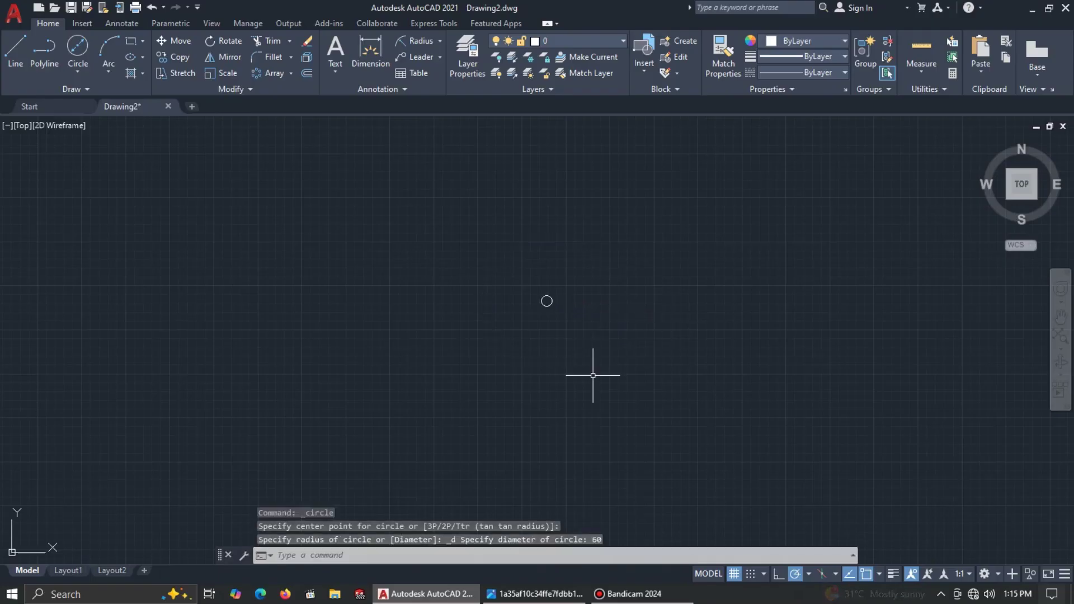
Draw a circle with a diameter of 30 concentric with the 60-diameter circle.
scroll(549, 301, up, 8)
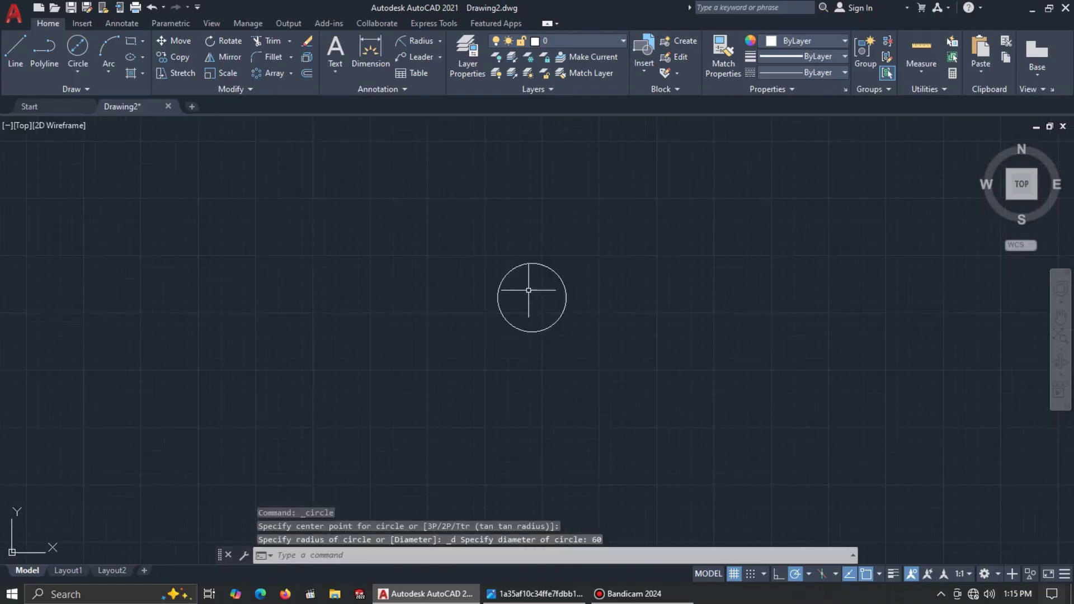
click(77, 50)
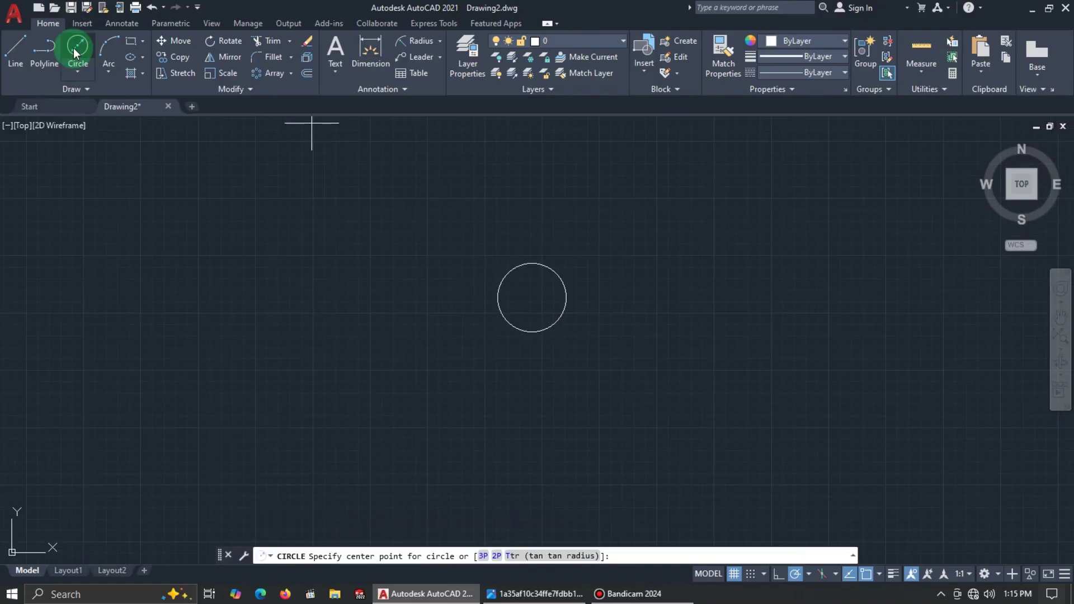
click(79, 70)
click(111, 146)
click(113, 124)
click(531, 298)
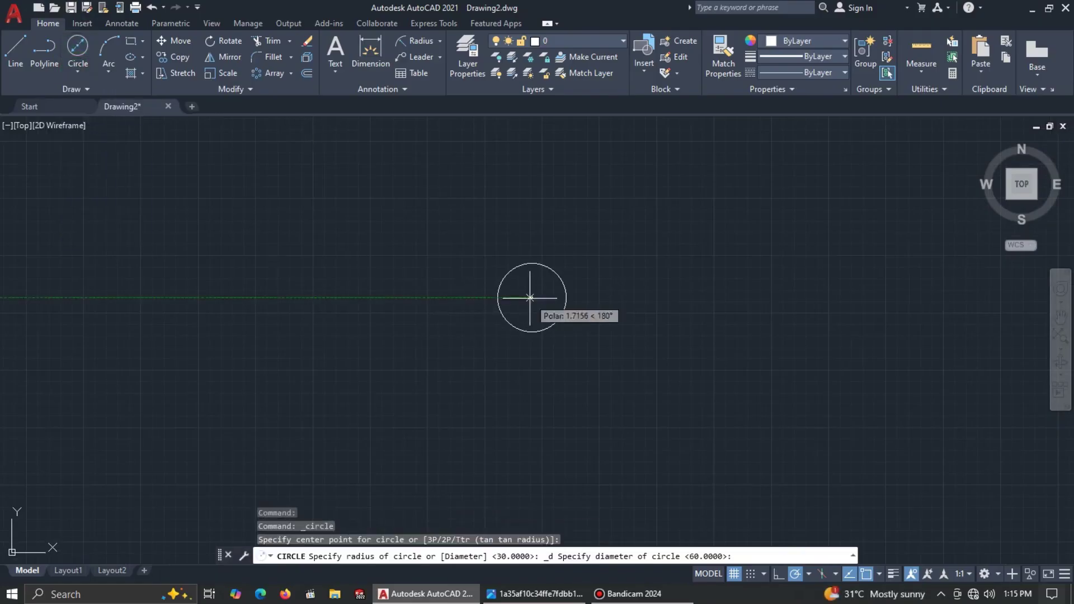
text(30)
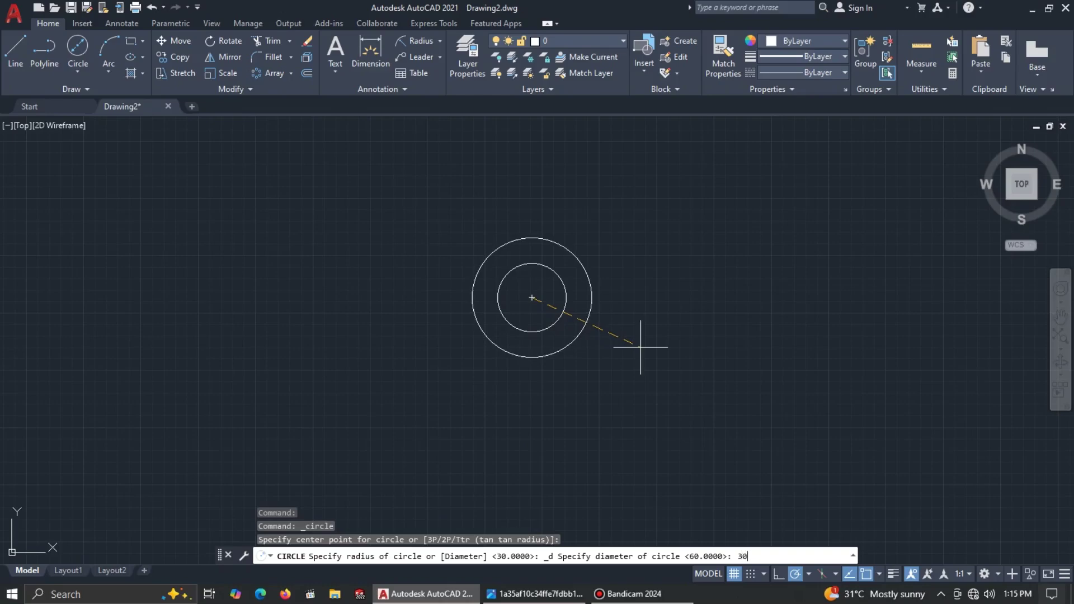
key(Return)
Check the reference image and draw a horizontal line 100 long leftward from the centre of the two concentric circles.
key(alt+Tab)
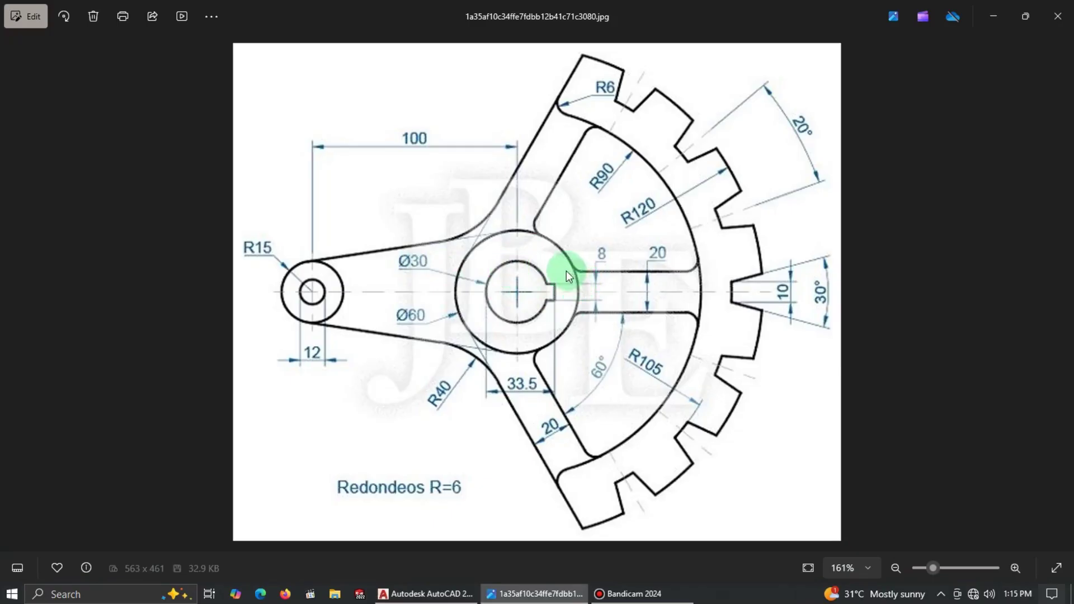
key(alt+Tab)
scroll(520, 284, up, 5)
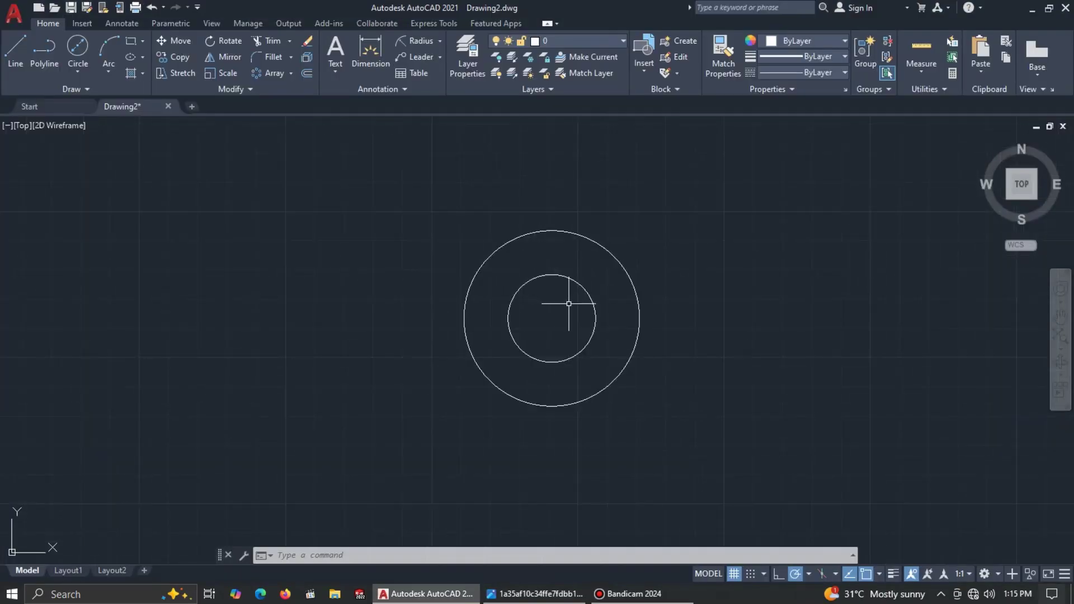
key(alt+Tab)
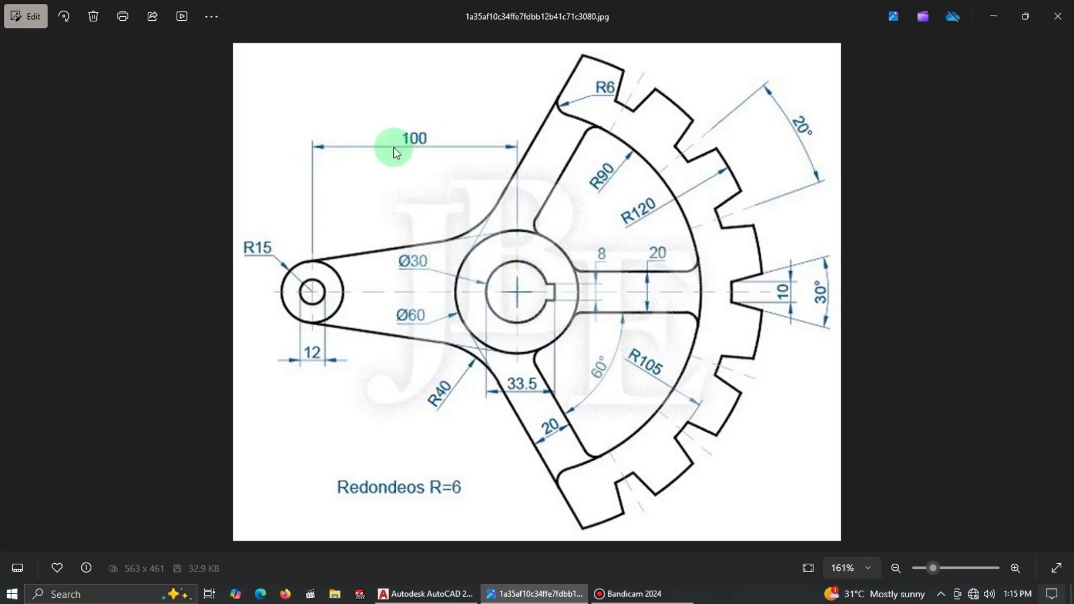
key(alt+Tab)
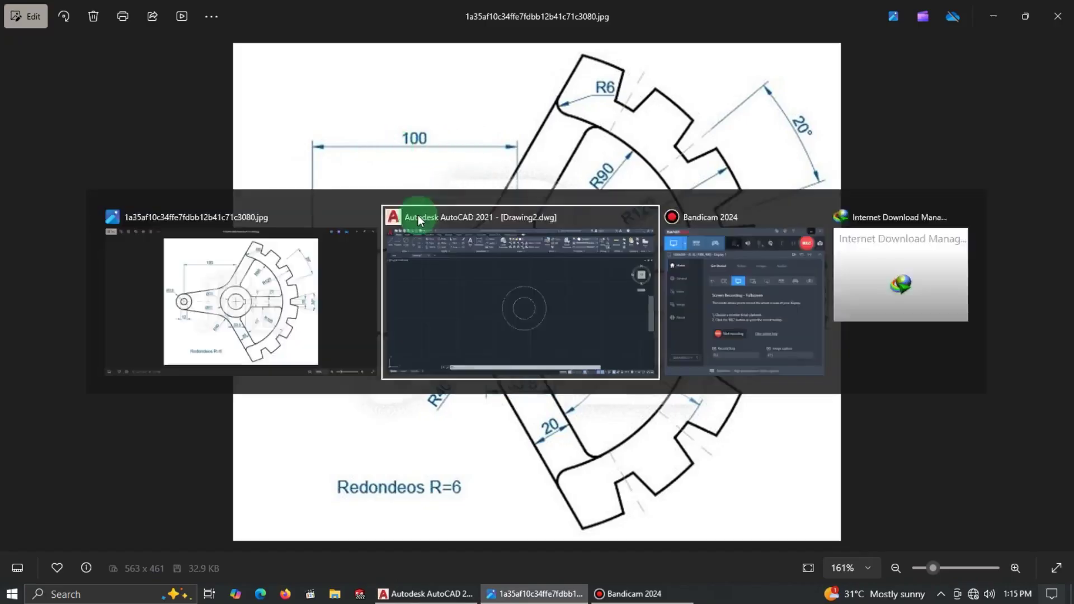
scroll(389, 235, down, 2)
scroll(321, 232, up, 2)
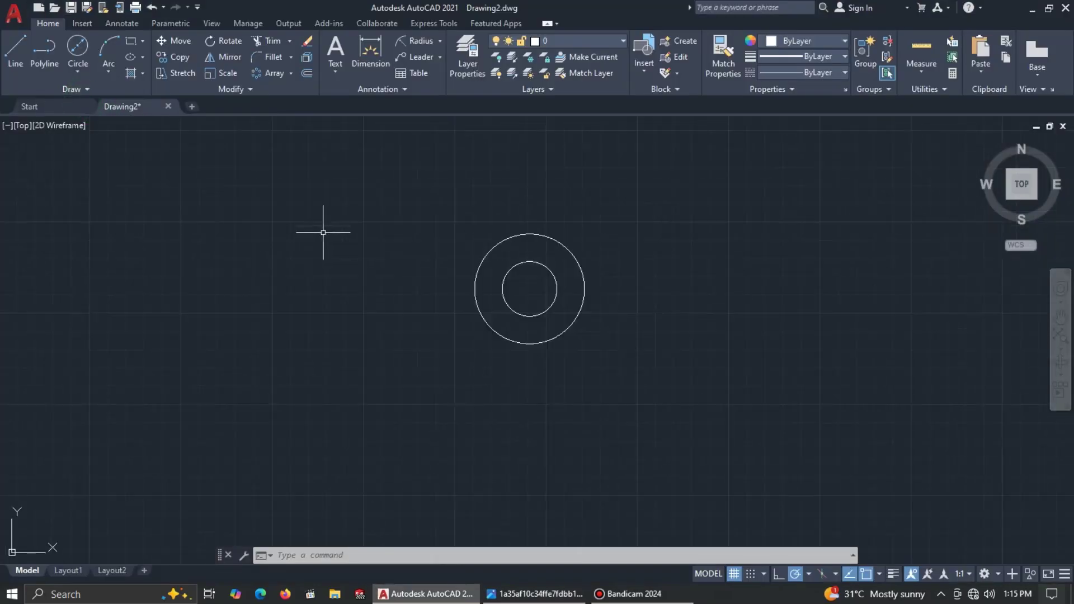
middle_drag(491, 297, 529, 321)
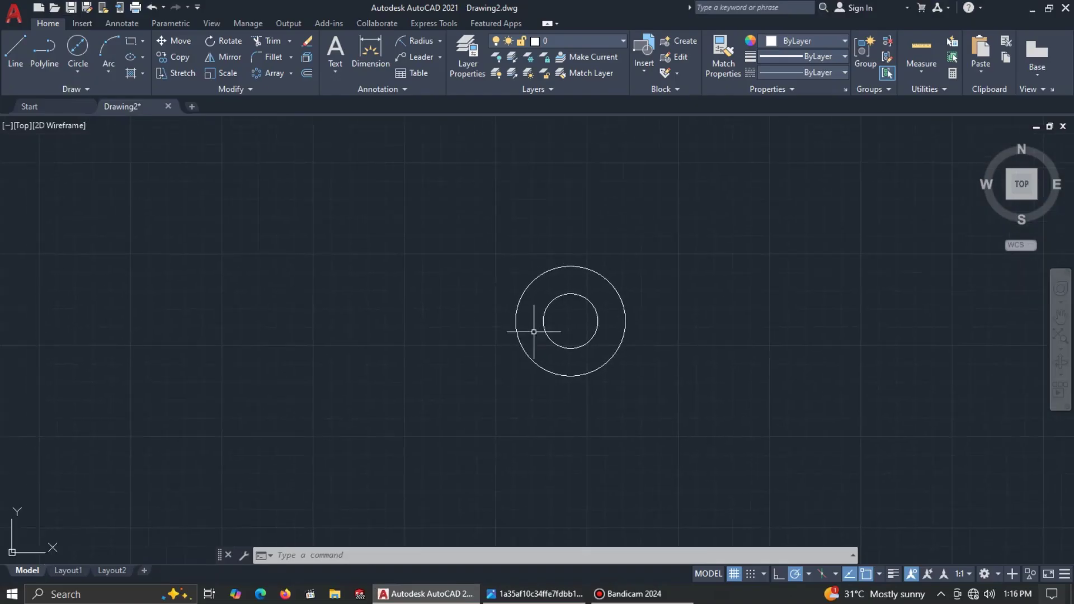
click(15, 49)
click(570, 321)
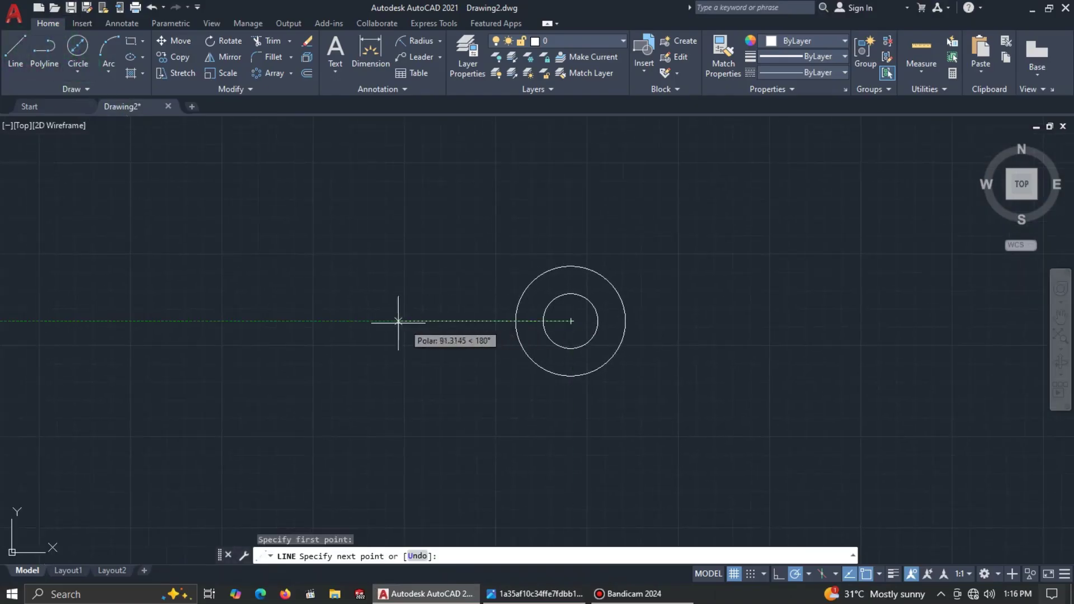
text(100)
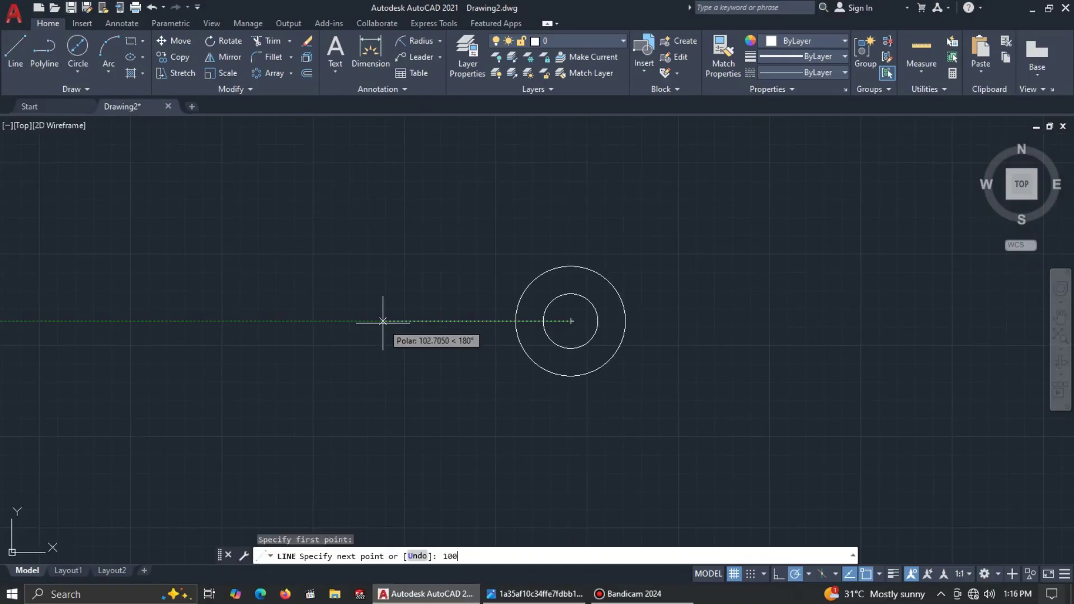
key(Return)
key(Escape)
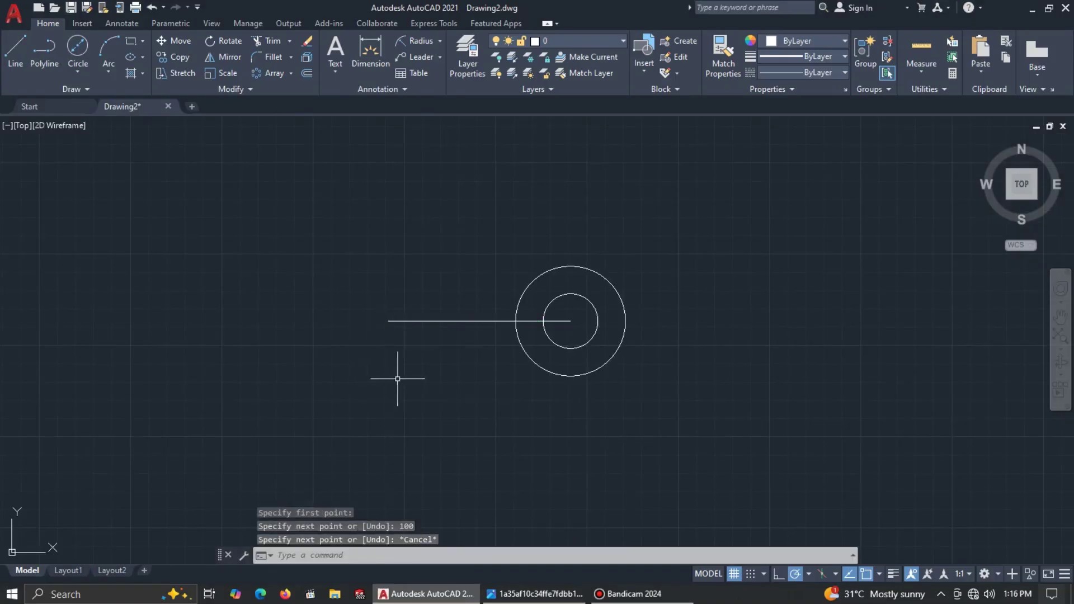
Check the reference image and draw a circle of radius 15 centred on the left end of the horizontal line.
key(alt+Tab)
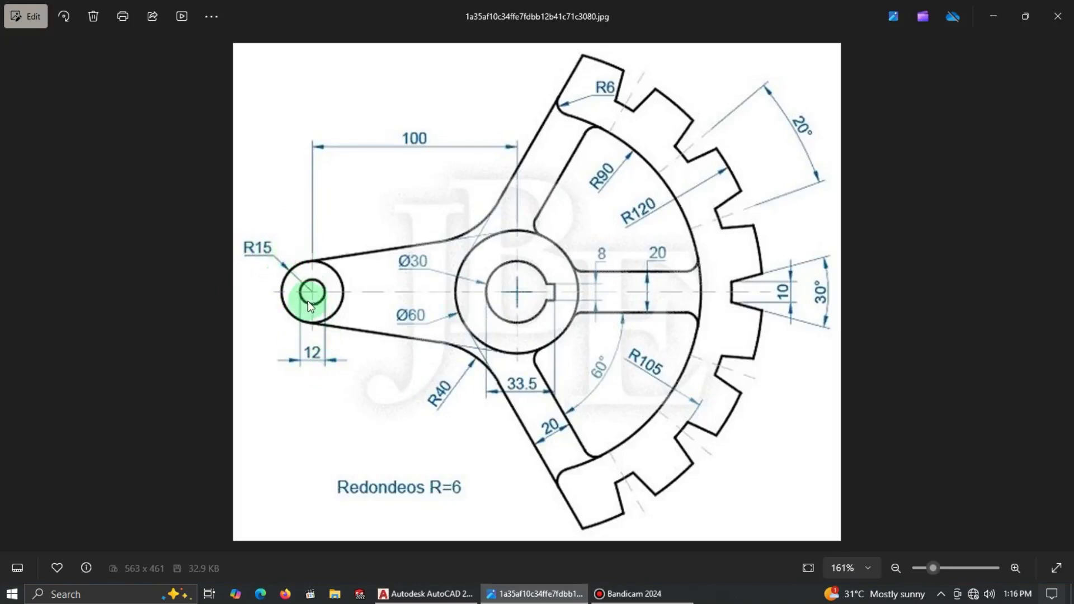
key(alt+Tab)
click(79, 71)
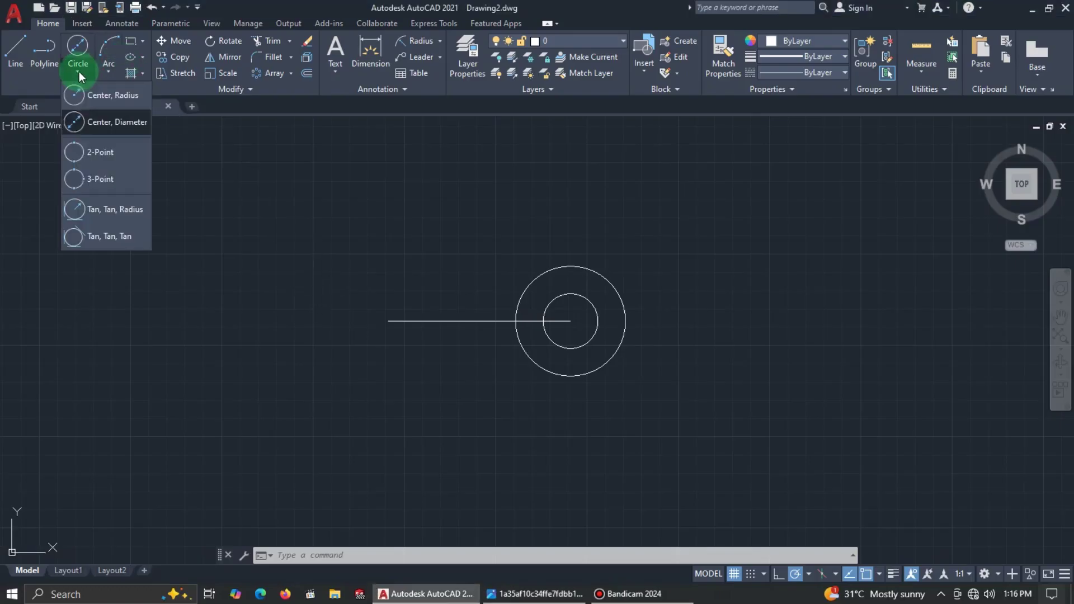
click(101, 99)
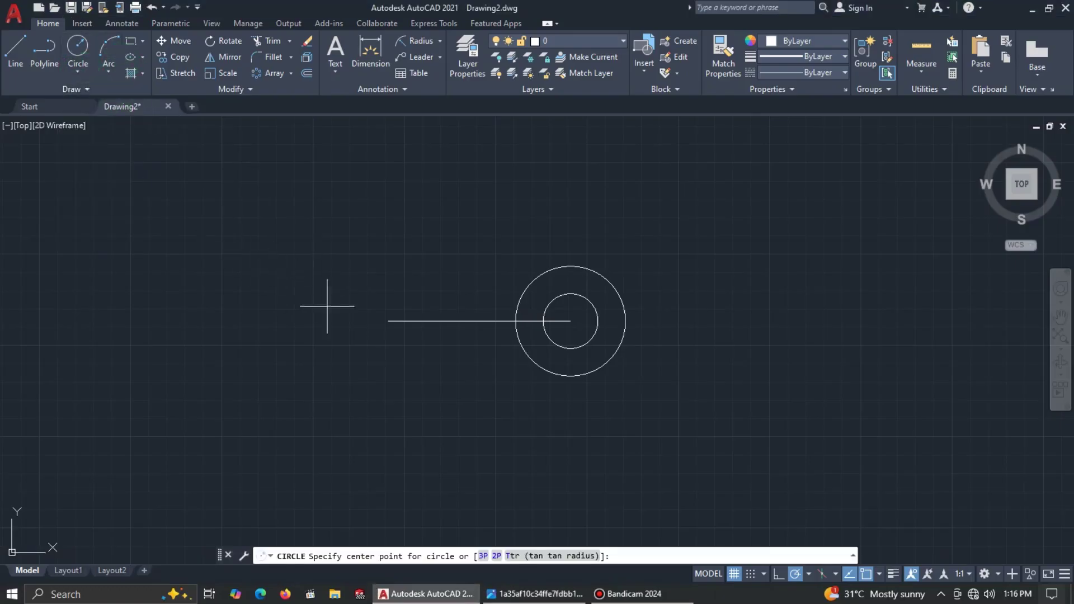
click(388, 320)
text(15)
key(Return)
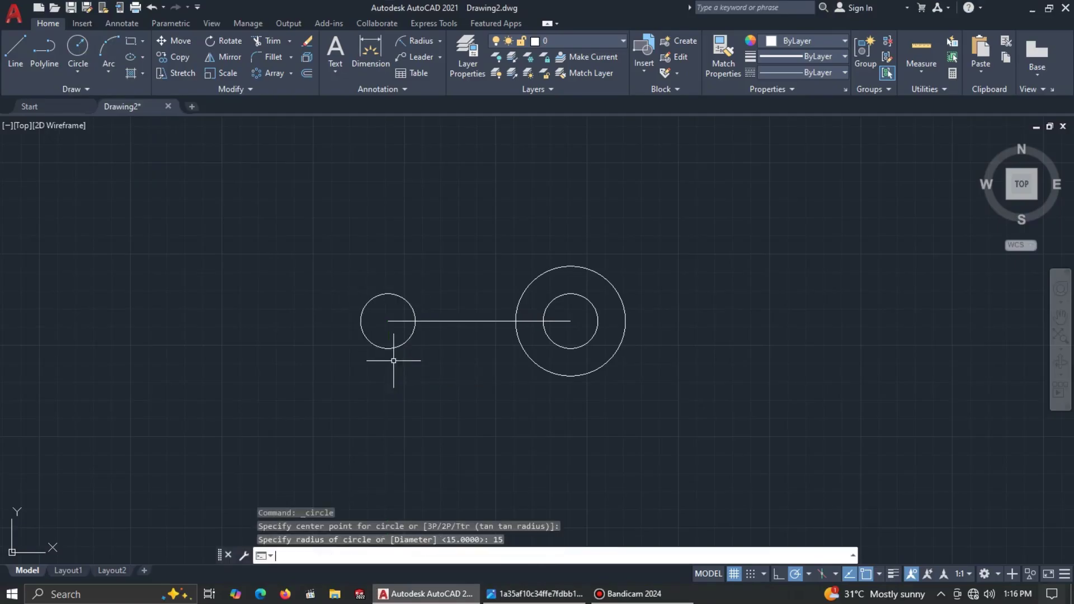
Draw a circle with a diameter of 12 inside the radius 15 circle, on the same centre.
click(77, 70)
click(119, 123)
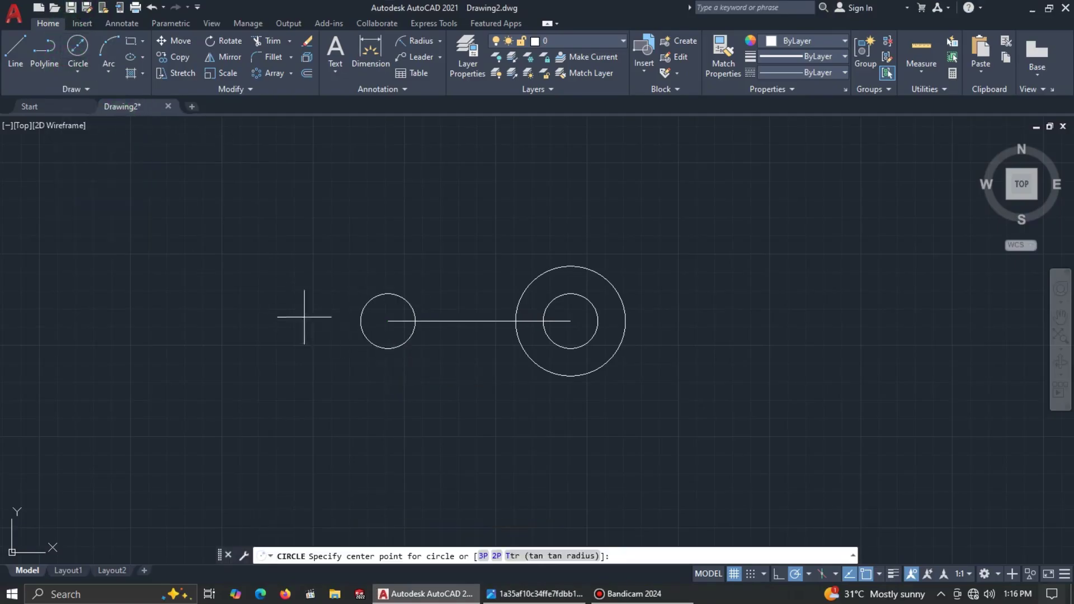
click(387, 321)
text(12)
key(Return)
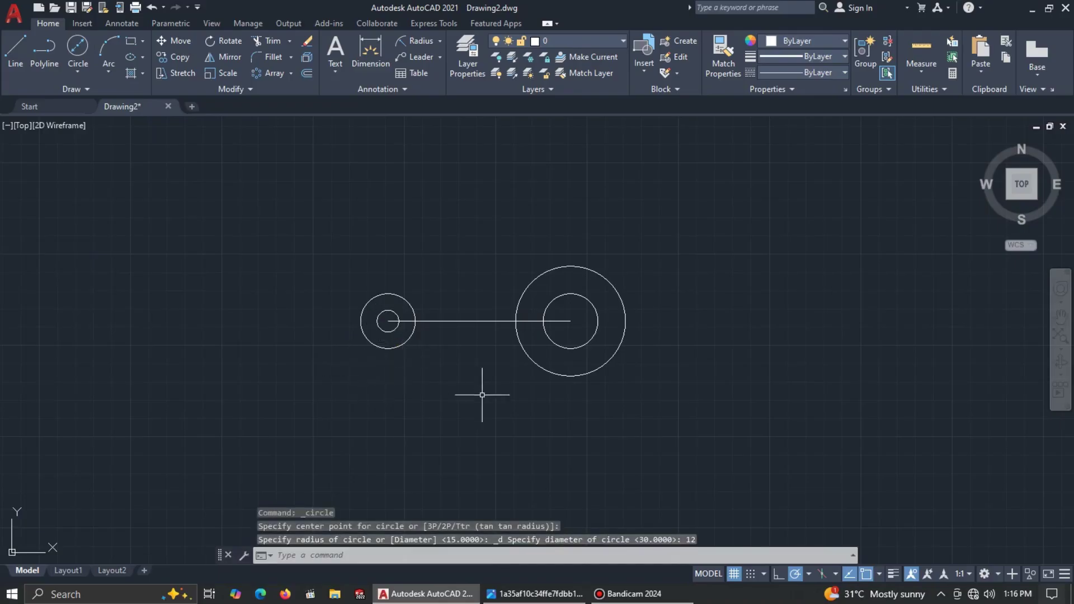
Consult the reference image and draw a circle of radius 90 around the centre of the hub circles.
key(alt+Tab)
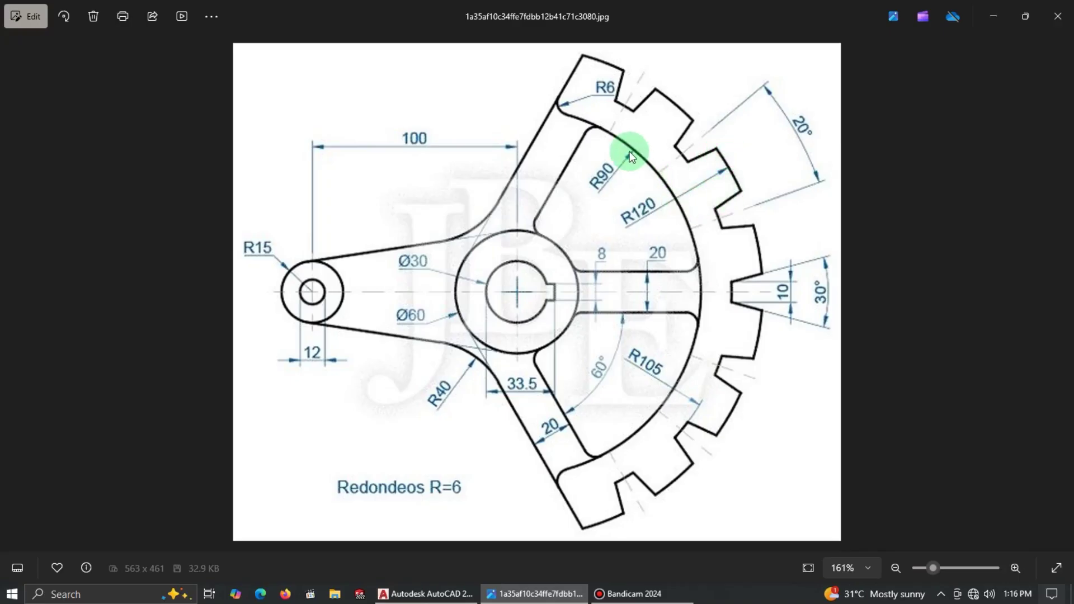
key(alt+Tab)
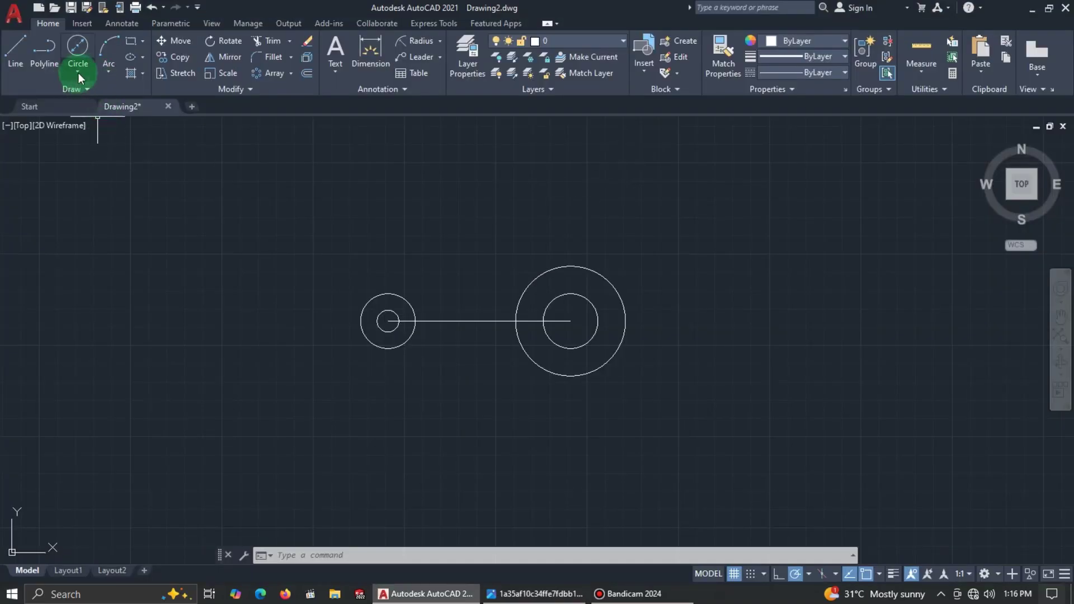
click(78, 73)
click(99, 104)
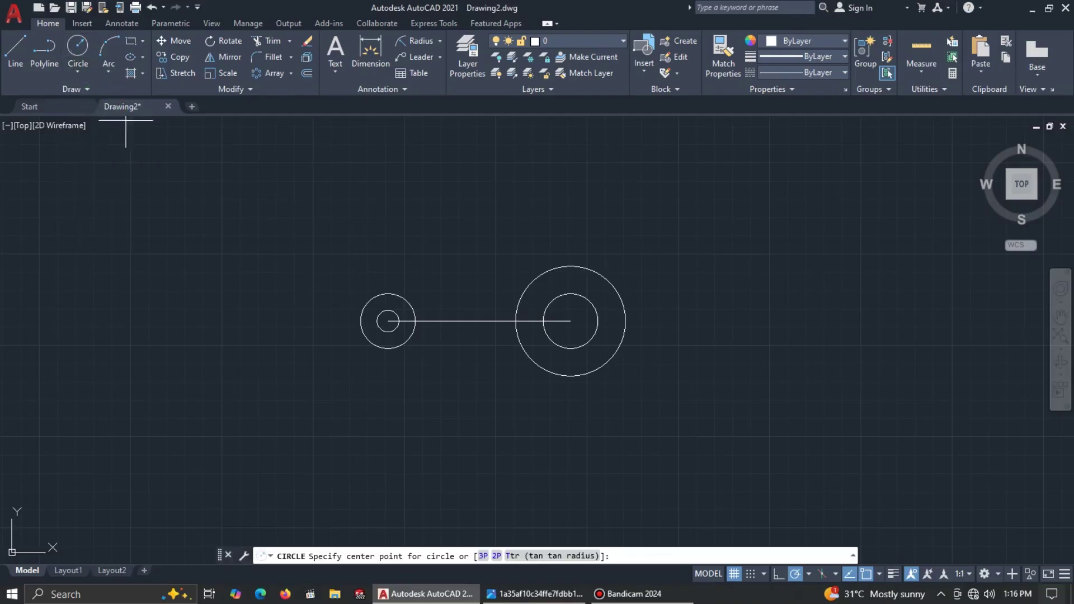
click(571, 321)
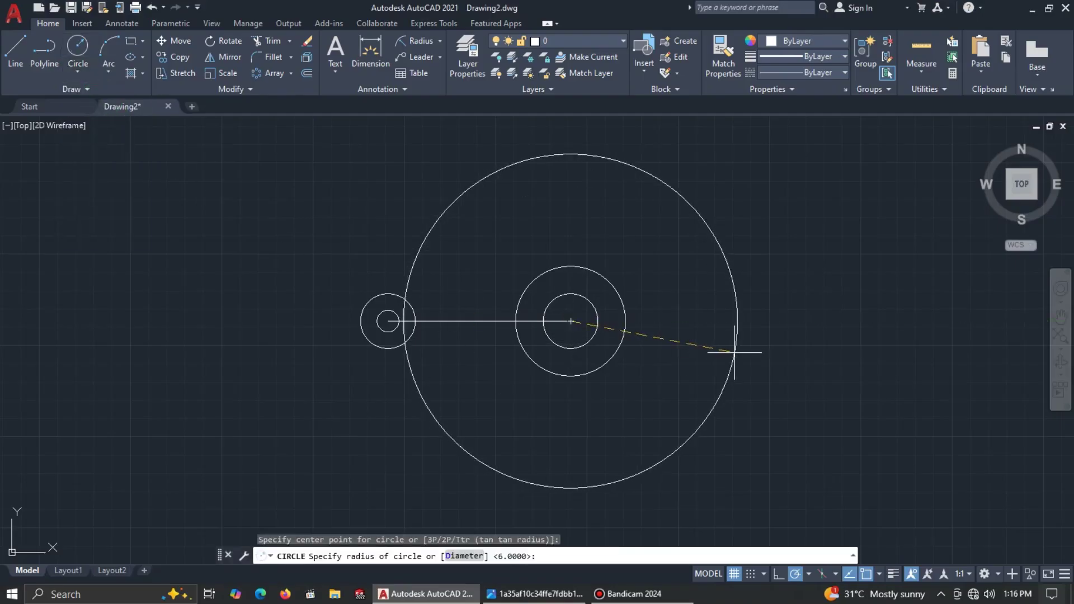
text(90)
key(Return)
Consult the reference image and draw a circle of radius 105 concentric with the hub circles.
key(alt+Tab)
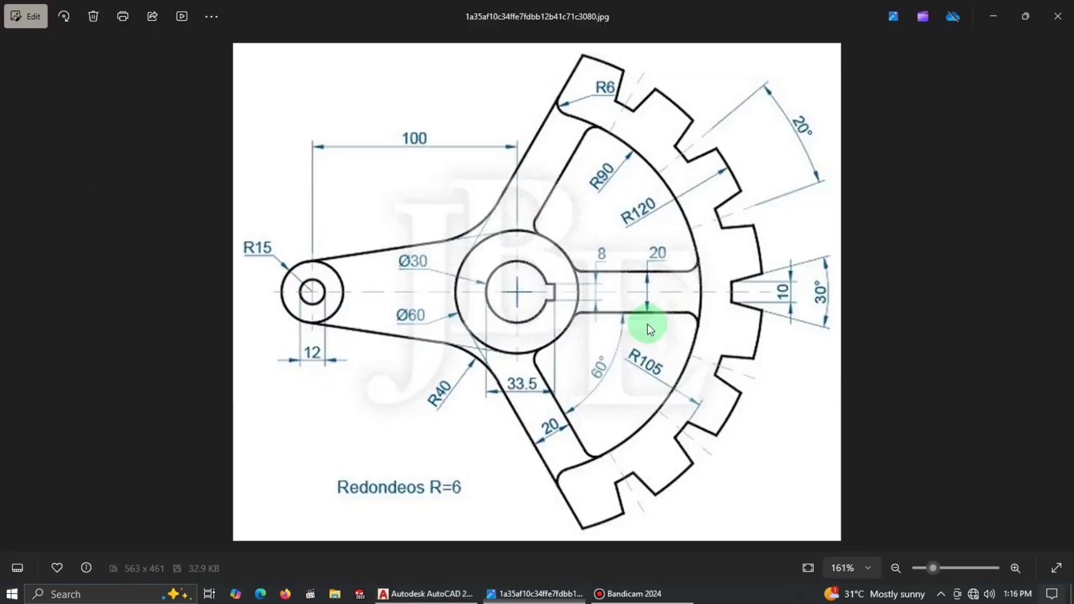
key(alt+Tab)
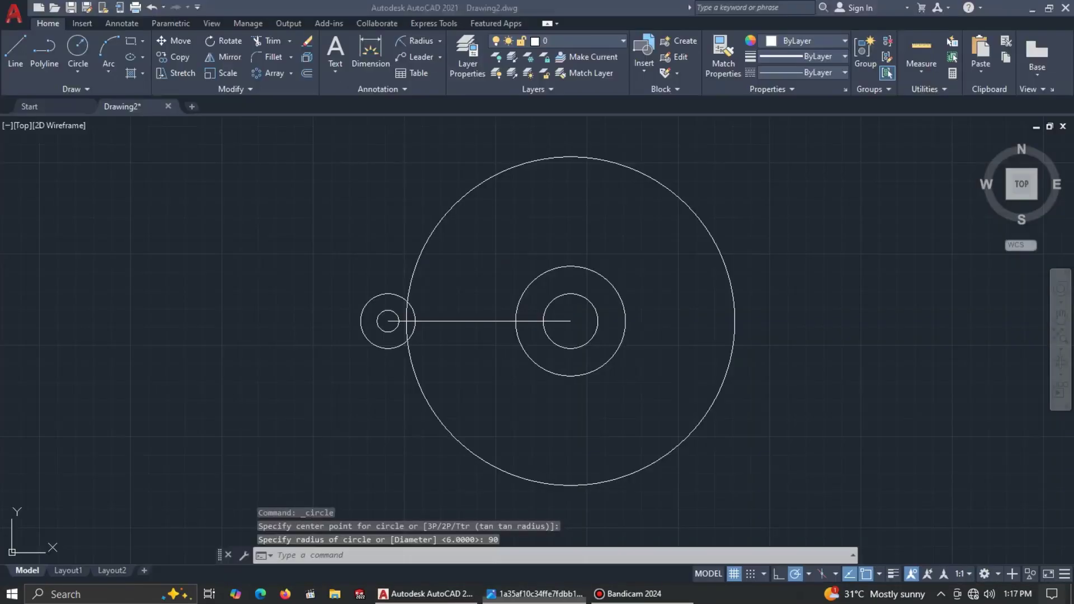
click(77, 48)
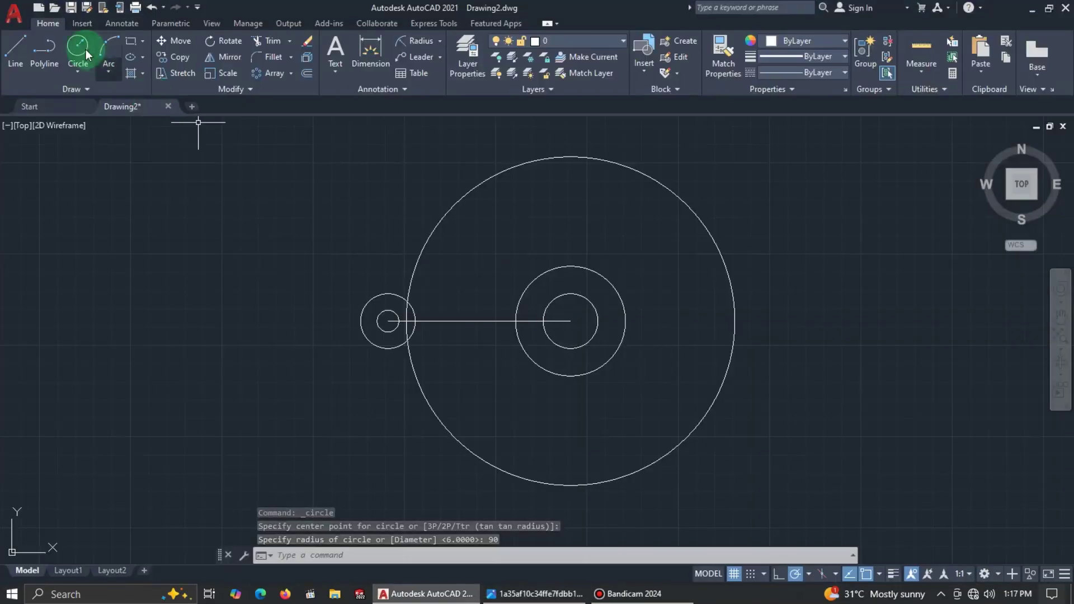
click(570, 321)
text(105)
key(Return)
Consult the reference image and draw the outer circle of radius 120 on the hub centre.
key(alt+Tab)
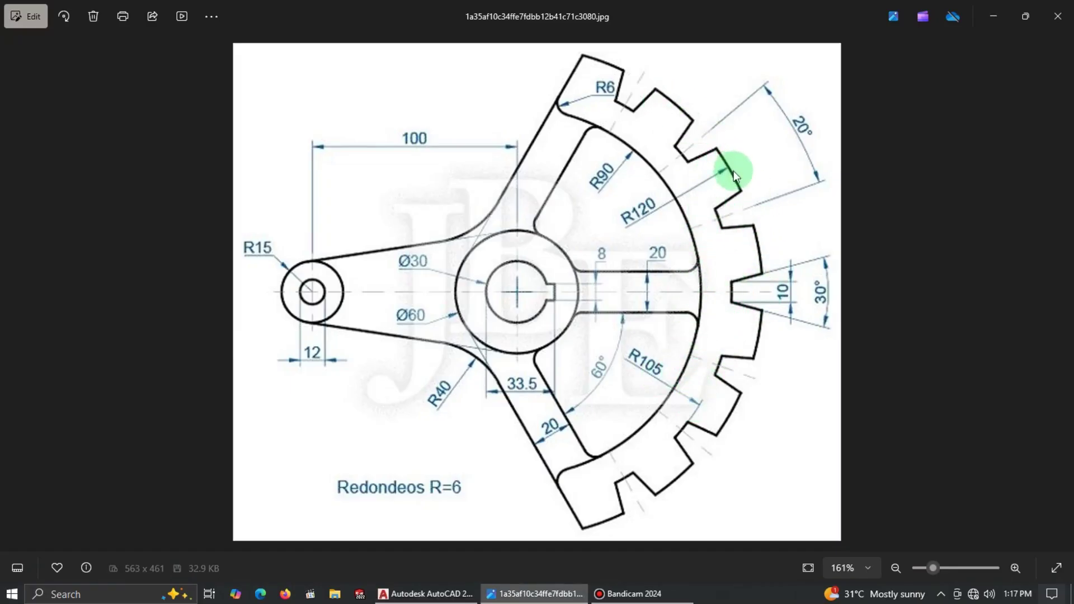
key(alt+Tab)
click(76, 45)
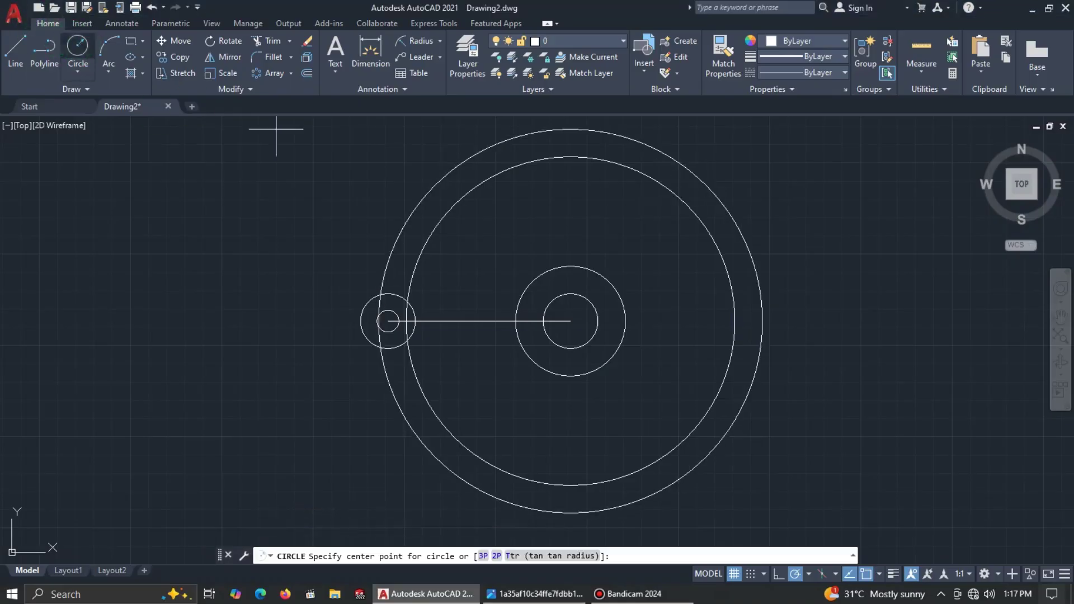
click(571, 321)
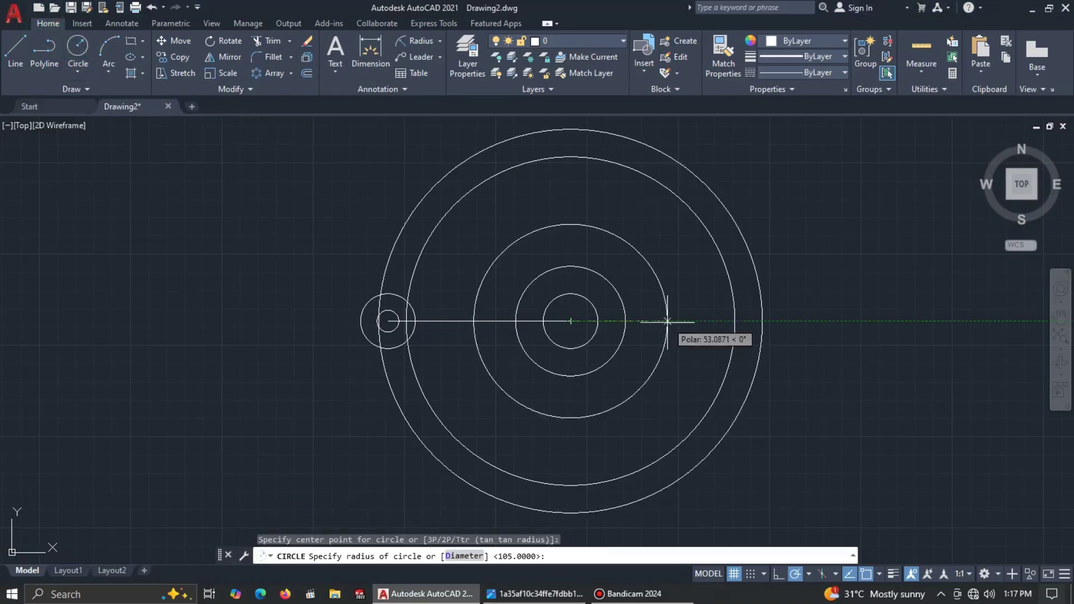
text(120)
key(Return)
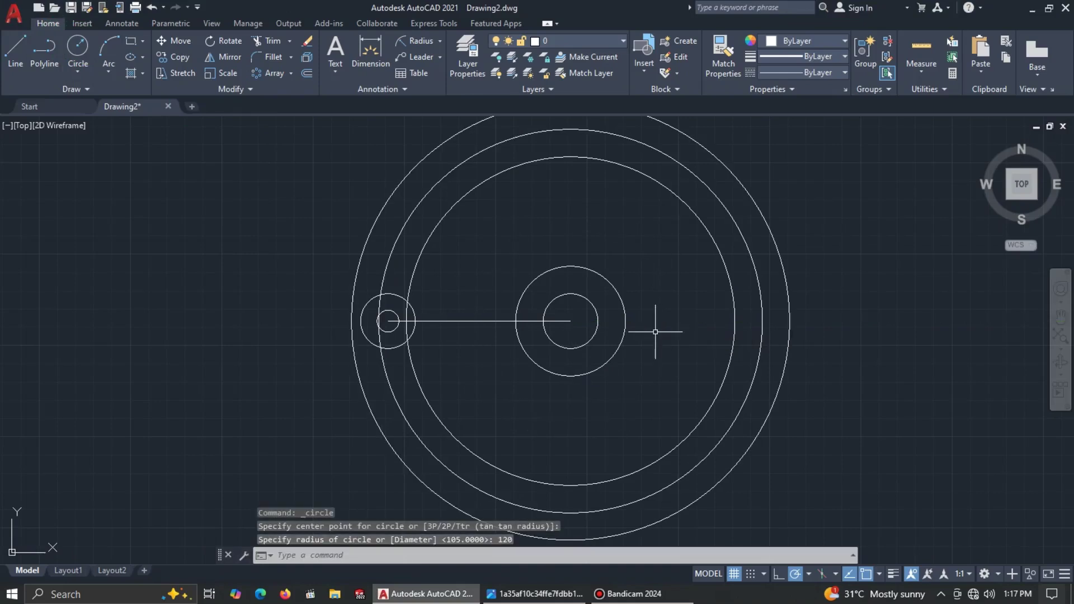
Examine the reference image for the lower spoke's angle and how its outer edge meets the hub circle.
key(alt+Tab)
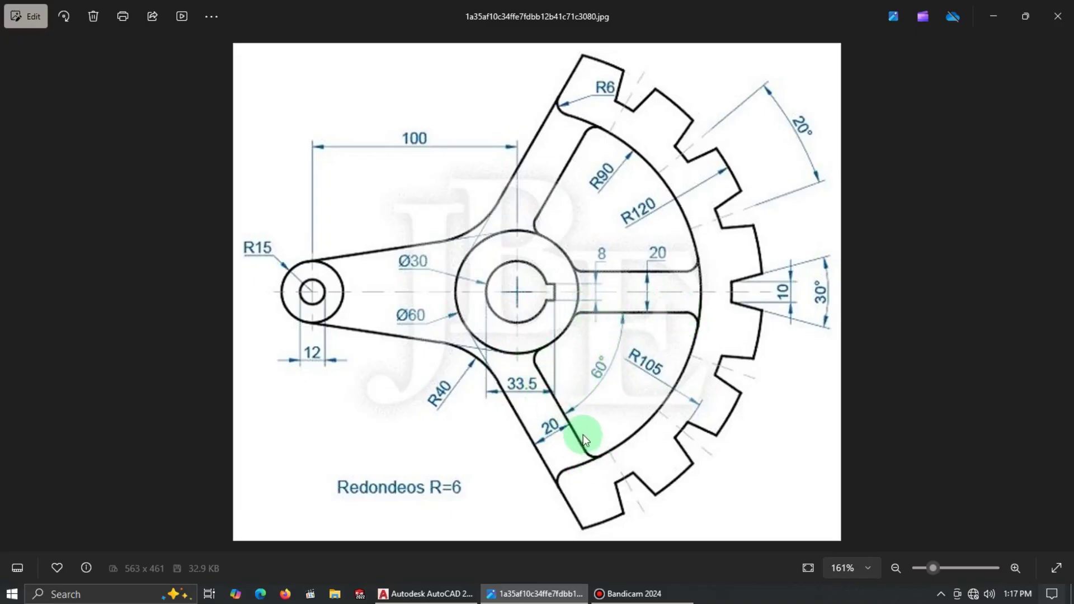
key(alt+Tab)
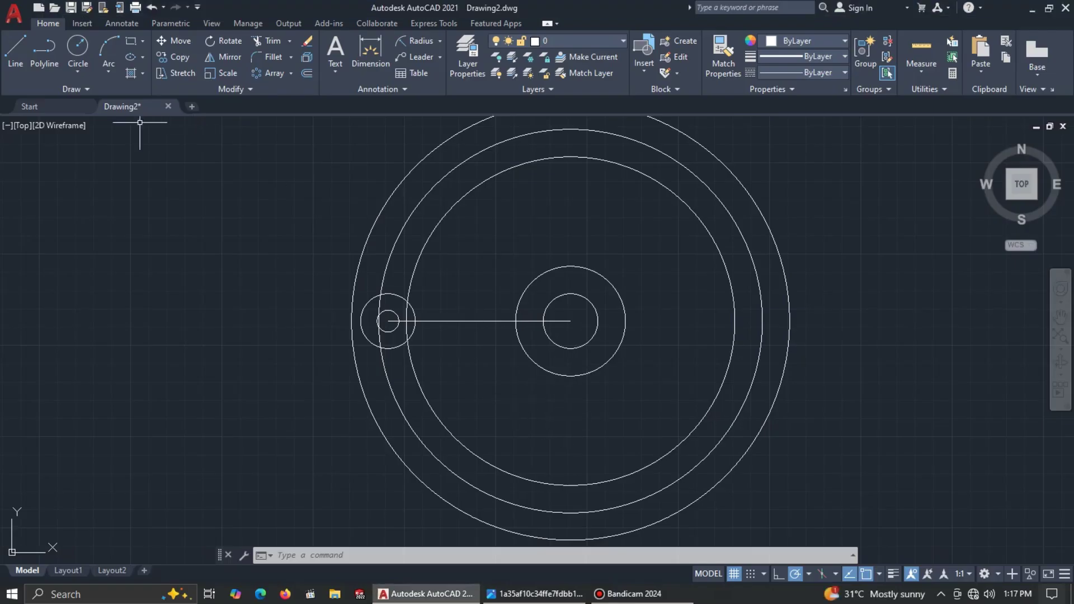
click(14, 53)
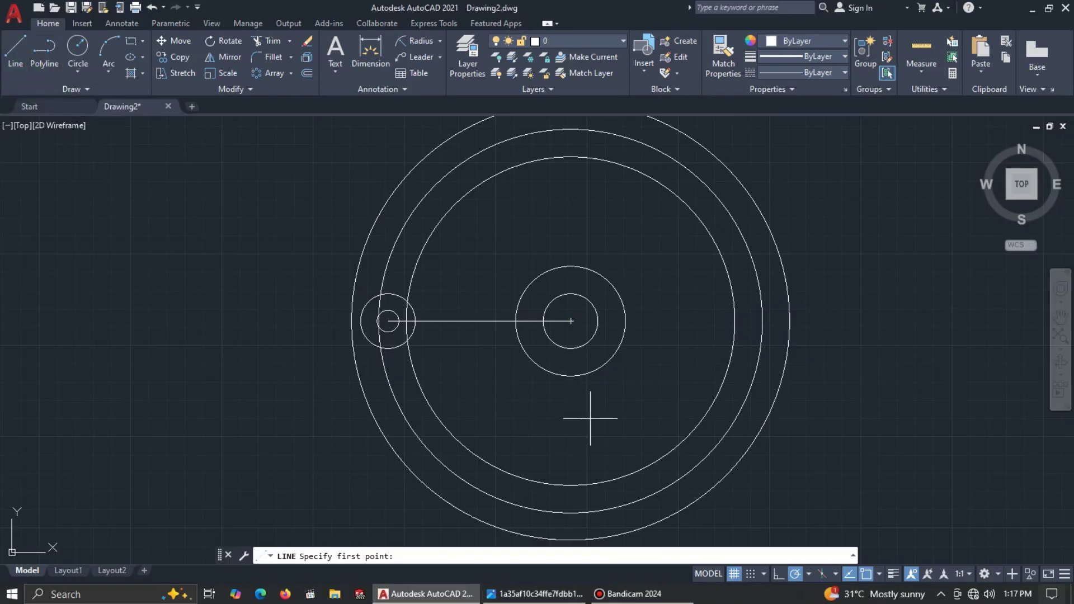
scroll(587, 421, down, 2)
middle_drag(587, 424, 518, 370)
scroll(502, 361, up, 4)
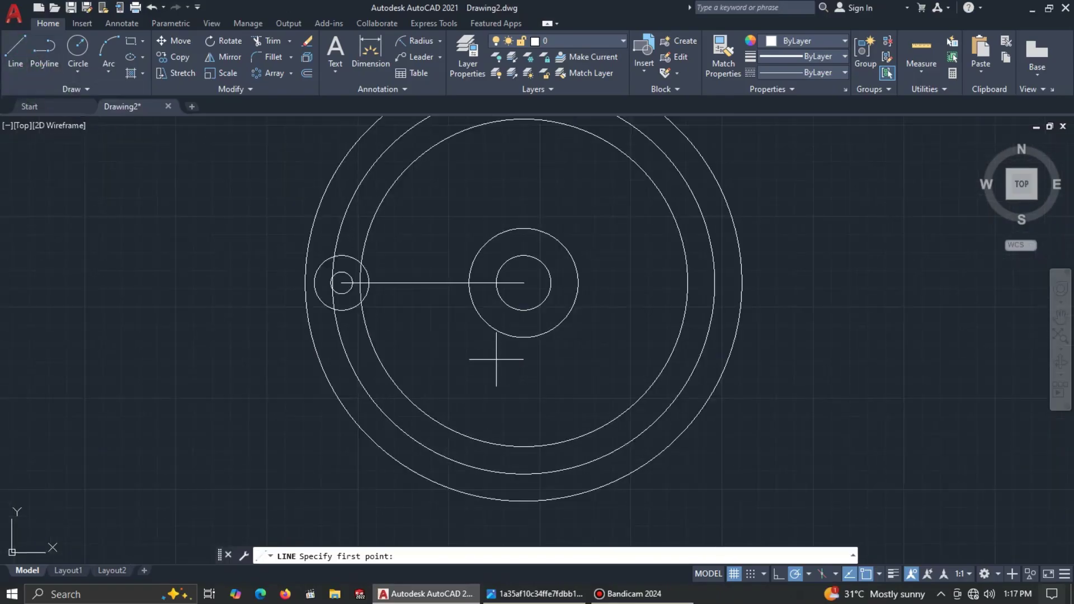
key(alt+Tab)
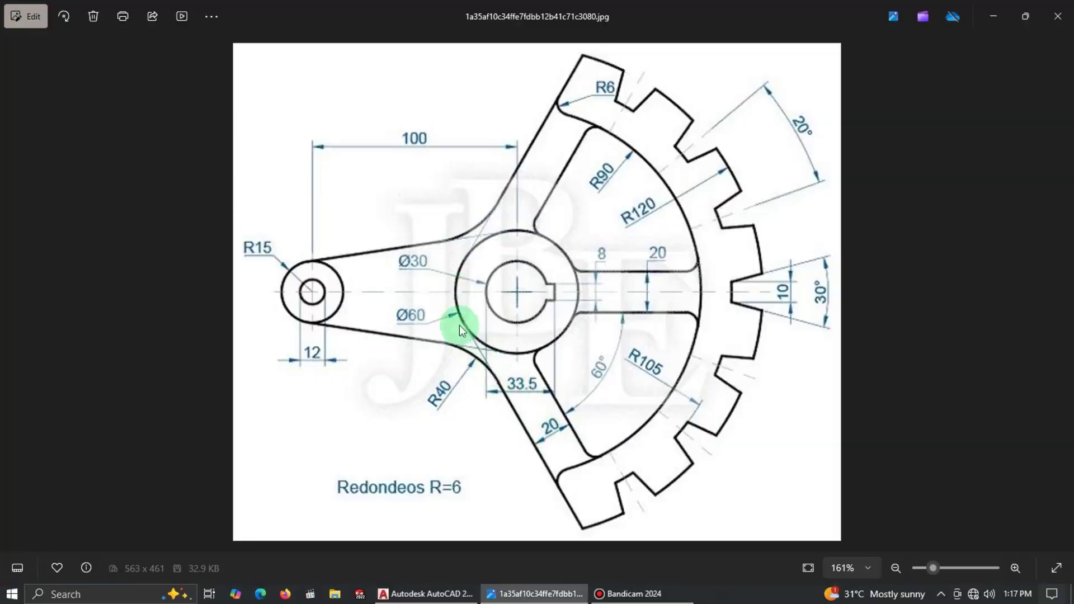
key(alt+Tab)
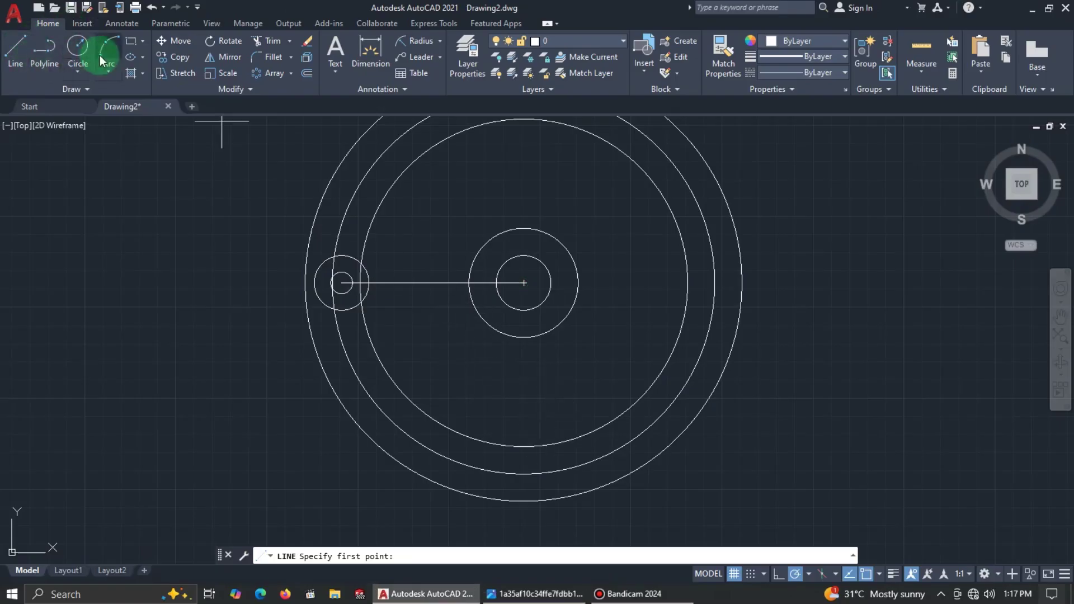
click(75, 71)
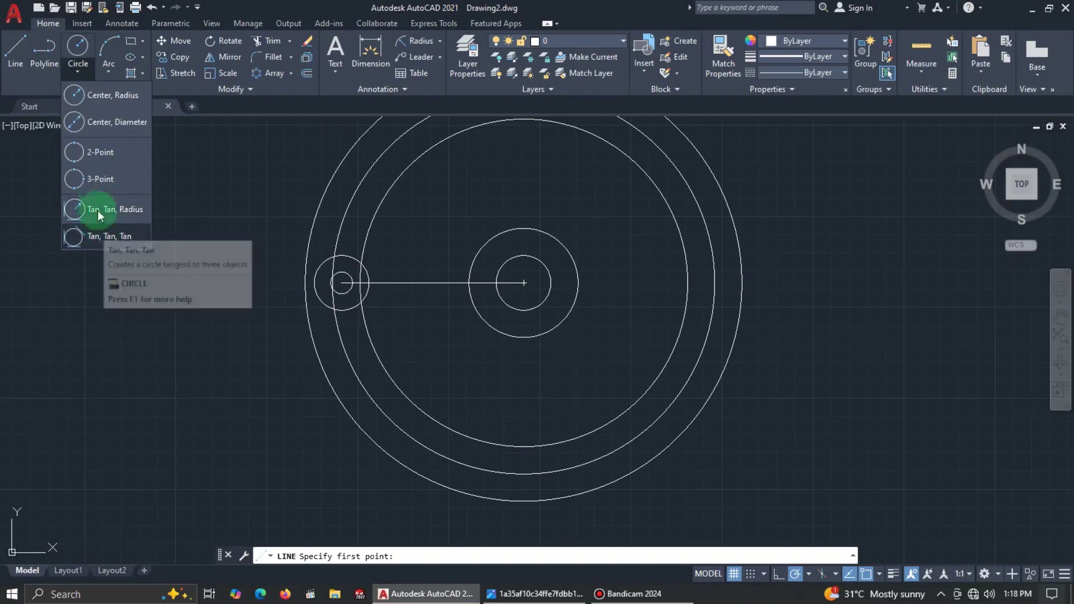
click(482, 324)
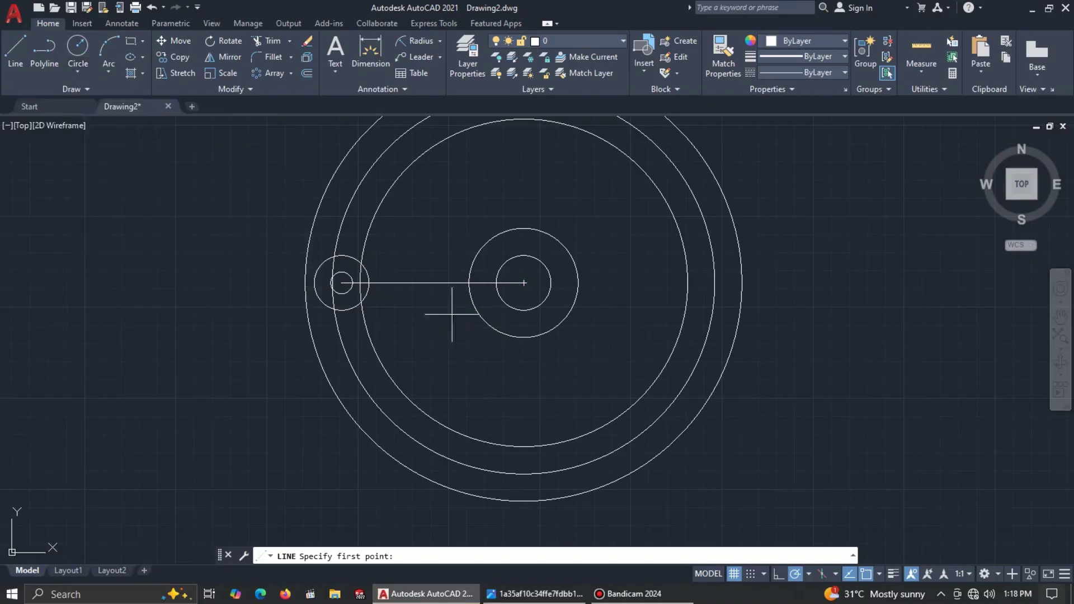
Draw a line from the hub centre at an angle of -60 degrees, ending just beyond the radius 120 circle.
click(15, 53)
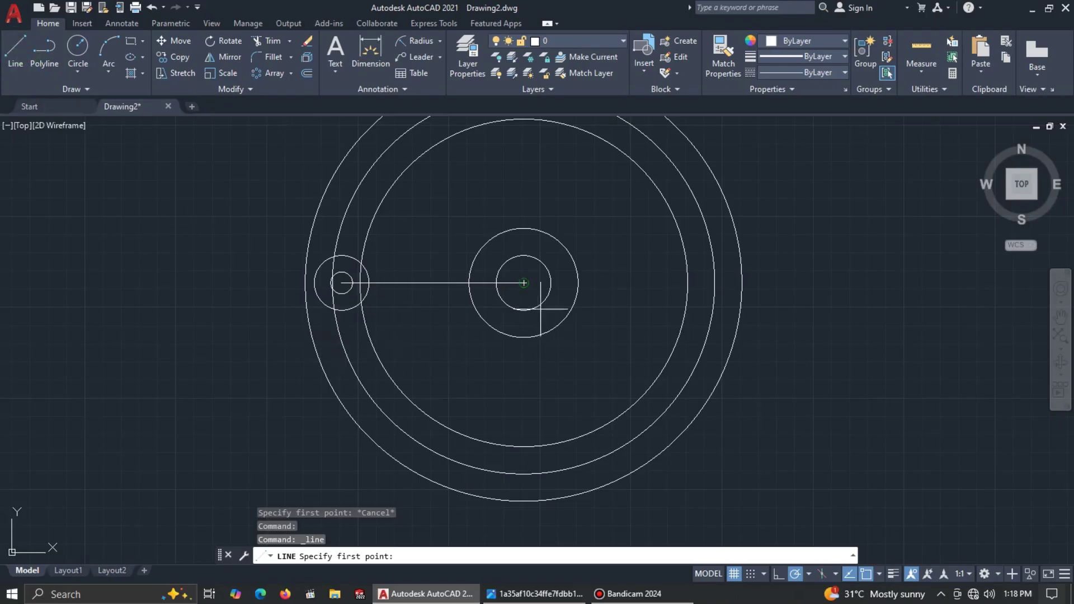
click(524, 283)
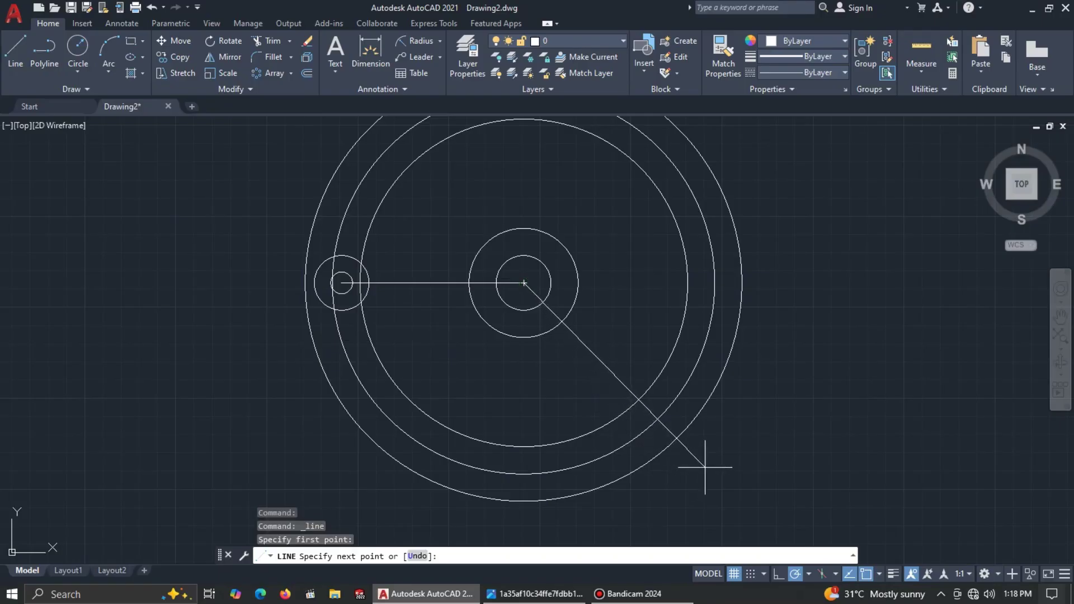
text(<)
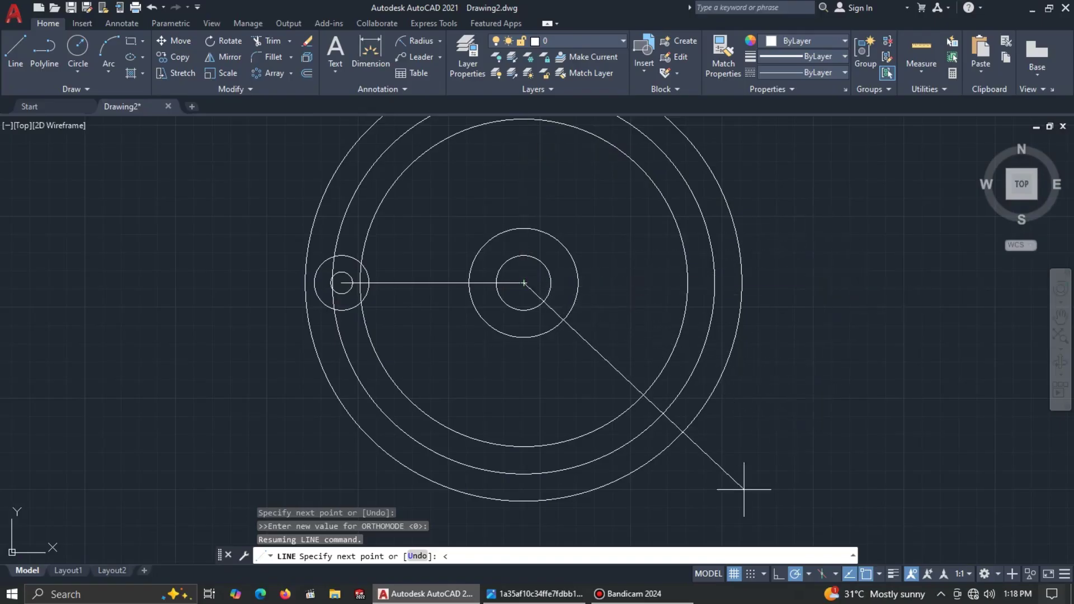
text(-60)
key(Return)
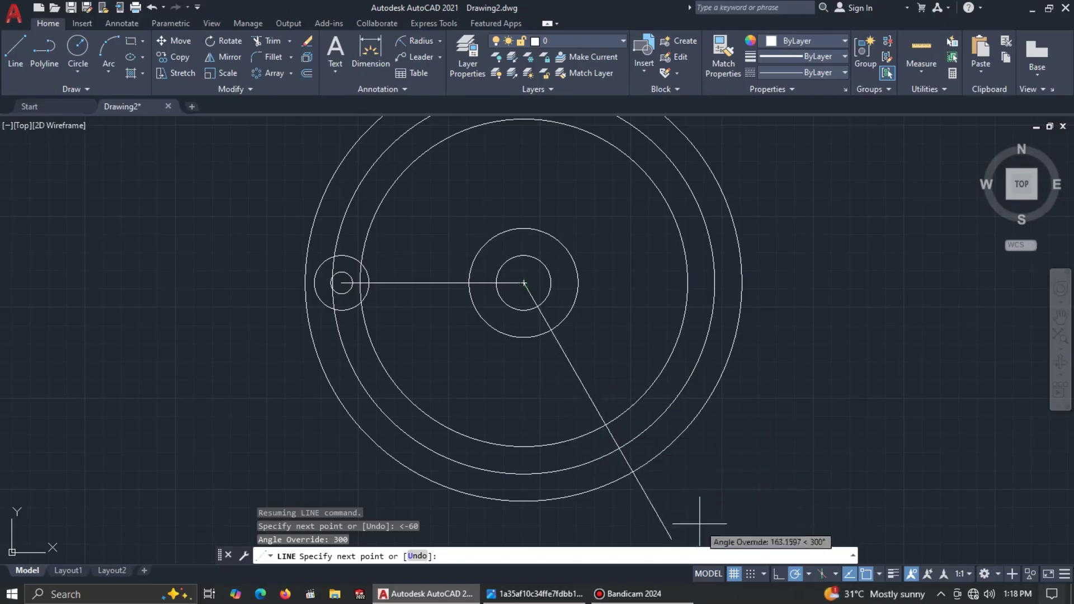
click(654, 486)
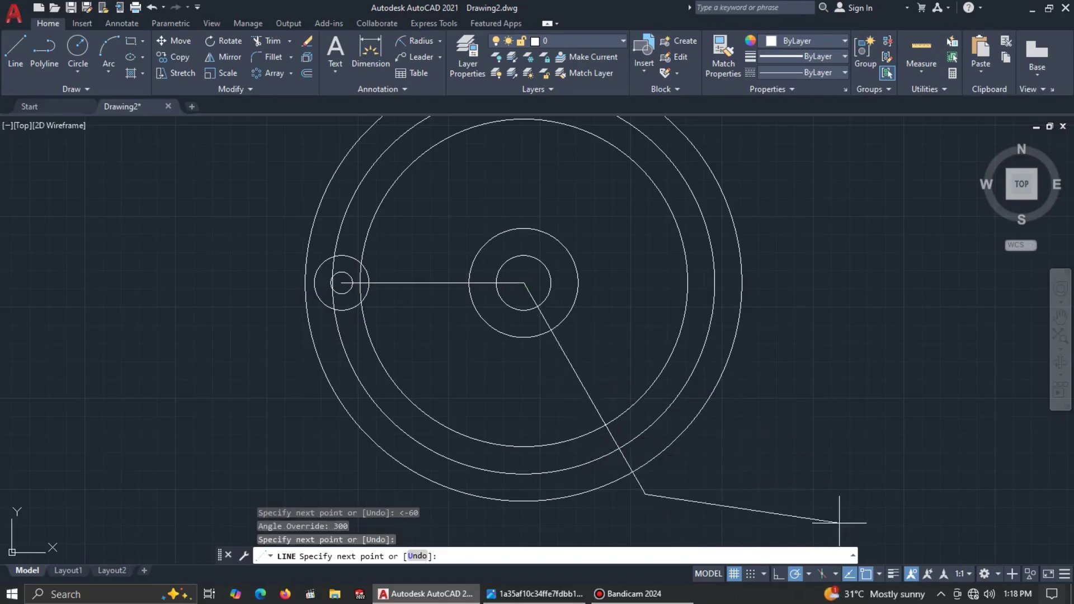
key(Escape)
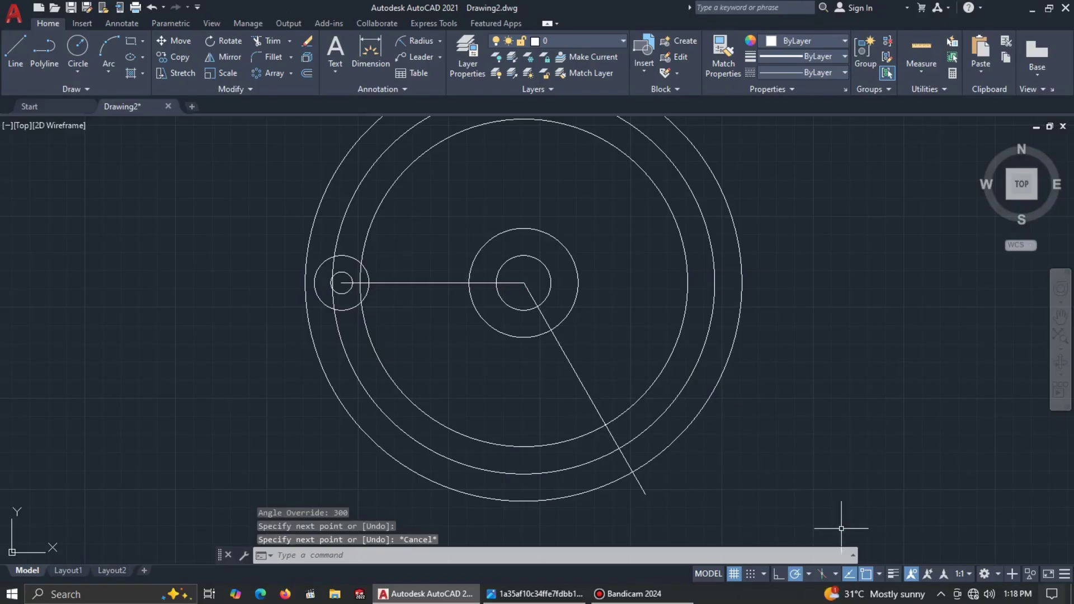
Consult the reference image, try a Tangent constraint between the diameter 60 hub circle and the angled line, and undo it.
key(alt+Tab)
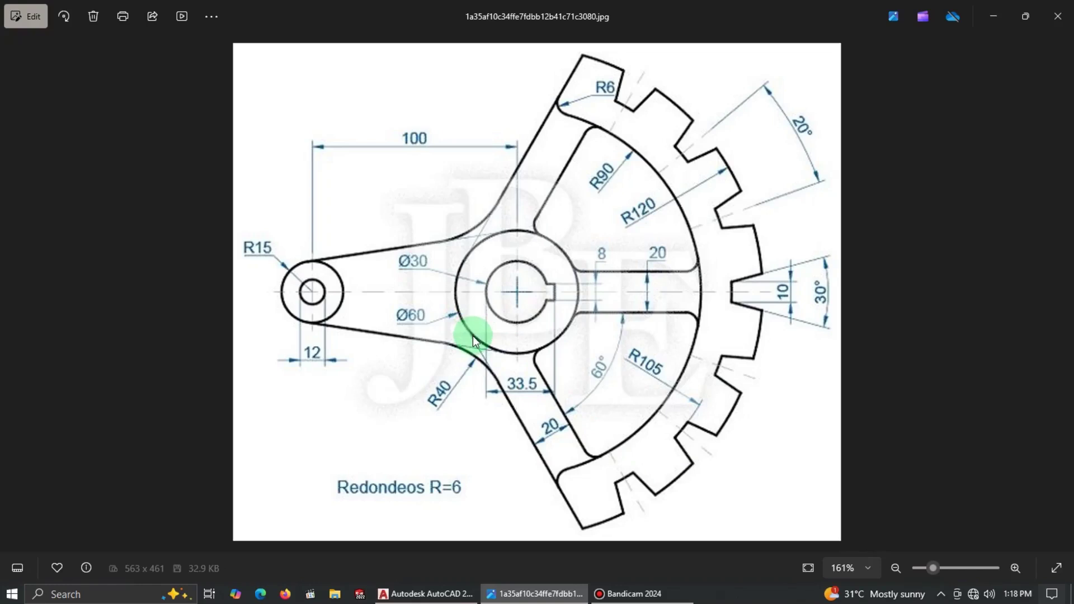
key(alt+Tab)
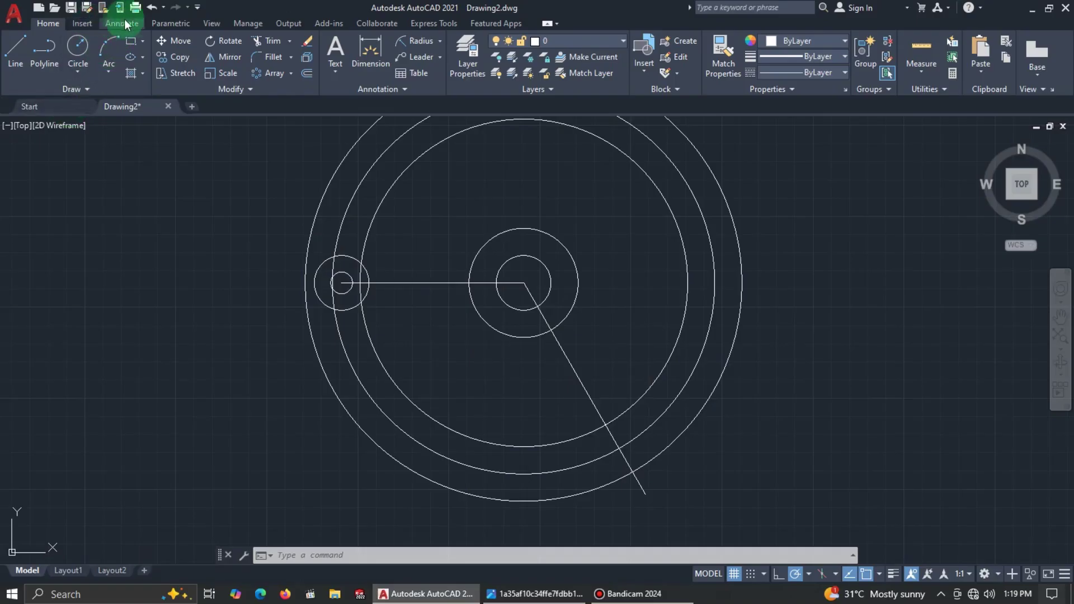
click(156, 23)
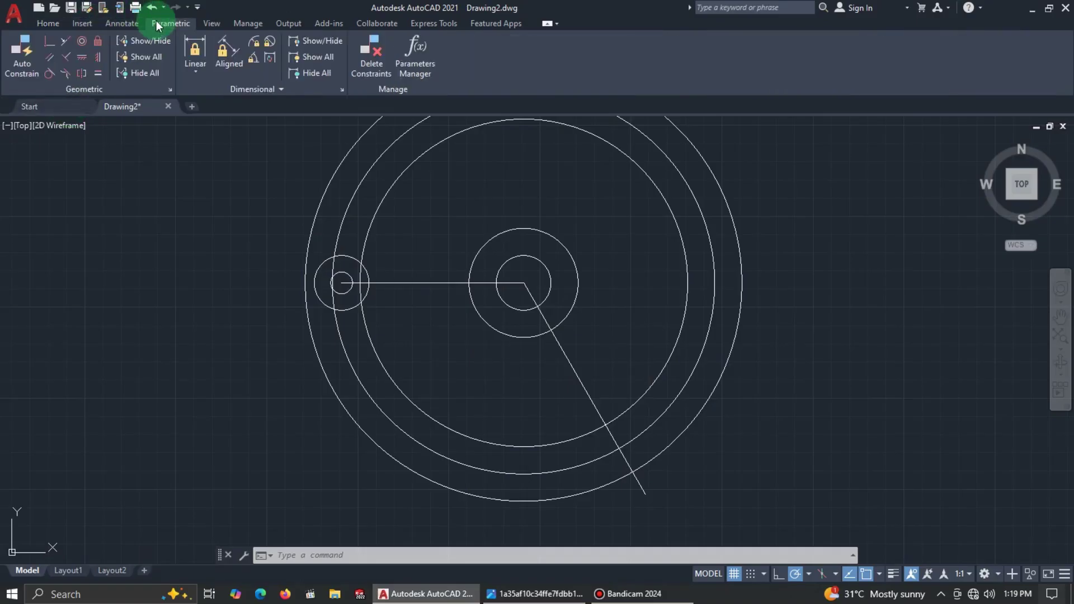
click(46, 75)
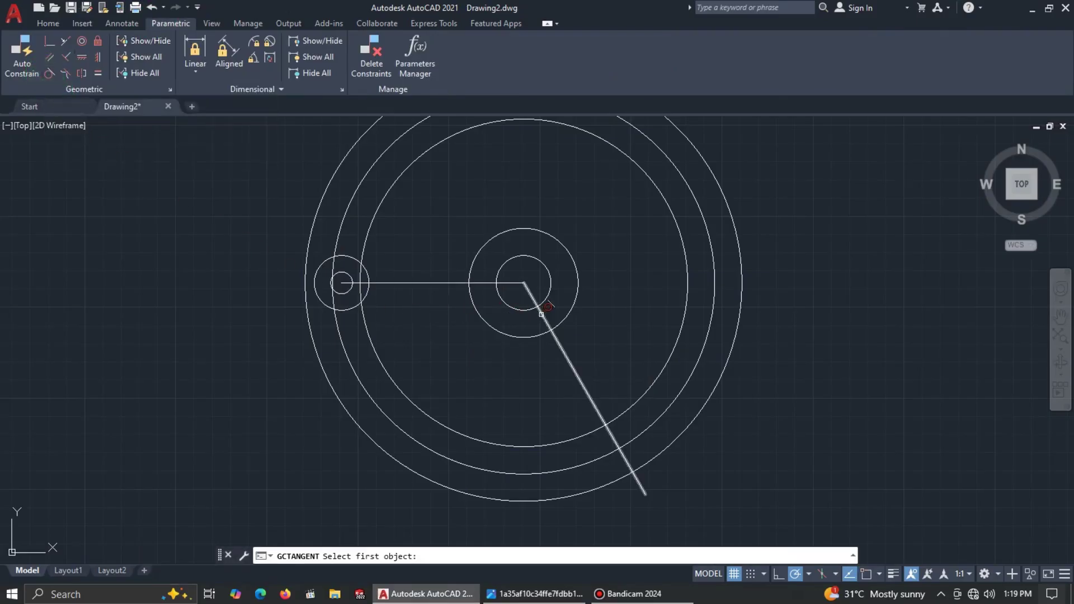
click(496, 329)
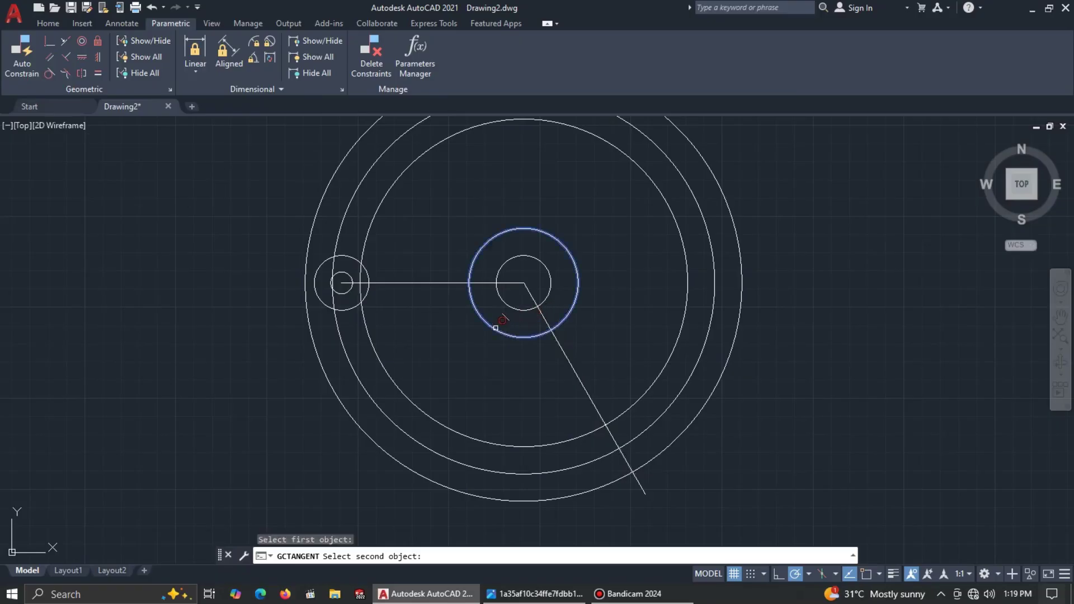
click(538, 311)
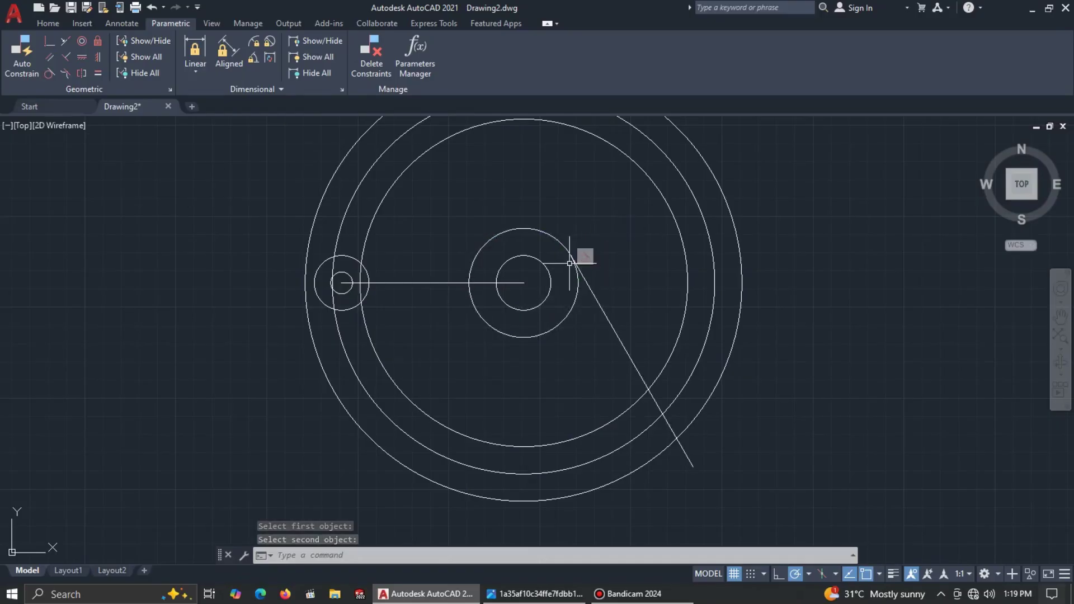
key(ctrl+z)
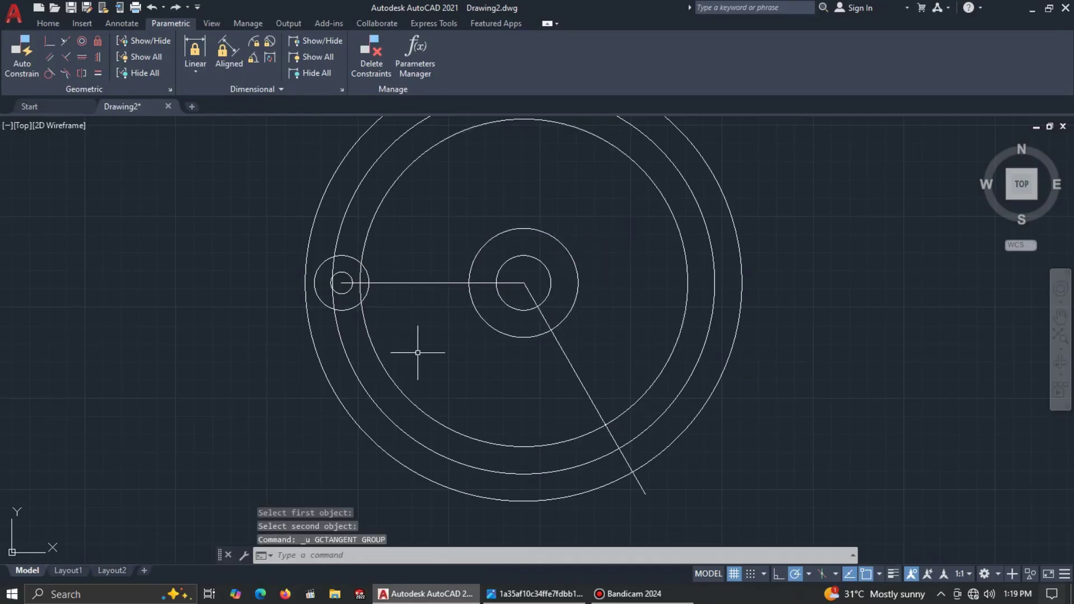
Retry the Tangent constraint, picking the underside of the hub circle and the line just outside it, and undo it.
click(66, 74)
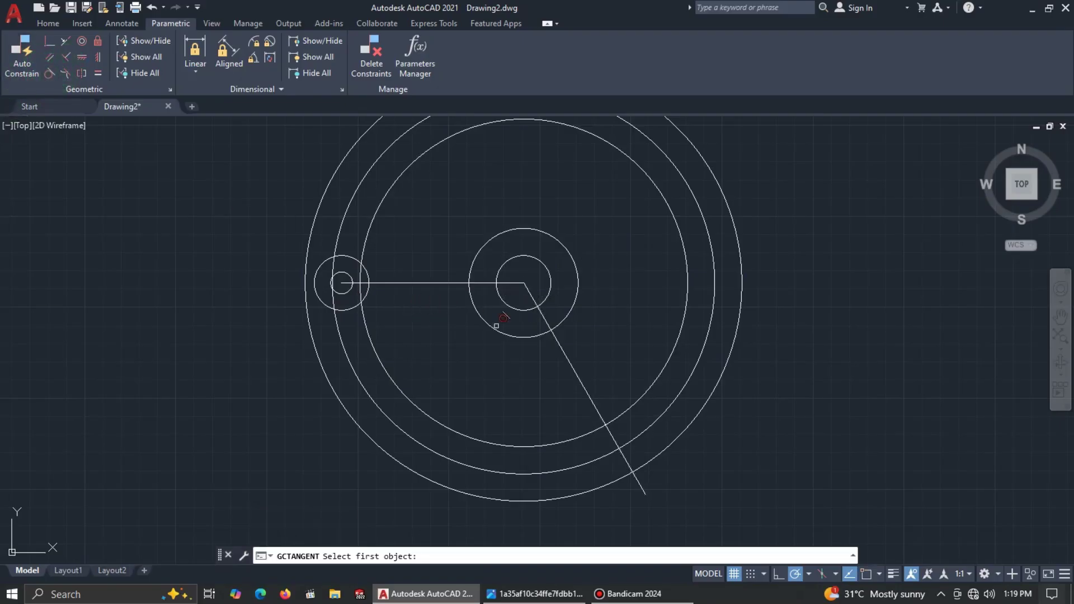
click(512, 334)
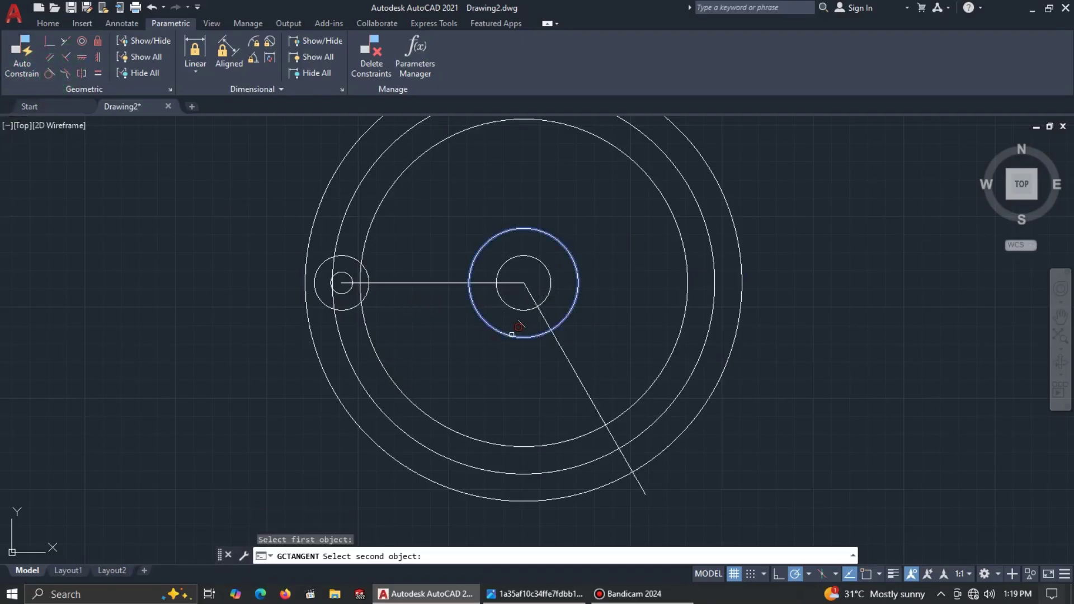
click(561, 352)
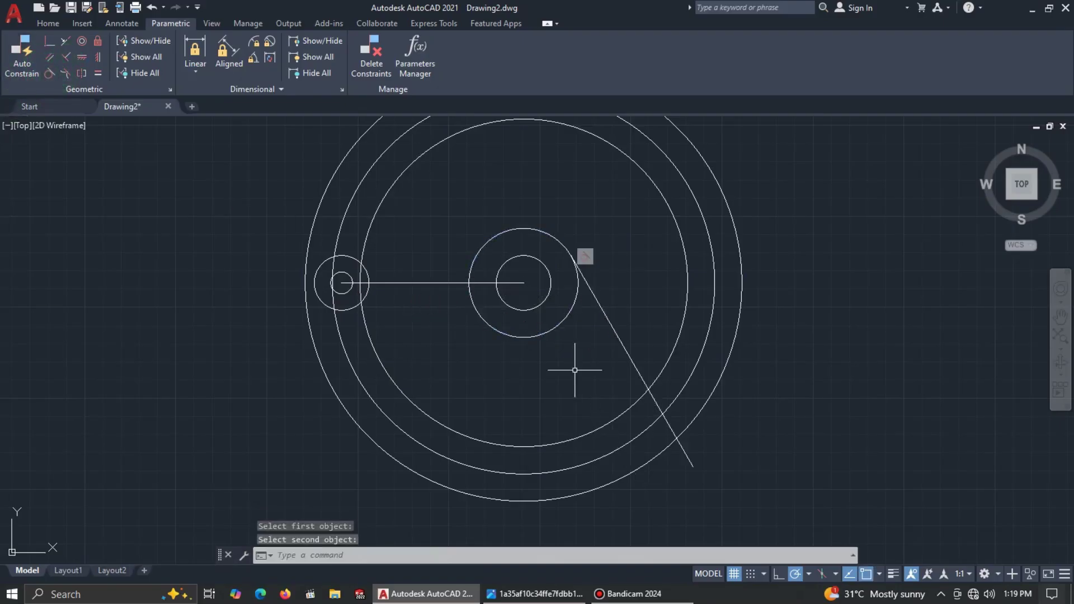
key(Escape)
click(597, 290)
key(Escape)
click(593, 293)
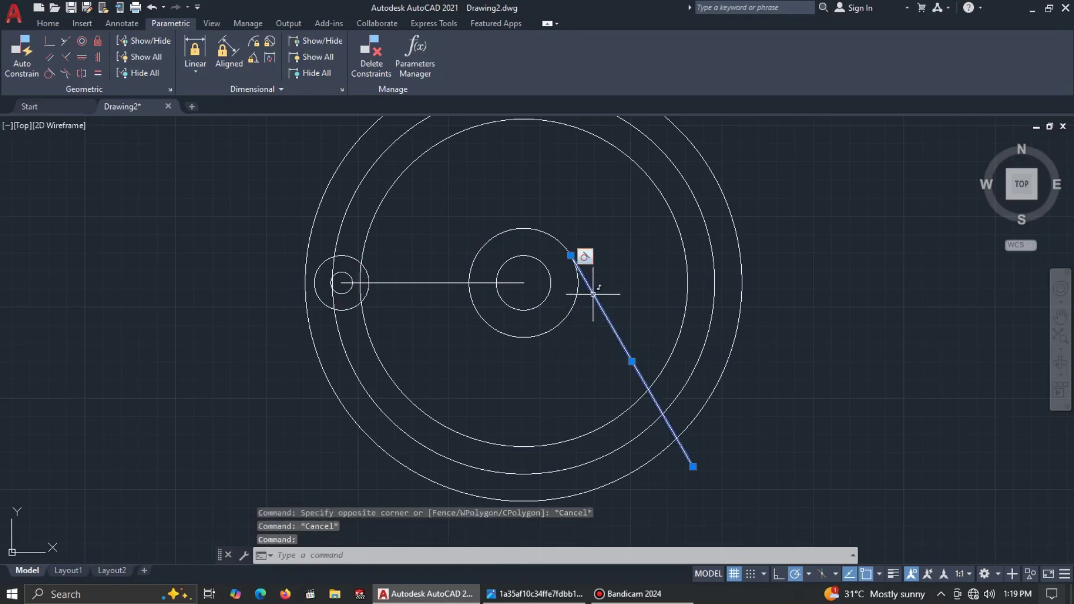
key(Escape)
key(ctrl+z)
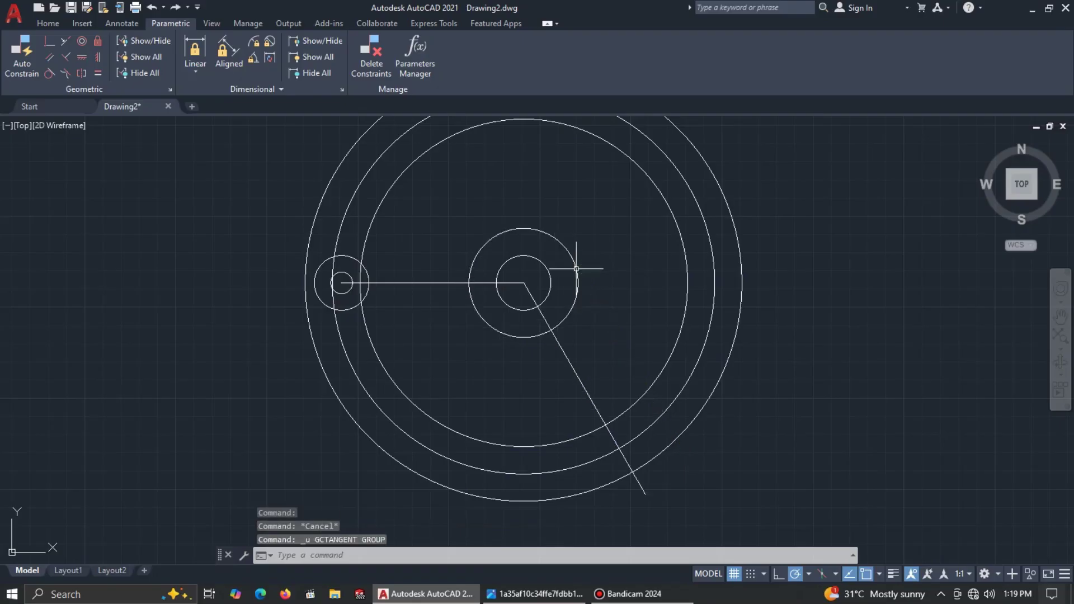
Stretch the angled line's inner end from the hub centre past the hub's upper left side, keeping its direction.
click(537, 295)
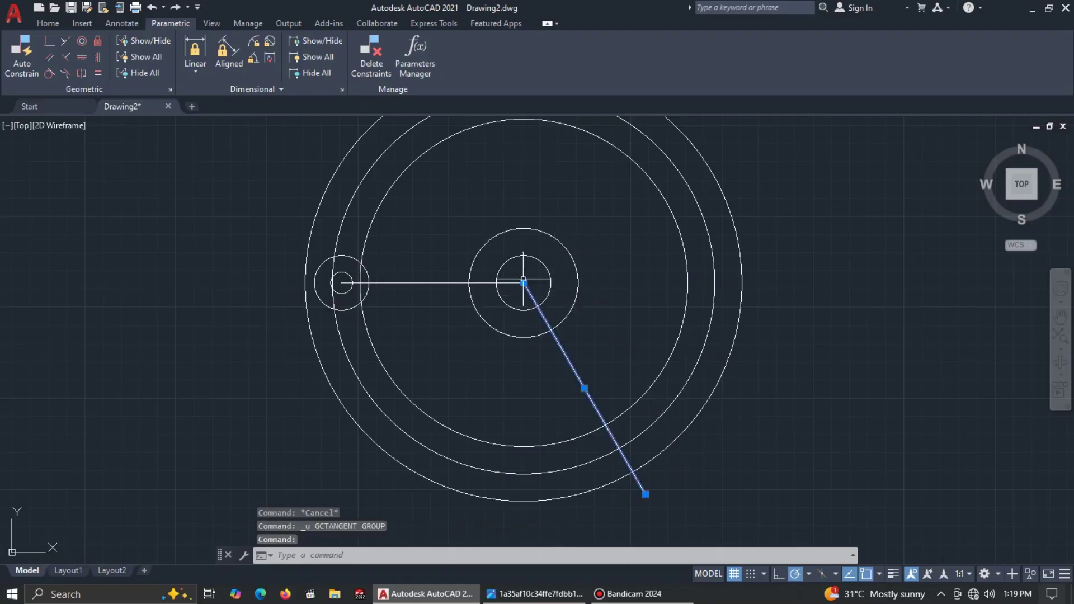
click(524, 282)
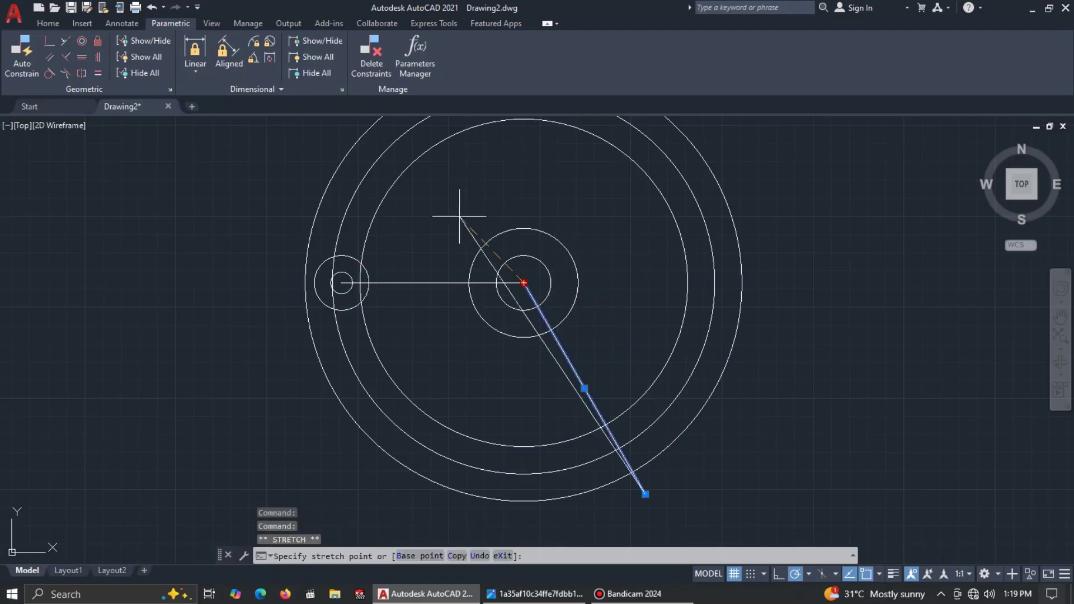
key(Escape)
click(523, 282)
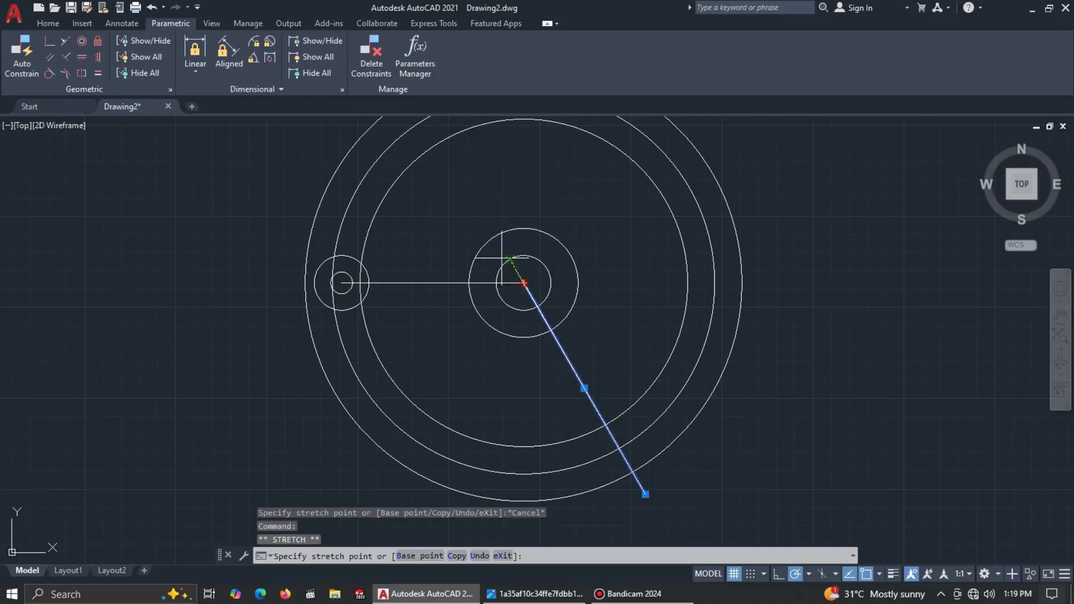
key(Escape)
key(Escape)
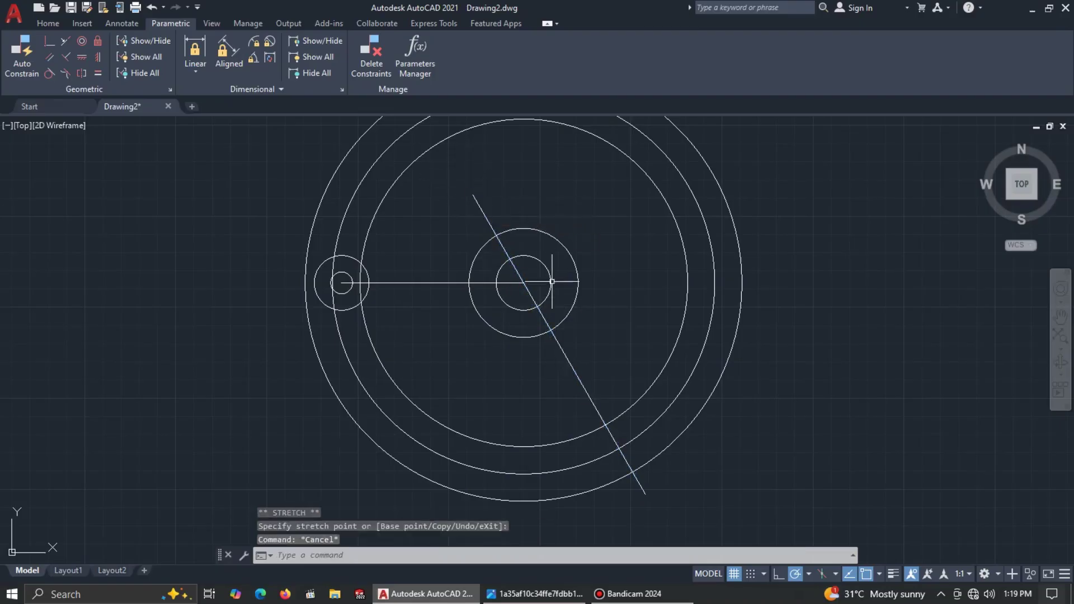
Move the extended angled line horizontally to the left so that it lies clear of the diameter 60 hub circle.
click(527, 293)
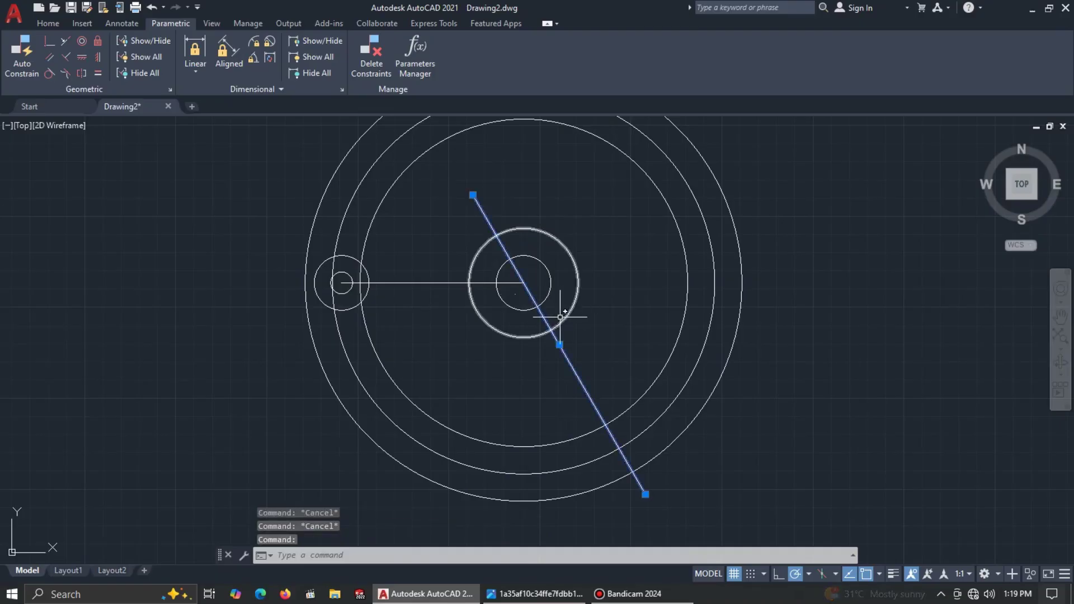
text(M)
key(Return)
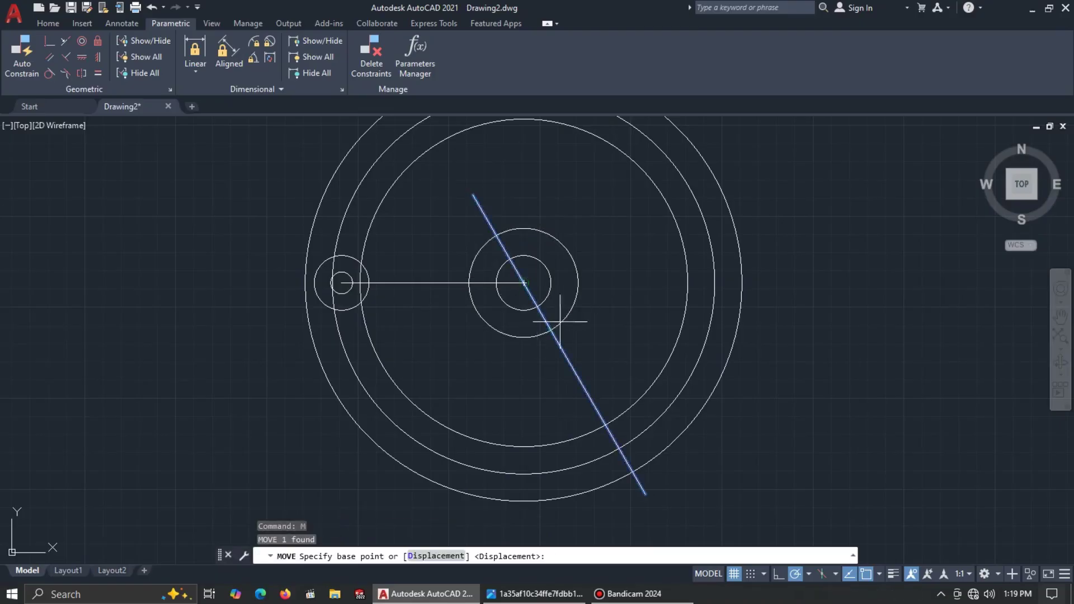
click(611, 304)
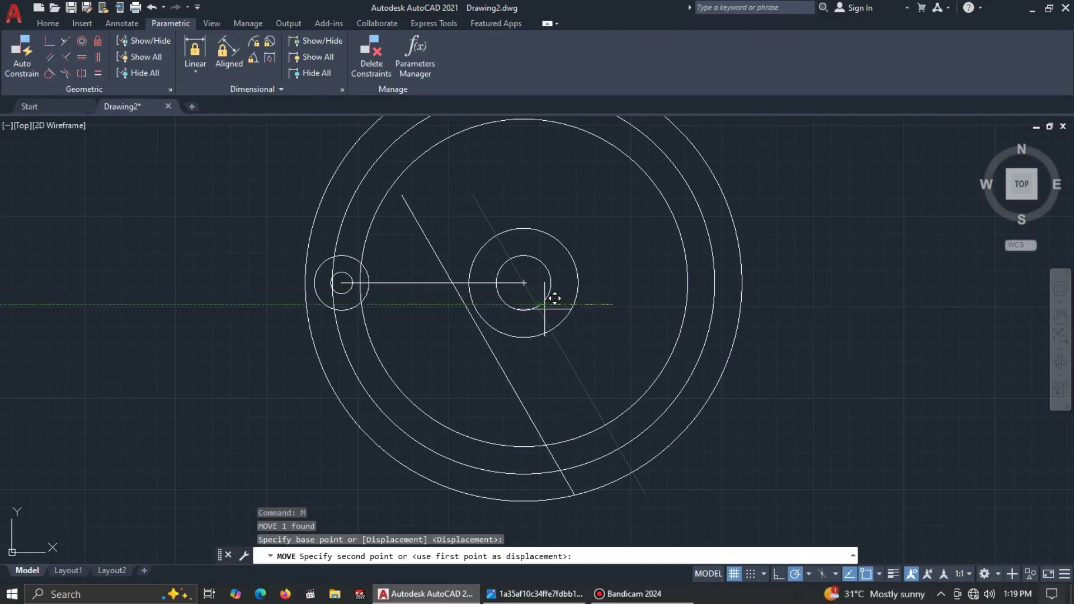
key(Escape)
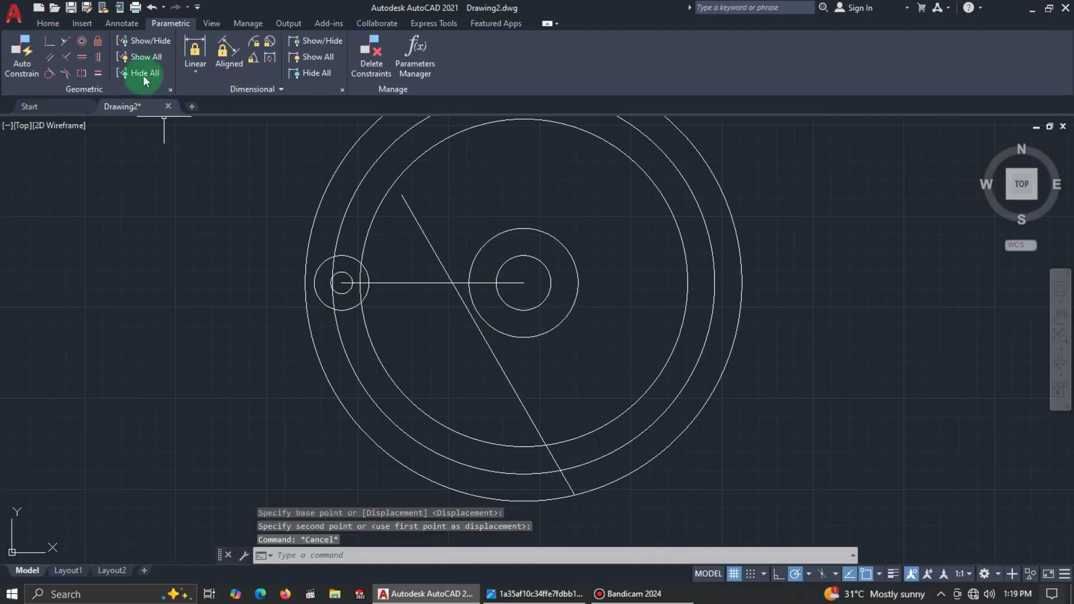
Apply a Tangent constraint between the diameter 60 hub circle and the angled line outside its lower left side.
click(49, 75)
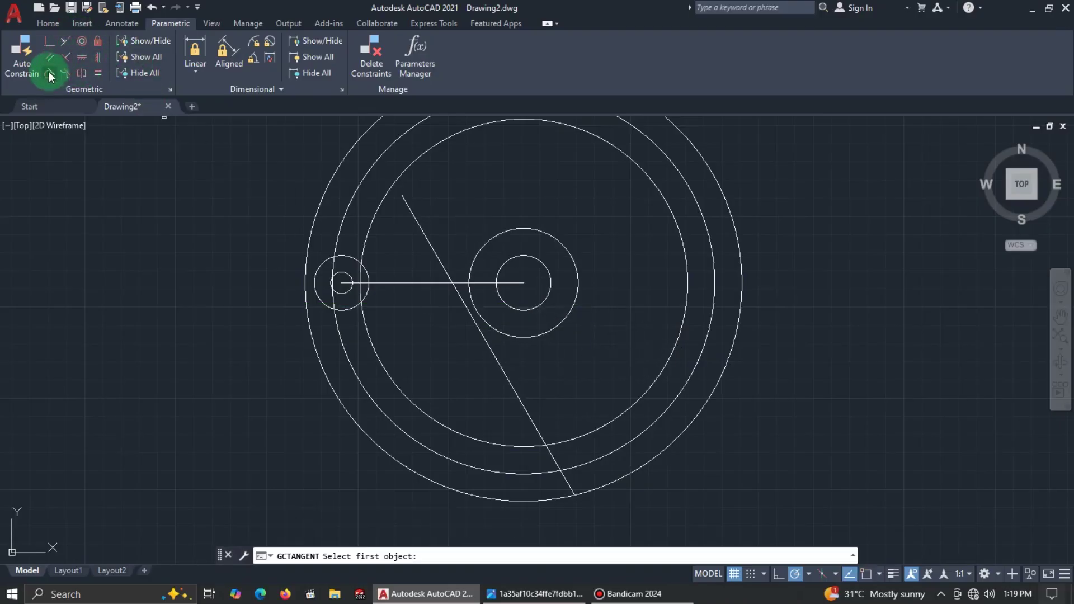
scroll(486, 318, up, 2)
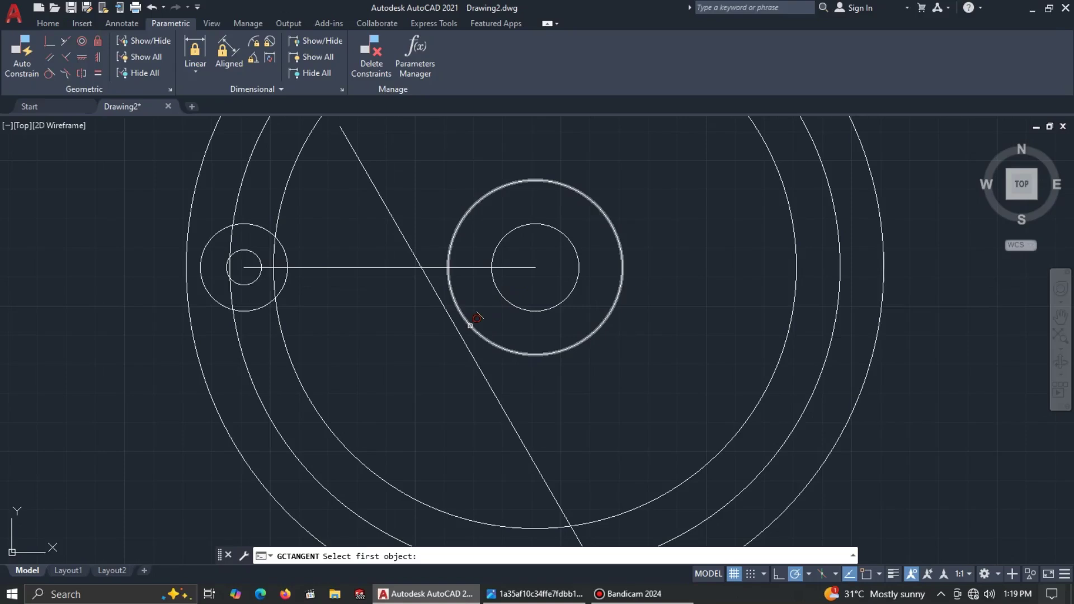
click(470, 326)
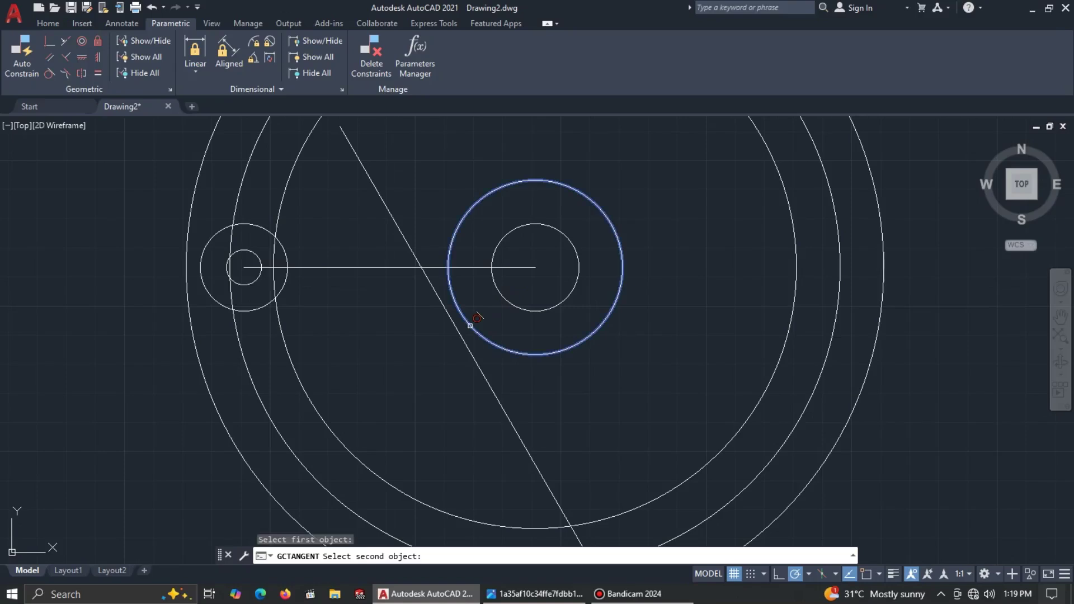
click(469, 344)
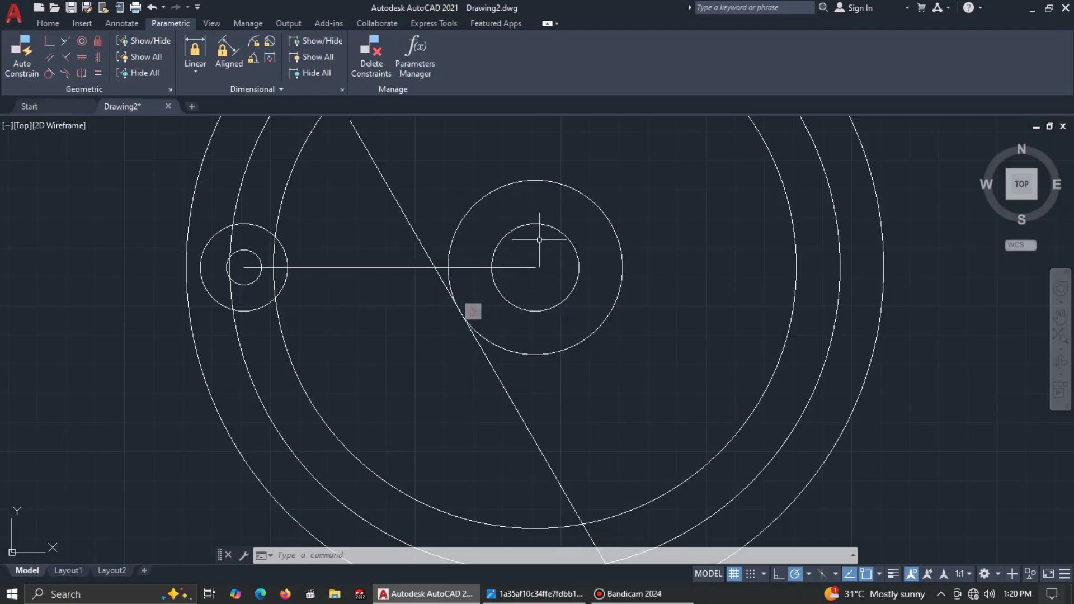
scroll(539, 242, down, 4)
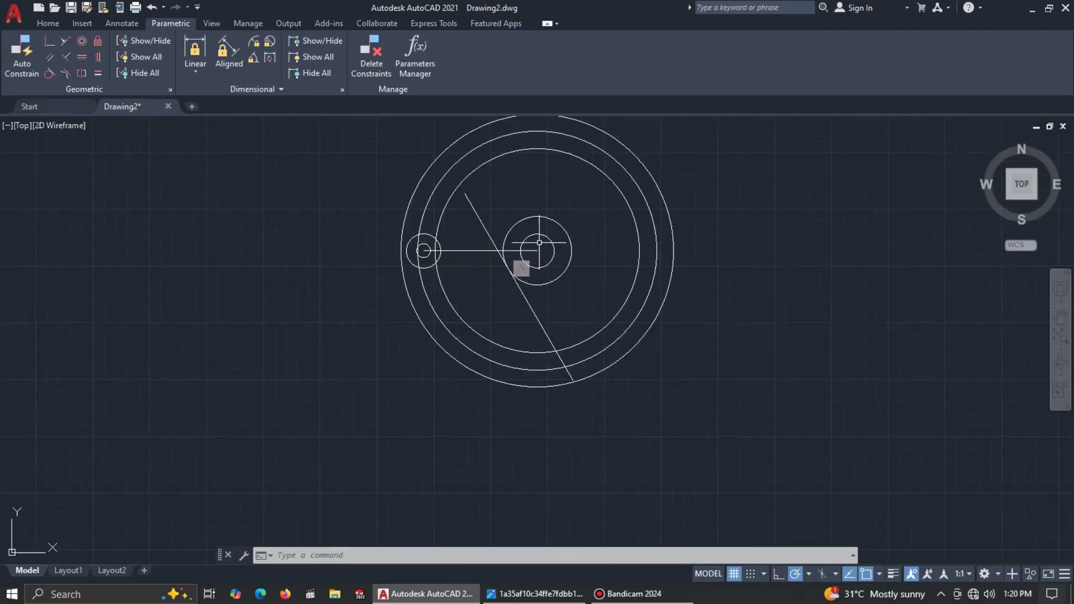
scroll(507, 257, up, 2)
Consult the reference image for the lower spoke's width and offset the angled tangent line by 20 towards the hub centre.
key(alt+Tab)
click(513, 267)
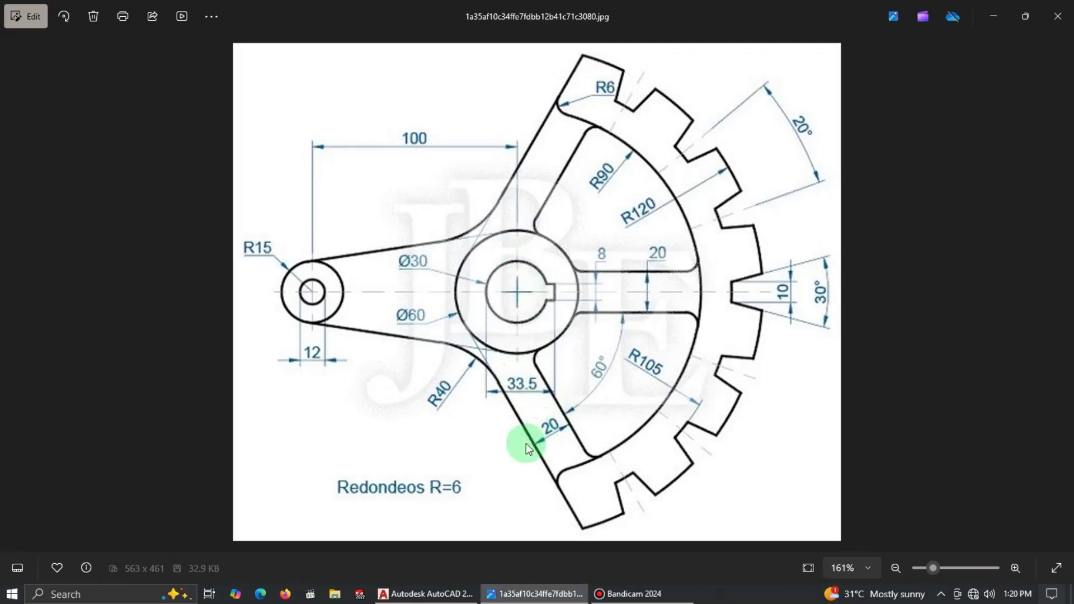
key(alt+Tab)
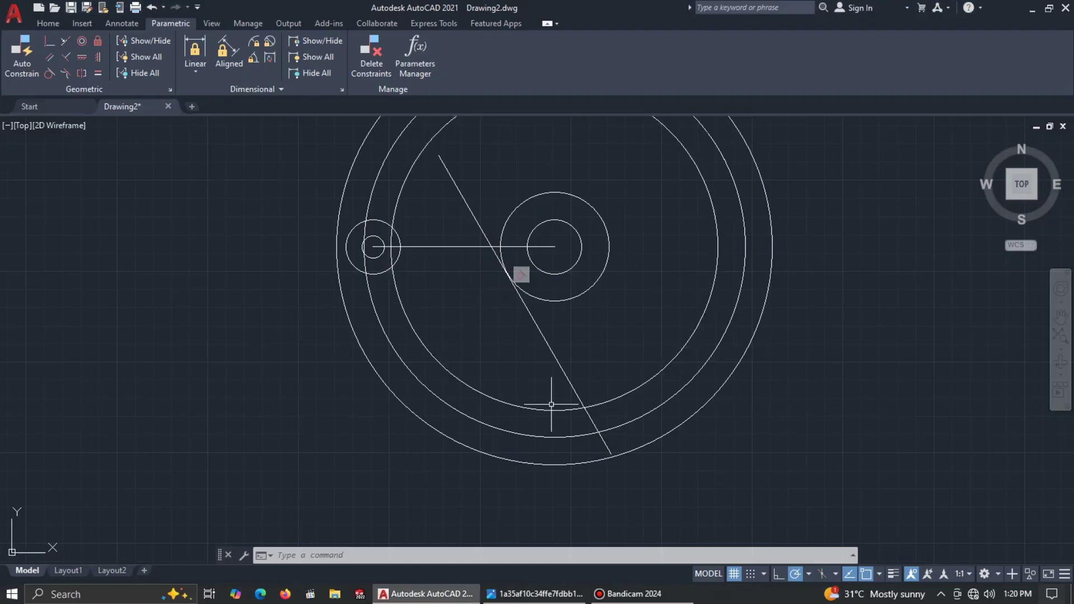
click(44, 24)
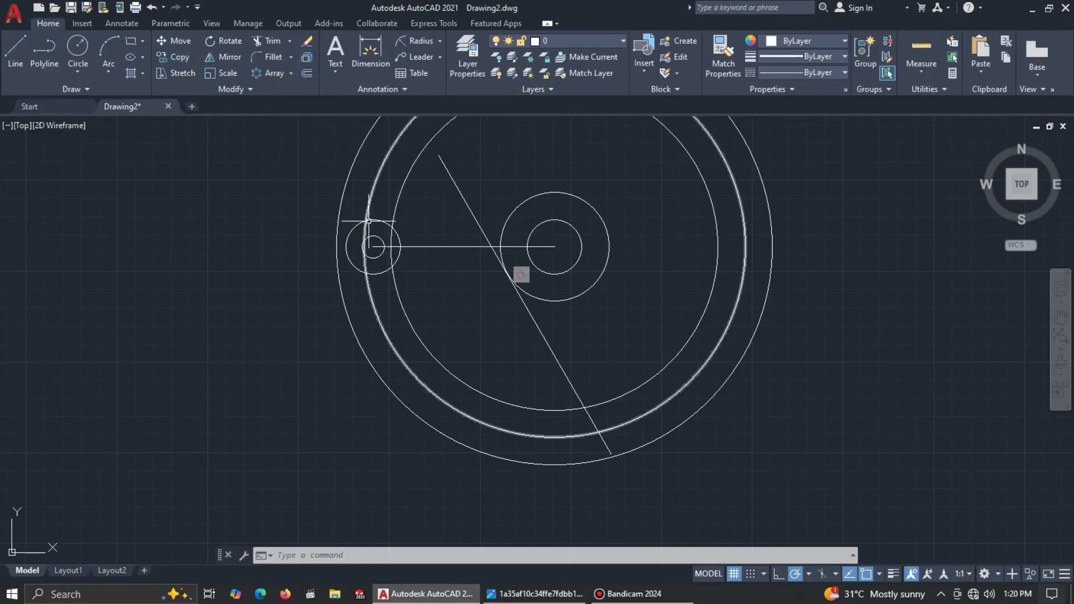
text(o)
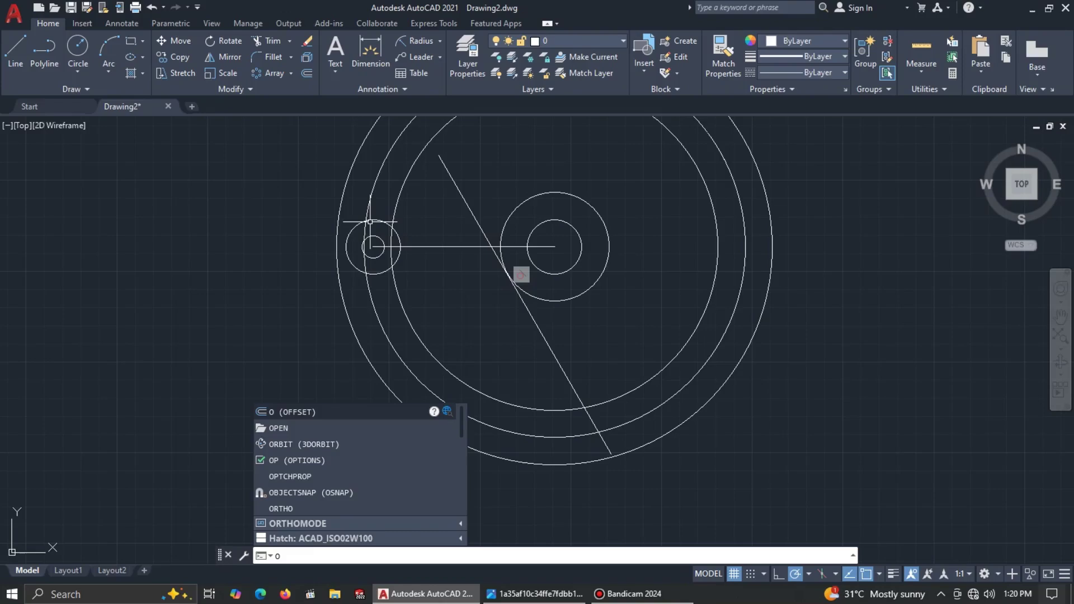
key(Return)
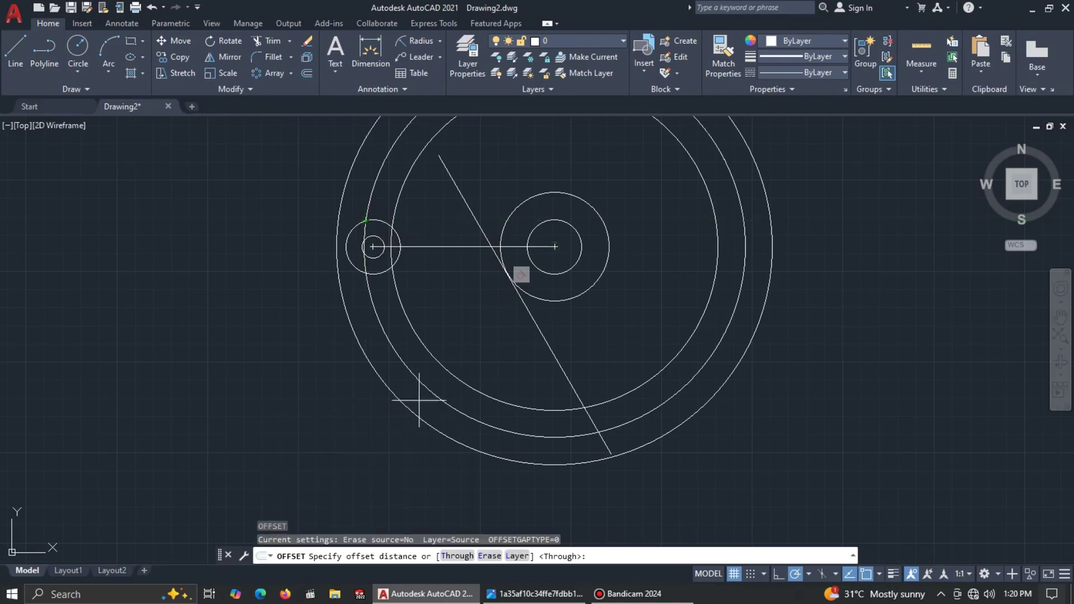
key(Return)
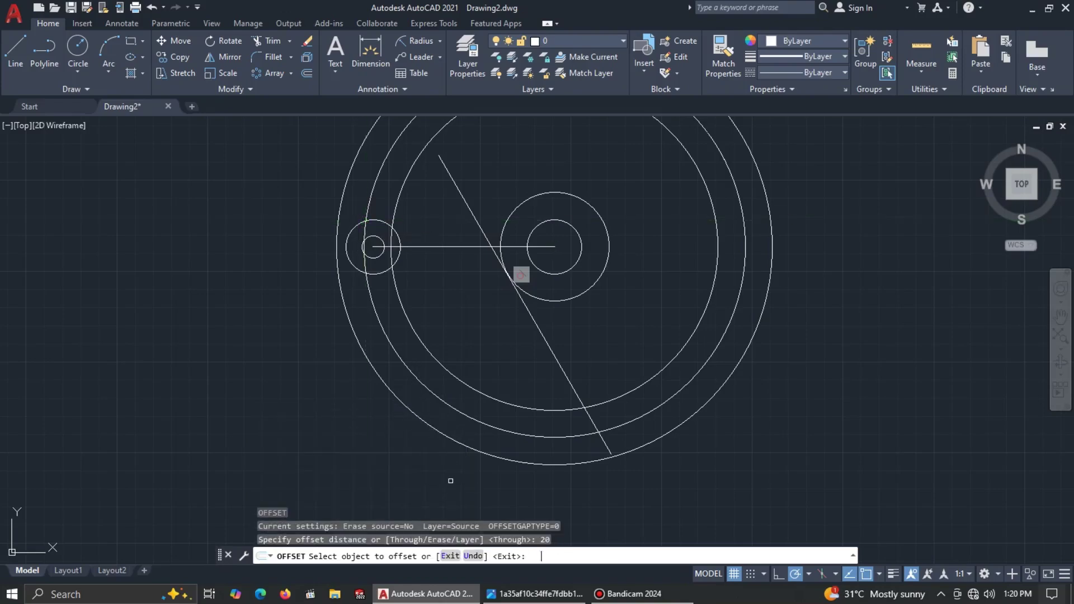
click(544, 329)
click(581, 311)
key(alt+Tab)
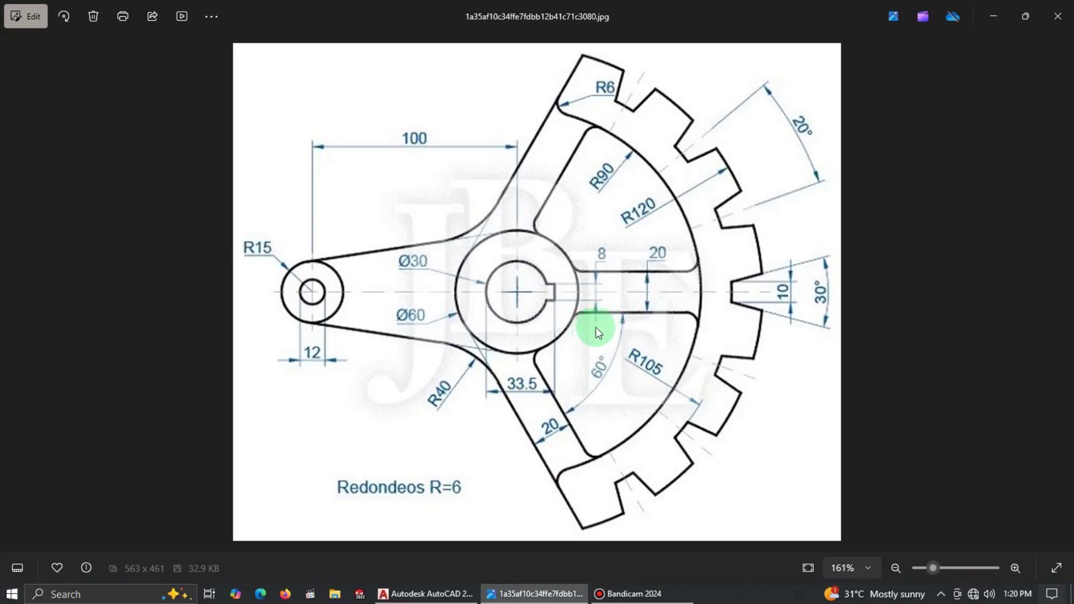
key(alt+Tab)
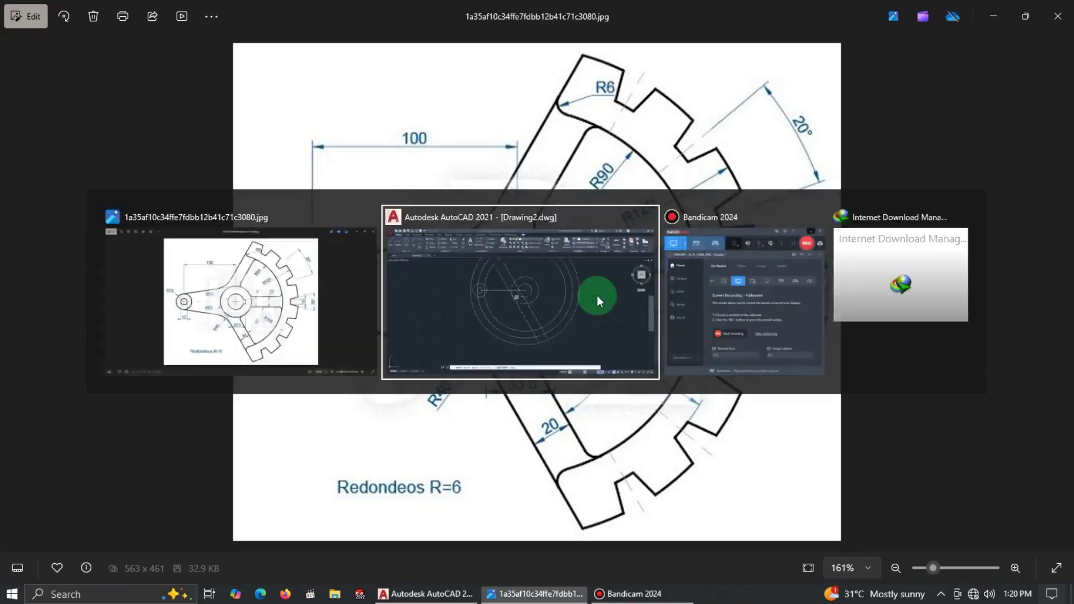
middle_drag(600, 172, 573, 252)
scroll(588, 264, up, 5)
key(Escape)
Trim the upper ends of both angled lines, cutting the tangent line at the horizontal centre line and the offset line below the diameter 30 bore.
text(tr)
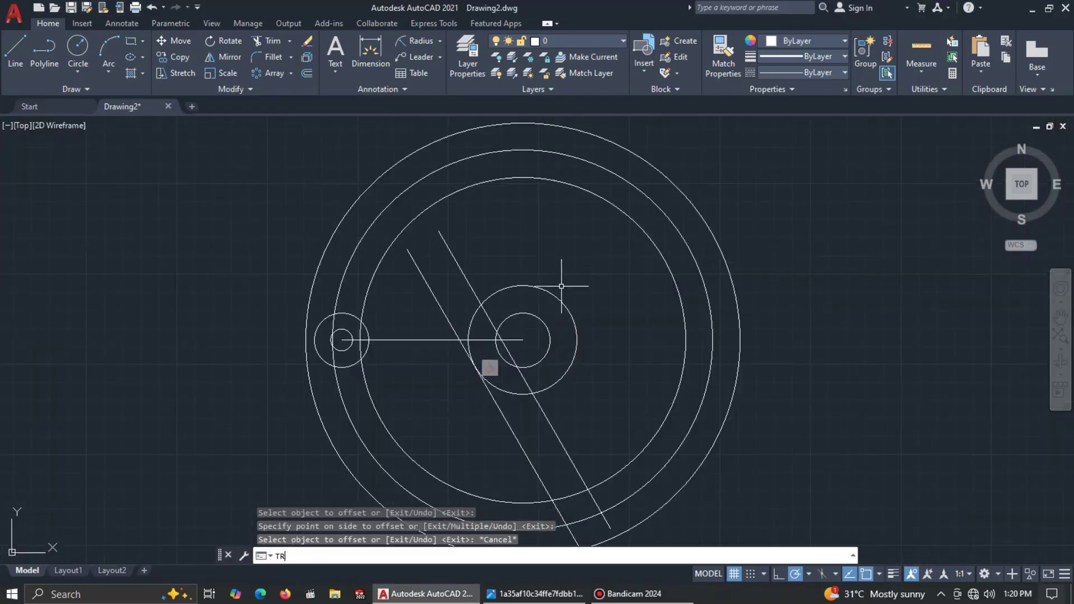
key(Return)
drag(466, 240, 417, 292)
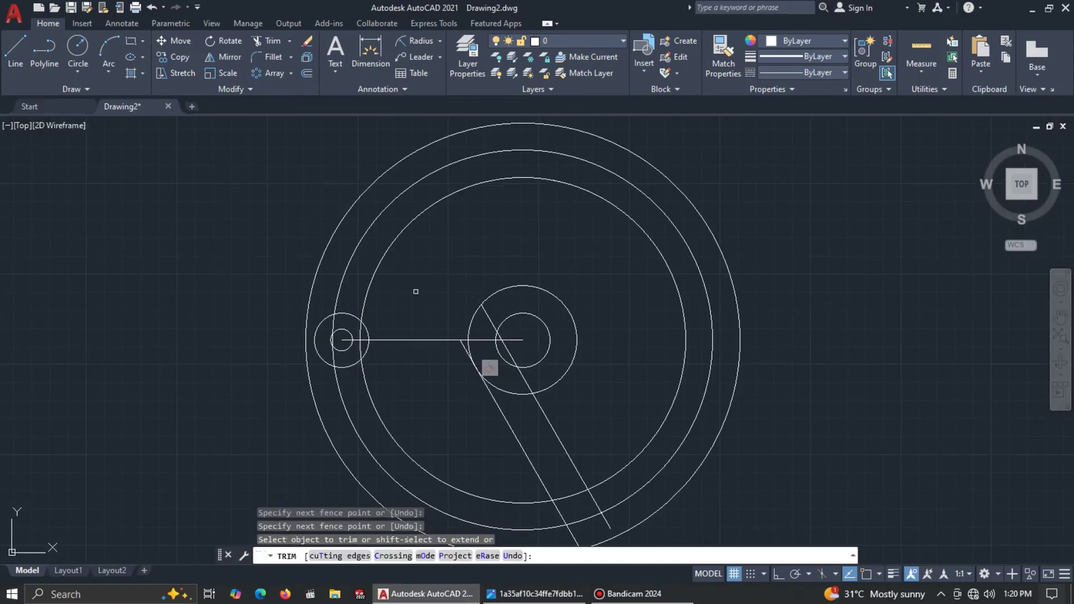
click(490, 321)
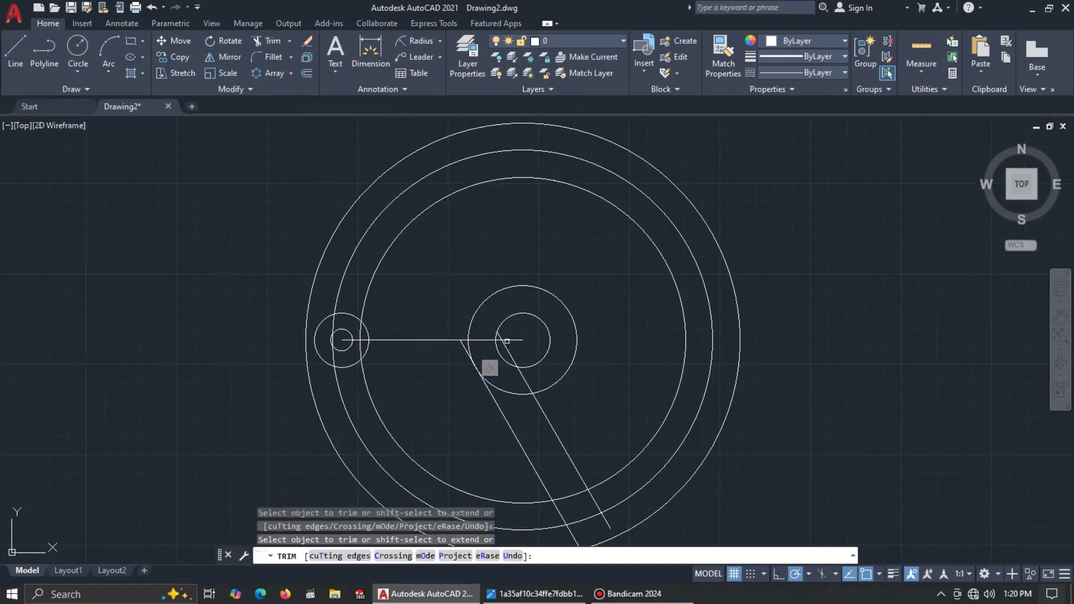
scroll(498, 333, up, 6)
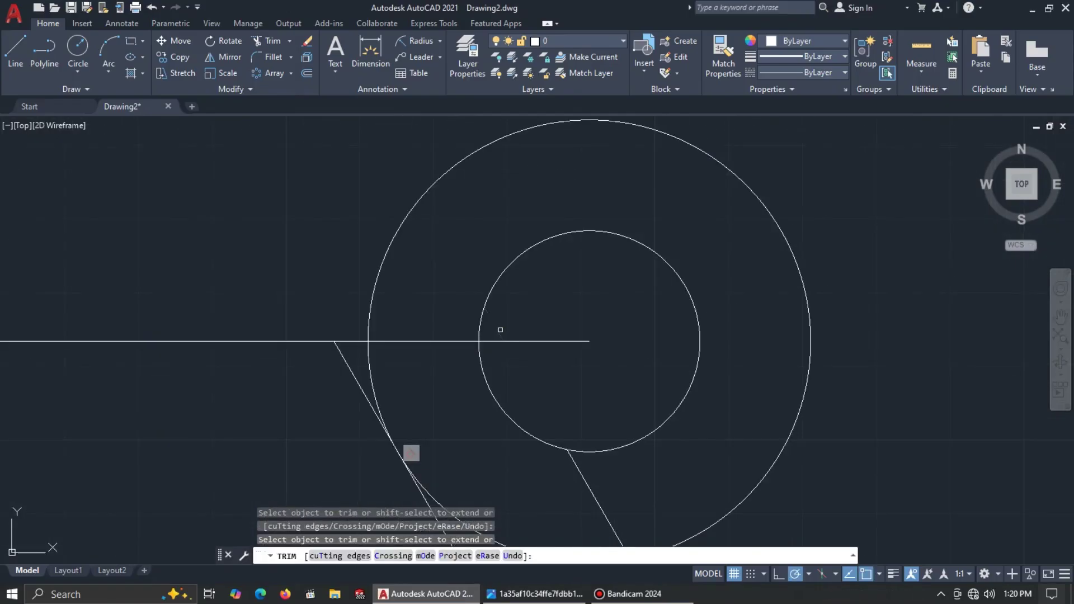
key(Escape)
Erase the horizontal centre line joining the small end circles to the hub centre.
click(252, 270)
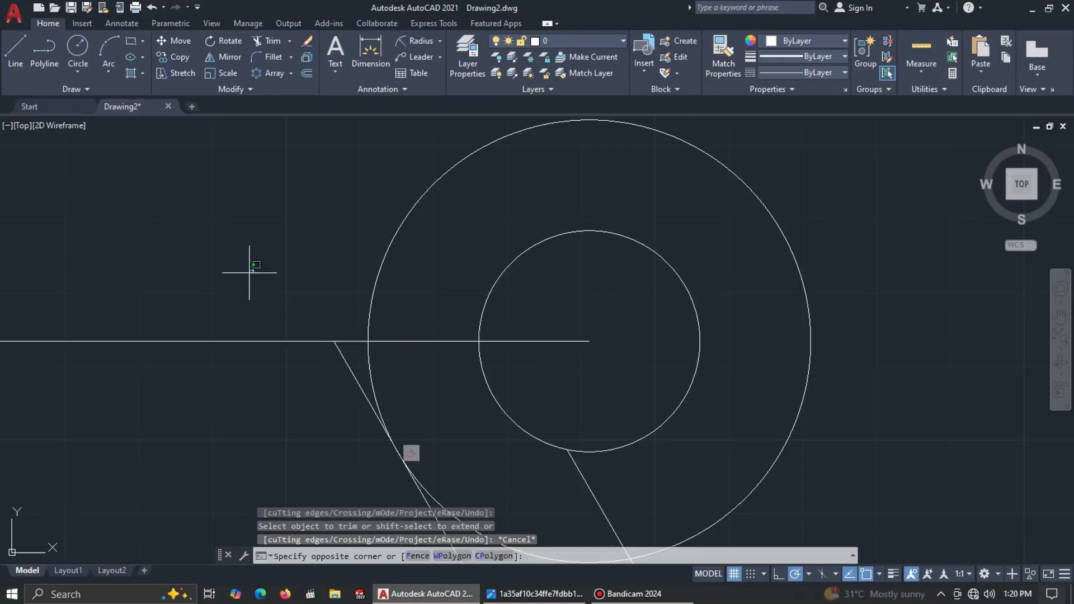
click(192, 360)
key(Delete)
scroll(207, 349, down, 4)
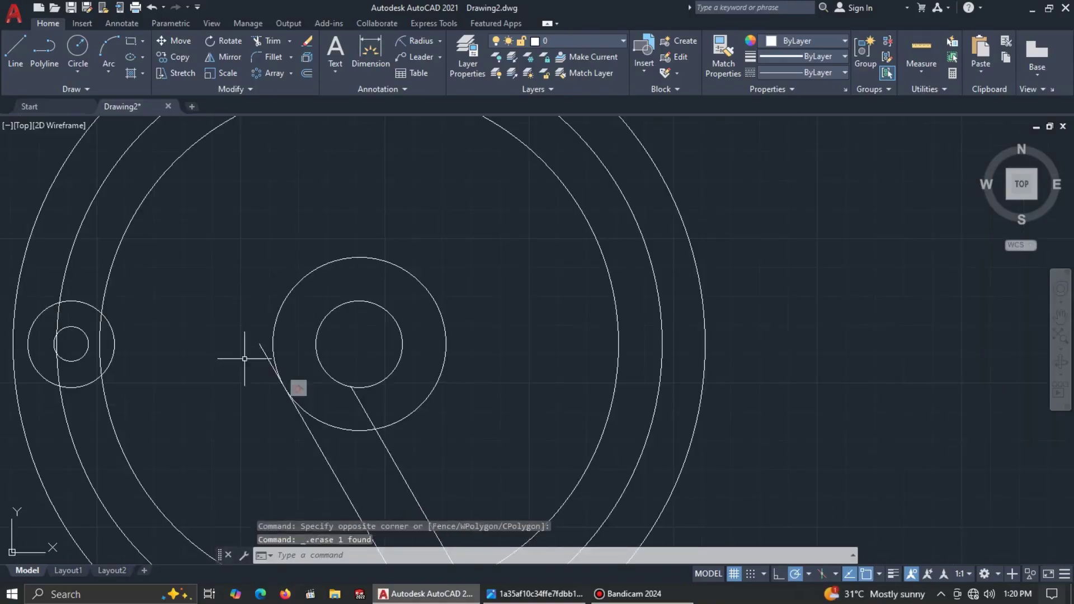
Following the reference image, draw a horizontal line from the hub circle's right quadrant to just beyond the R90 circle.
key(alt+Tab)
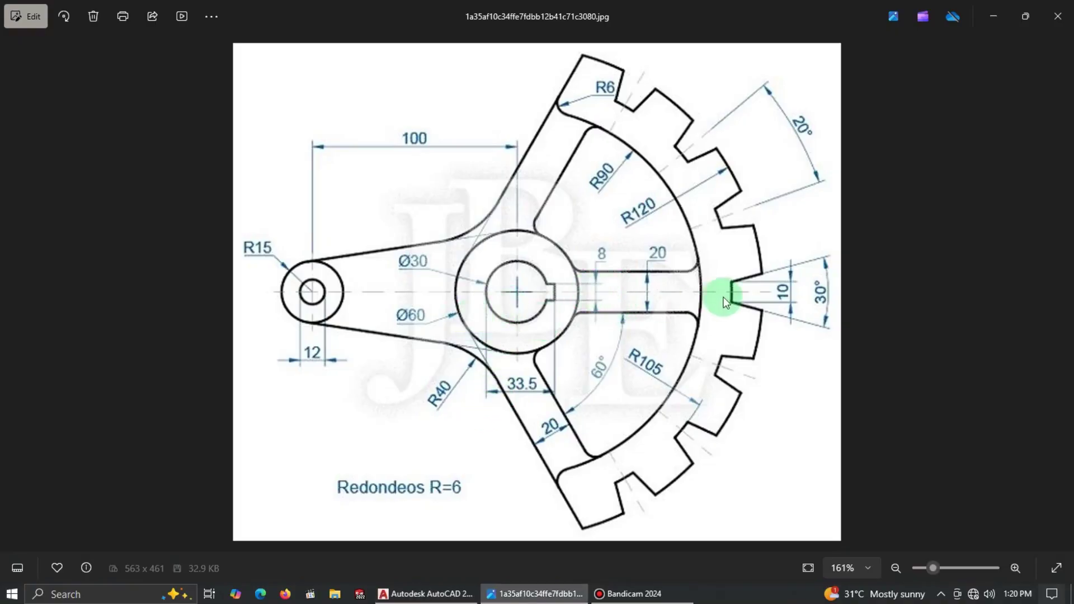
key(alt+Tab)
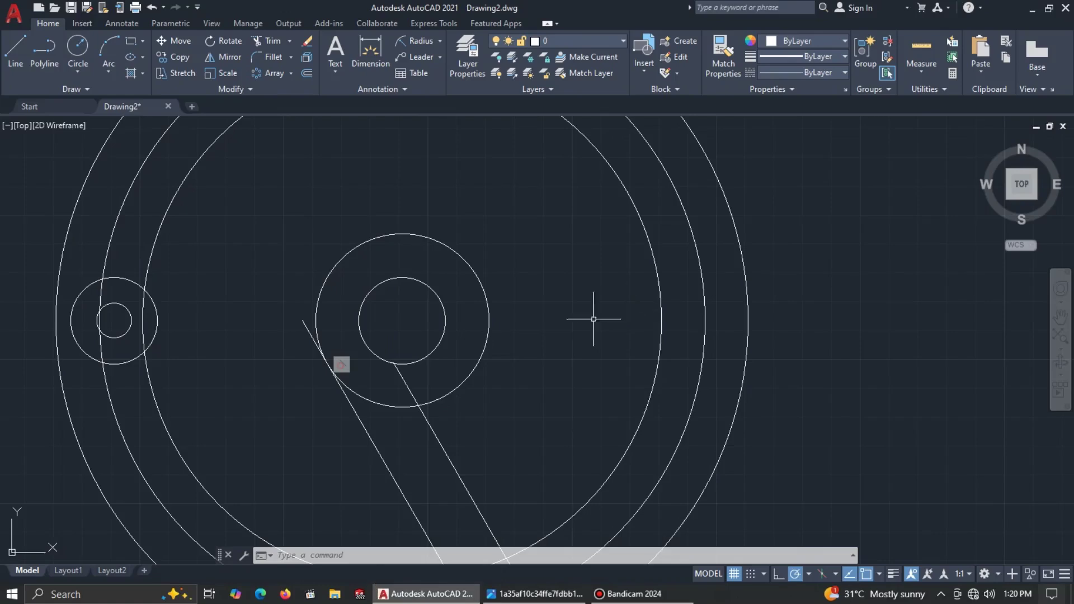
scroll(560, 330, down, 3)
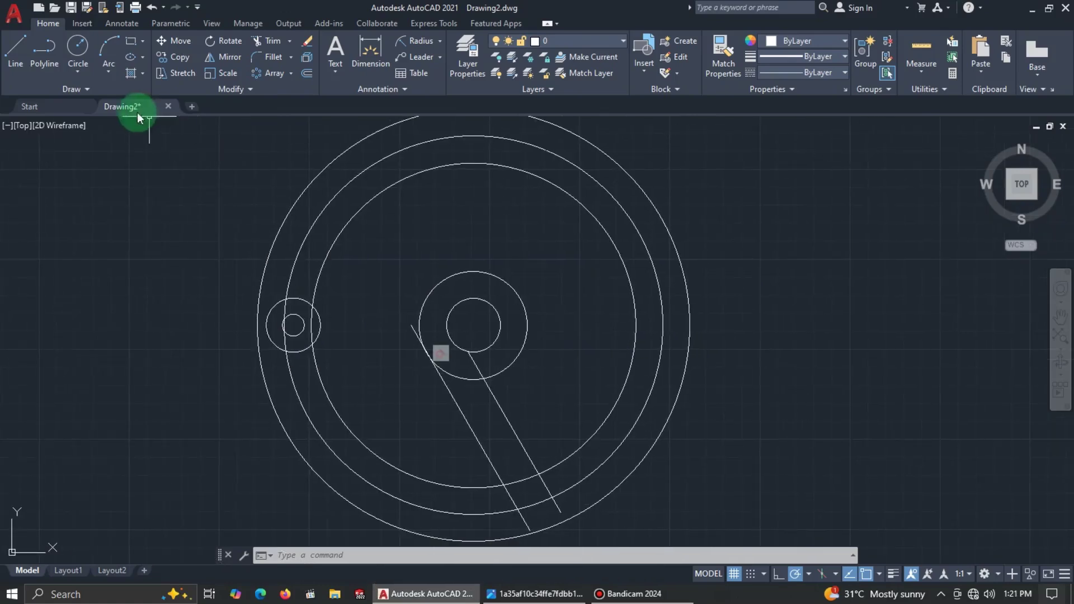
click(15, 53)
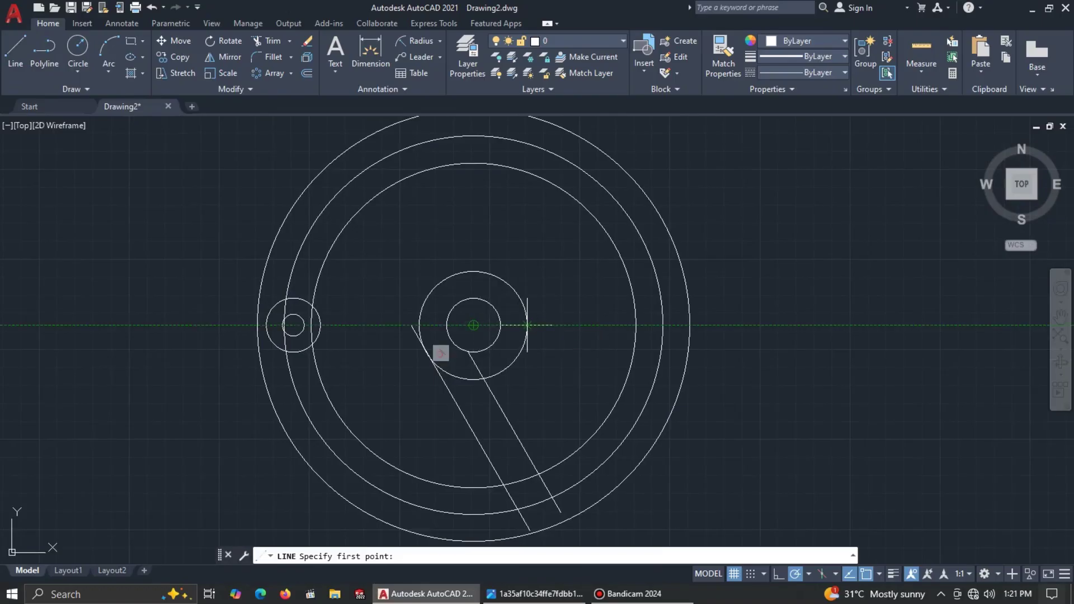
click(527, 324)
key(alt+Tab)
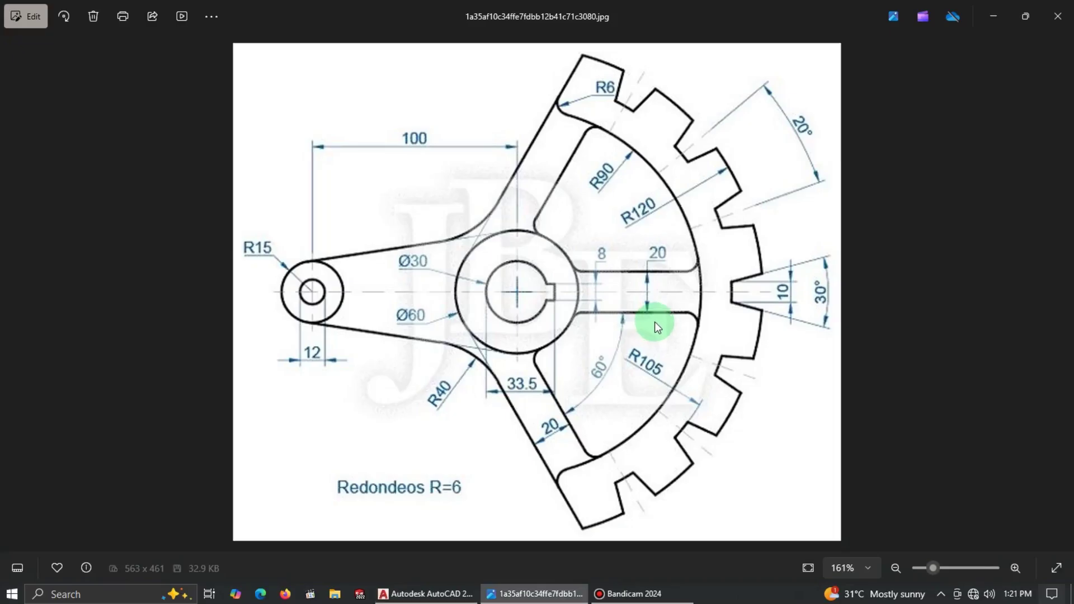
key(alt+Tab)
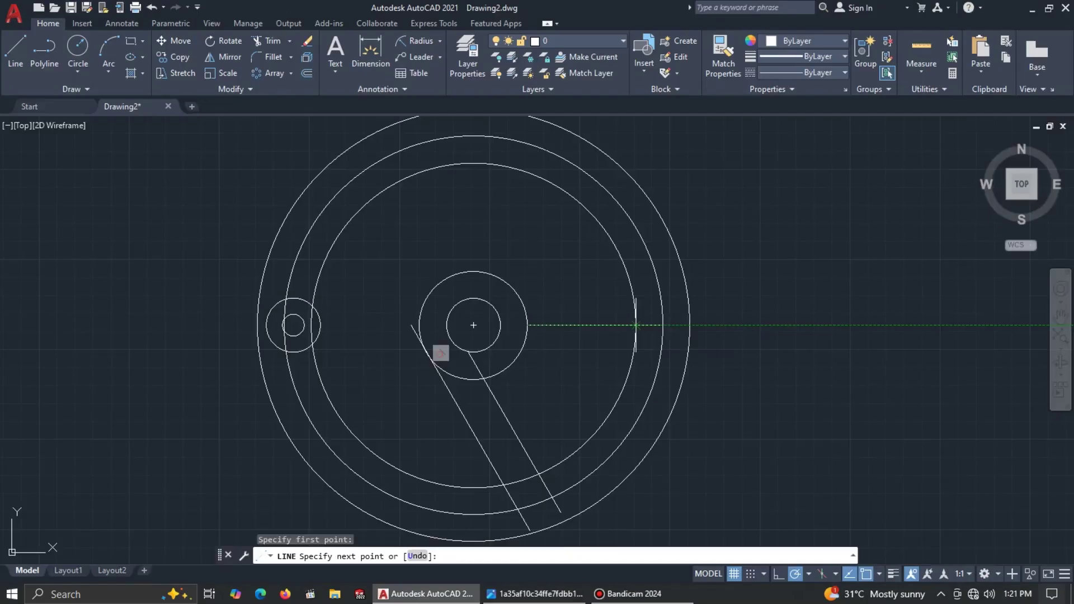
click(647, 324)
key(Escape)
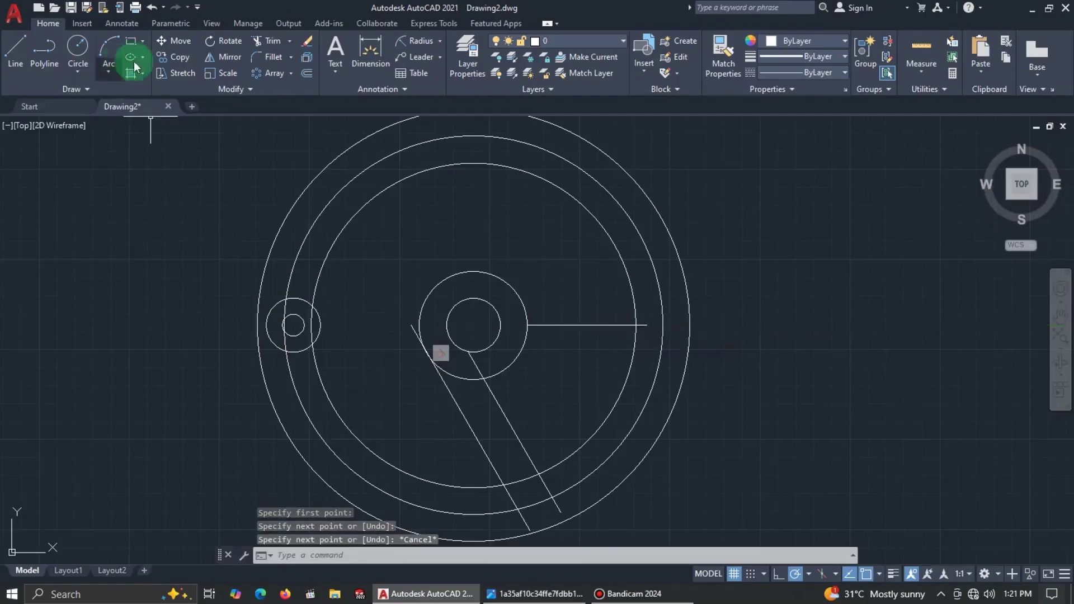
Offset the horizontal spoke centre line by 10 above and below, and check the spoke against the reference image.
click(307, 72)
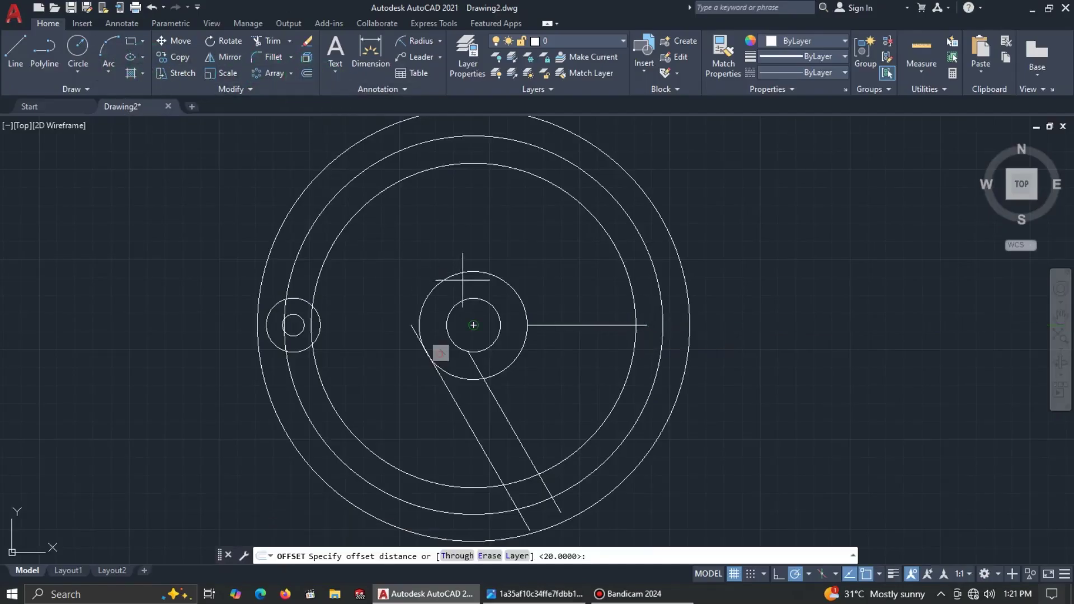
text(10)
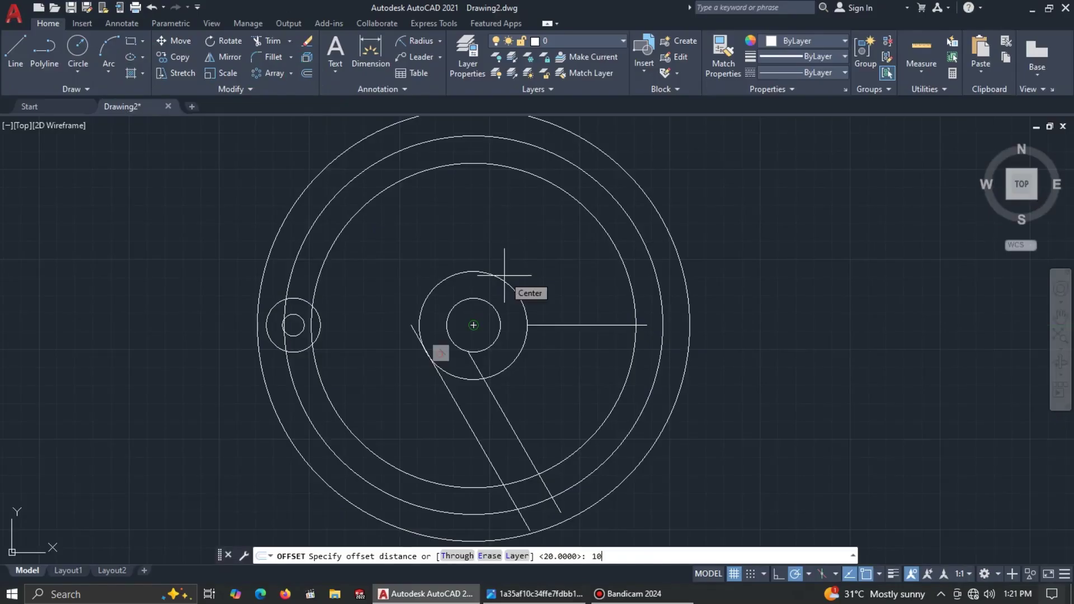
key(Return)
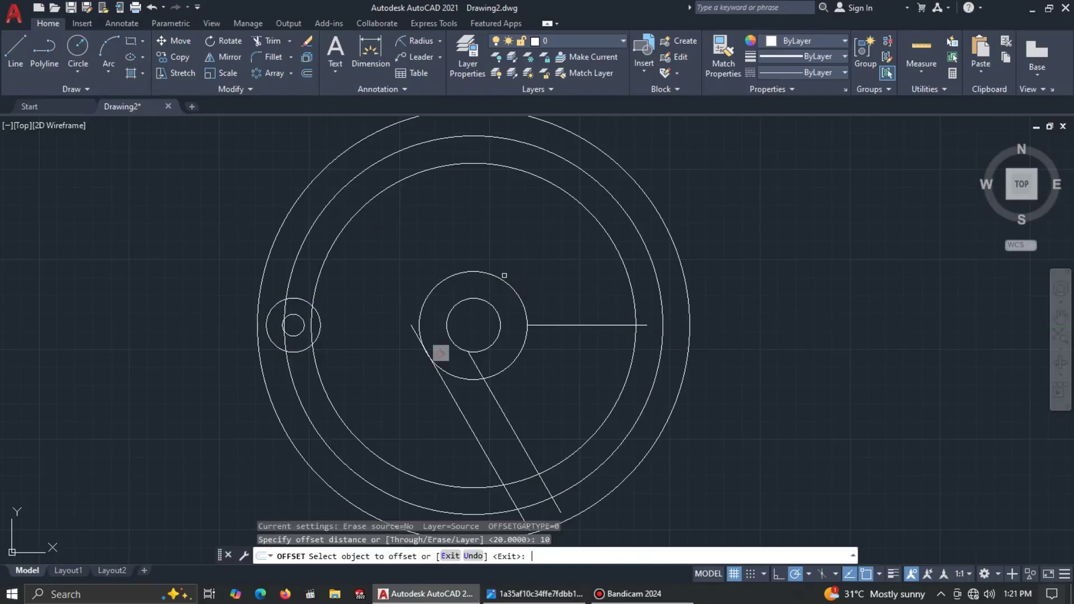
click(568, 326)
click(573, 261)
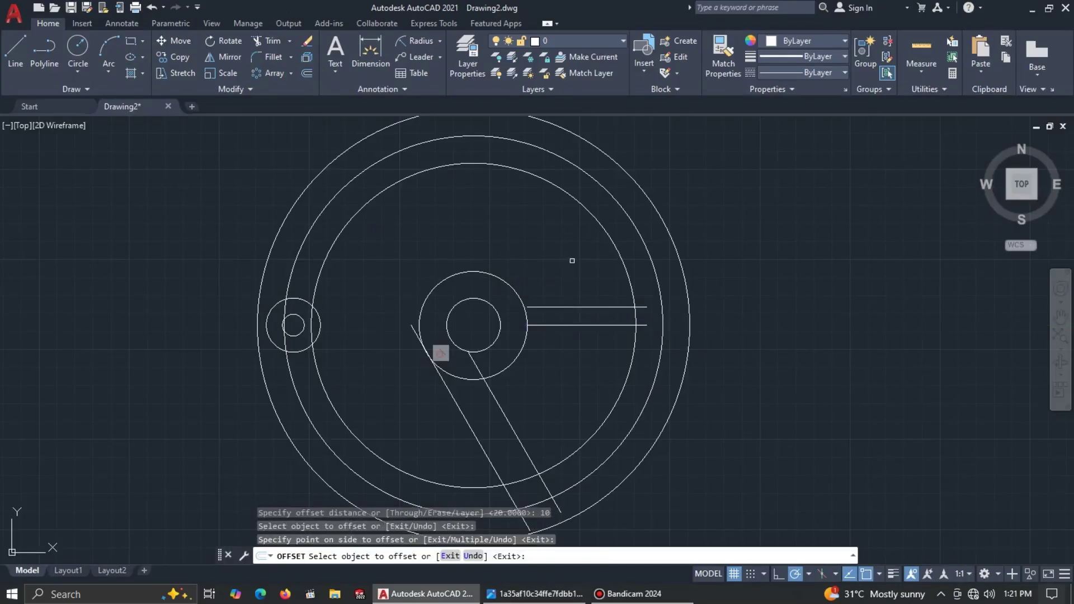
click(577, 323)
click(573, 363)
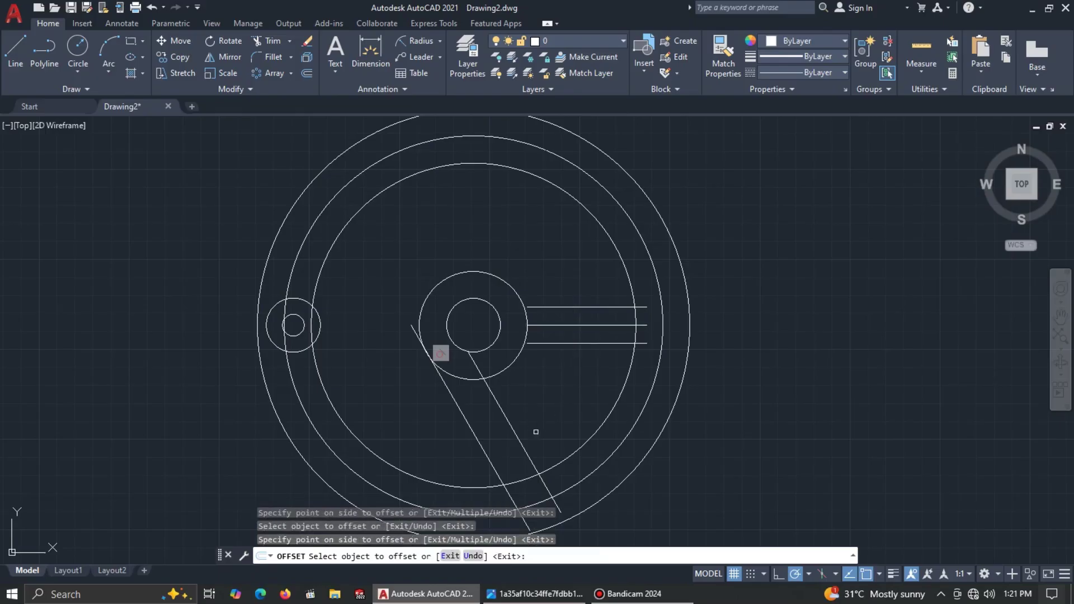
key(alt+Tab)
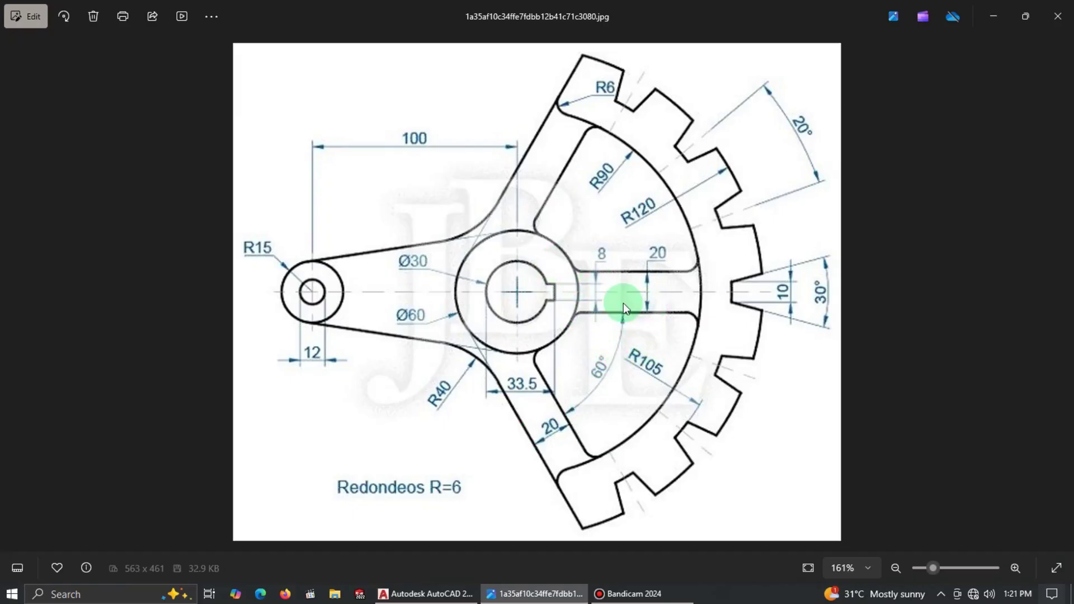
key(alt+Tab)
scroll(510, 313, up, 3)
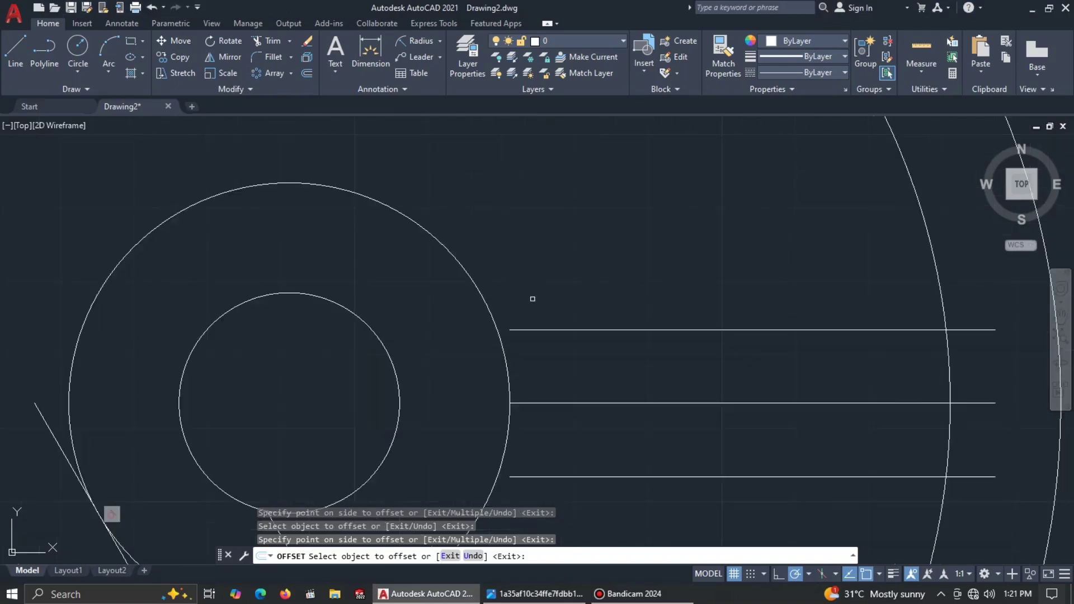
key(Escape)
Stretch the inner end of the horizontal spoke's upper edge horizontally to meet the diameter 60 hub circle.
click(526, 330)
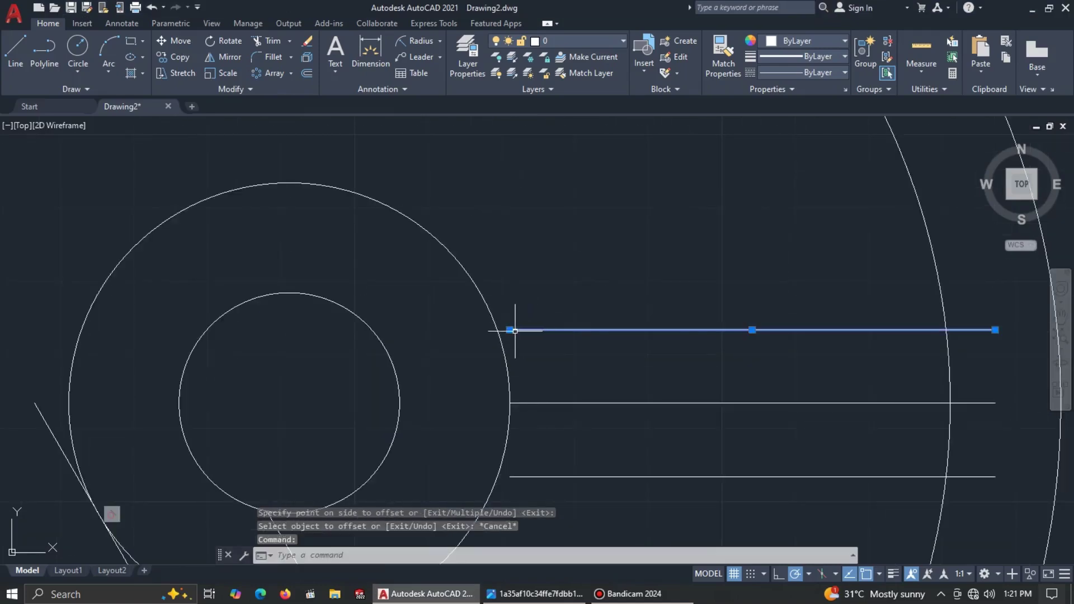
click(510, 329)
click(497, 330)
key(Escape)
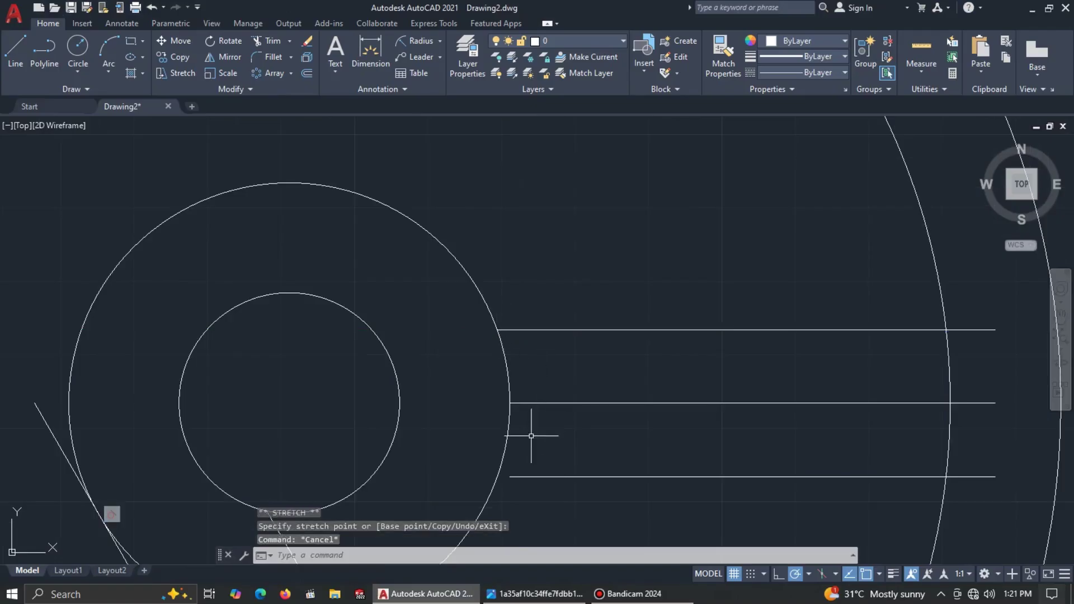
Stretch the inner end of the horizontal spoke's lower edge horizontally to meet the diameter 60 hub circle.
click(521, 477)
click(511, 477)
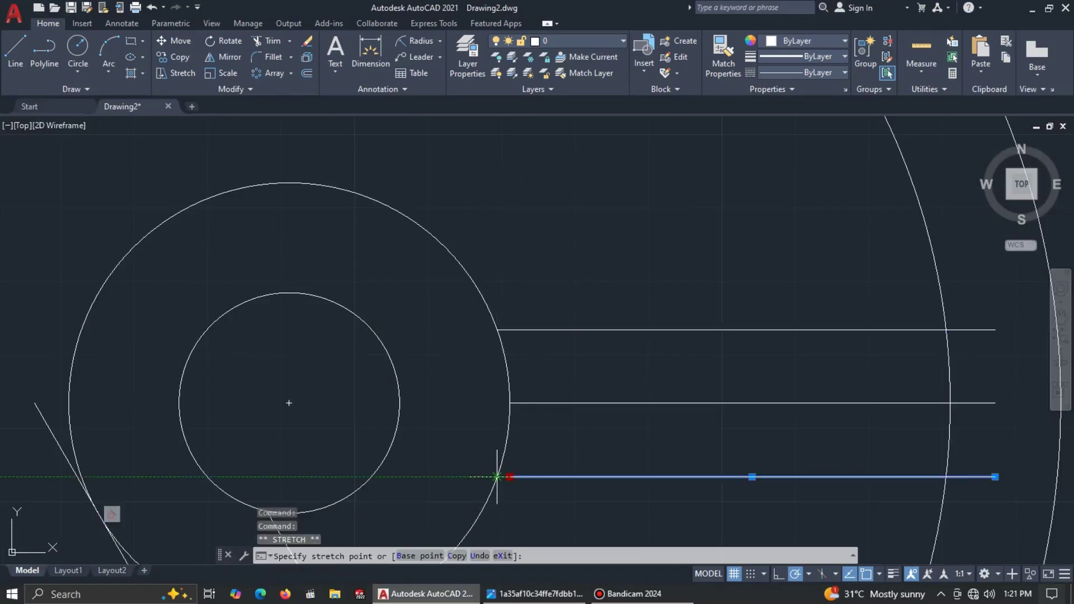
click(497, 477)
key(Escape)
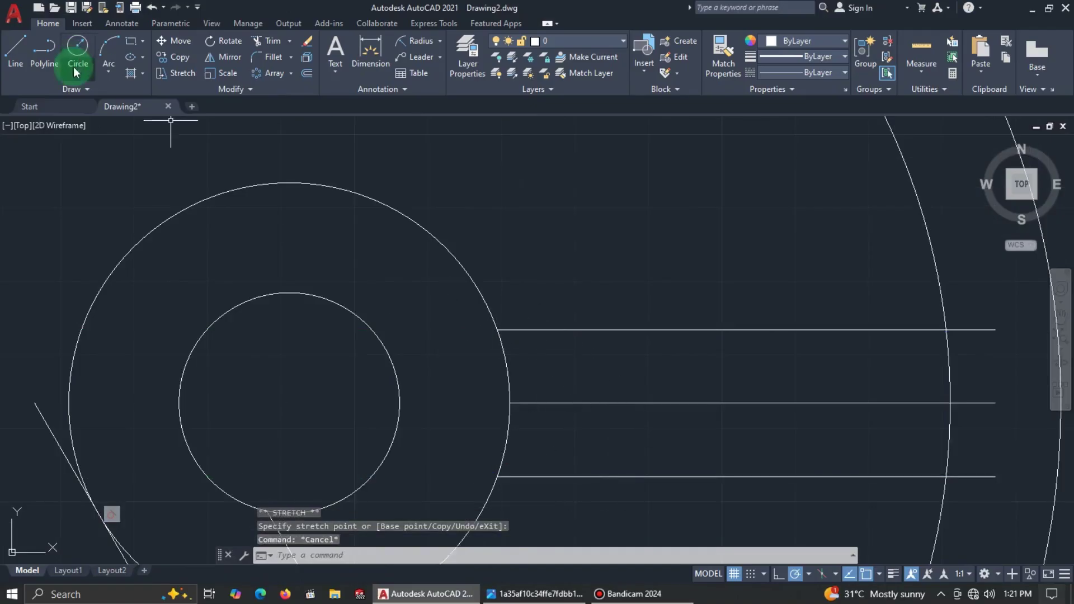
Following the reference image, draw a radius 6 circle tangent to the hub circle and the horizontal spoke's upper edge.
key(alt+Tab)
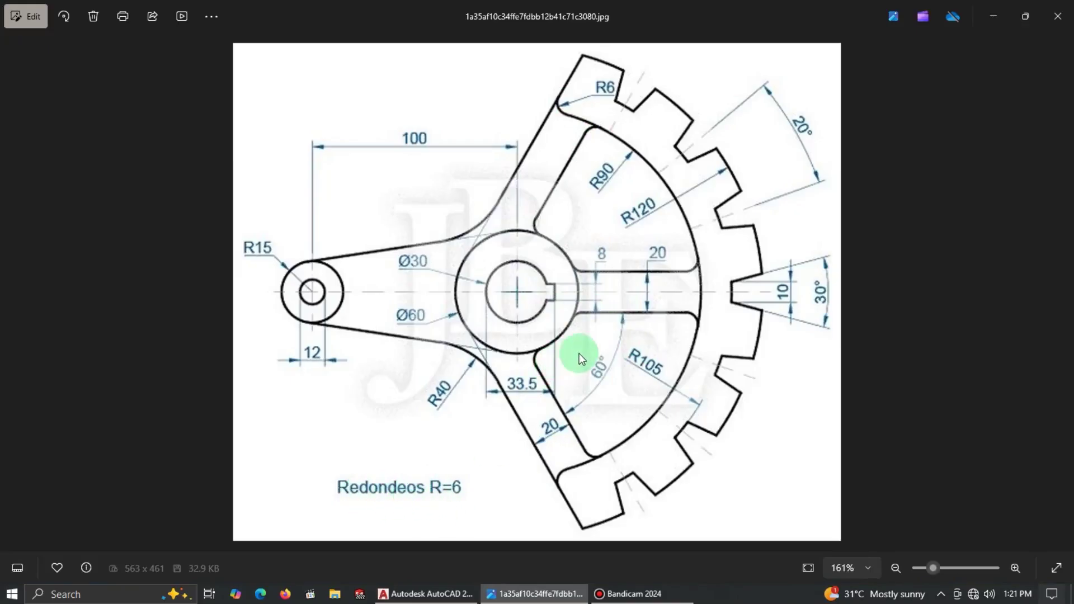
key(alt+Tab)
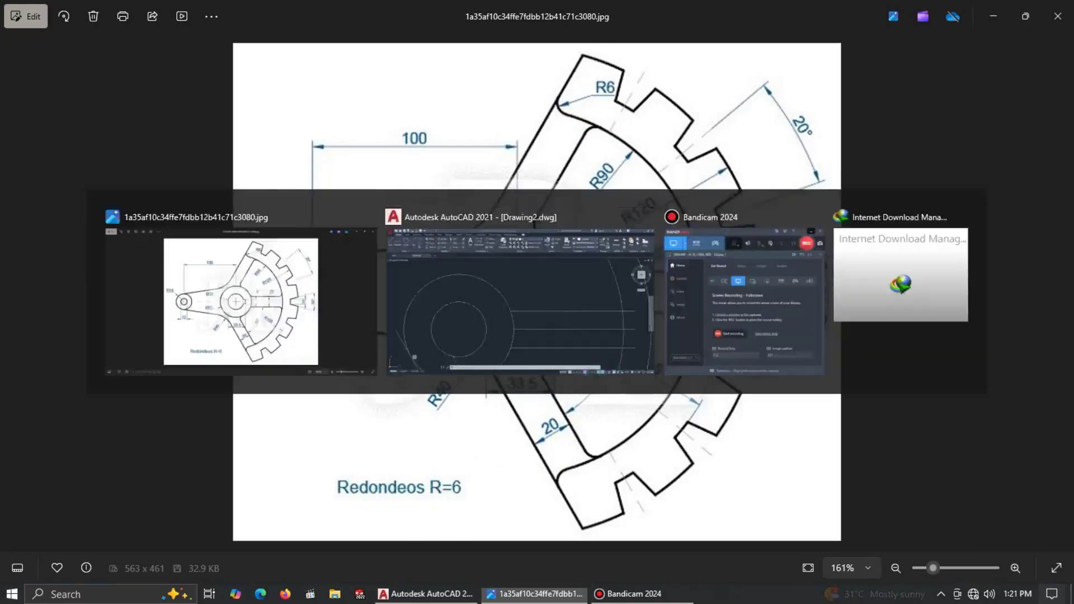
scroll(554, 414, down, 2)
mouse_move(588, 480)
middle_down()
mouse_move(572, 380)
mouse_move(565, 389)
middle_up()
click(73, 73)
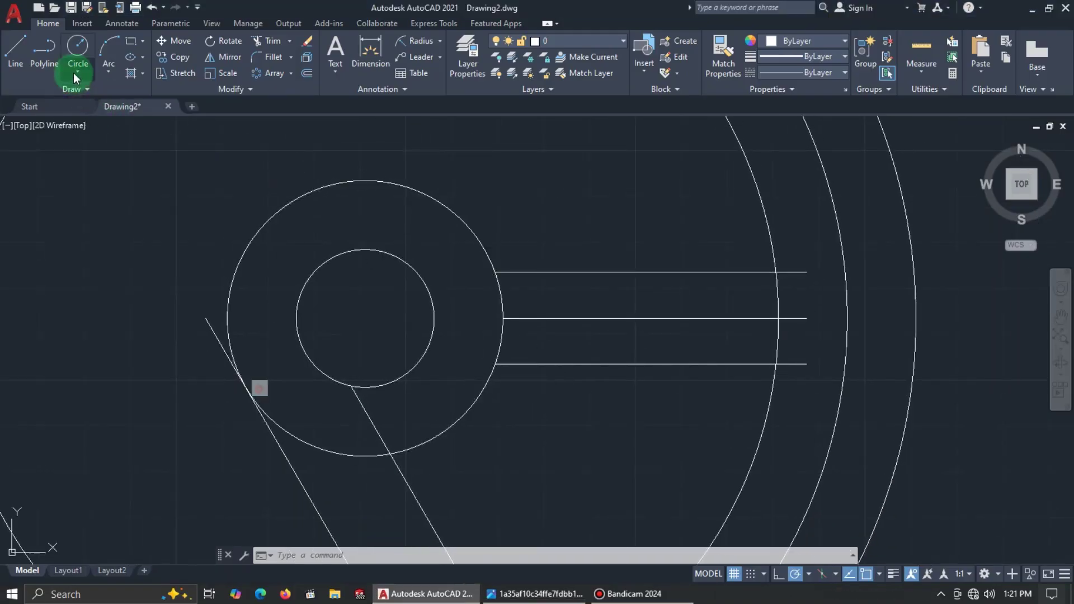
click(117, 209)
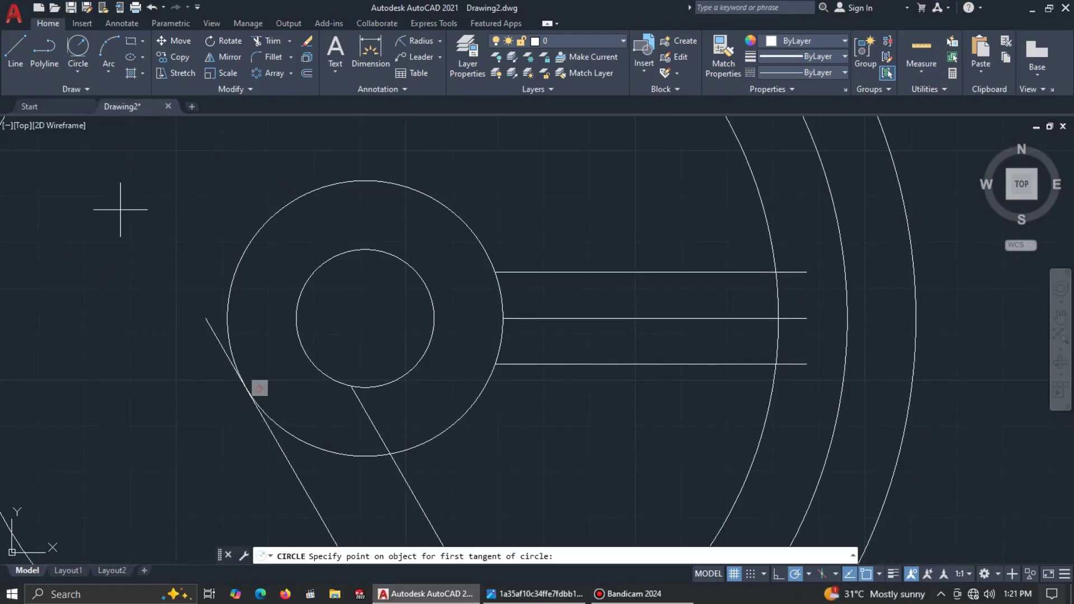
click(393, 558)
click(484, 247)
click(510, 266)
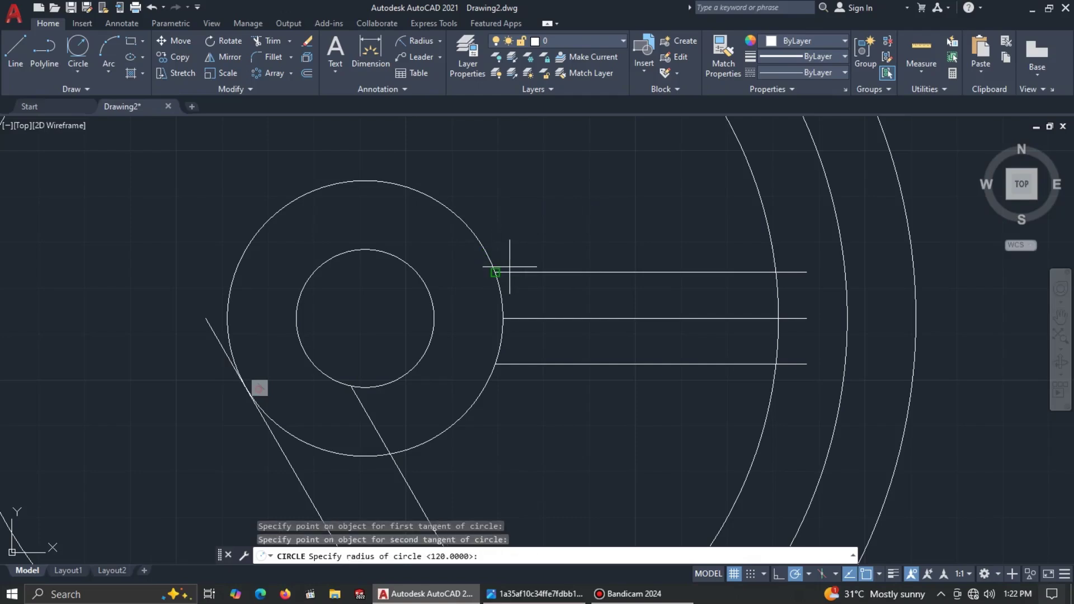
text(6)
key(Return)
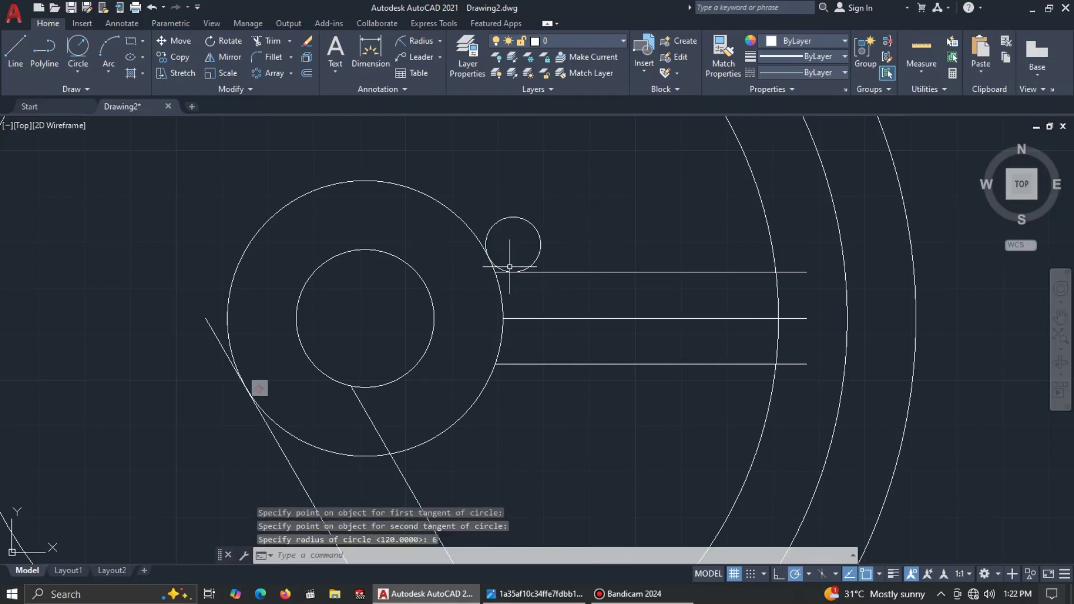
Draw a radius 6 circle tangent to the hub circle and the horizontal spoke's lower edge.
click(79, 47)
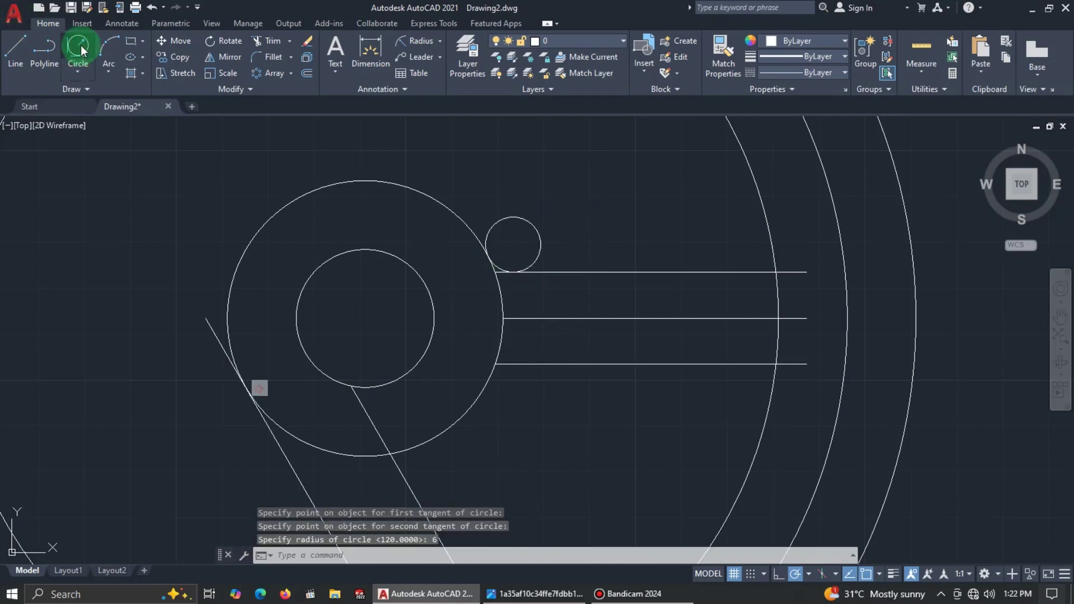
click(486, 385)
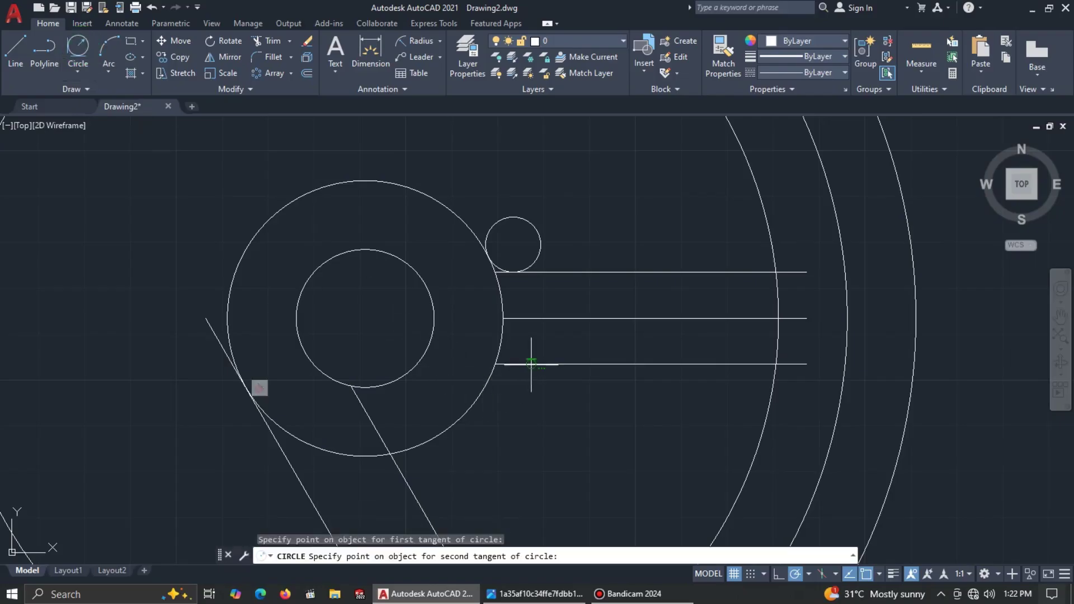
click(531, 364)
key(Return)
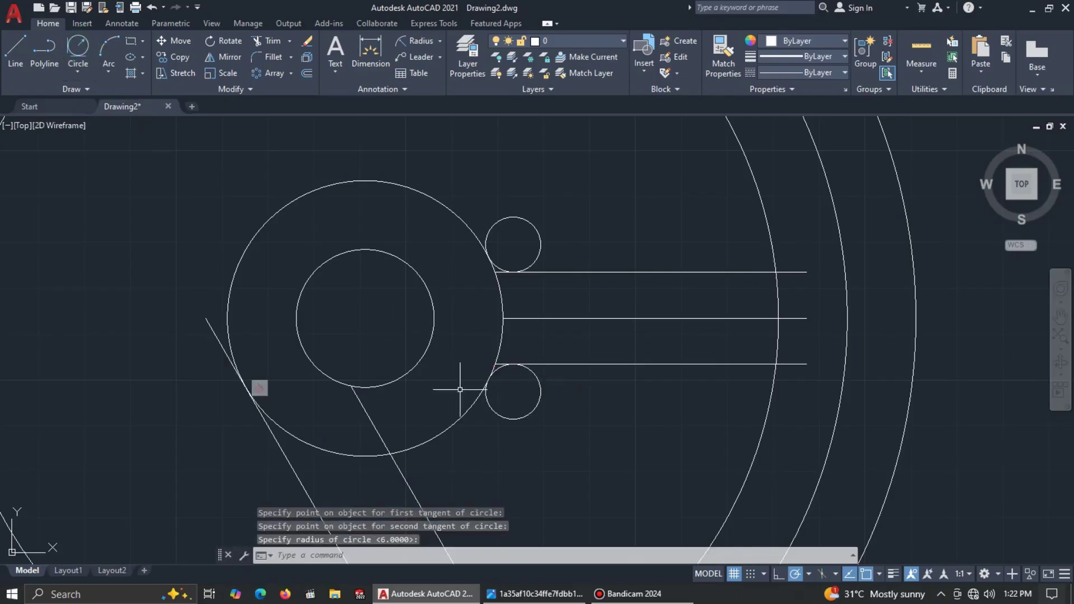
Draw two radius 6 circles tangent to the R90 circle, one at the horizontal spoke's lower edge and one at its upper edge.
click(67, 34)
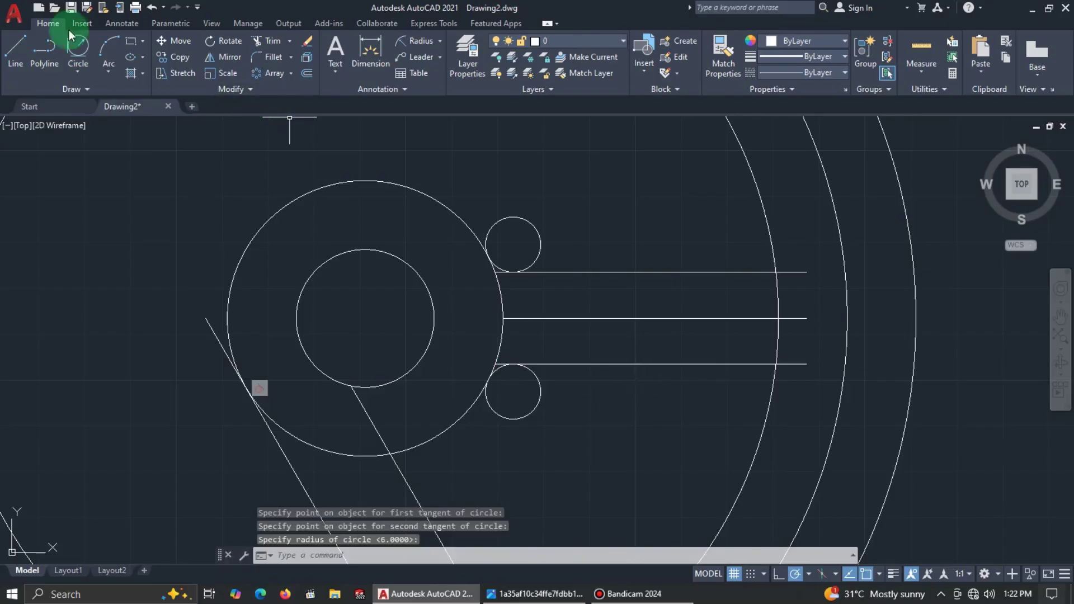
click(78, 45)
click(747, 364)
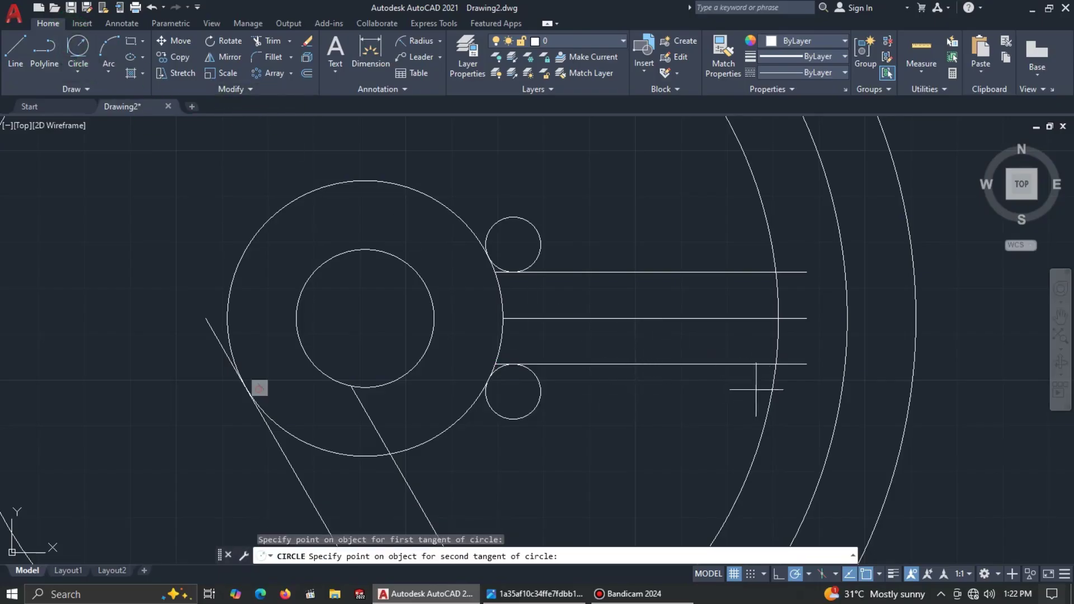
click(767, 416)
key(Return)
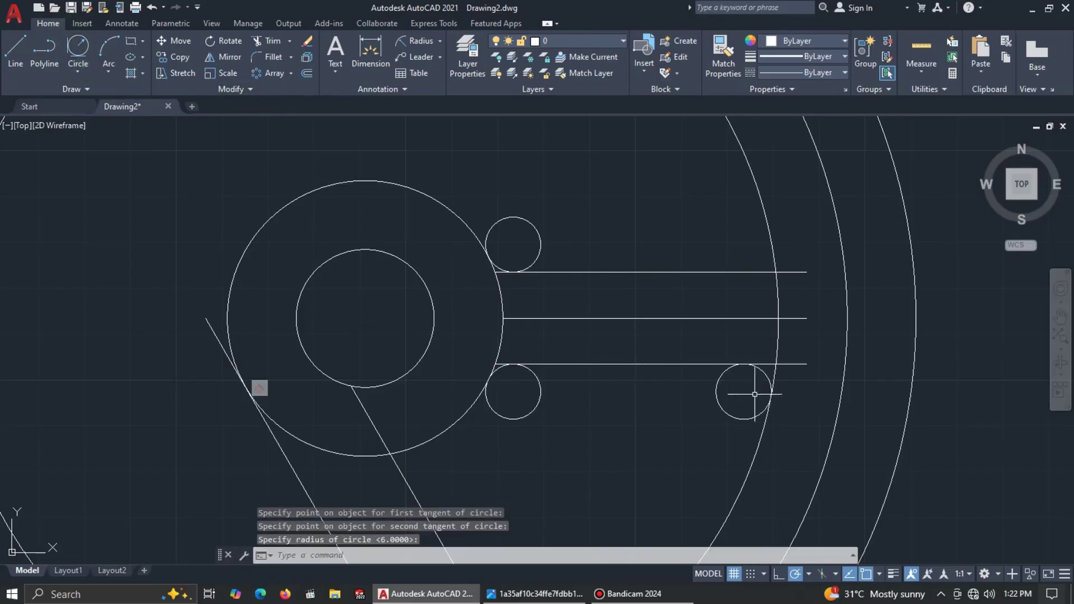
click(77, 47)
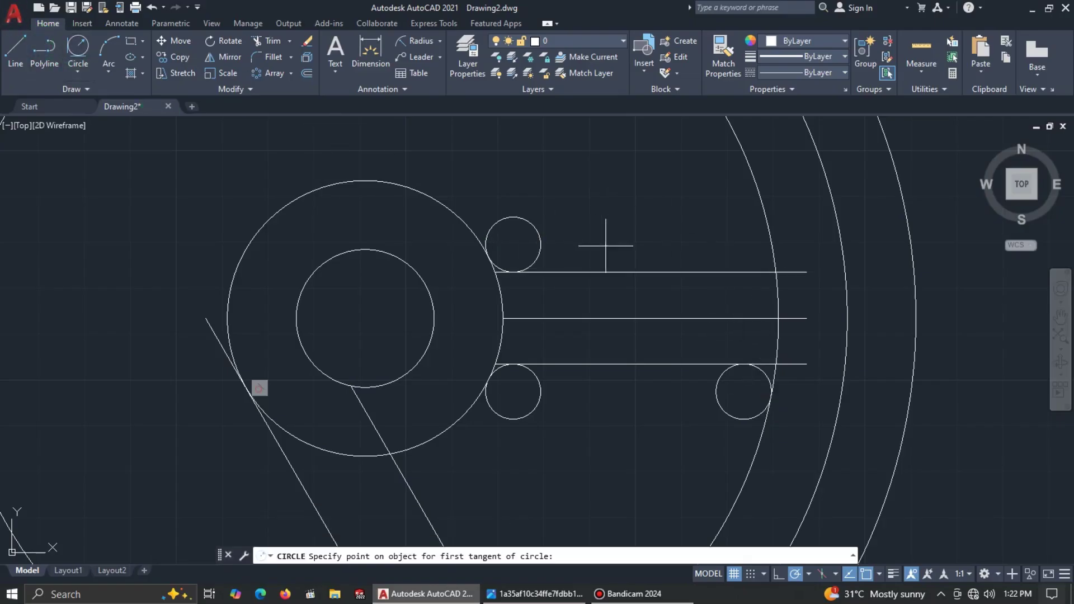
click(726, 272)
click(767, 240)
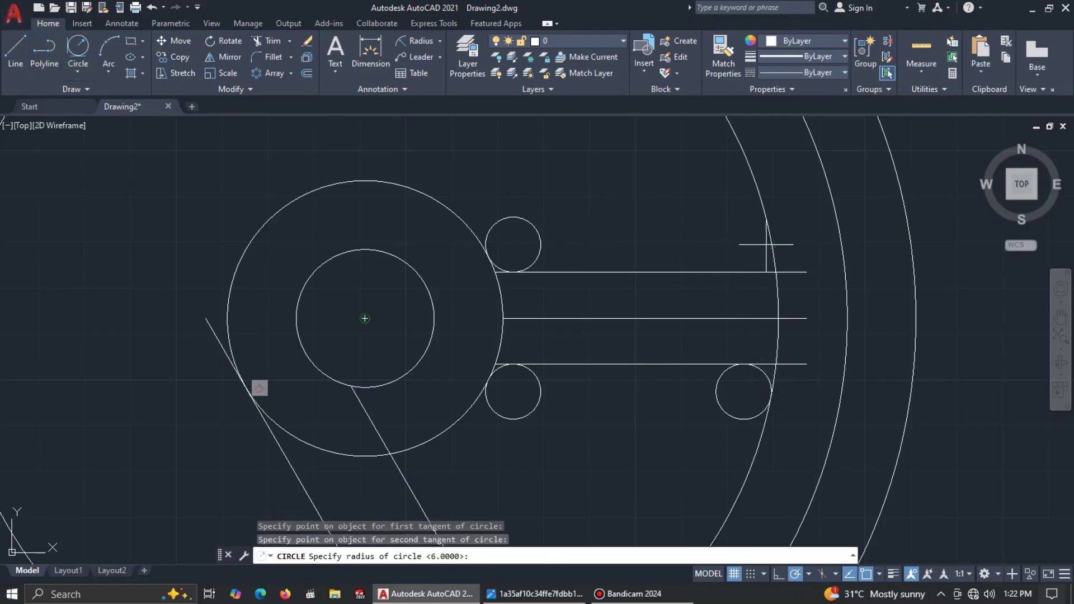
key(Return)
Trim the four radius 6 circles at the horizontal spoke's corners to leave only the fillet arcs.
text(tr)
key(Return)
click(558, 206)
click(532, 233)
key(Return)
click(715, 209)
click(750, 240)
click(732, 220)
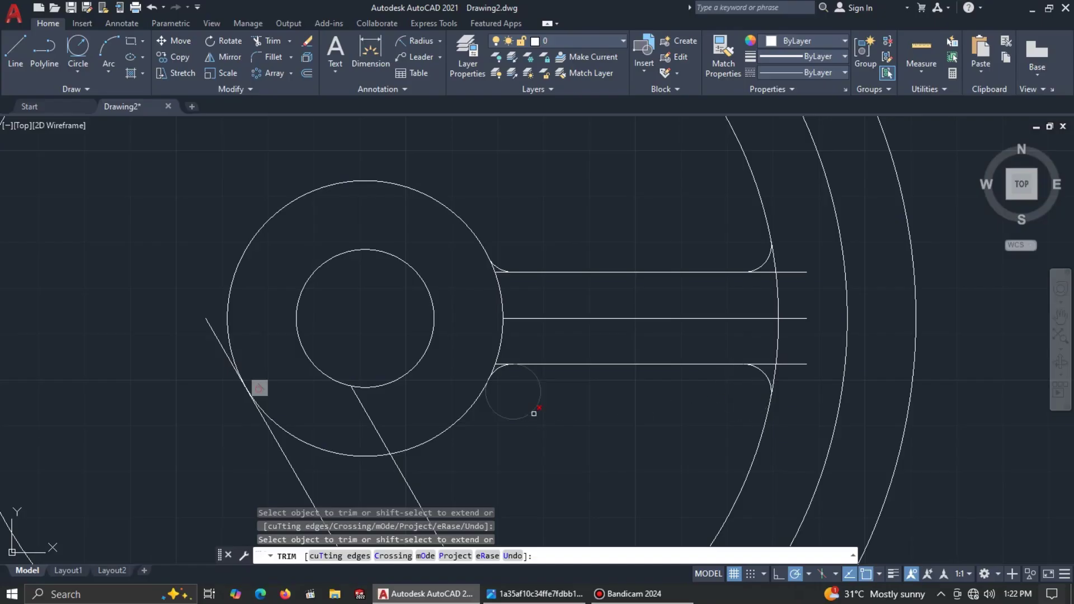
Trim the ends of the horizontal spoke's upper and lower edges that extend past the four fillet arcs.
scroll(525, 382, up, 6)
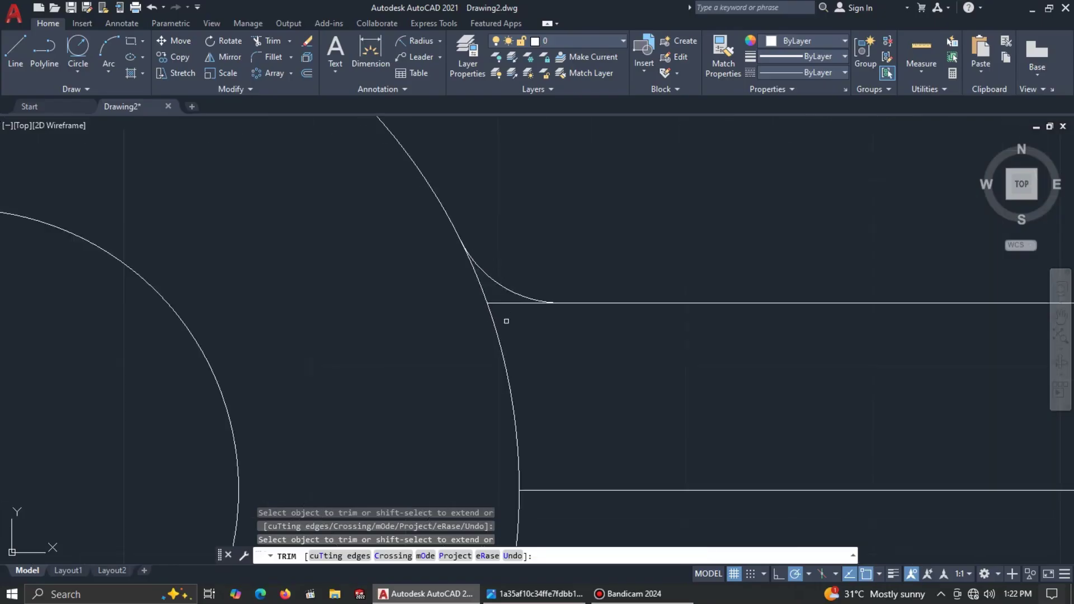
scroll(506, 303, down, 5)
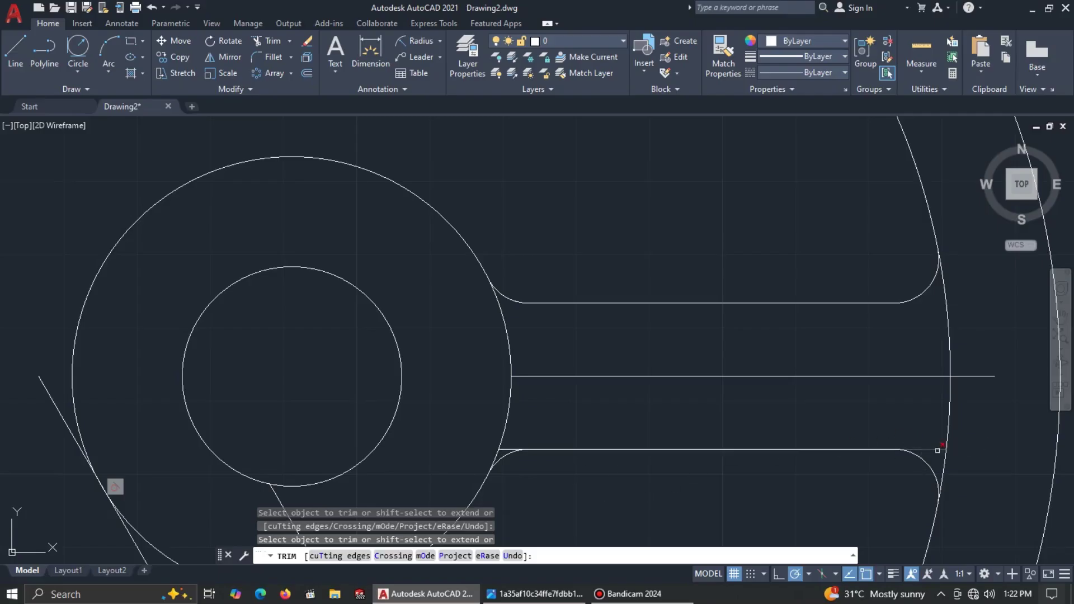
scroll(507, 461, up, 6)
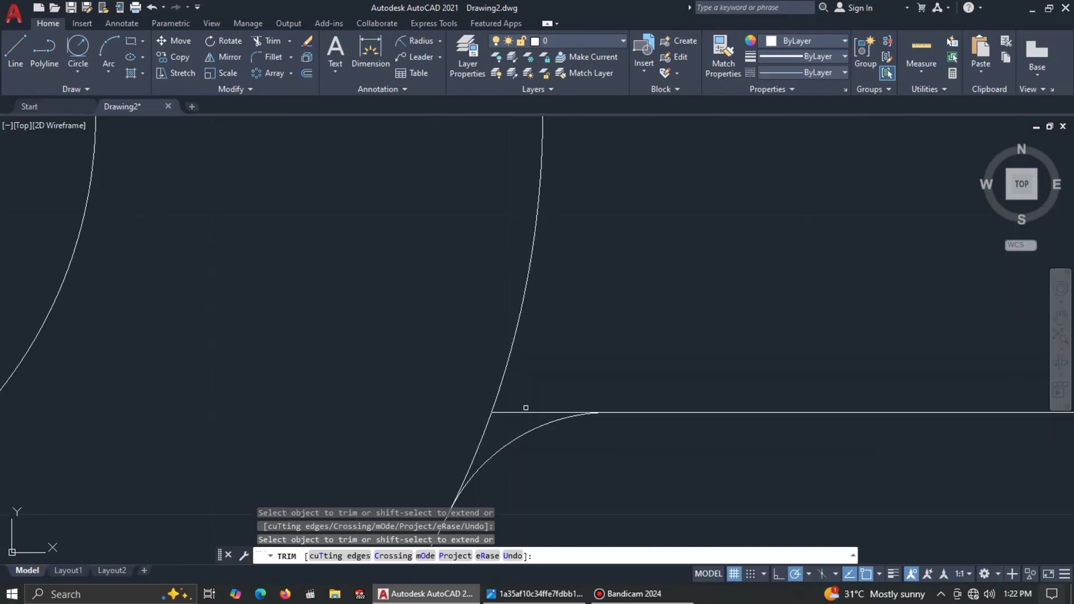
scroll(524, 411, down, 8)
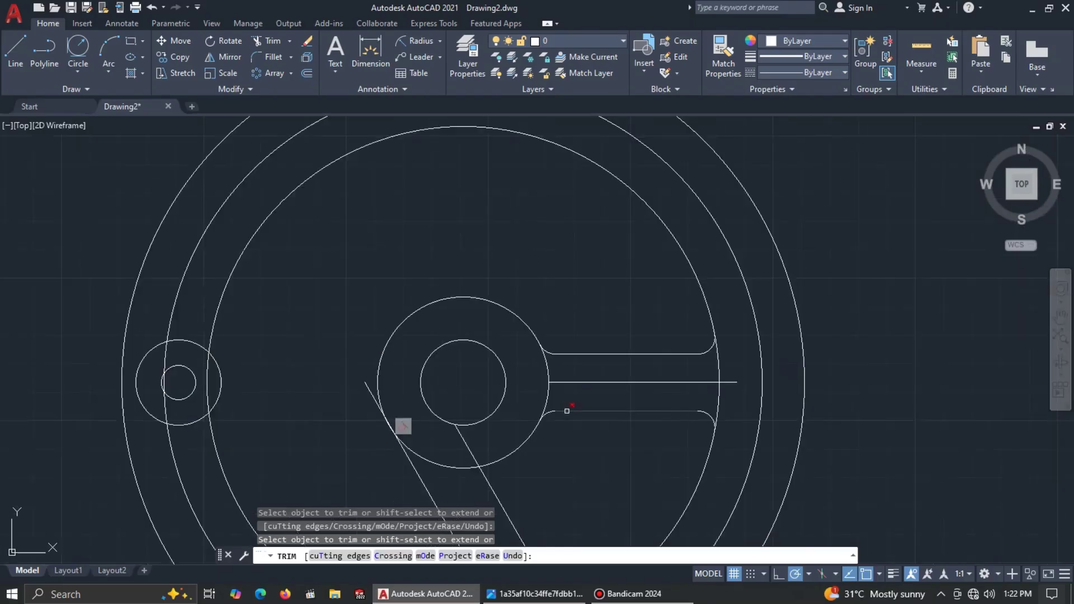
key(Escape)
Following the reference image, draw a radius 6 circle tangent to the lower spoke's right edge and the hub circle.
key(alt+Tab)
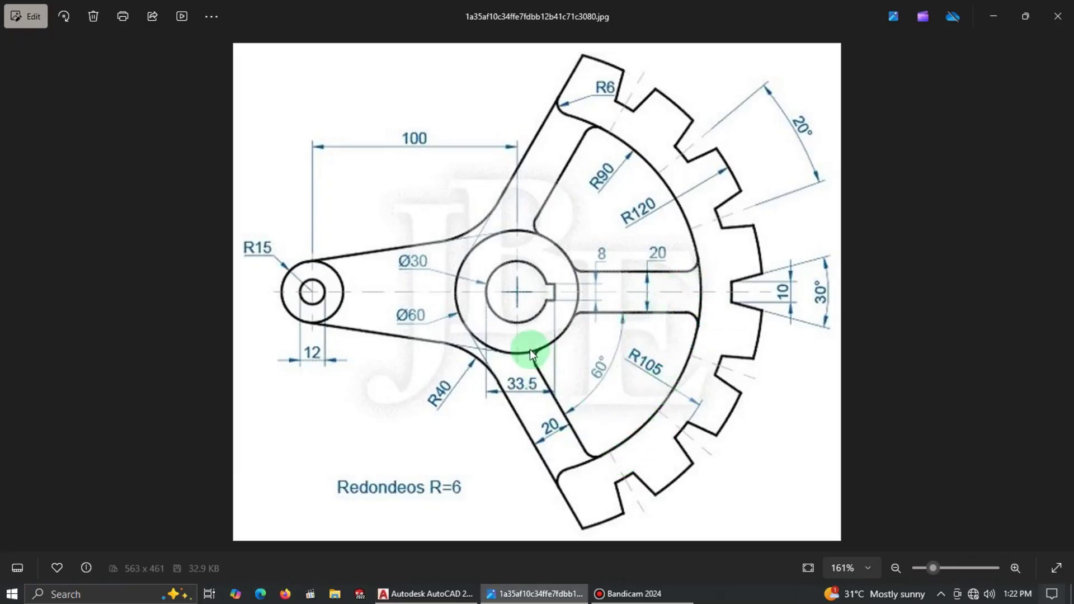
key(alt+Tab)
mouse_move(576, 472)
middle_down()
mouse_move(576, 444)
mouse_move(522, 391)
middle_up()
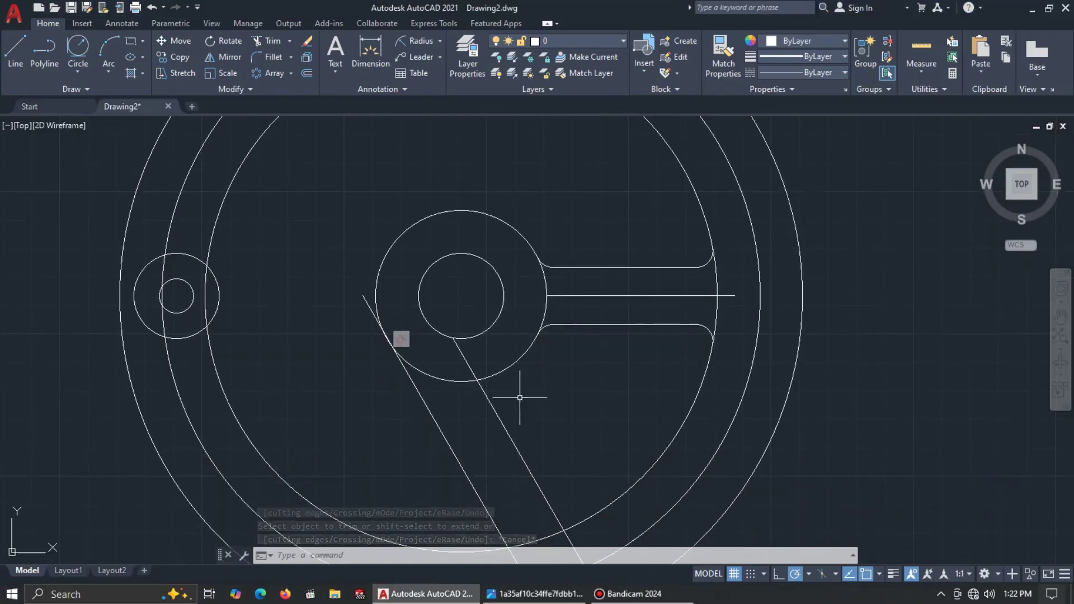
click(82, 47)
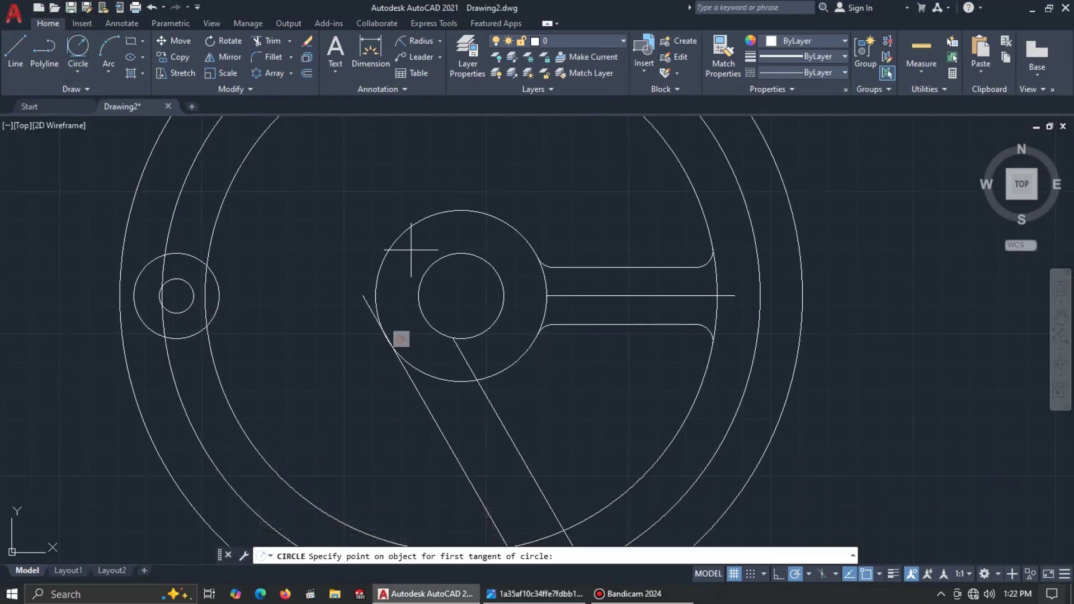
click(486, 393)
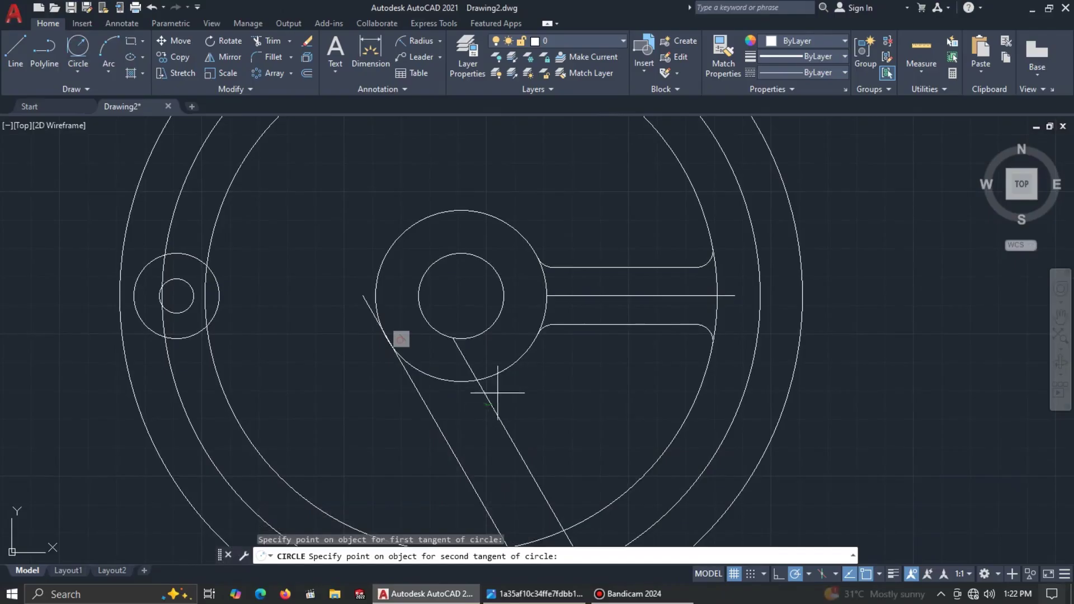
click(505, 370)
key(Return)
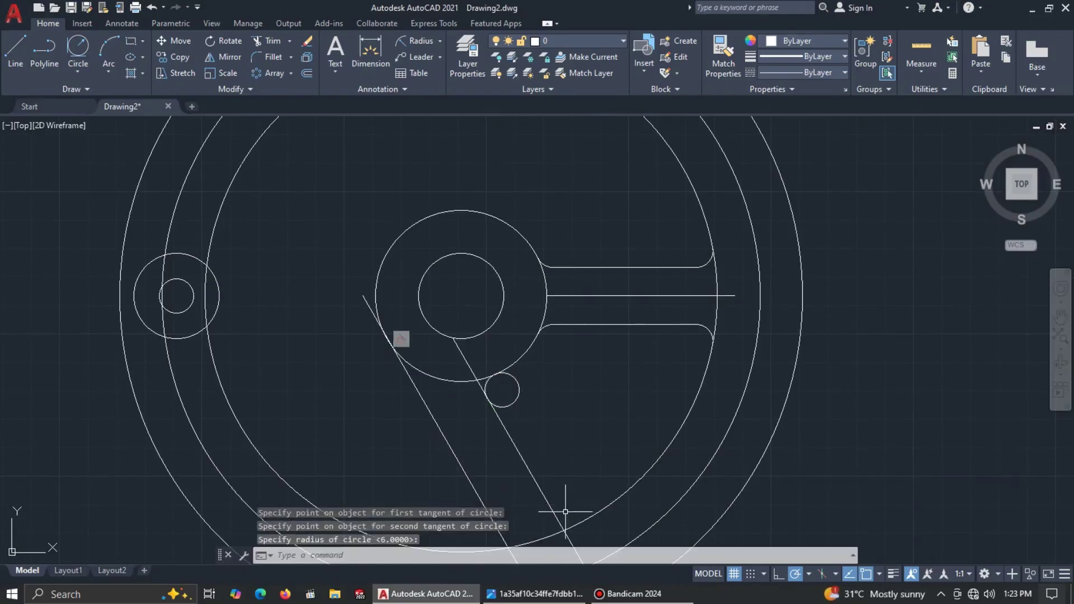
After checking the reference image, draw a radius 6 circle tangent to the lower spoke's right edge and the inside of the R90 circle.
key(alt+Tab)
click(536, 505)
key(alt+Tab)
click(76, 48)
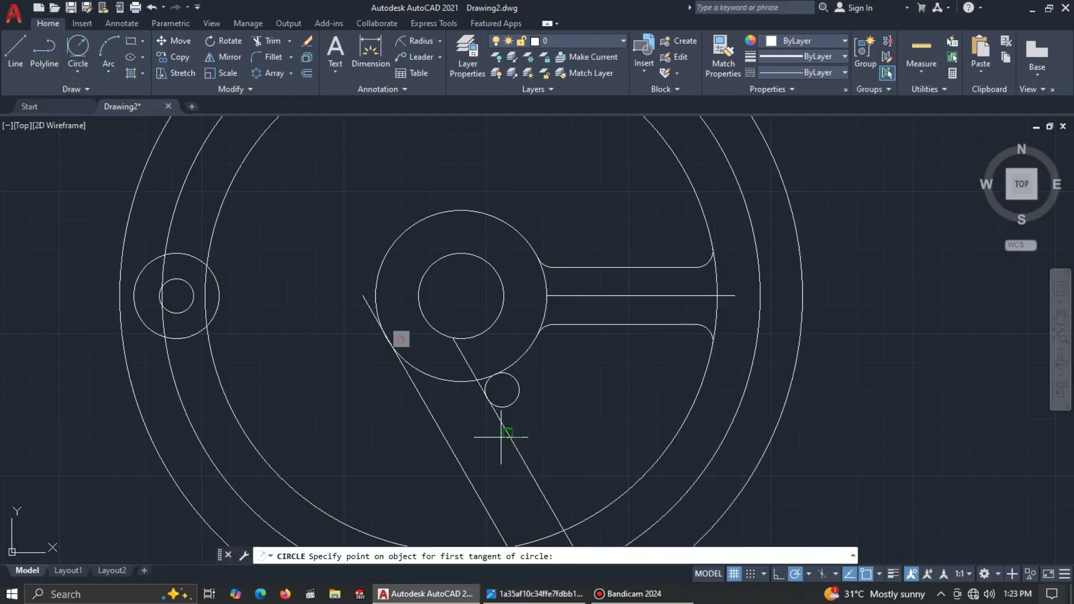
click(545, 491)
click(586, 517)
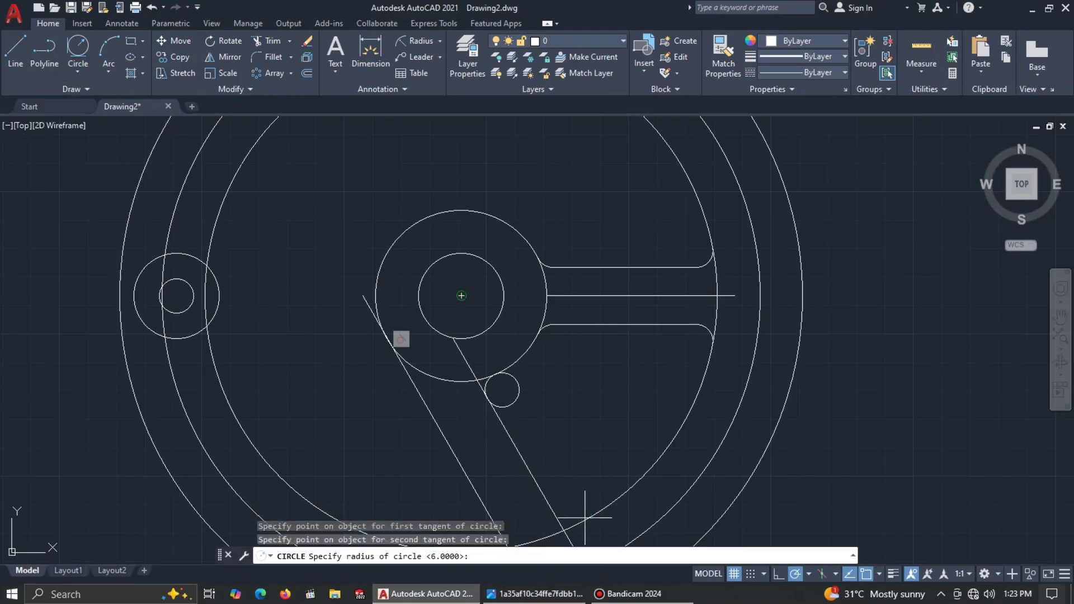
click(581, 497)
middle_drag(578, 461, 576, 414)
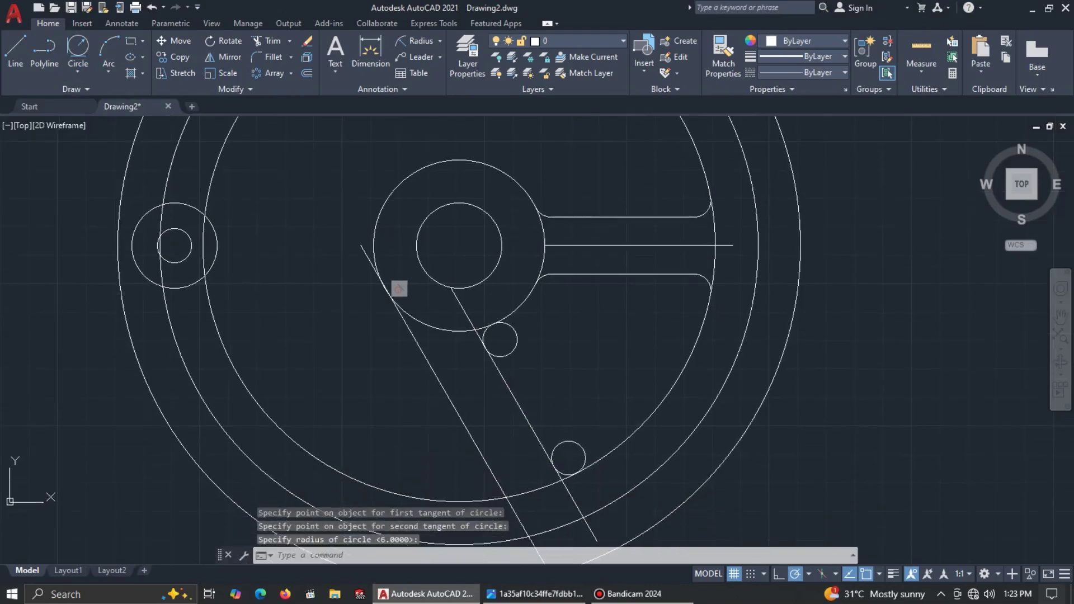
Trim the lower spoke's two radius 6 circles to fillet arcs and remove the part of its right edge inside the hub circle.
text(TR)
key(Return)
mouse_move(546, 355)
mouse_down()
mouse_move(511, 336)
mouse_move(511, 352)
mouse_up()
click(590, 434)
click(575, 444)
key(Return)
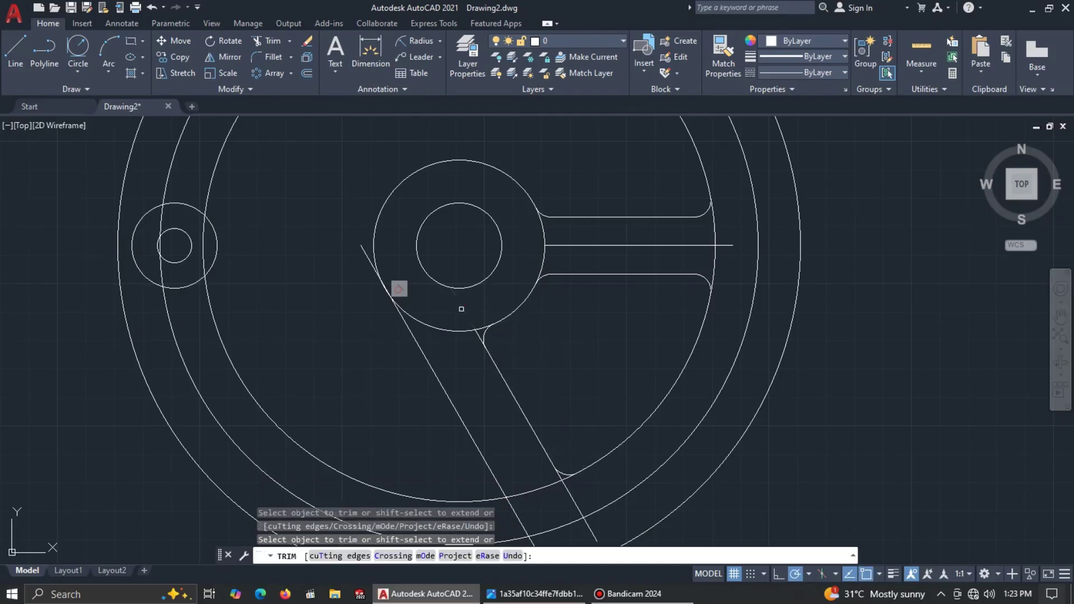
Trim the lower spoke's right edge back to its hub and R90 fillet arcs and remove its segment between the R90 and R105 circles.
scroll(476, 341, up, 6)
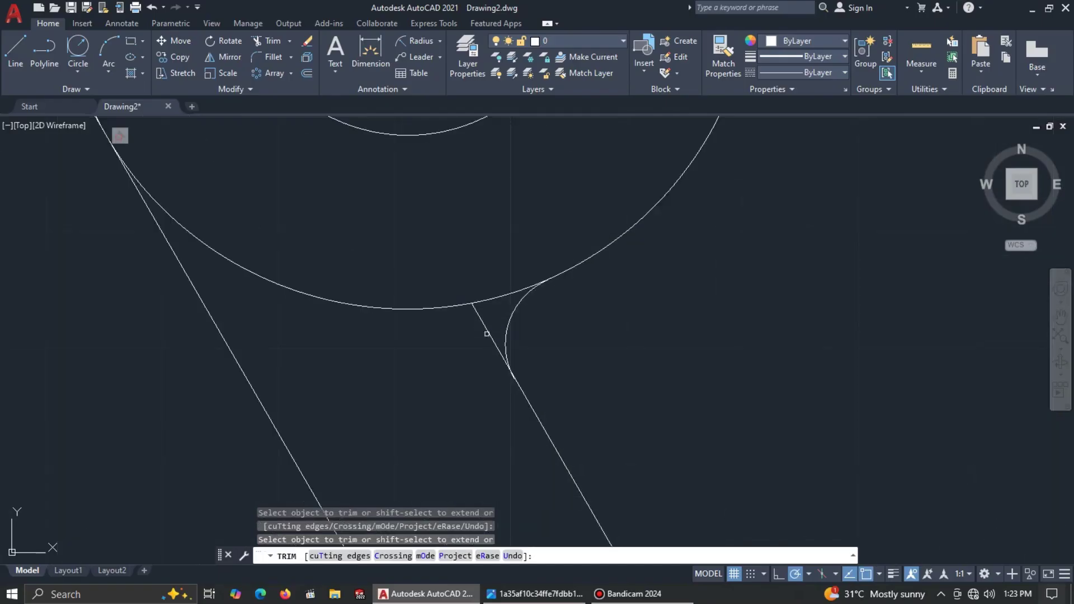
key(alt+Tab)
key(alt+Tab)
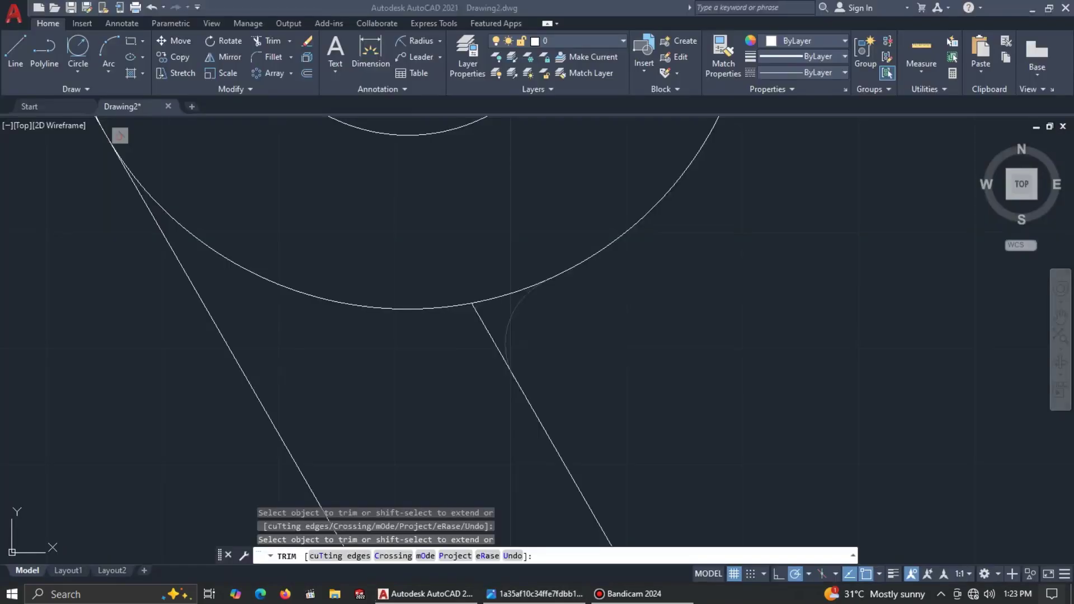
click(487, 334)
scroll(464, 337, down, 6)
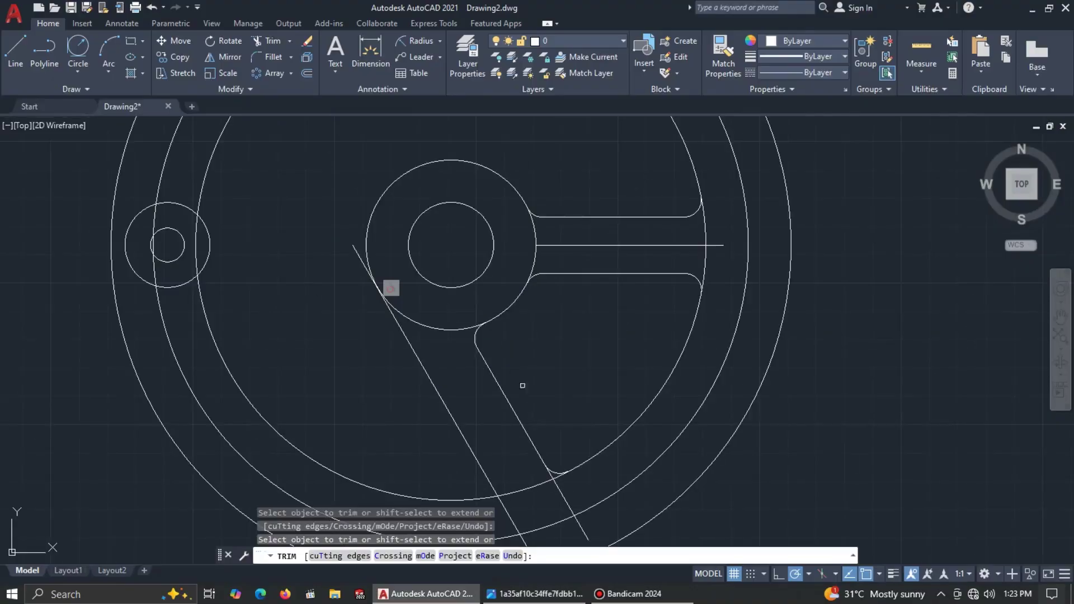
scroll(559, 494, up, 5)
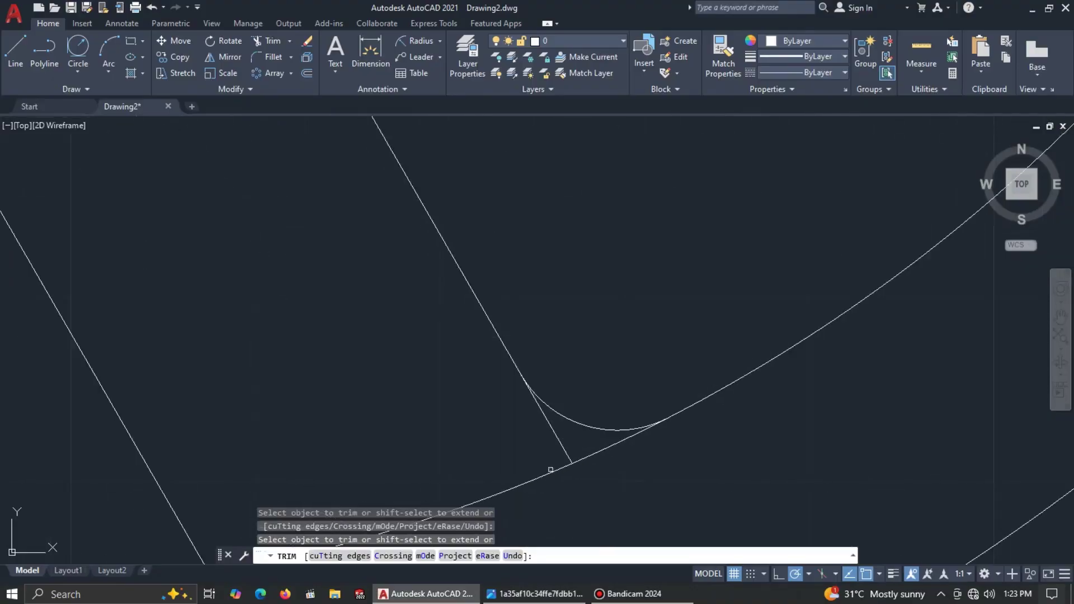
scroll(557, 442, down, 5)
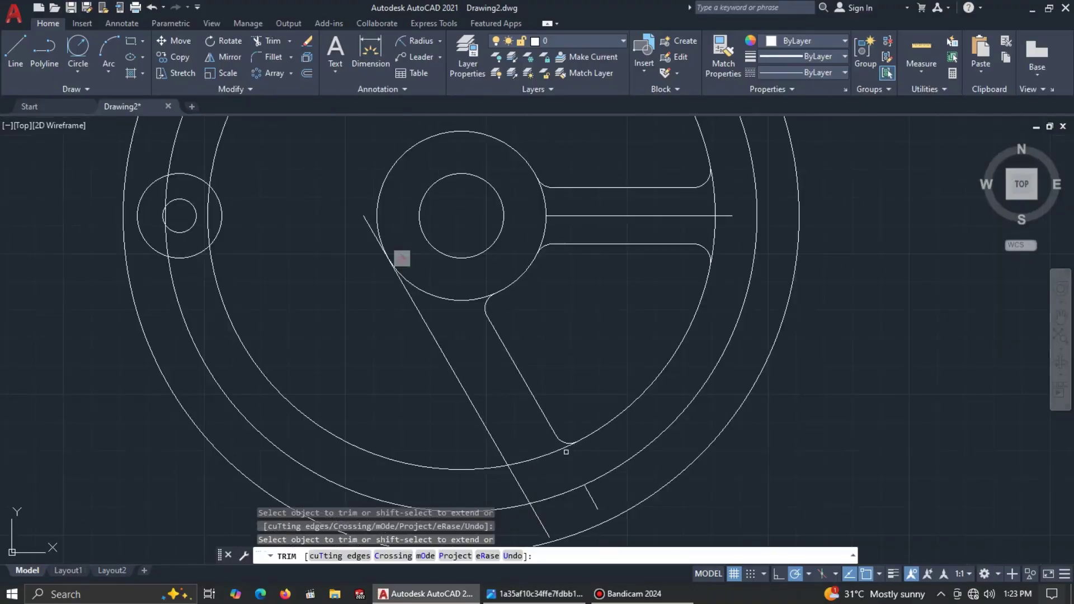
Delete the leftover short line segment of the lower spoke's right edge between the R105 and R120 circles.
scroll(570, 445, down, 2)
key(Escape)
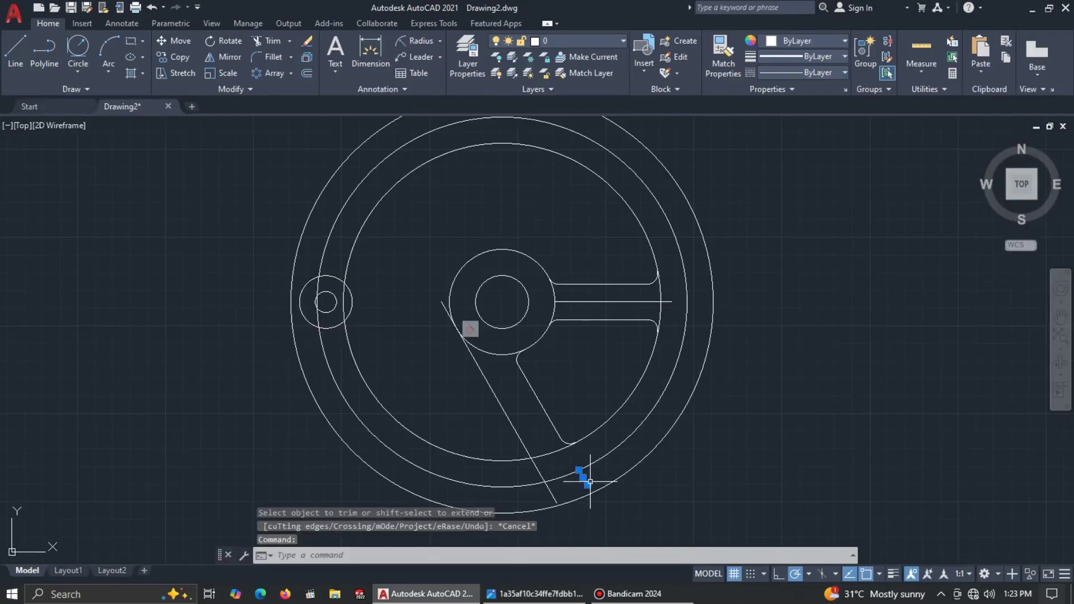
key(Delete)
Following the reference image, draw the arm's lower line tangent from the R15 boss circle to the Ø60 hub circle.
key(alt+Tab)
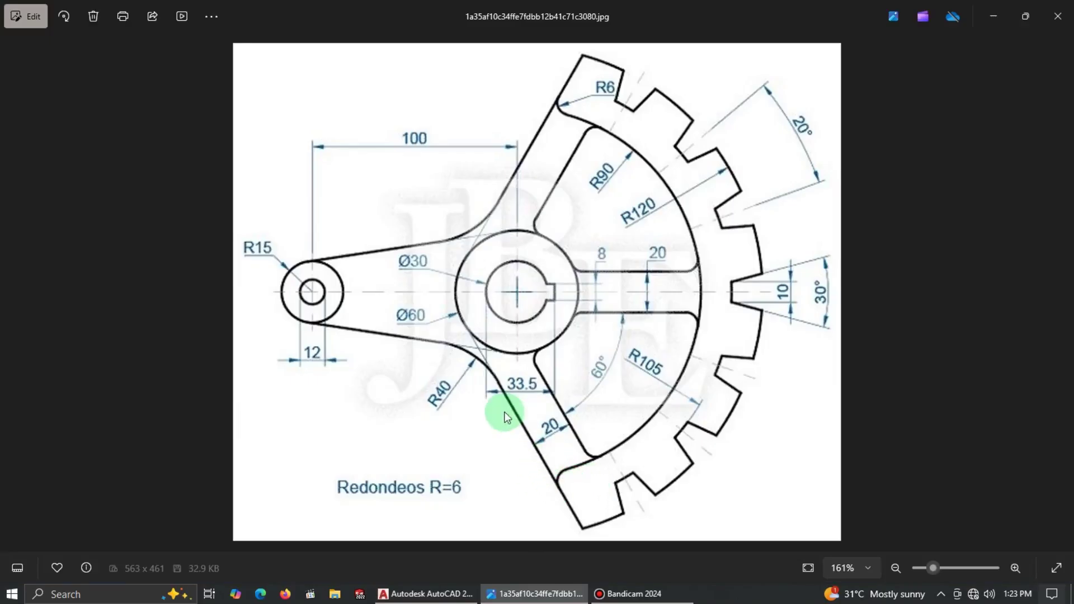
key(alt+Tab)
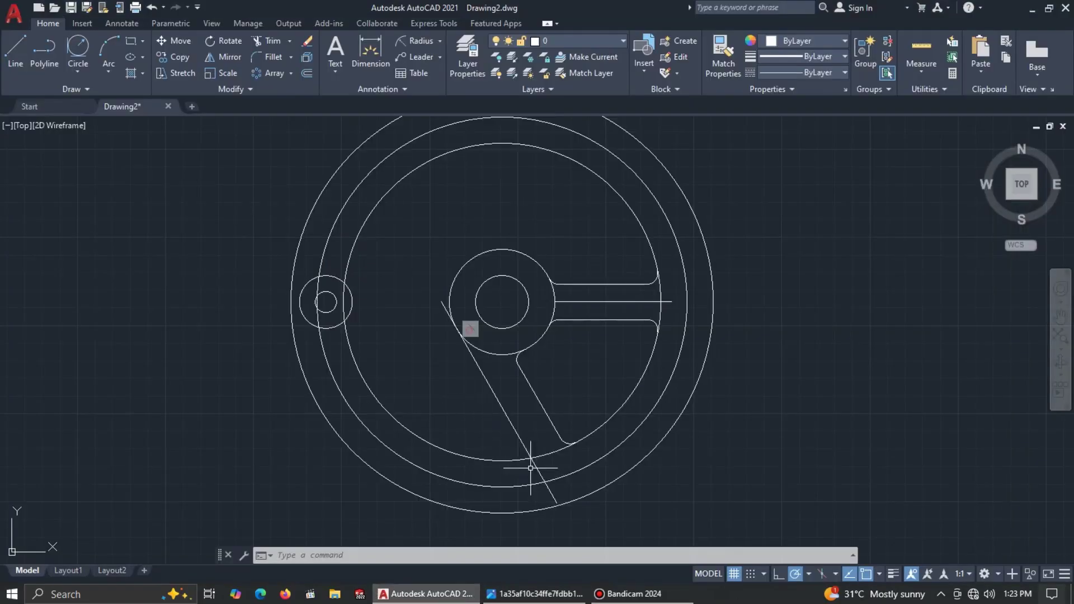
key(alt+Tab)
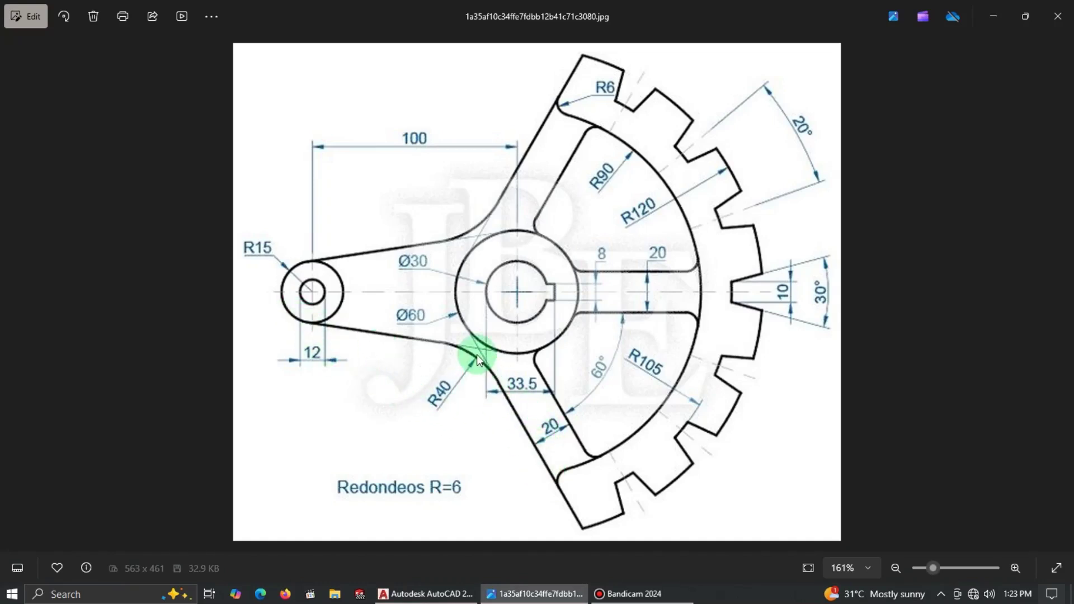
key(alt+Tab)
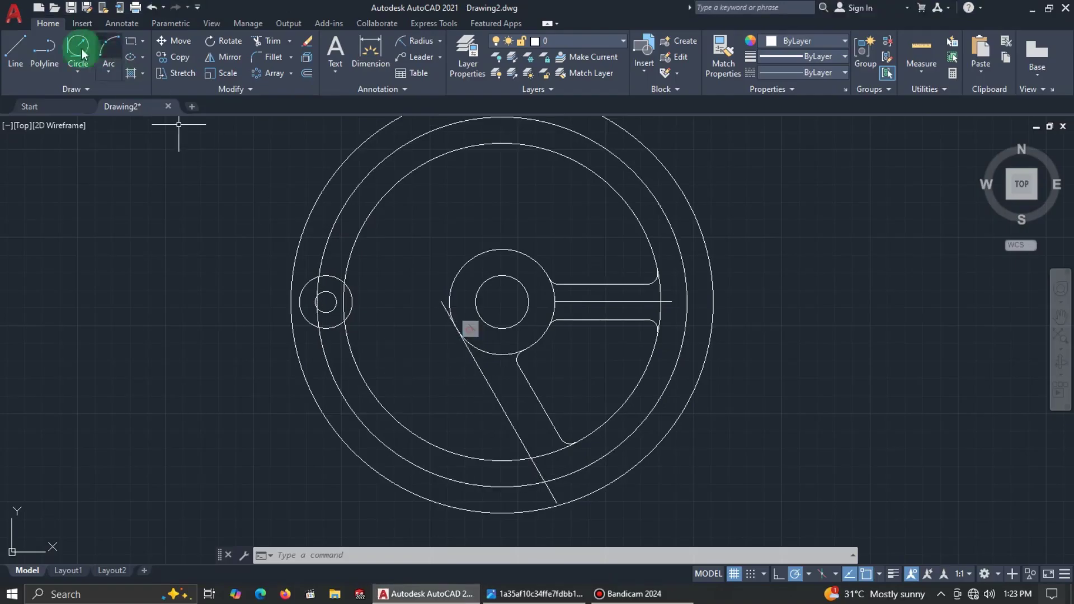
click(16, 50)
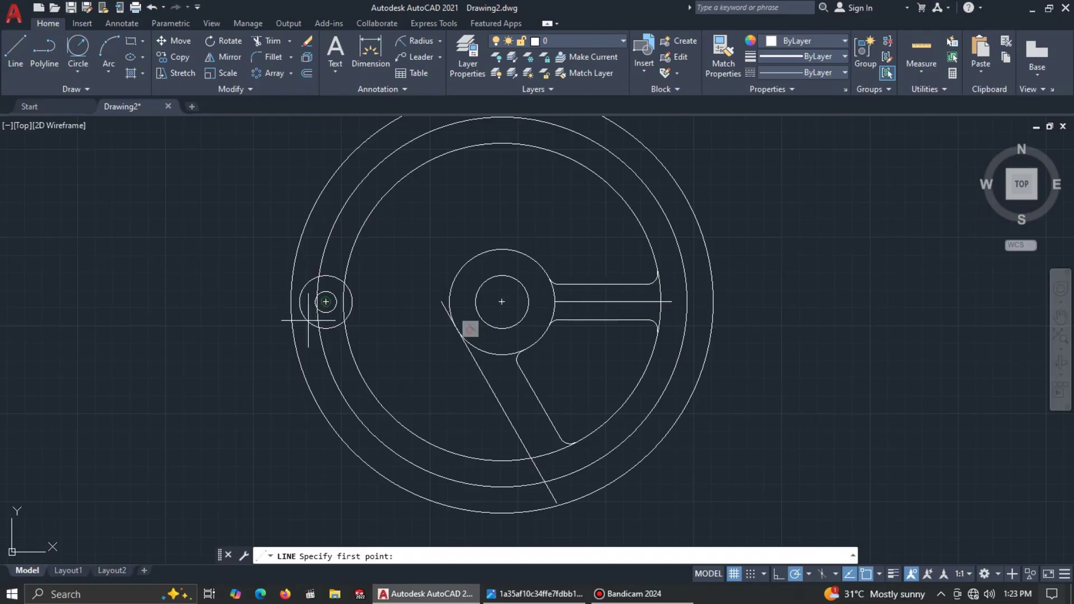
shift+right_click(234, 300)
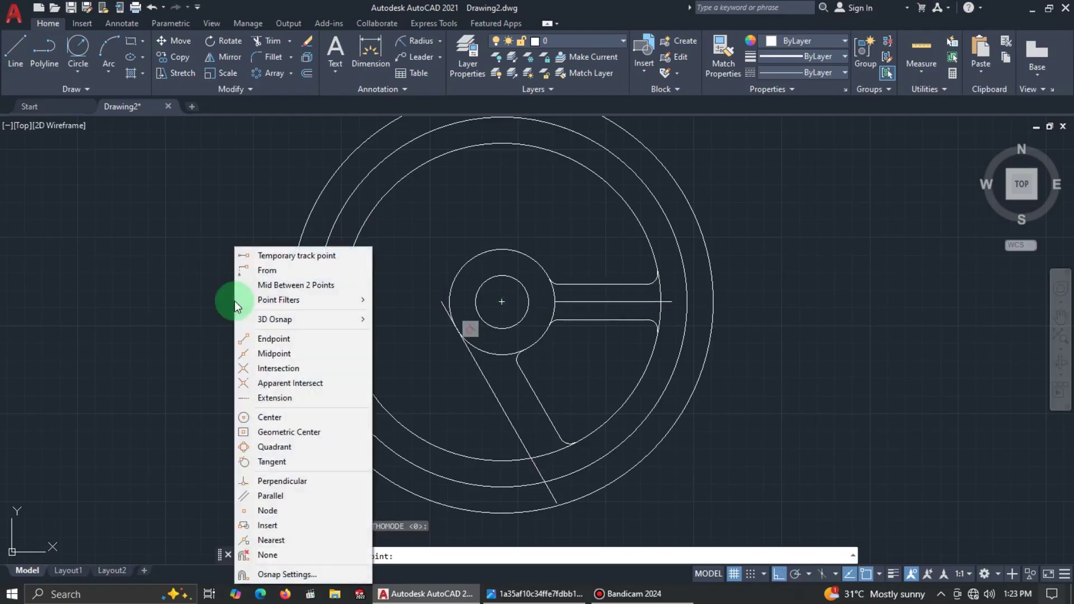
click(280, 462)
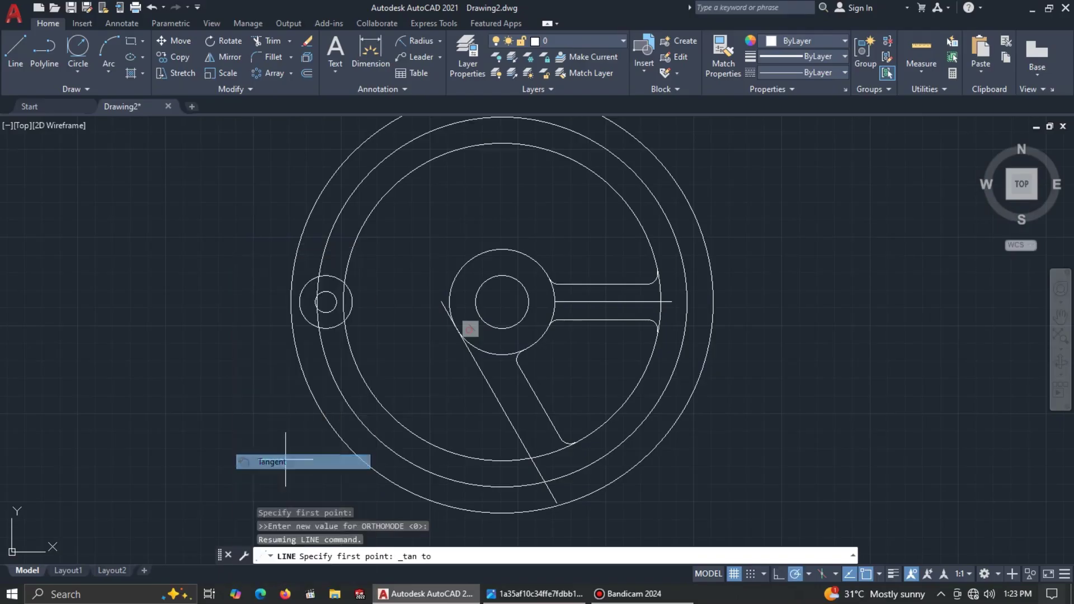
click(307, 322)
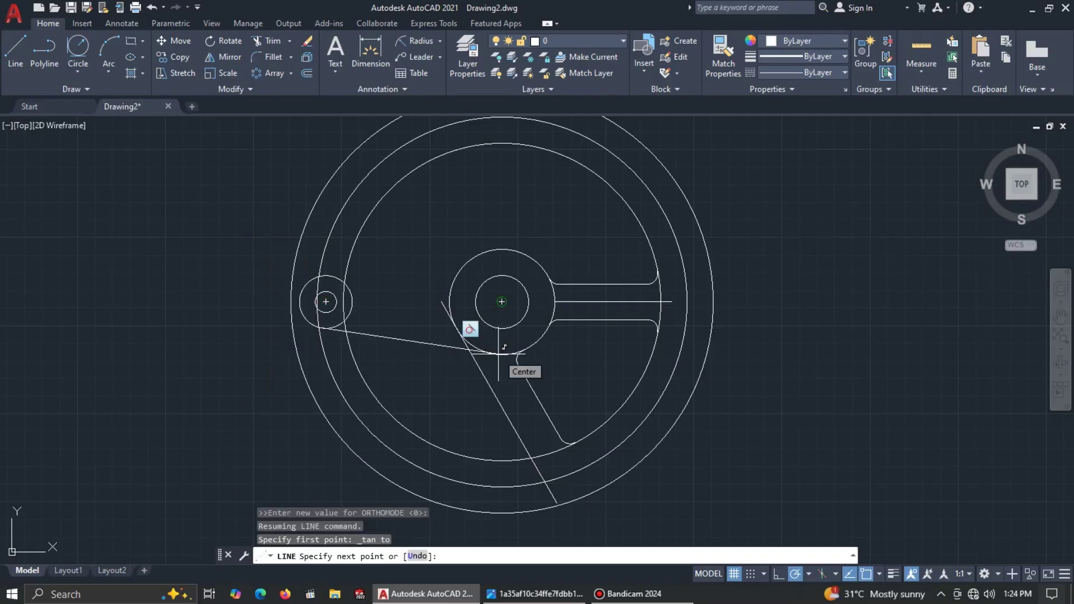
shift+right_click(444, 364)
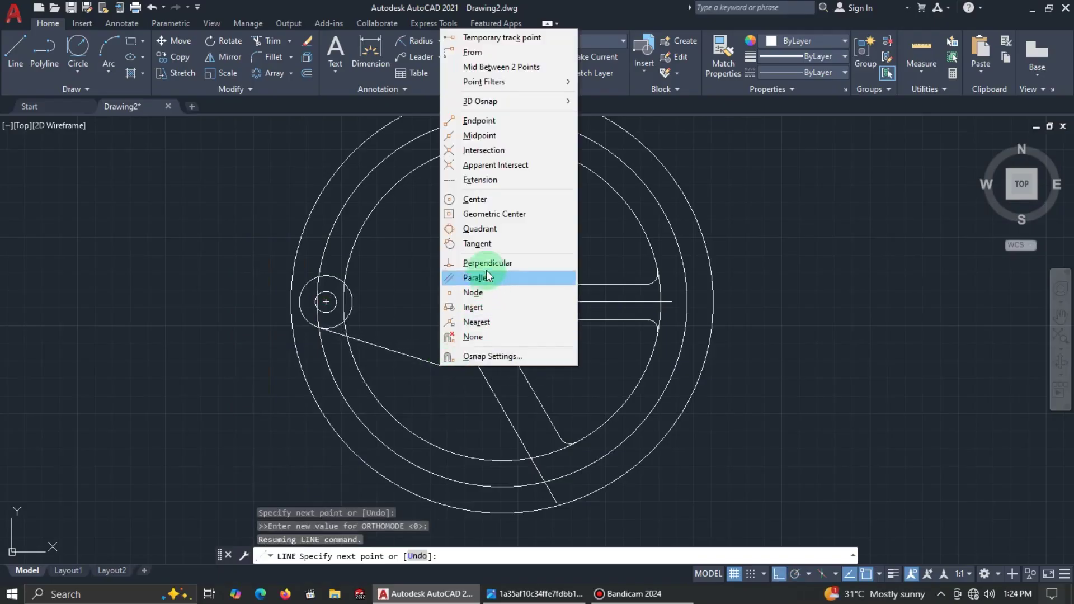
click(483, 244)
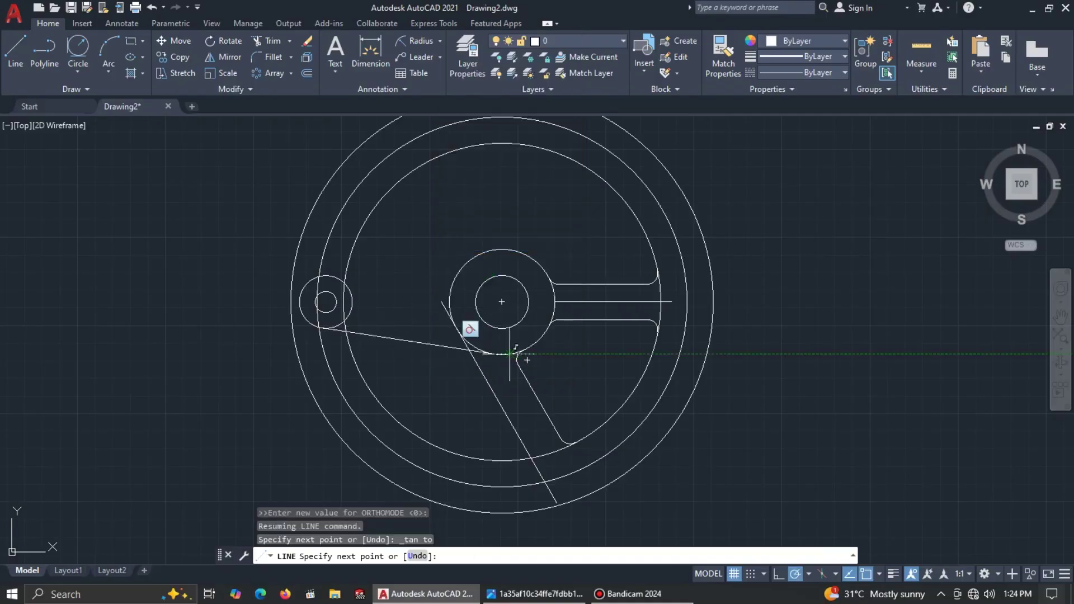
key(Escape)
Following the reference image, draw a radius 40 circle tangent to the arm's lower line and the lower spoke's left edge.
scroll(466, 343, up, 4)
scroll(470, 358, up, 4)
scroll(496, 425, down, 5)
scroll(531, 414, up, 1)
scroll(531, 413, down, 2)
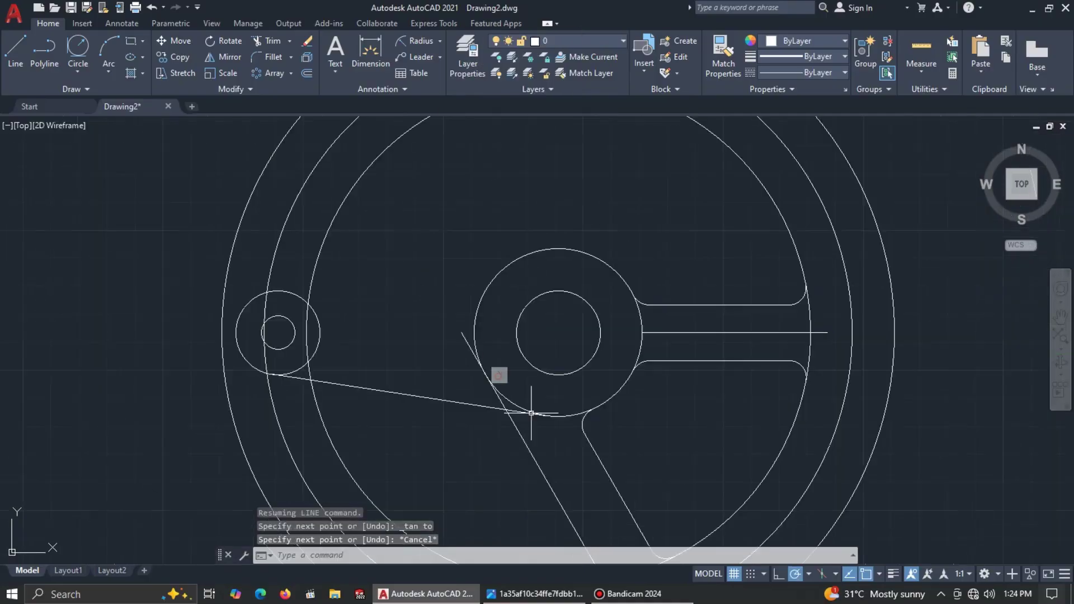
key(alt+Tab)
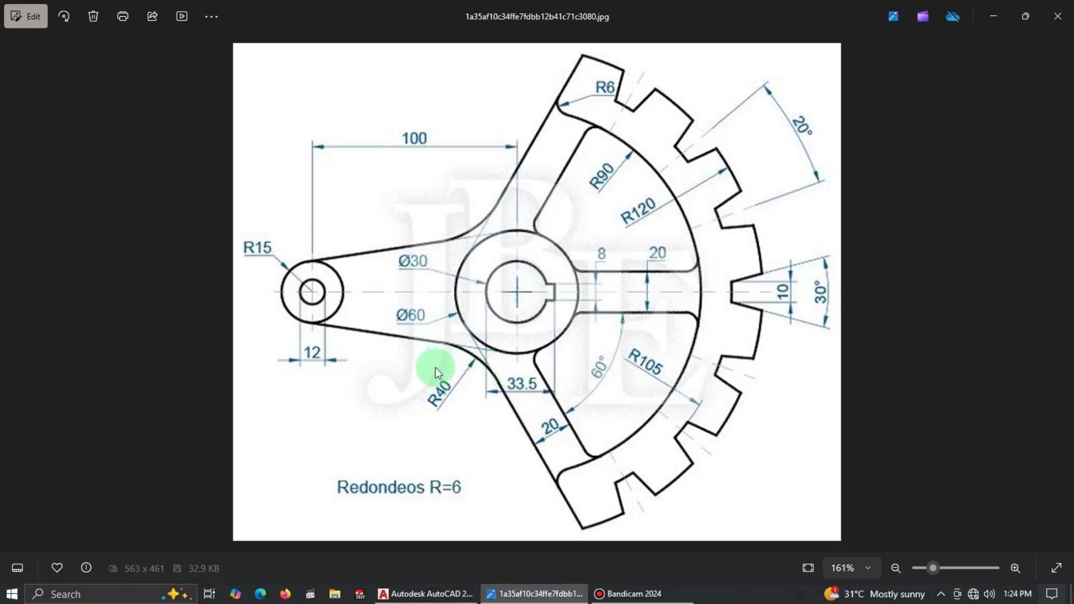
key(alt+Tab)
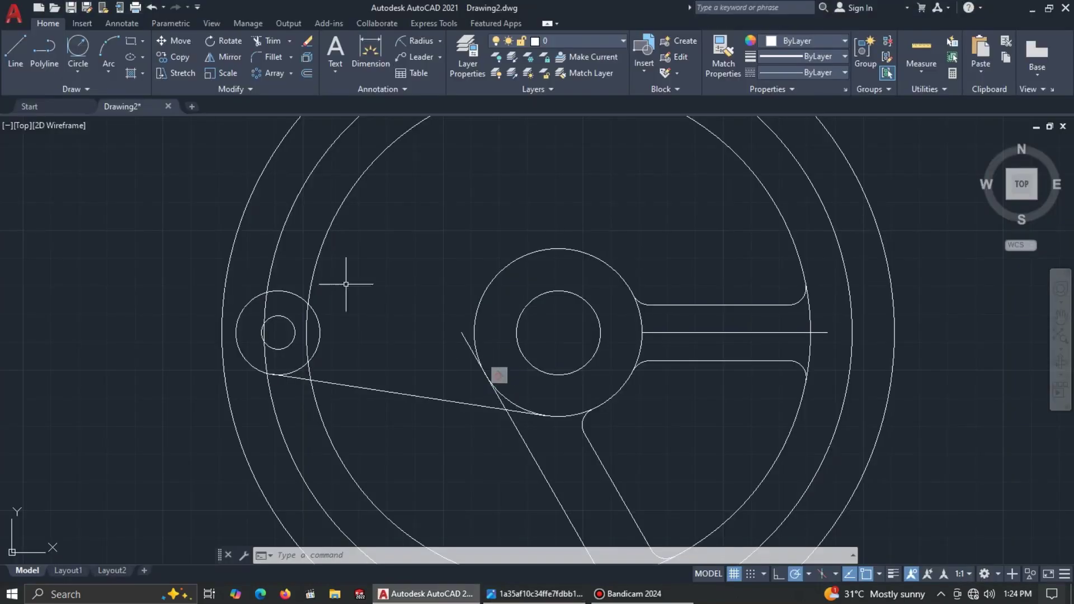
click(77, 47)
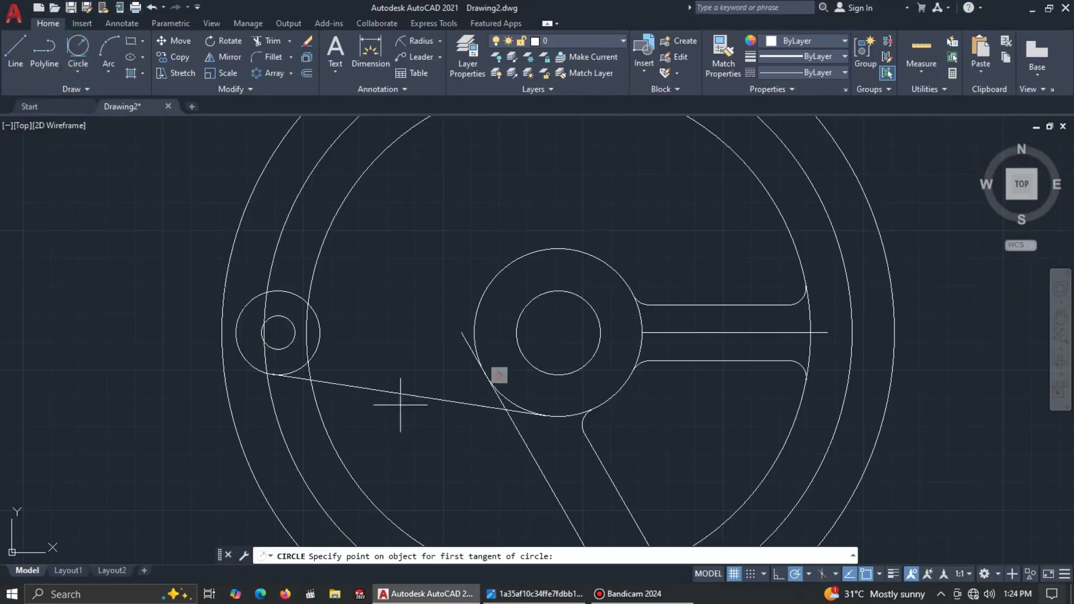
click(433, 398)
click(544, 467)
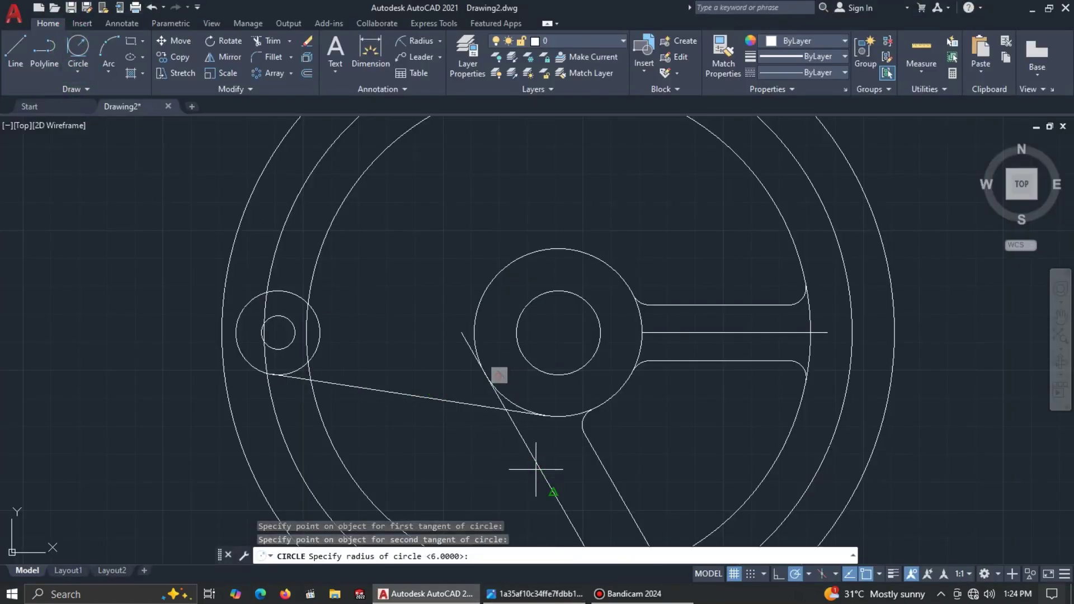
key(alt+Tab)
key(alt+Tab)
text(40)
key(Return)
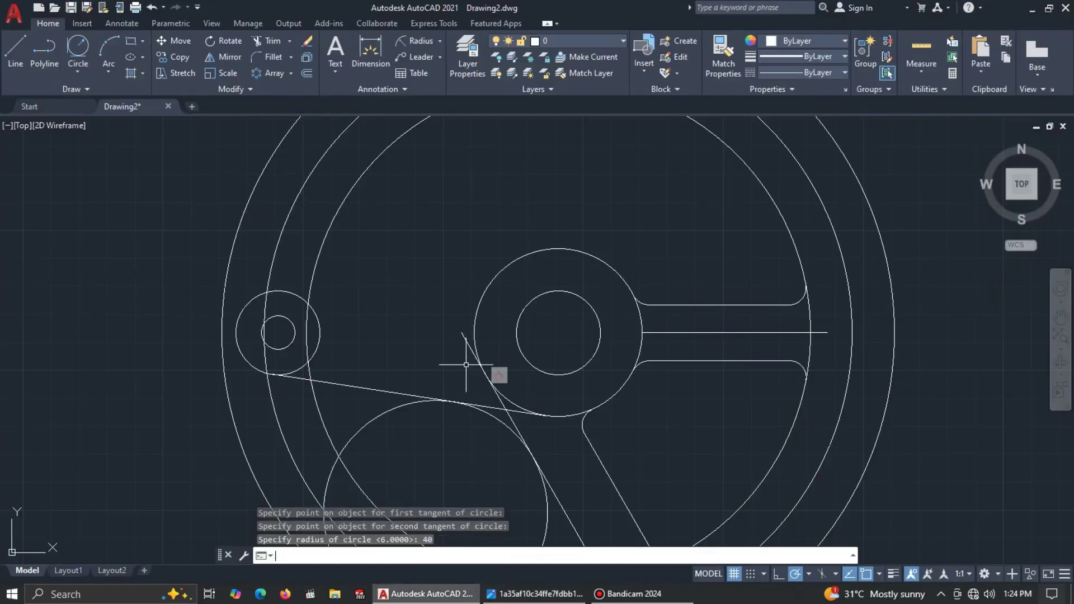
Trim the radius 40 circle to leave the fillet arc between the arm's lower line and the lower spoke's left edge.
scroll(468, 366, down, 6)
text(tr)
key(Return)
scroll(470, 372, up, 6)
mouse_move(424, 409)
mouse_down()
mouse_move(364, 396)
mouse_move(372, 408)
mouse_up()
drag(487, 460, 537, 515)
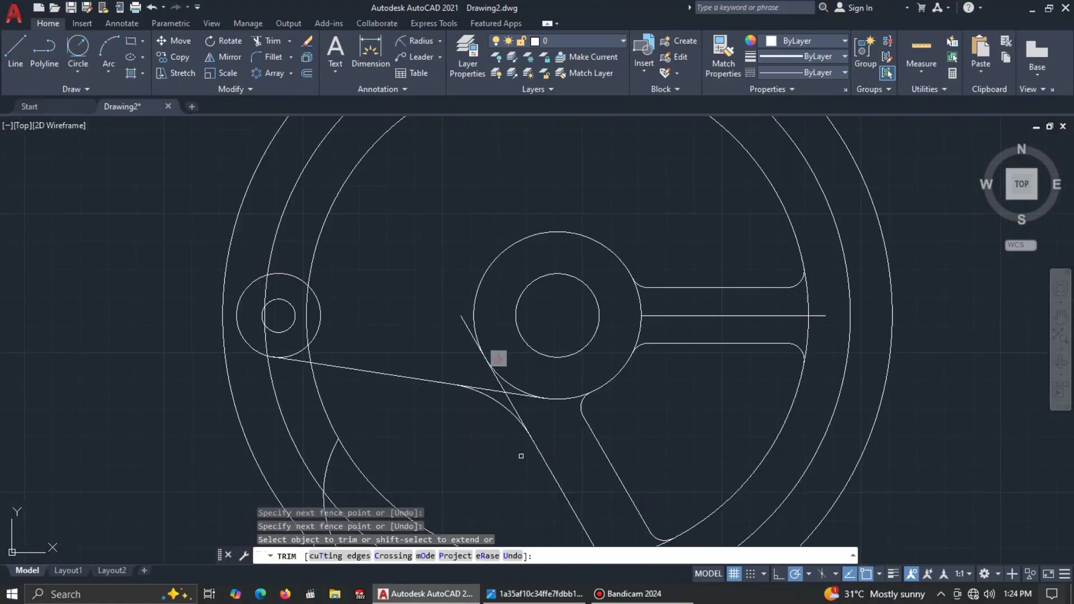
Trim the arm line and the spoke's left edge back to the R40 fillet and delete the circle's leftover arc.
click(497, 387)
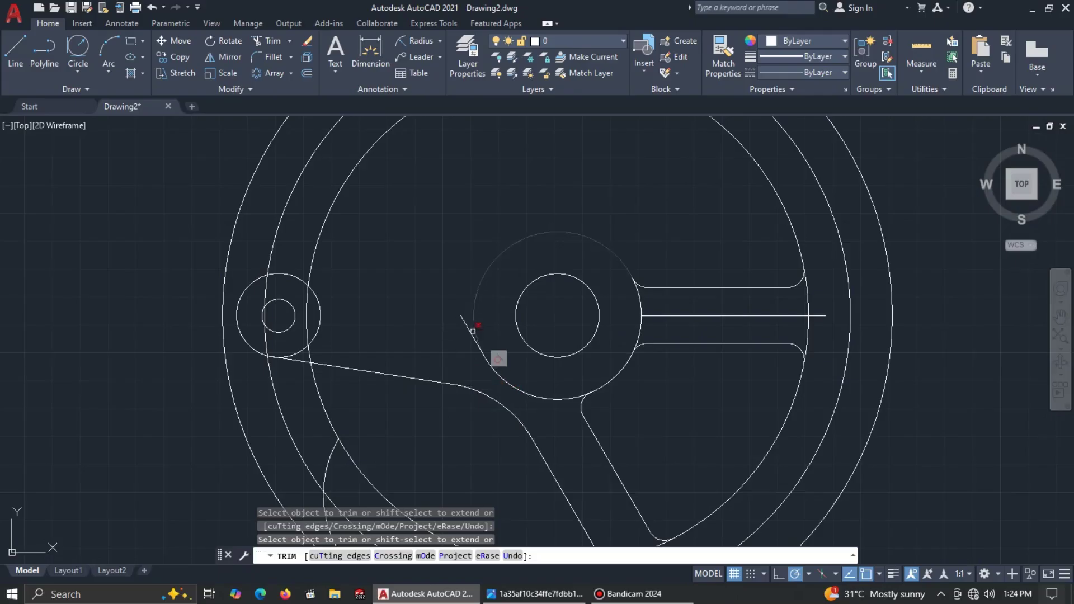
scroll(469, 332, up, 3)
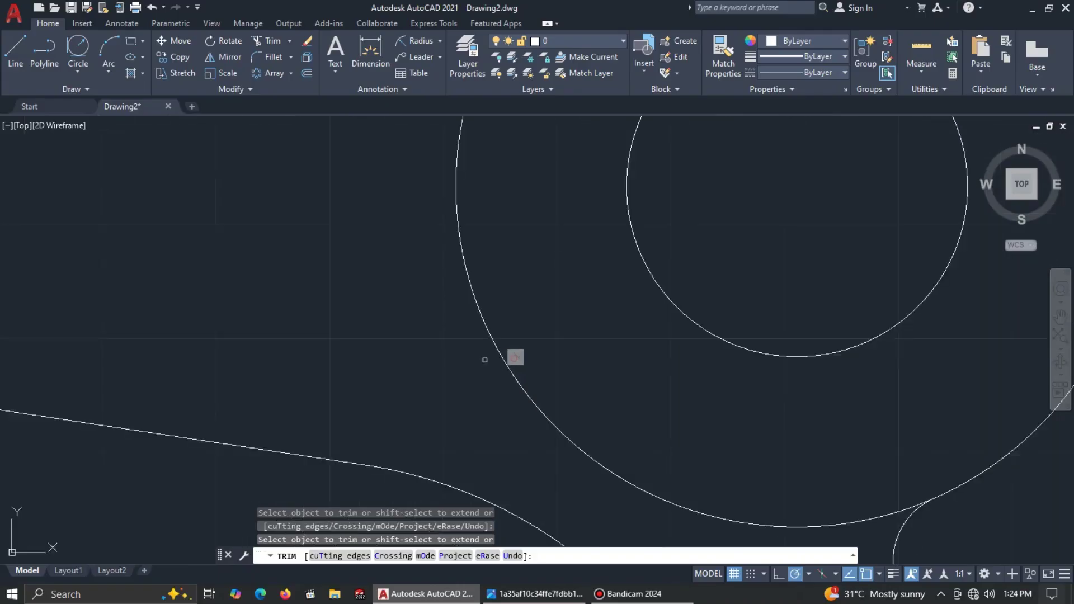
scroll(483, 360, down, 4)
scroll(529, 374, down, 2)
key(Escape)
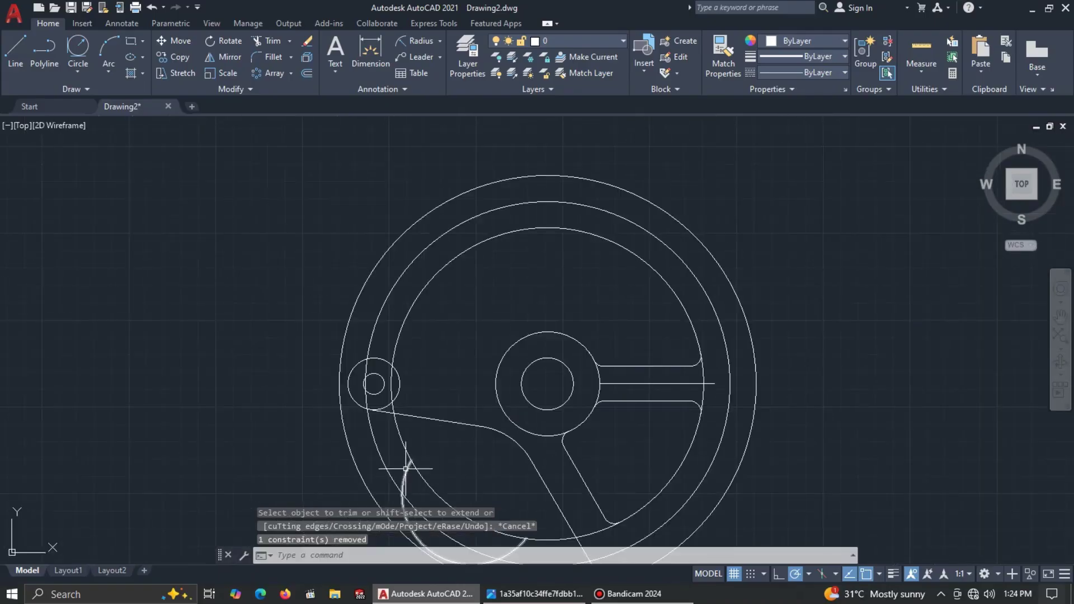
click(406, 465)
key(Delete)
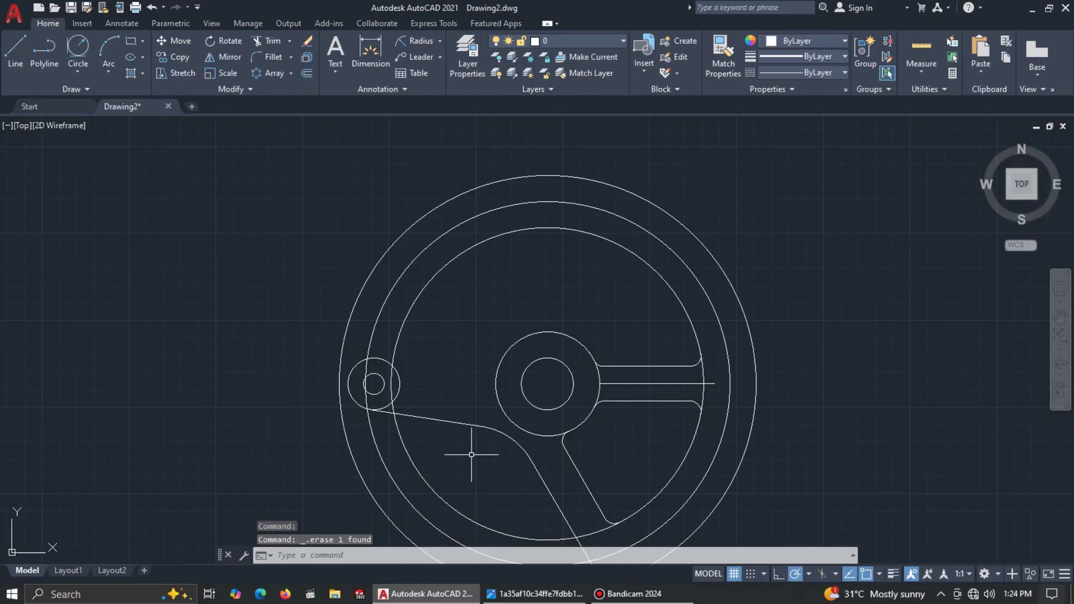
After checking the reference image, stretch the lower end of the lower spoke's left edge to the R120 circle.
scroll(471, 455, down, 2)
scroll(550, 526, up, 2)
middle_drag(550, 526, 563, 473)
key(alt+Tab)
key(alt+Tab)
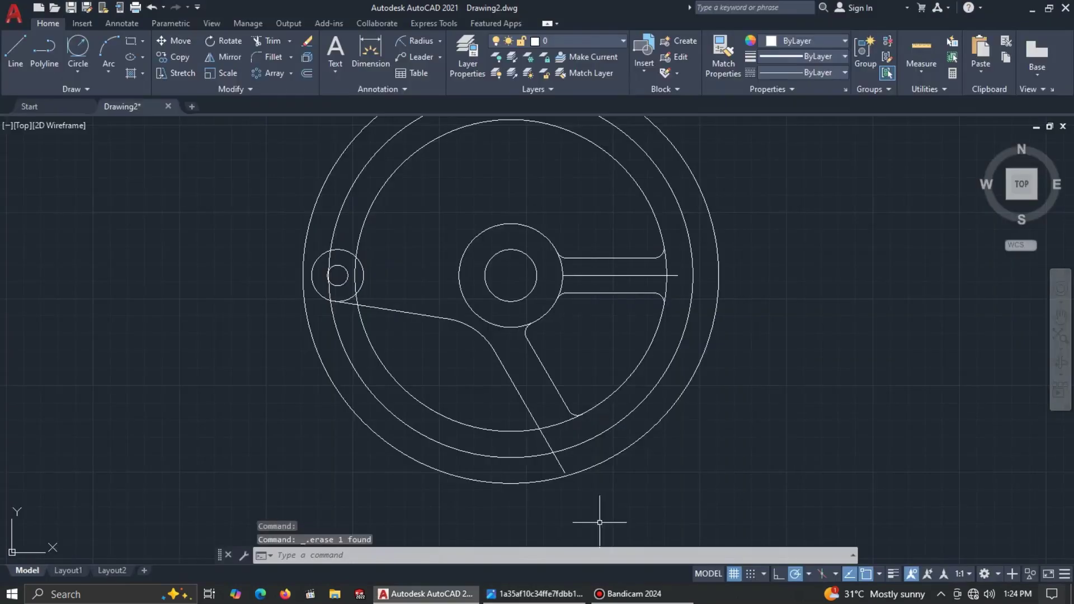
scroll(566, 470, up, 6)
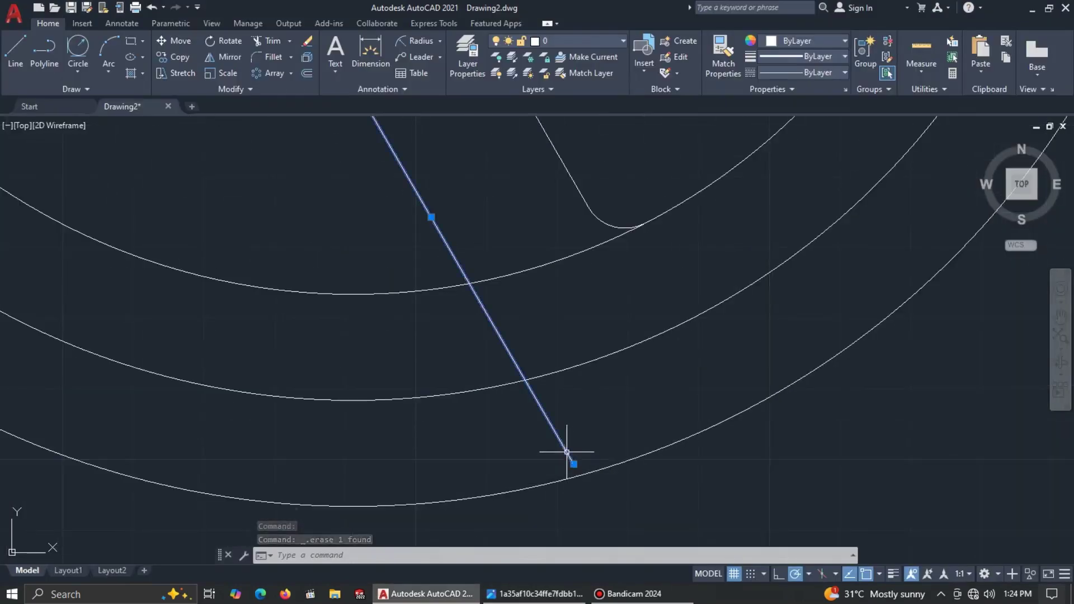
click(566, 452)
click(573, 463)
key(Escape)
Trim away the R90 and R105 circle portions between the arm's lower line and the lower spoke's left edge.
scroll(616, 491, down, 5)
middle_drag(528, 315, 531, 353)
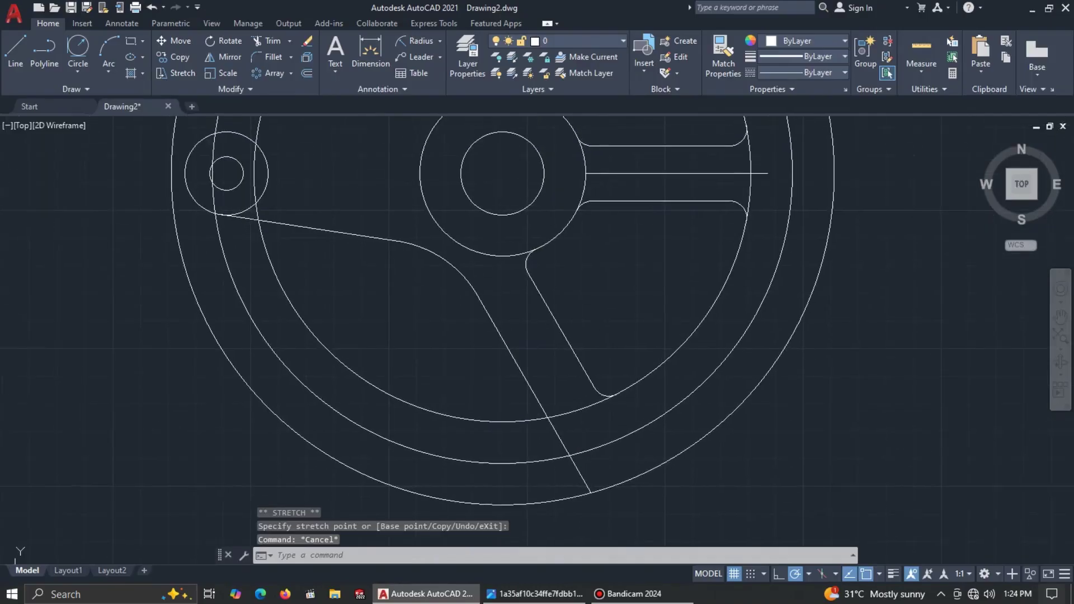
text(TY)
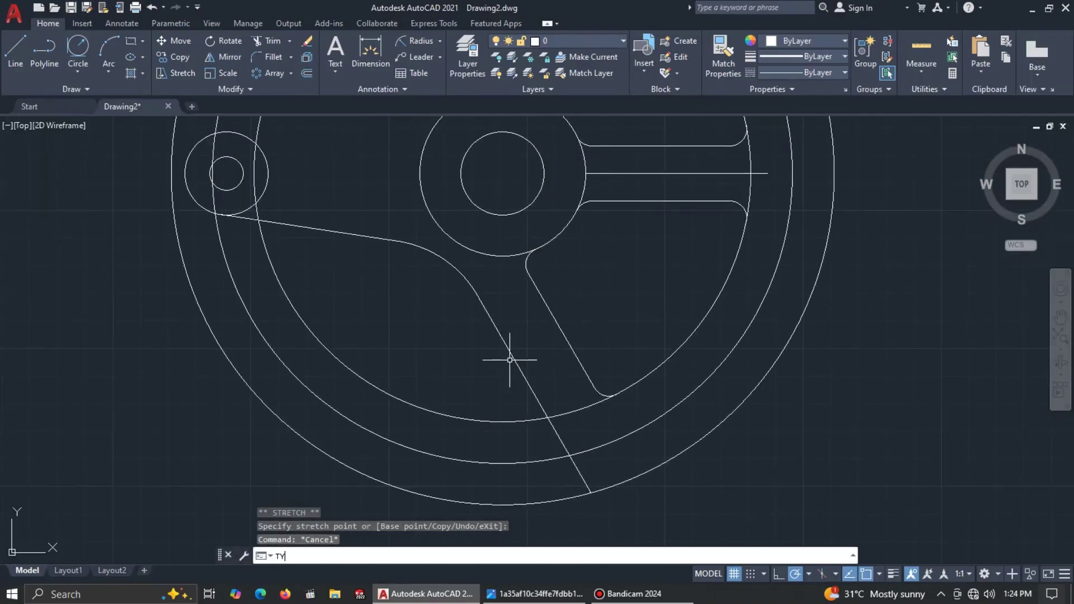
click(509, 360)
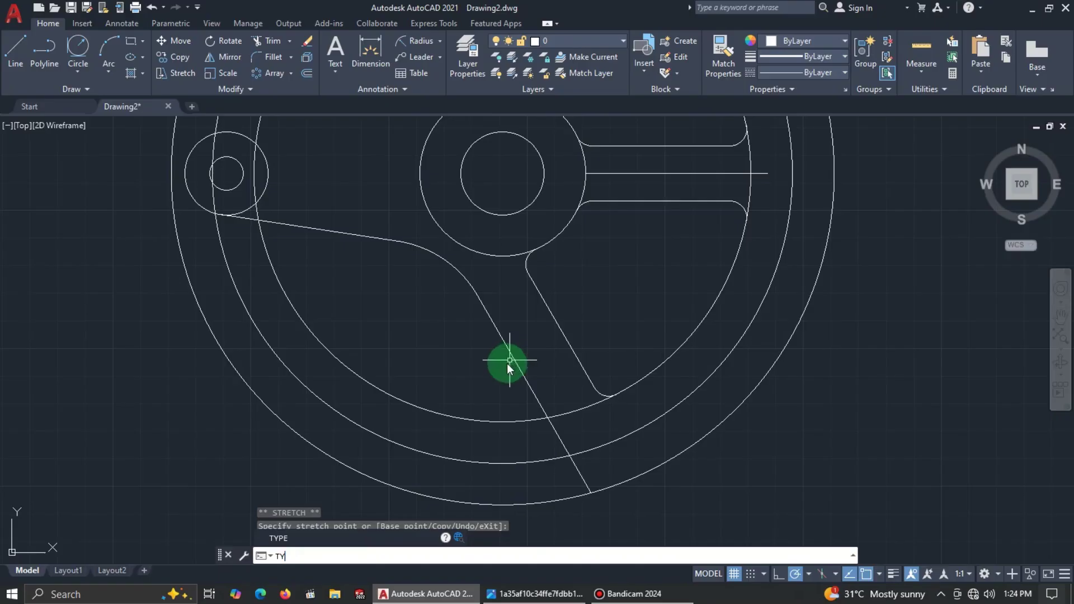
key(Return)
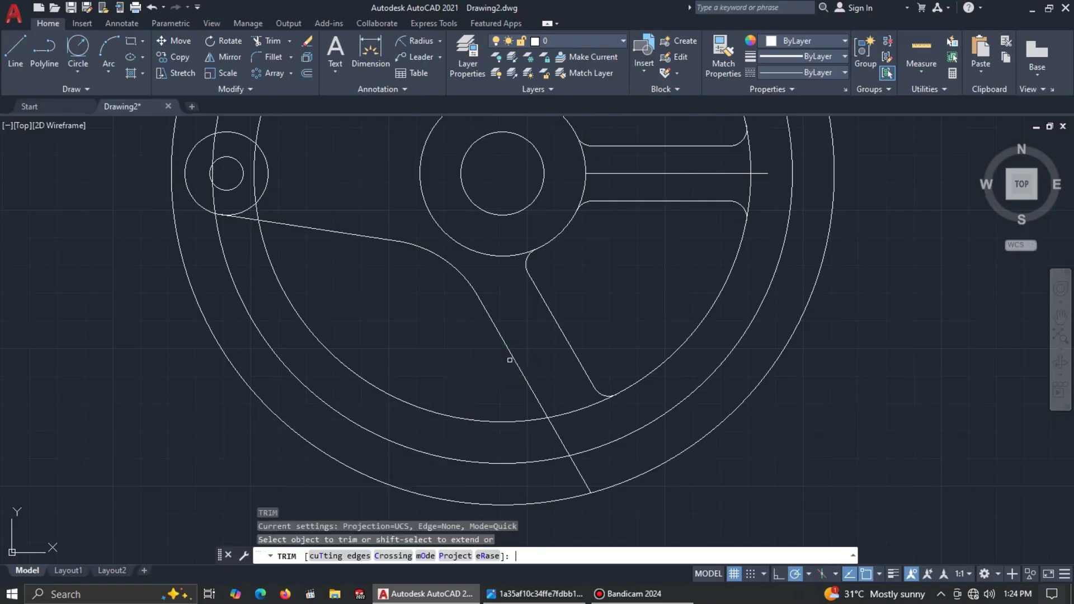
drag(399, 355, 276, 444)
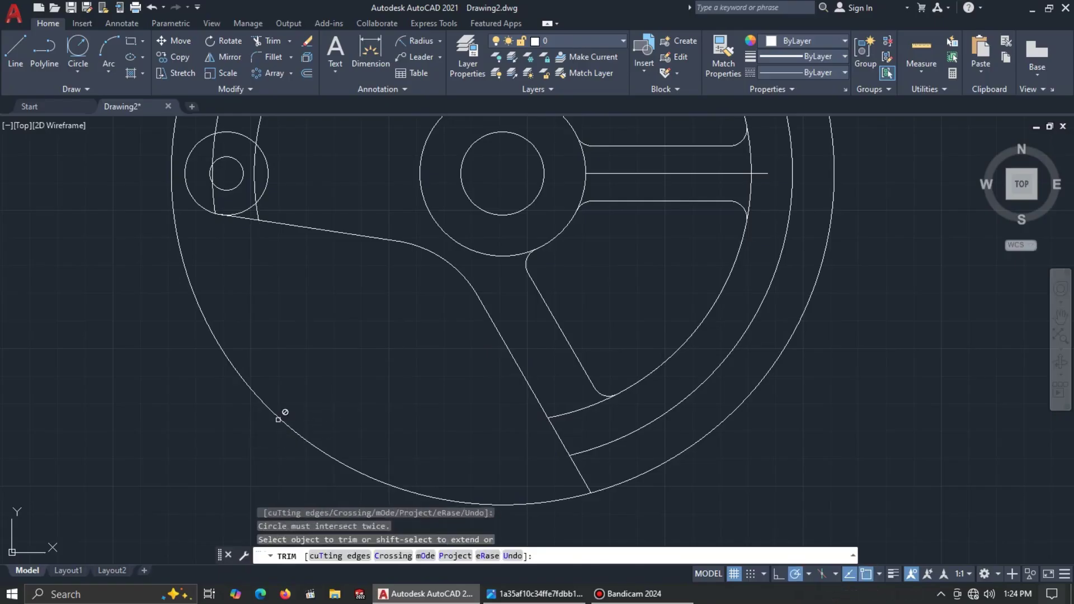
key(Escape)
scroll(369, 417, down, 4)
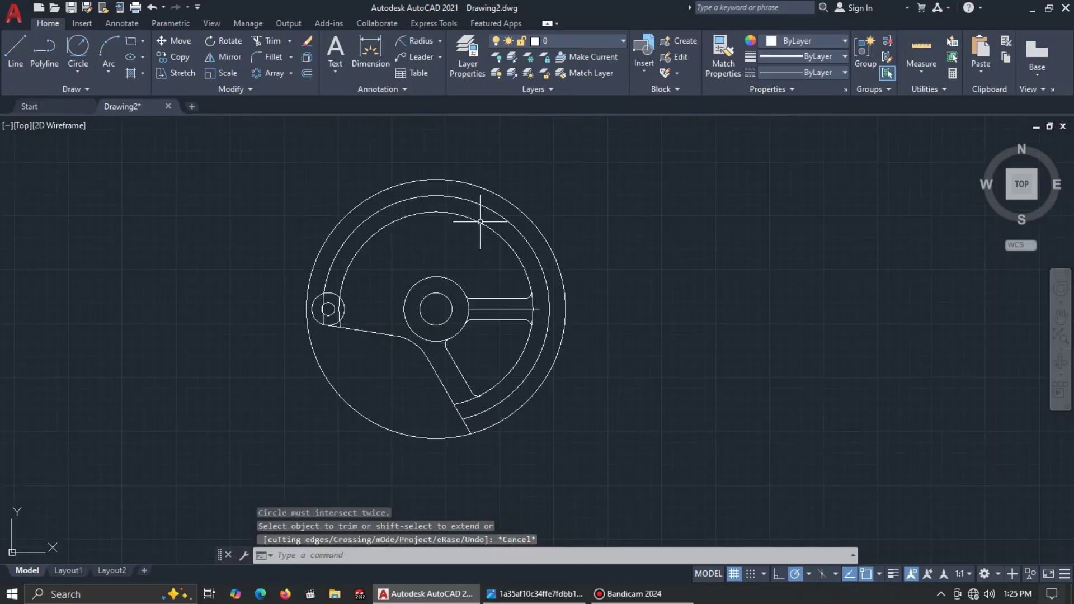
key(Escape)
text(tr)
key(Return)
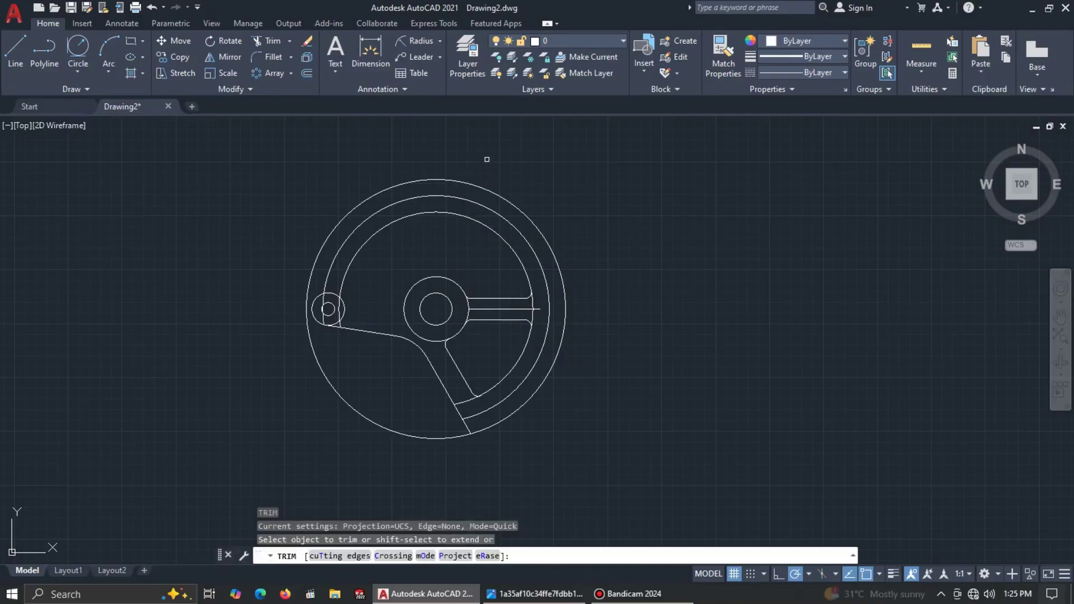
drag(486, 160, 485, 158)
key(Escape)
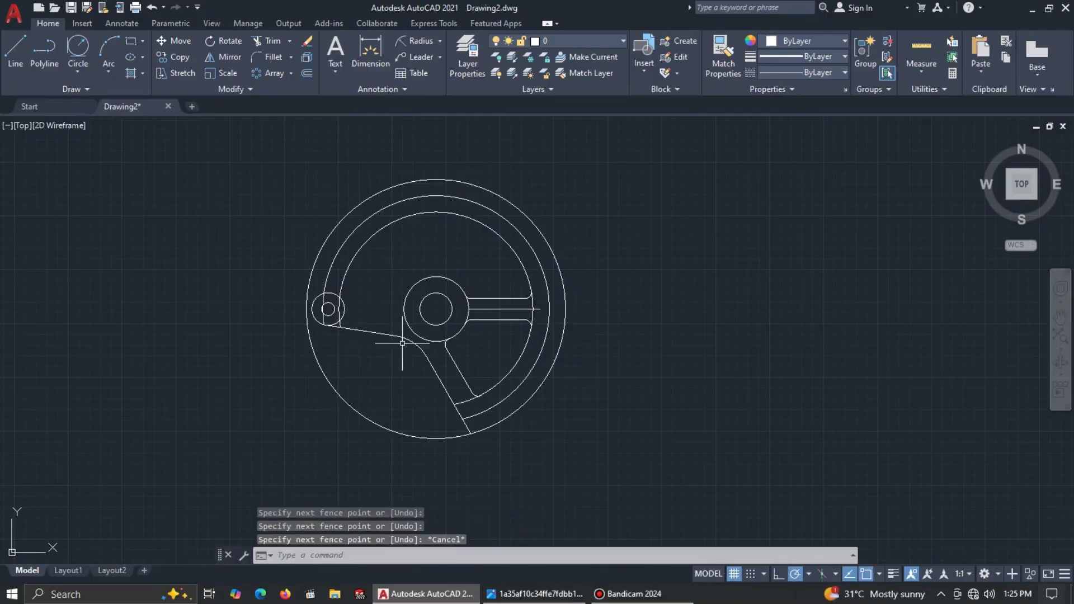
Mirror the lower arm line, R40 fillet and lower spoke's edges and fillets about the hub's horizontal centre axis, keeping the originals.
scroll(452, 449, up, 2)
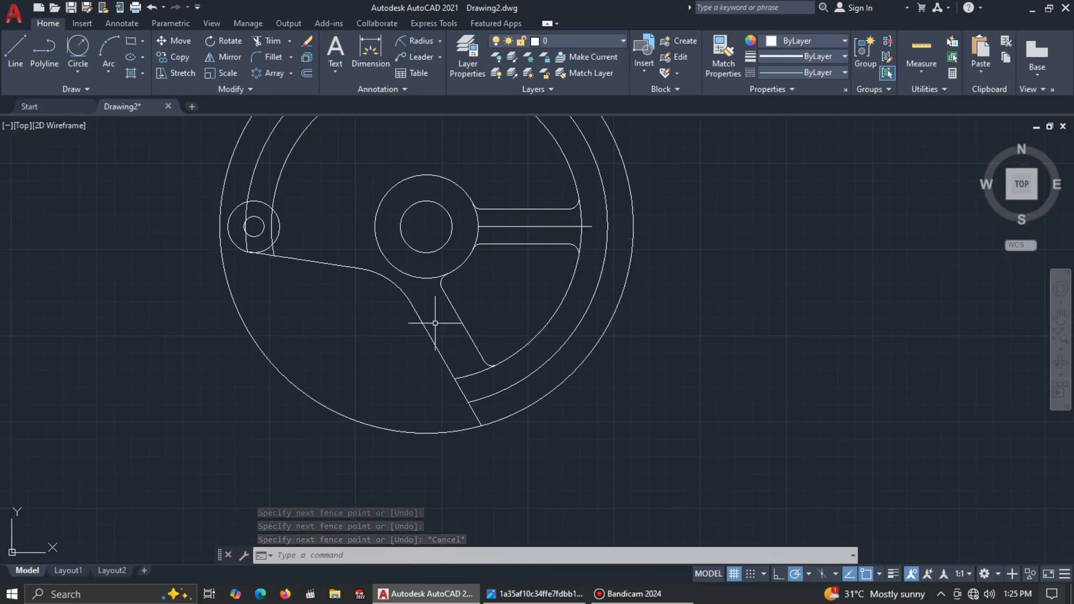
middle_drag(487, 255, 606, 326)
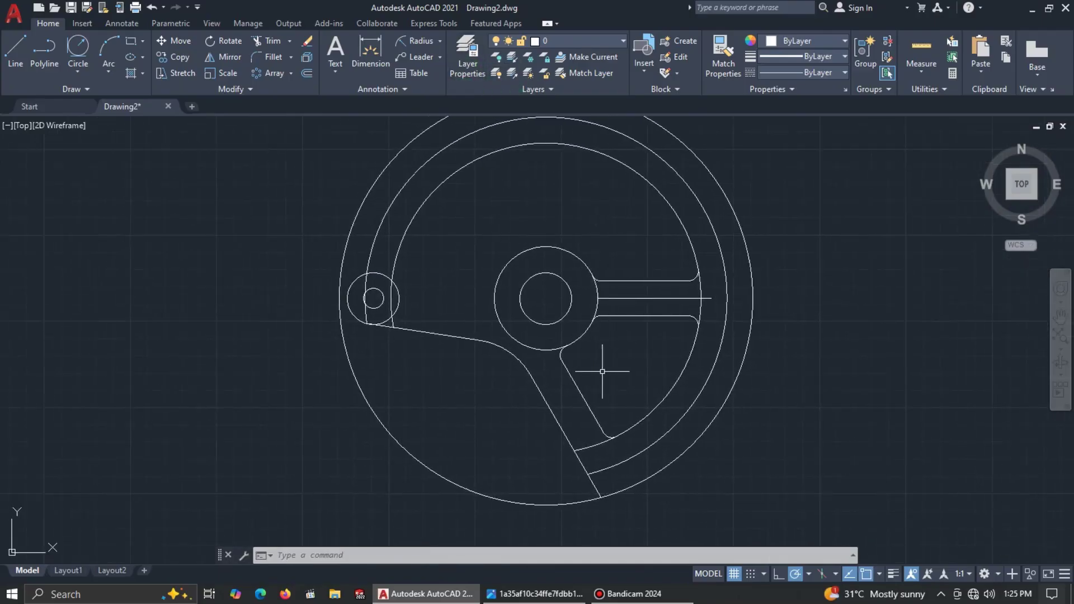
click(613, 376)
click(480, 413)
scroll(607, 443, up, 2)
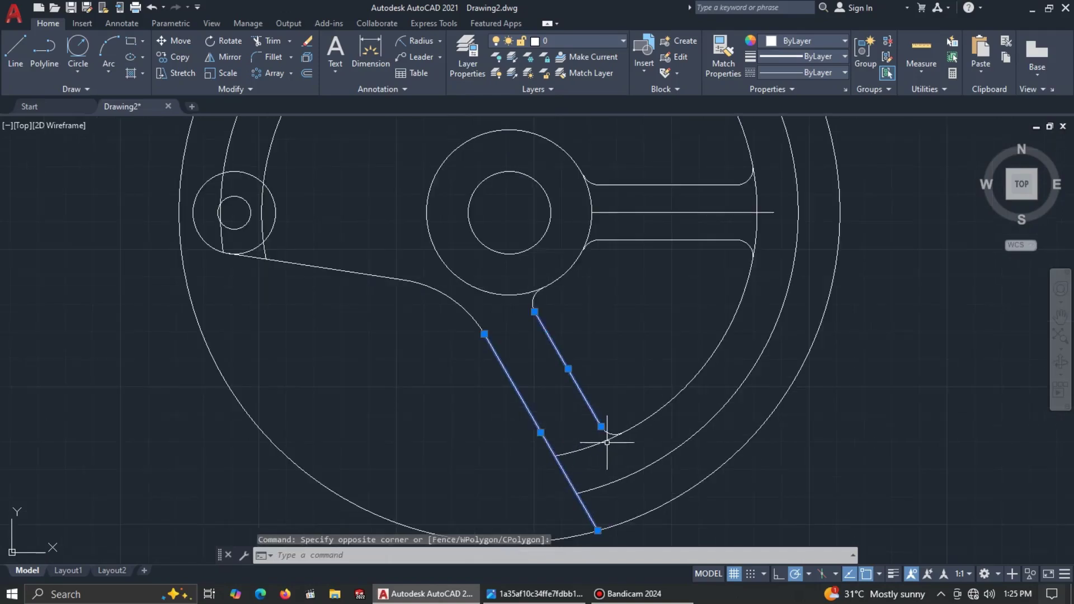
click(609, 431)
click(538, 297)
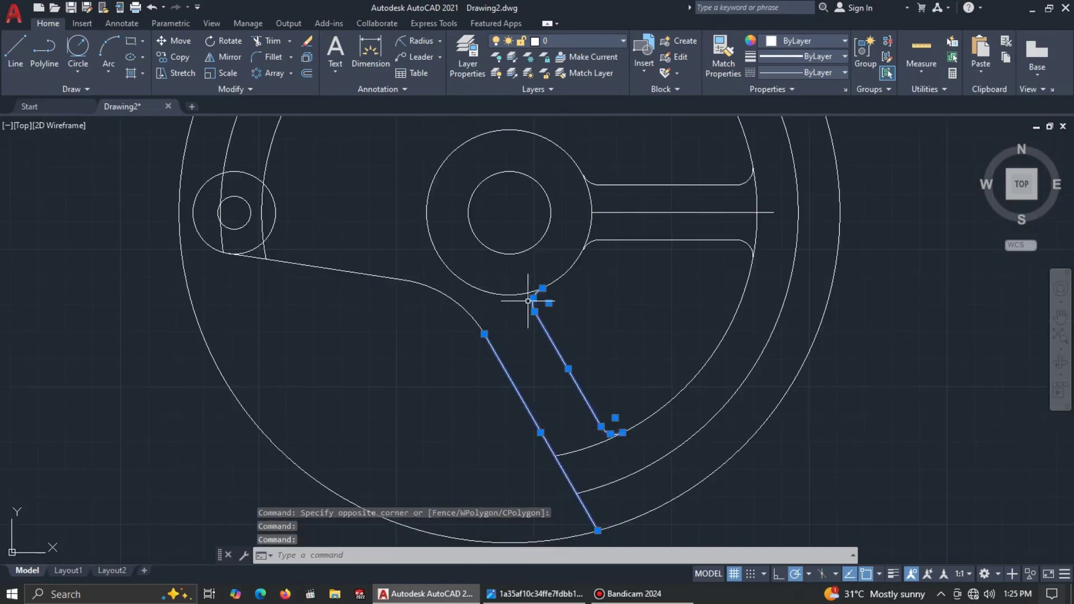
click(391, 242)
click(332, 305)
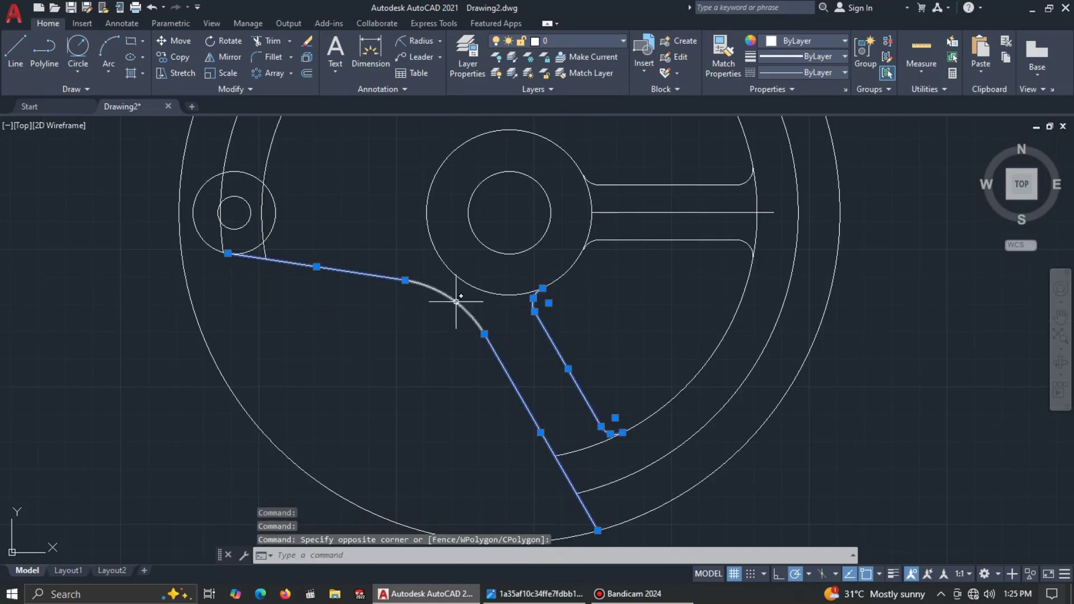
scroll(604, 324, down, 3)
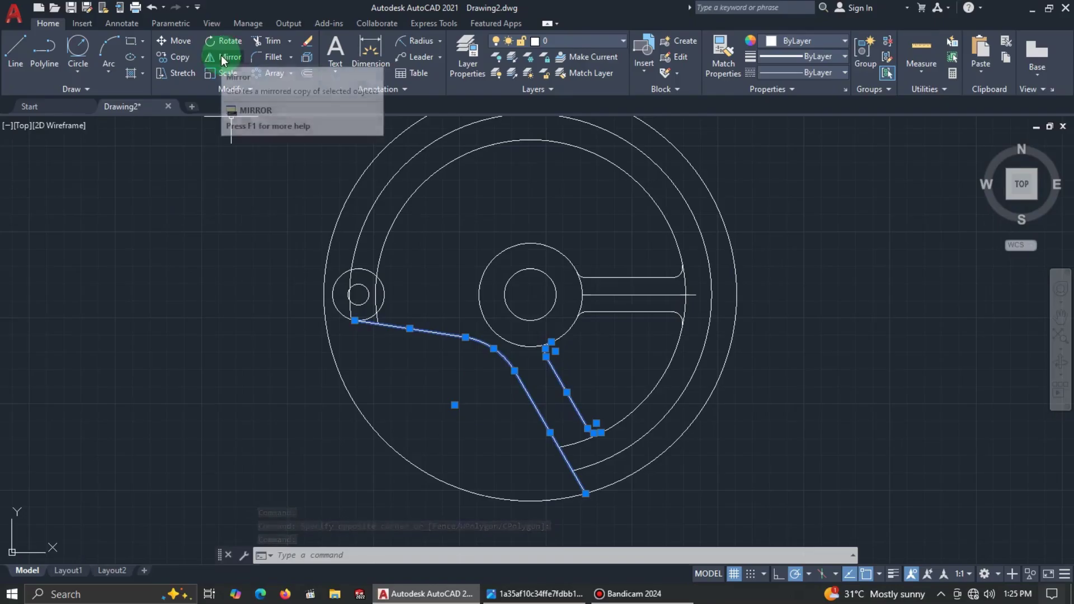
text(MI)
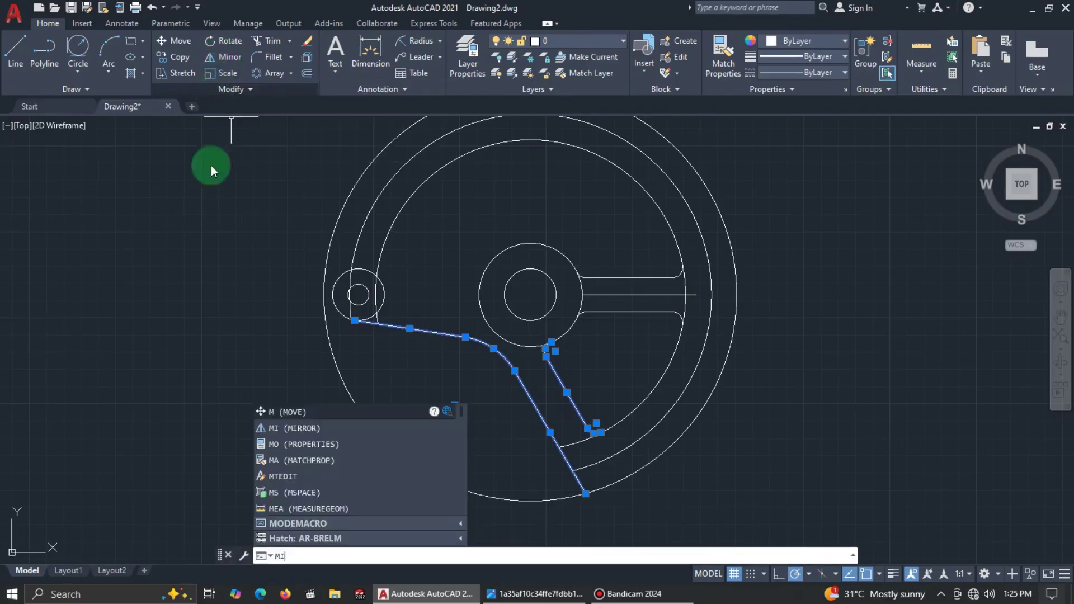
key(Return)
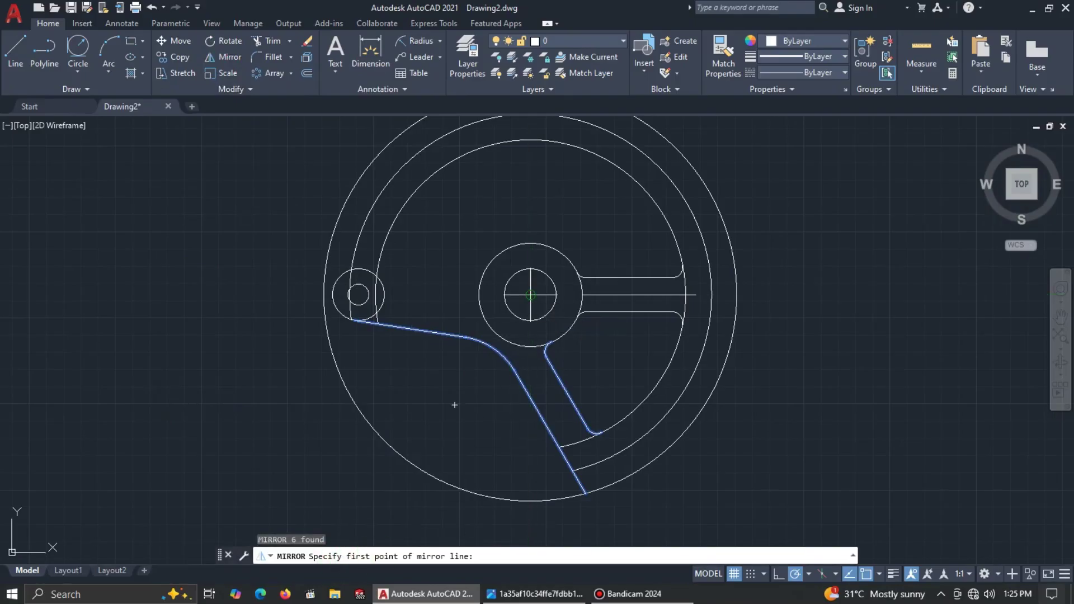
click(531, 295)
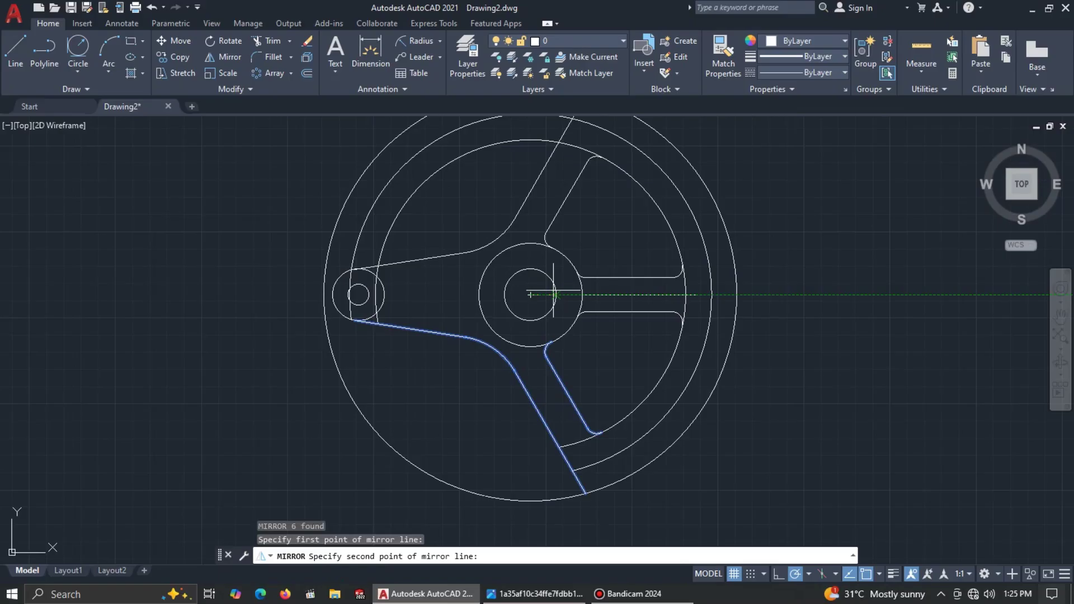
click(554, 295)
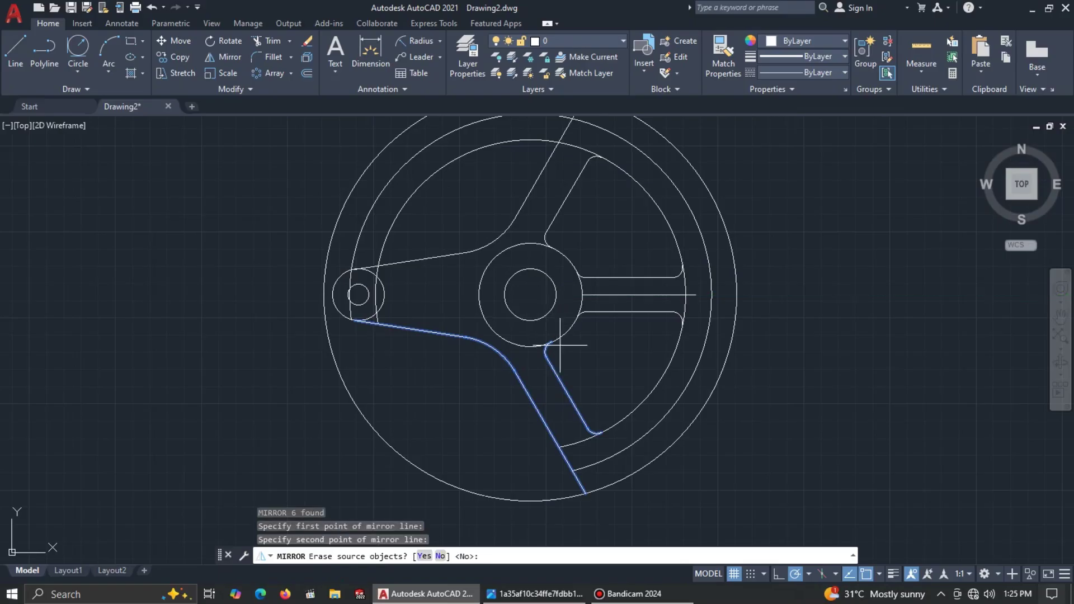
click(441, 556)
Trim the R90, R105 and R120 circles outside the sector, back to the upper spoke's left edge.
middle_drag(617, 364, 565, 433)
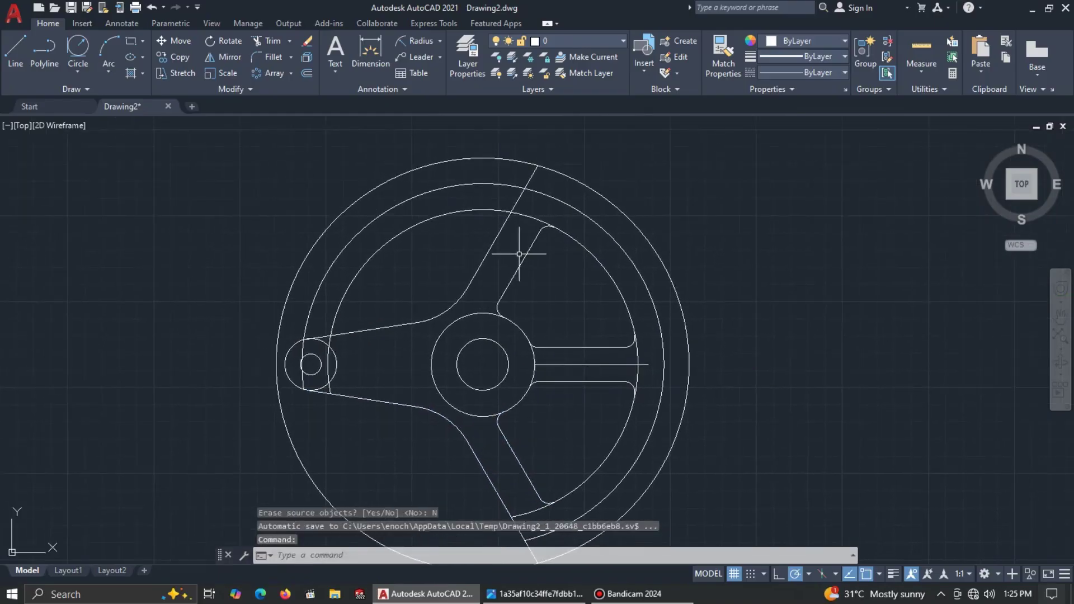
text(tr)
key(Return)
click(471, 134)
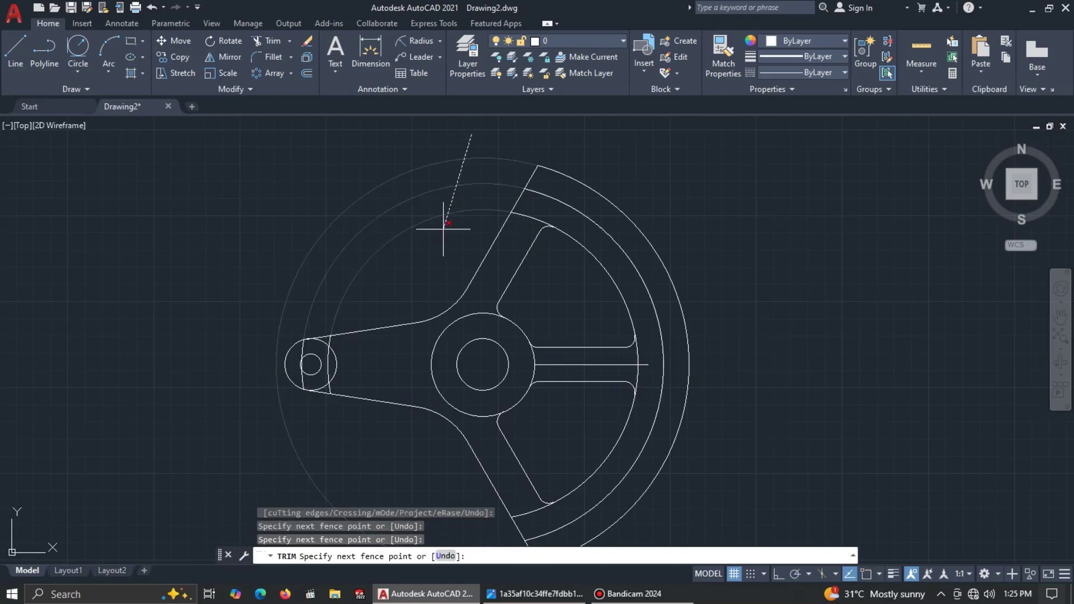
key(Return)
key(Escape)
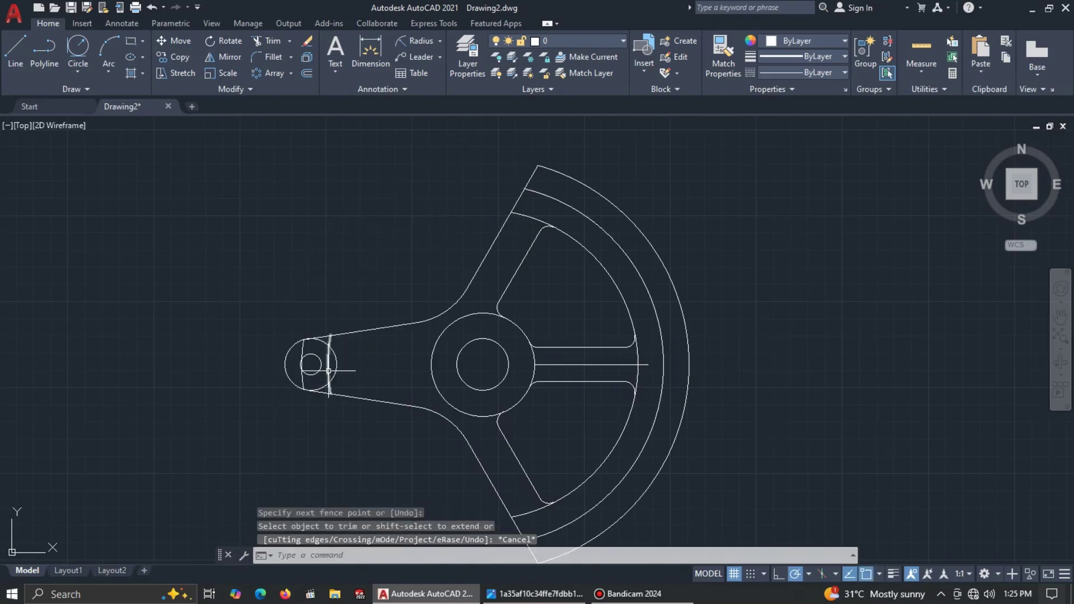
Delete the leftover R90 and R105 arc pieces crossing the small boss at the arm's end.
click(330, 367)
key(Delete)
click(306, 348)
click(305, 353)
key(Delete)
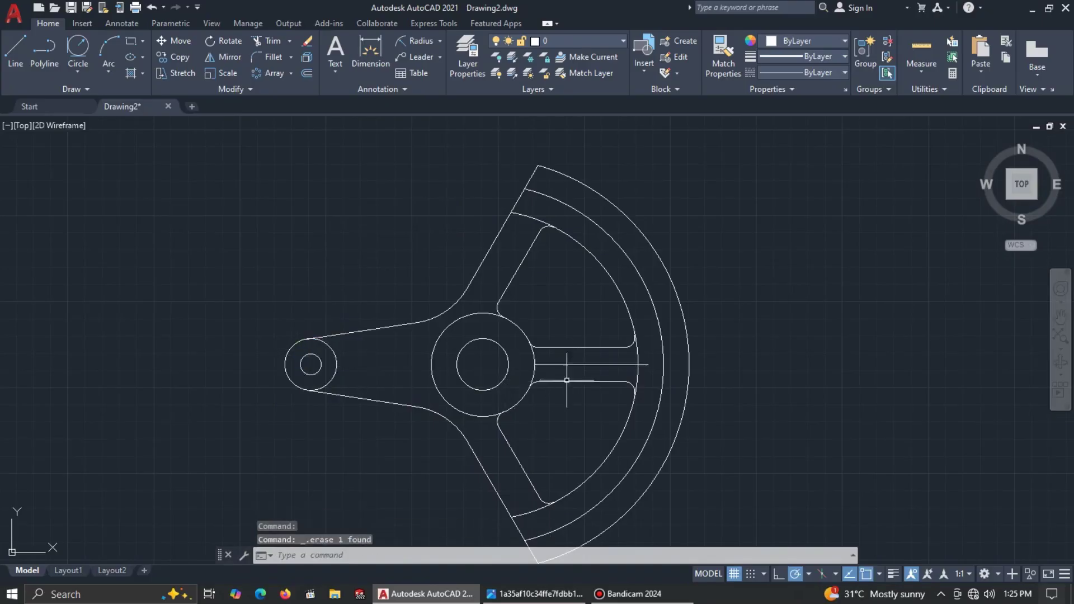
After checking the tooth dimensions in the reference image, stretch the horizontal spoke centre line's outer end to the R120 arc.
mouse_move(569, 419)
middle_down()
mouse_move(551, 367)
mouse_move(520, 359)
mouse_move(573, 405)
mouse_move(587, 391)
middle_up()
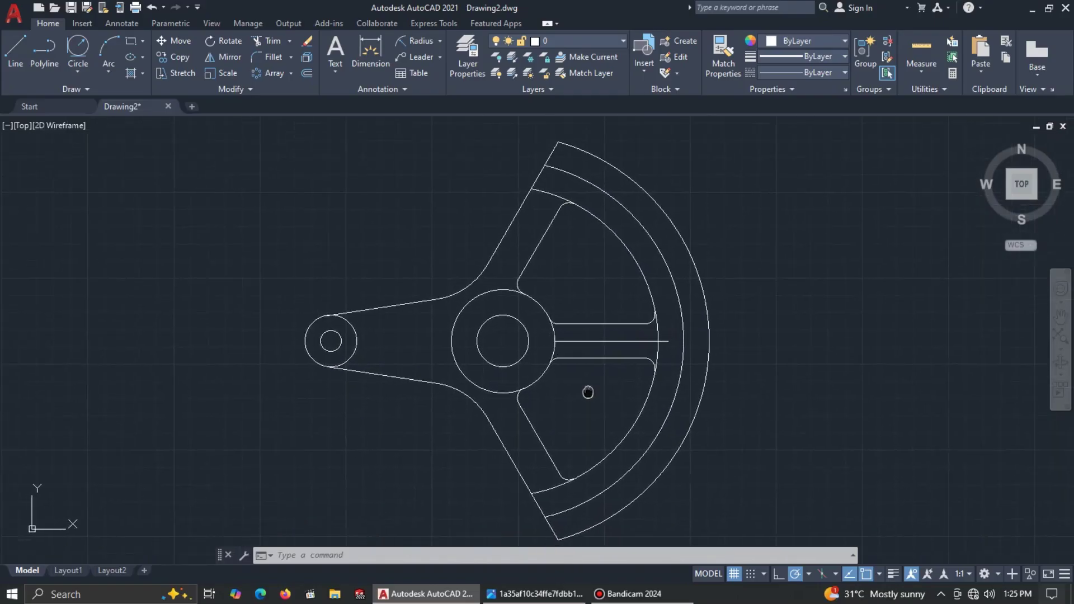
key(alt+Tab)
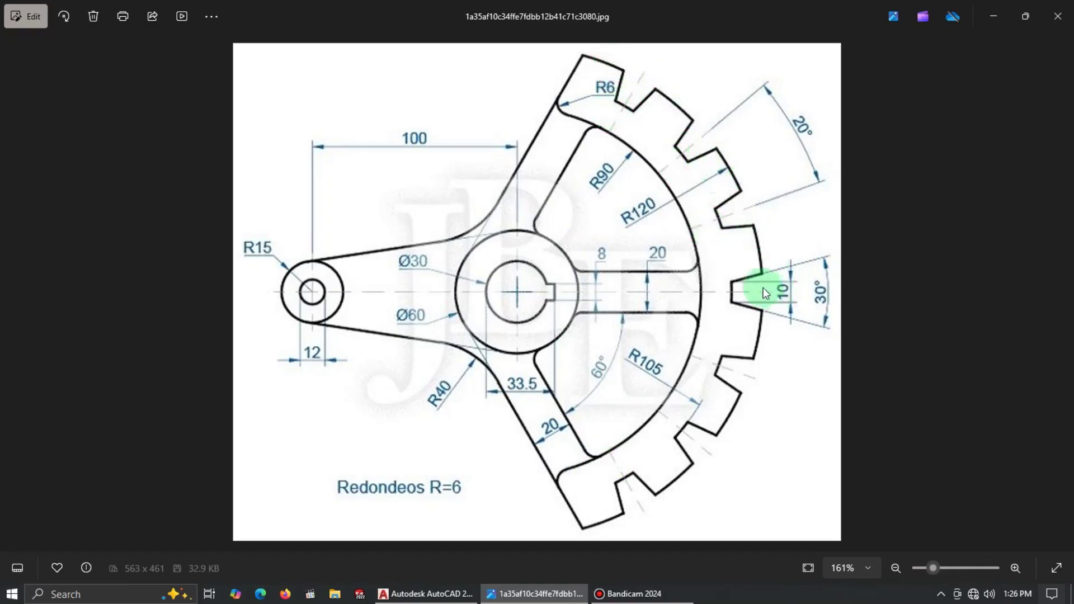
key(alt+Tab)
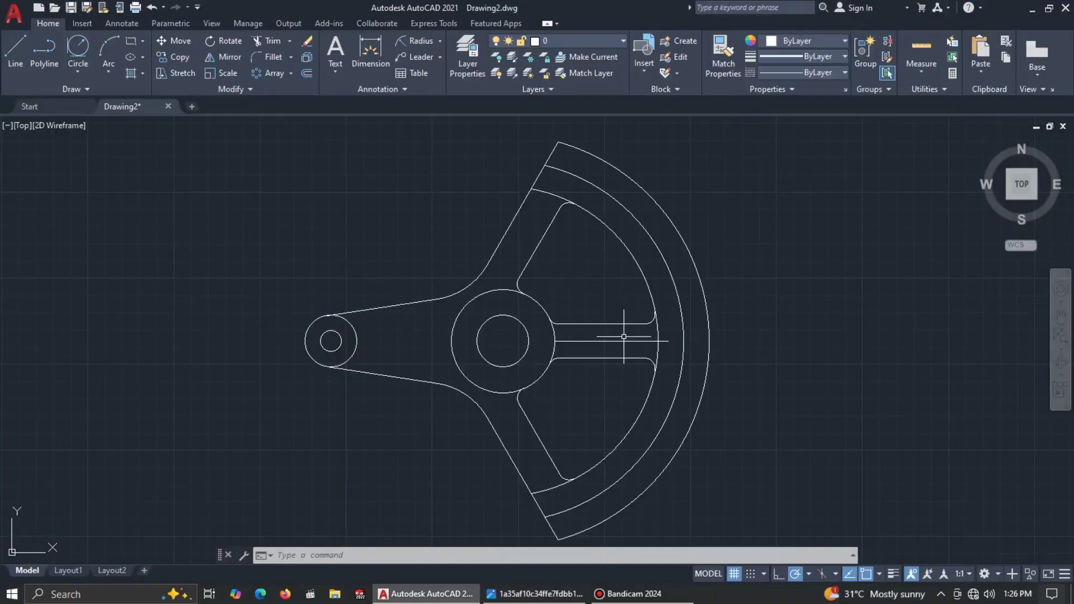
key(alt+Tab)
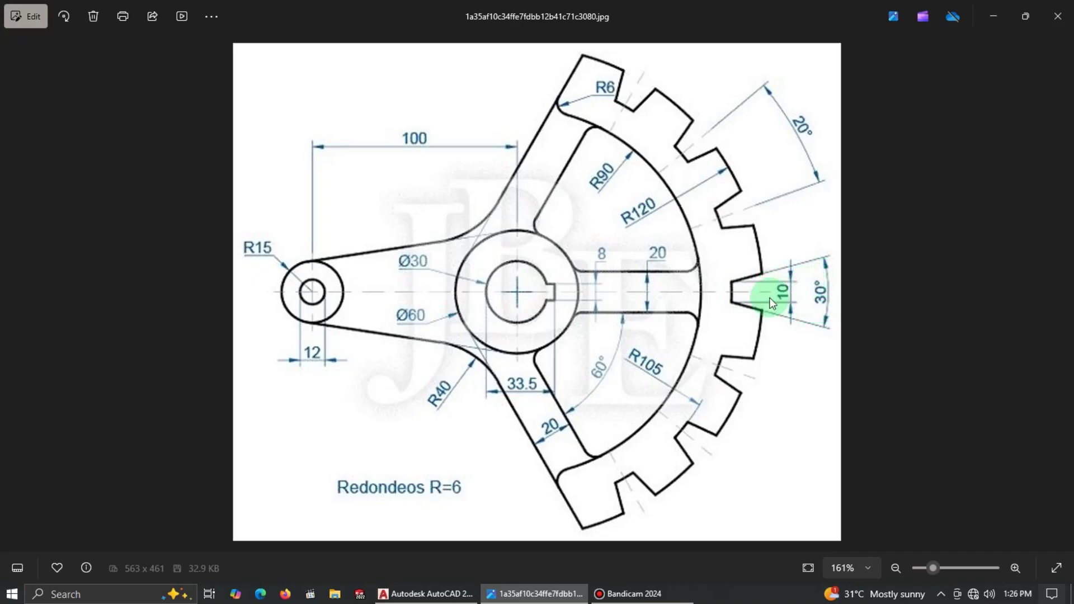
key(alt+Tab)
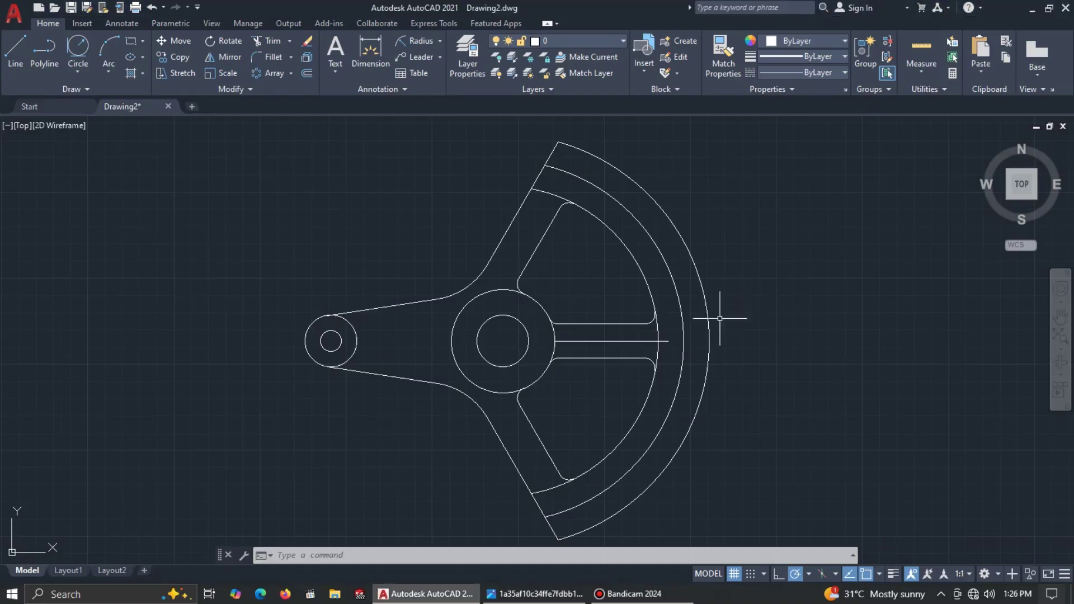
click(671, 341)
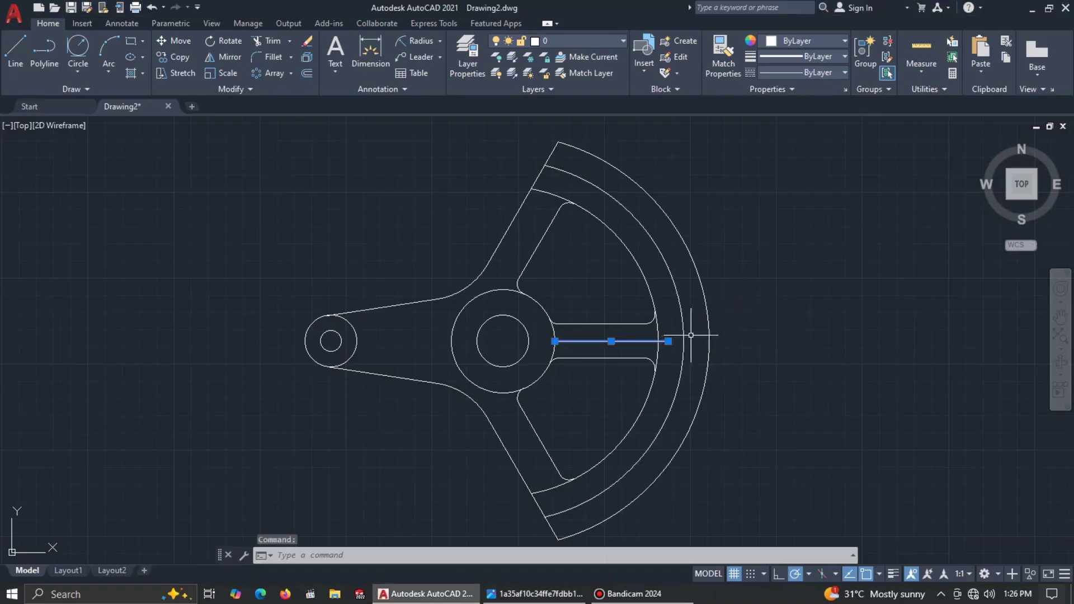
click(668, 341)
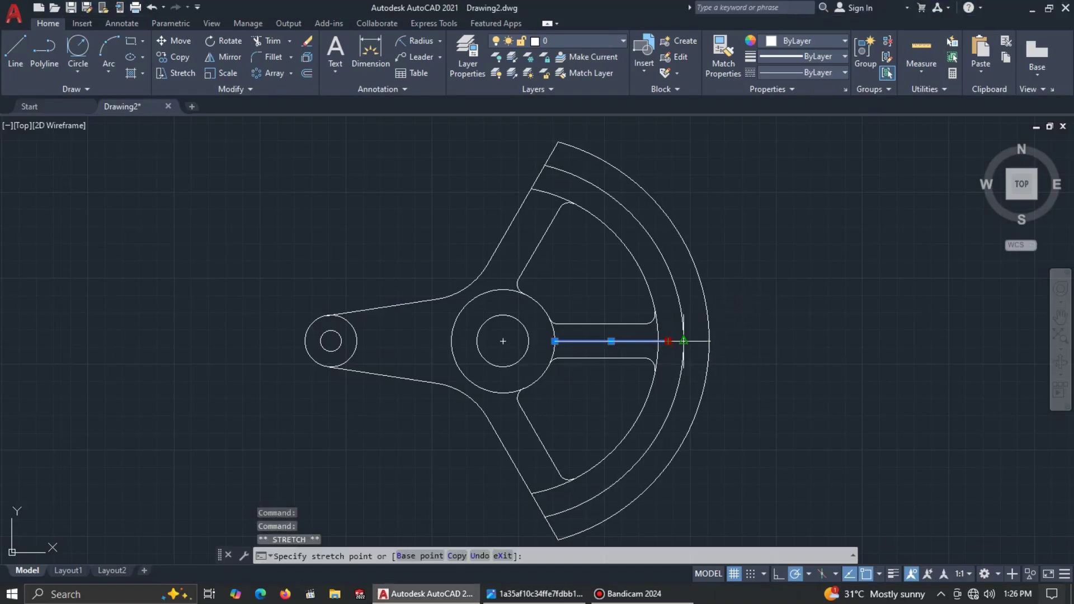
click(709, 340)
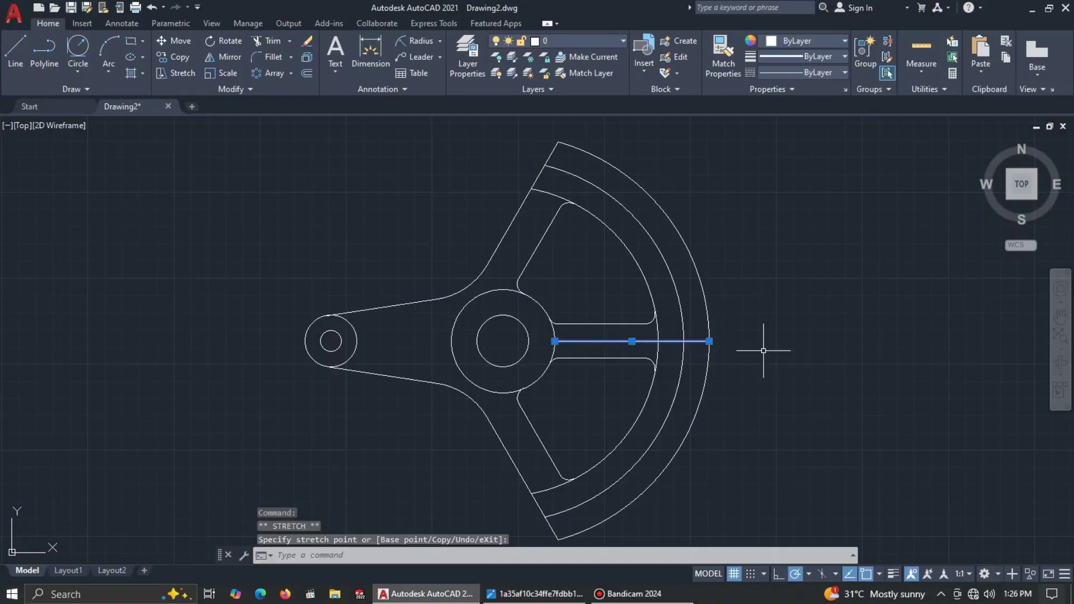
After checking the notch width in the reference image, draw a 10 mm vertical line in the empty space right of the sector.
key(alt+Tab)
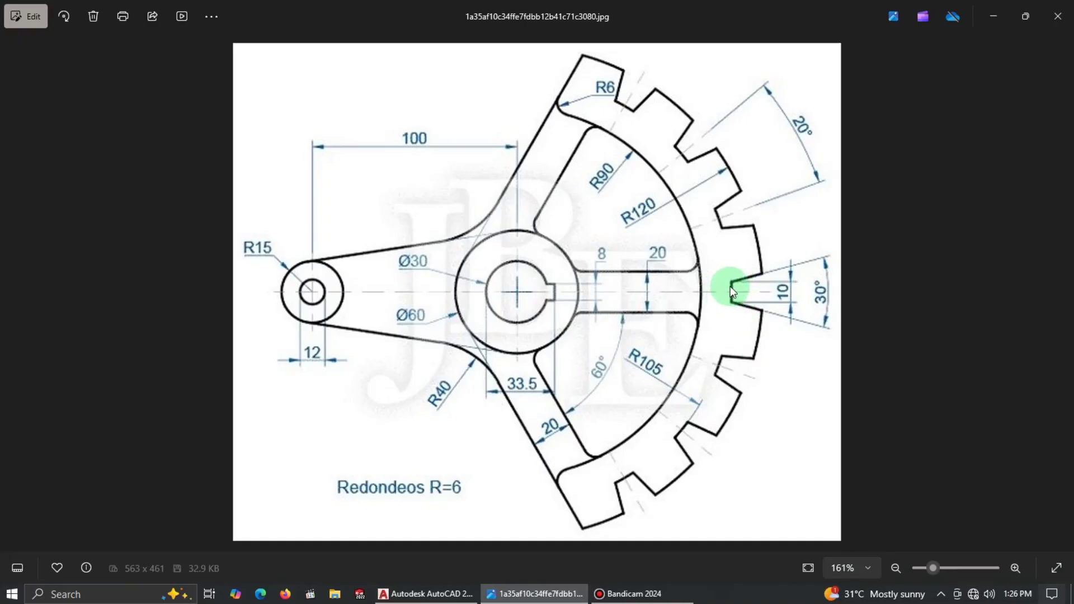
key(alt+Tab)
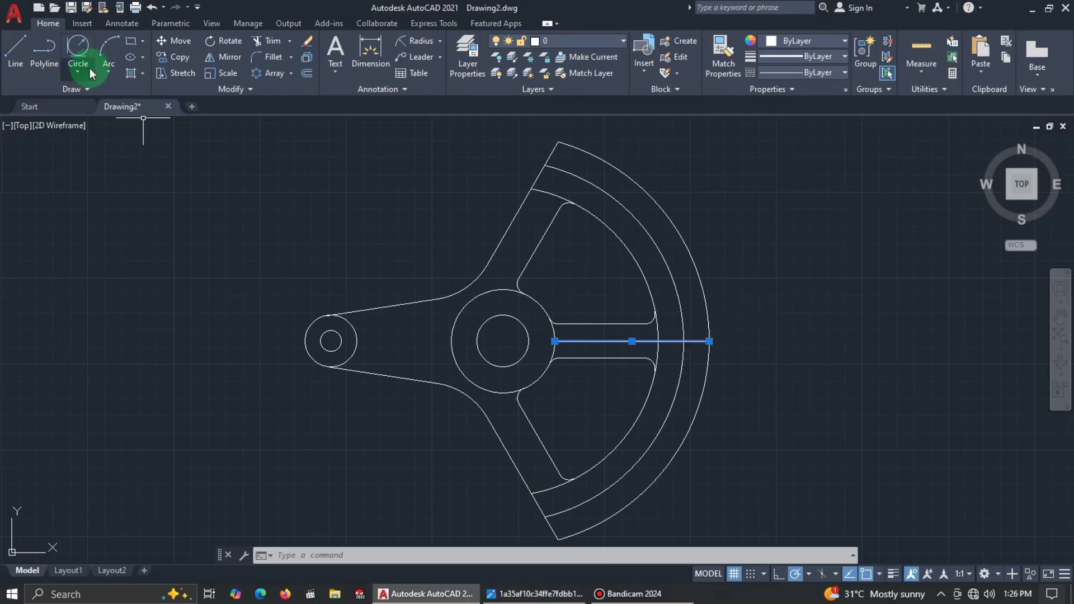
click(16, 46)
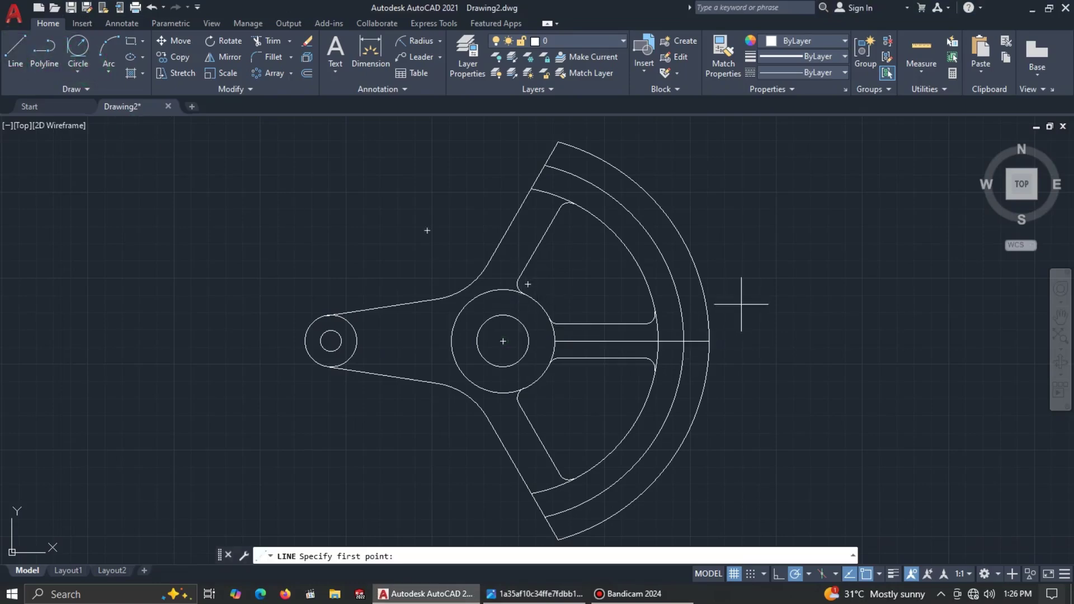
click(767, 277)
text(10)
key(Return)
key(Escape)
Move the 10 mm line by its midpoint to the intersection of the R105 arc and the horizontal centre line.
click(809, 276)
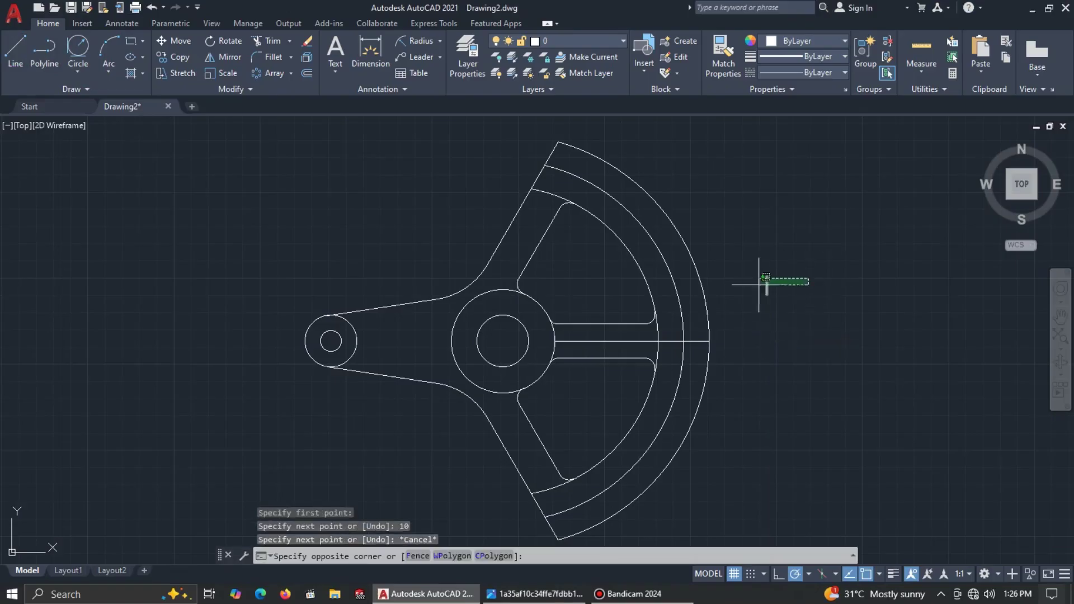
click(755, 291)
text(m)
key(Return)
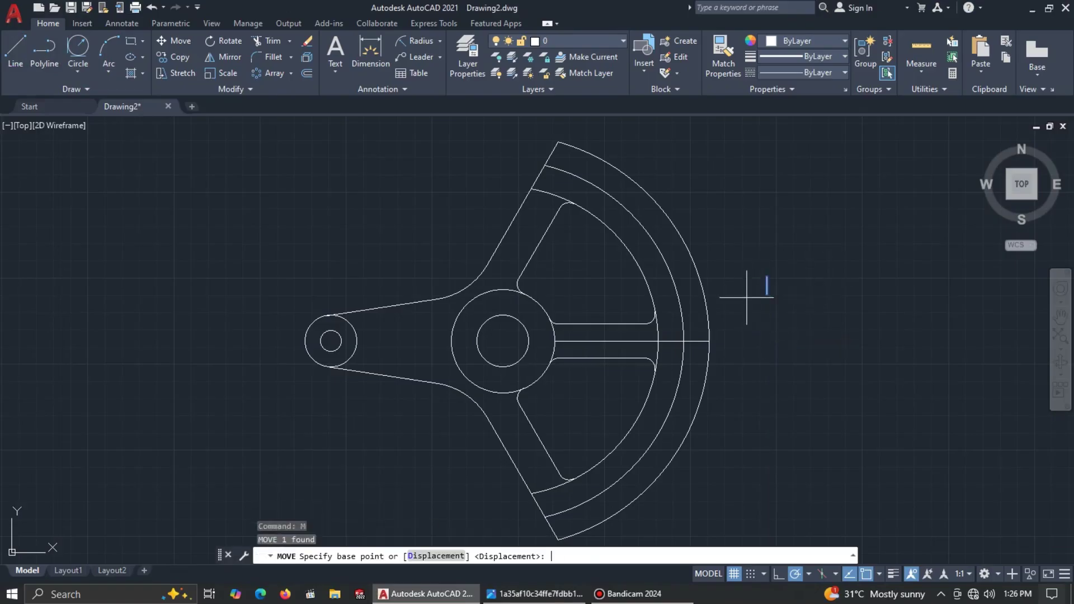
scroll(769, 288, up, 5)
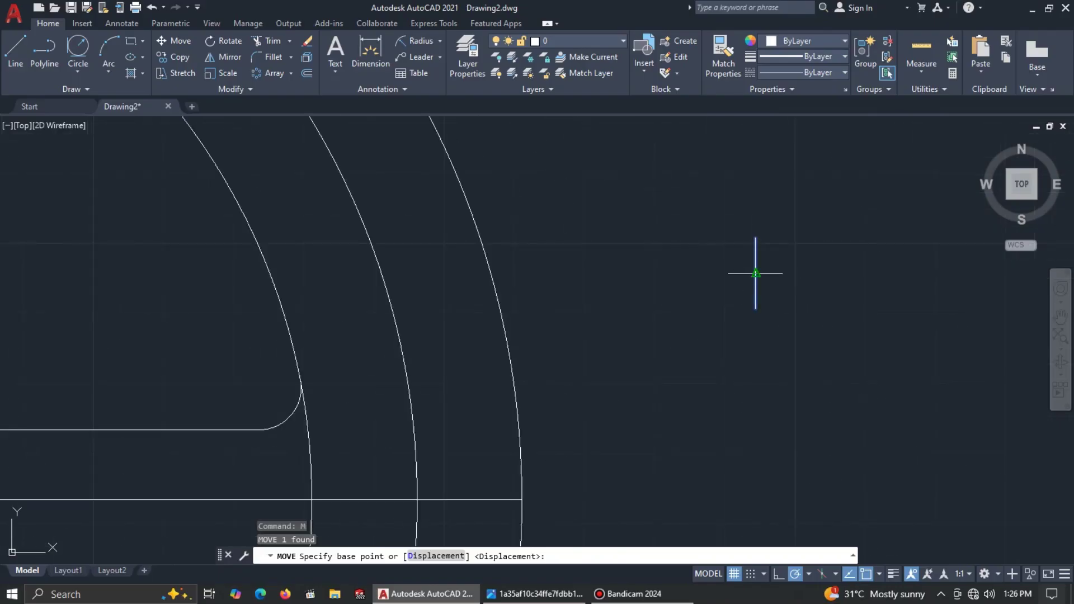
click(760, 264)
scroll(755, 263, down, 3)
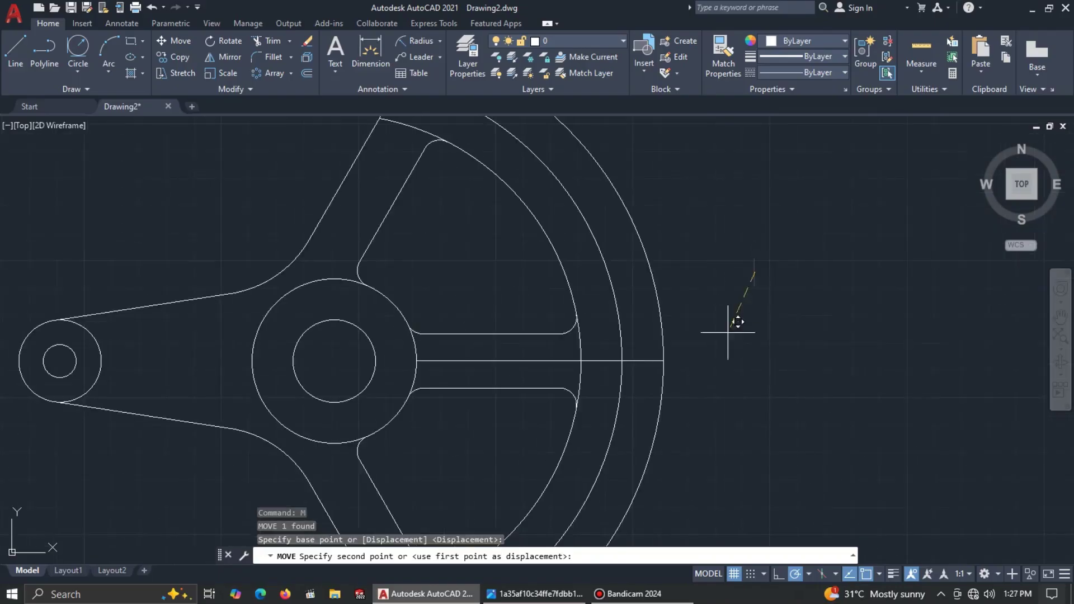
click(621, 361)
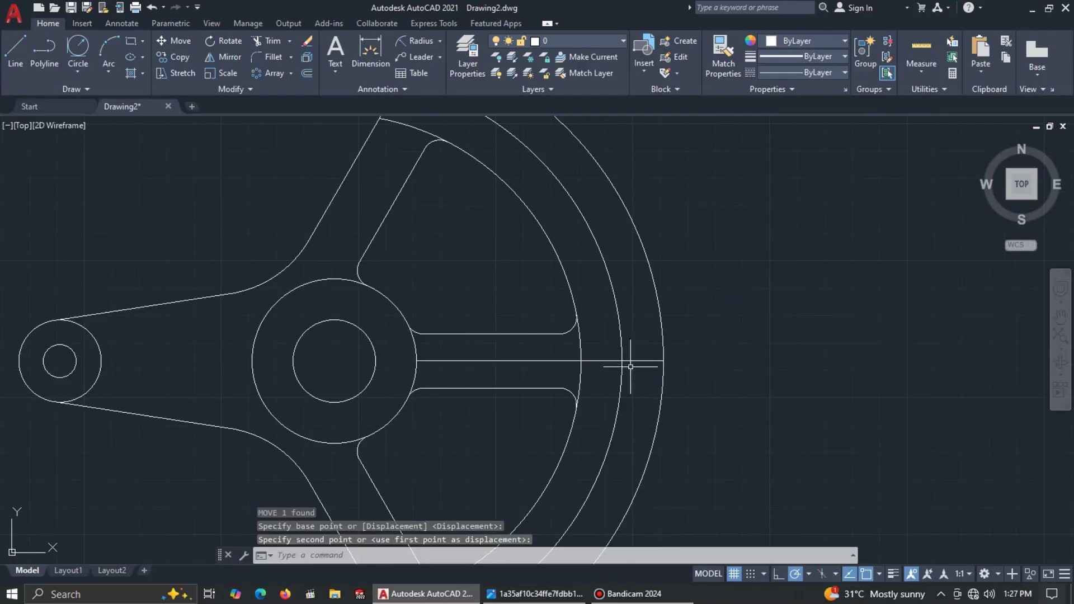
scroll(625, 360, up, 3)
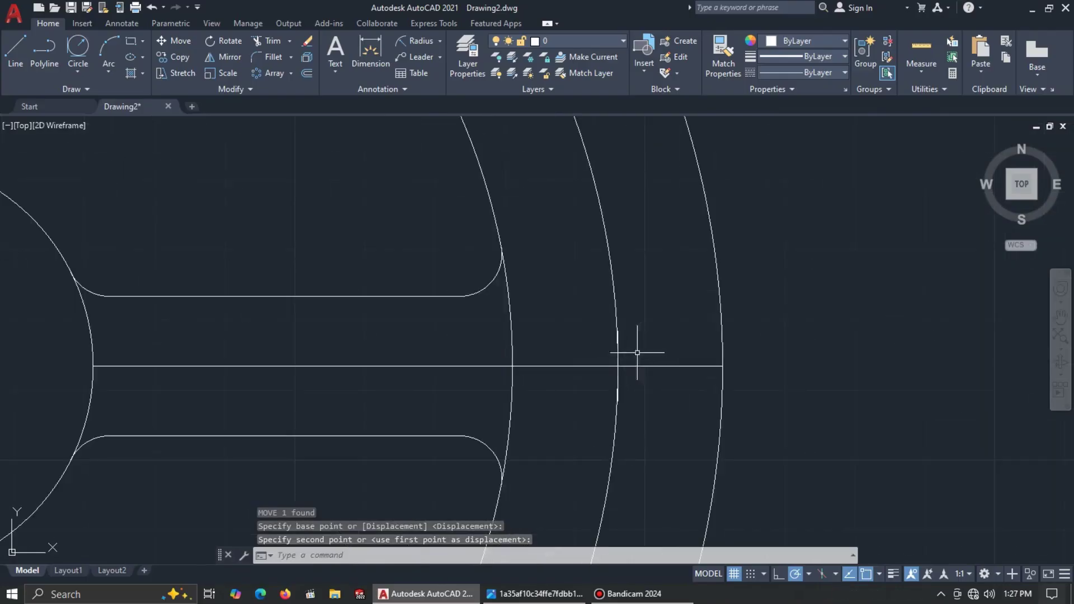
scroll(624, 354, up, 3)
scroll(607, 354, down, 5)
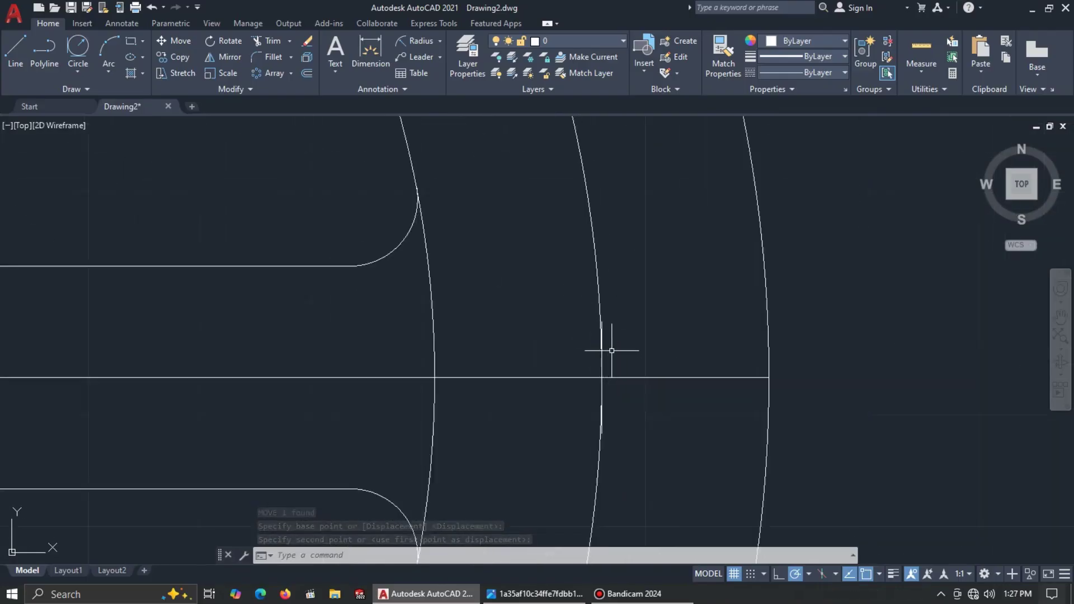
After checking the notch angle in the reference image, draw a 15° line from the 10 mm line's upper end outward past the R120 arc.
key(alt+Tab)
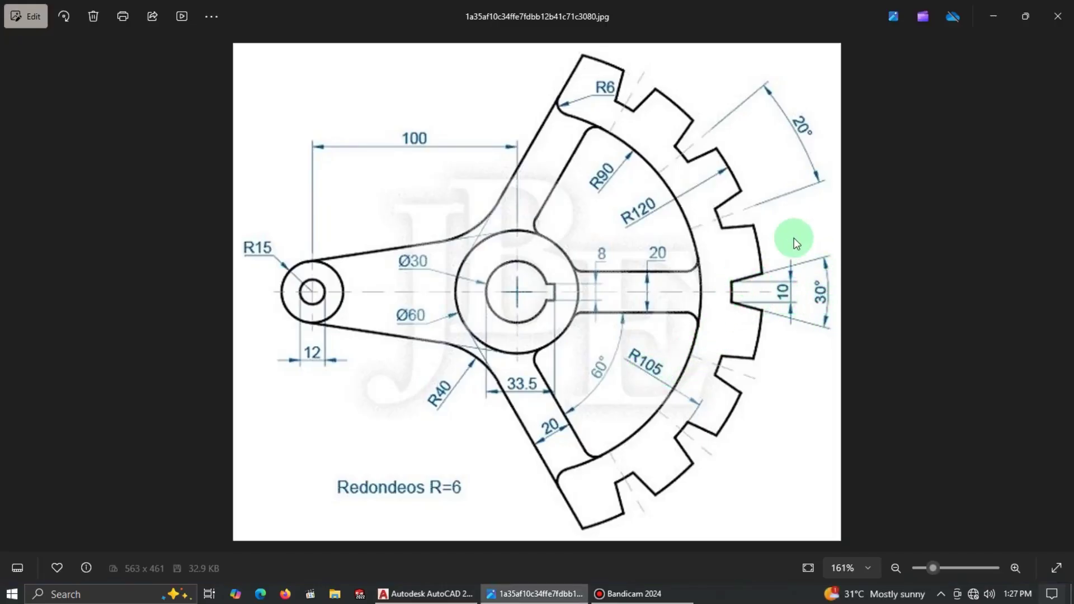
key(alt+Tab)
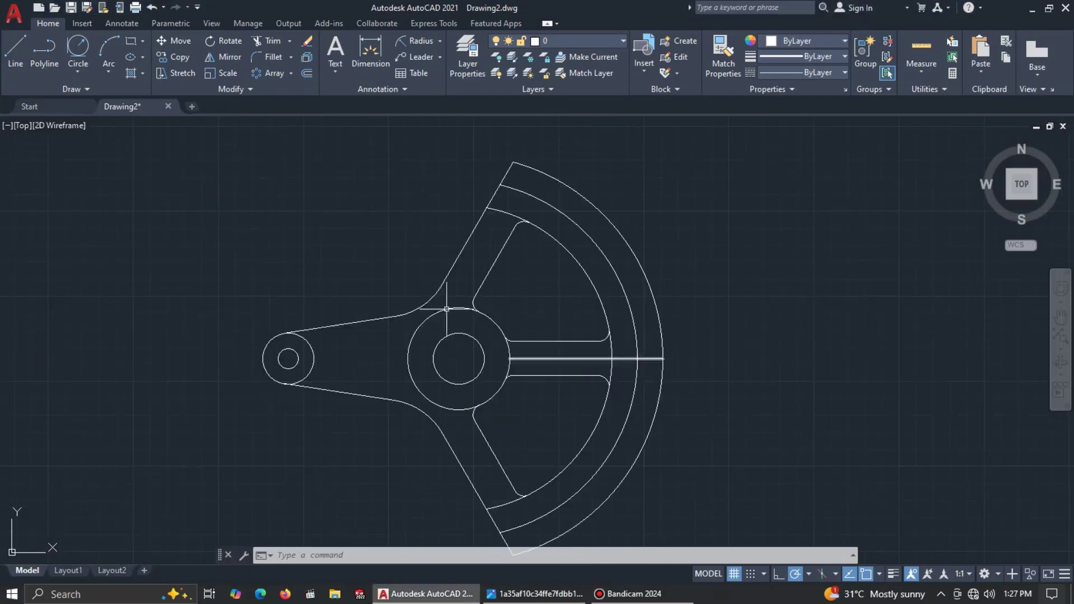
click(15, 49)
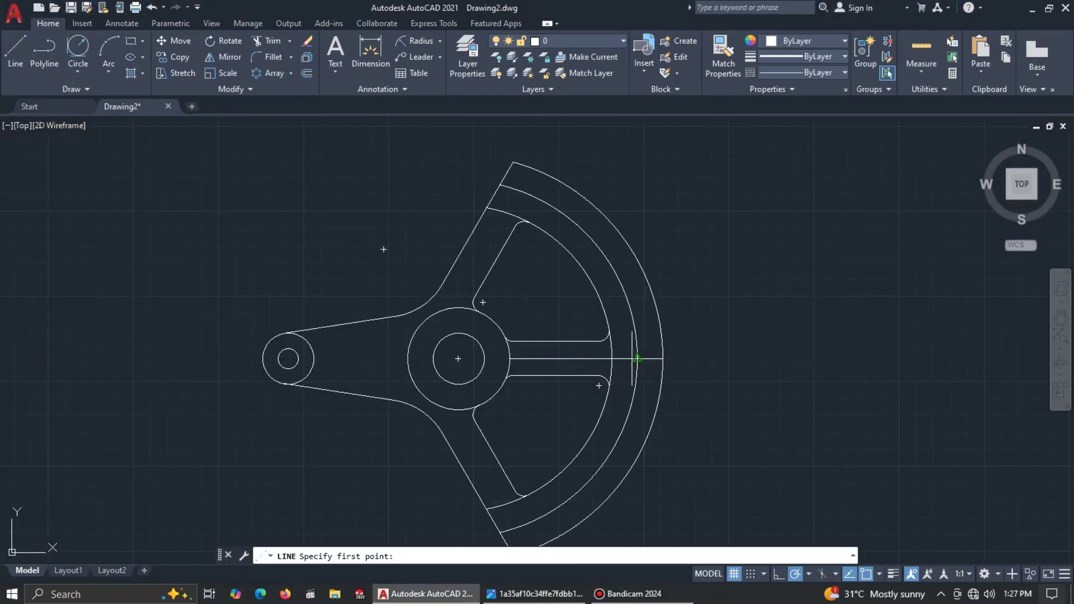
scroll(628, 361, up, 5)
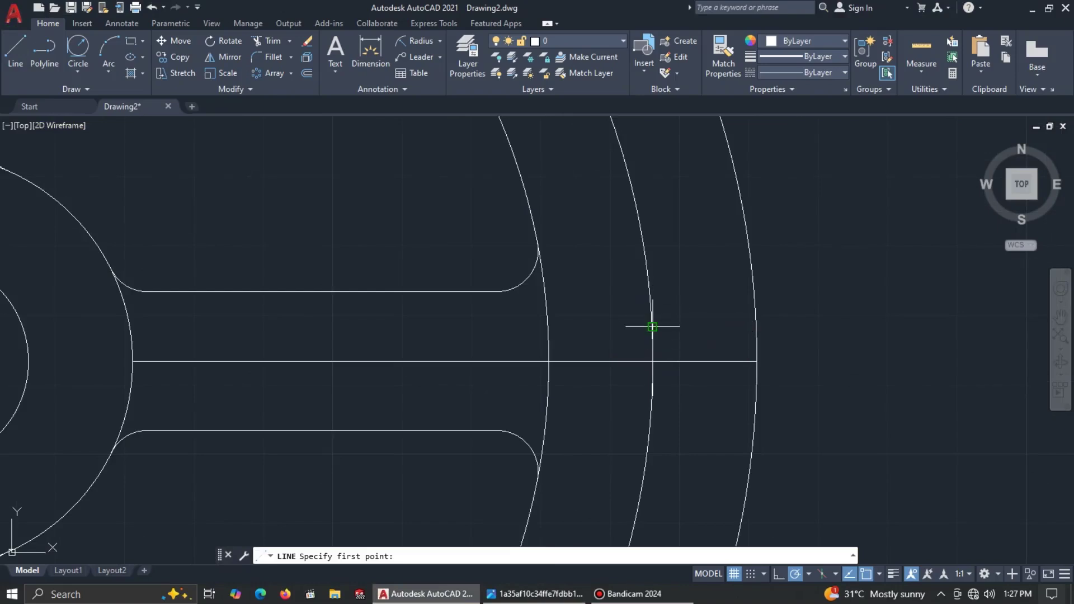
click(652, 327)
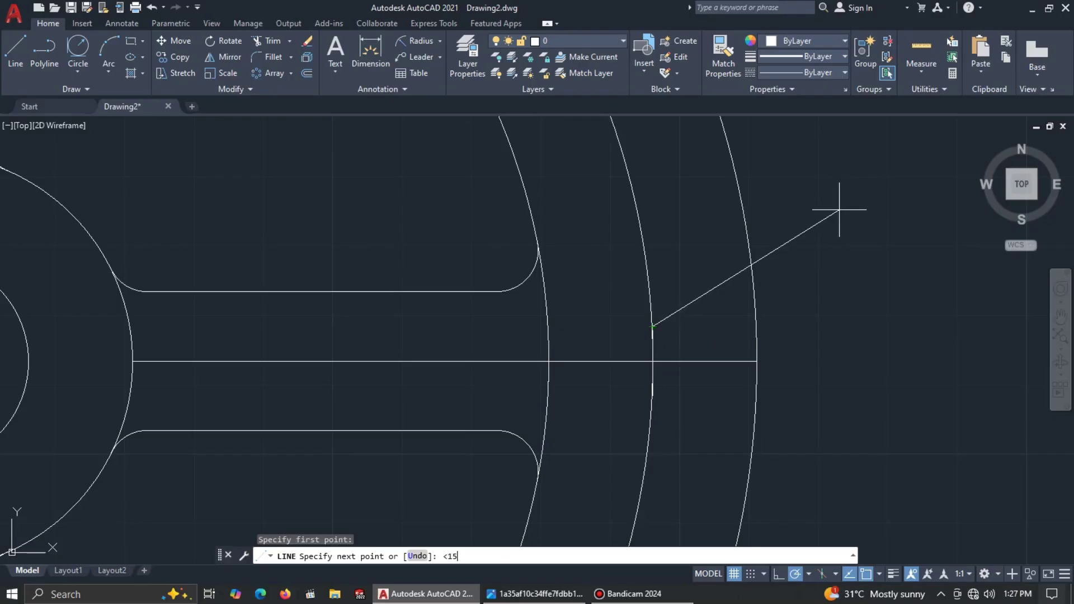
text(<15)
key(Return)
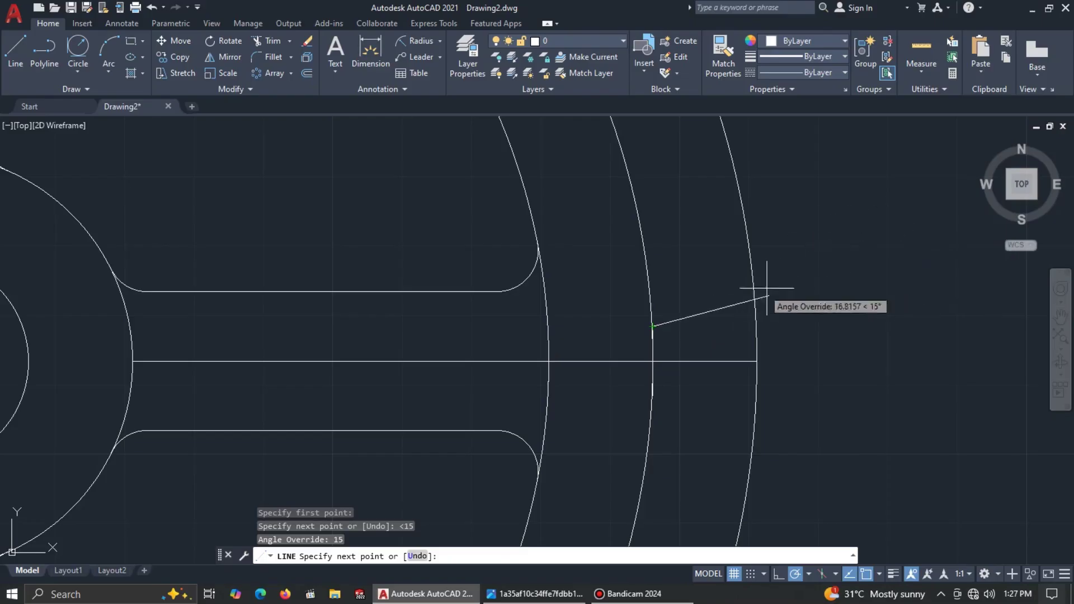
click(808, 286)
key(Escape)
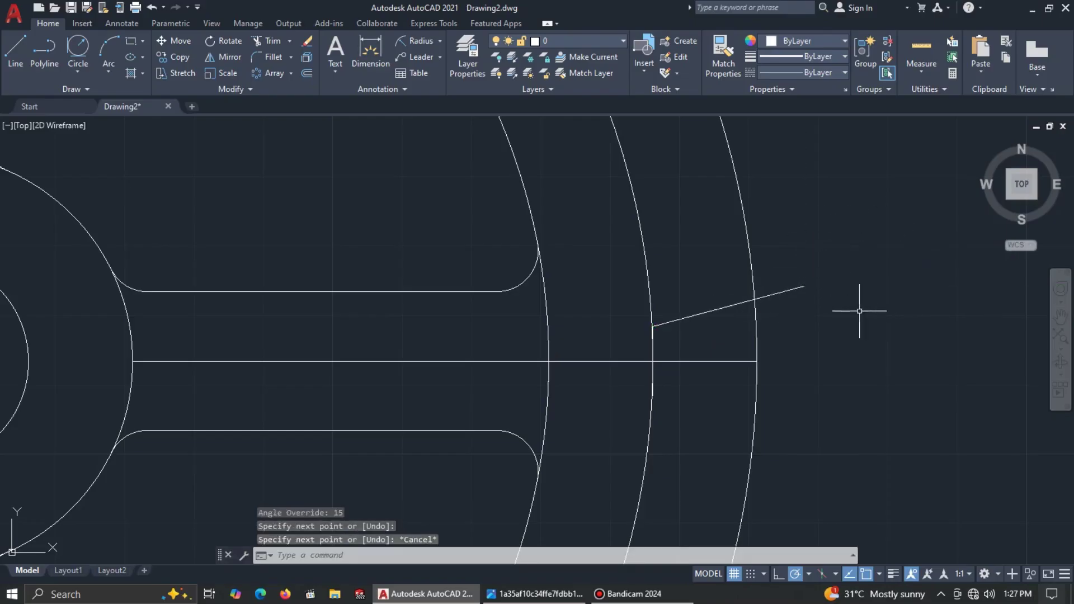
Mirror the 15° slanted line about the horizontal centre line, keeping the original.
click(722, 324)
click(703, 293)
click(185, 57)
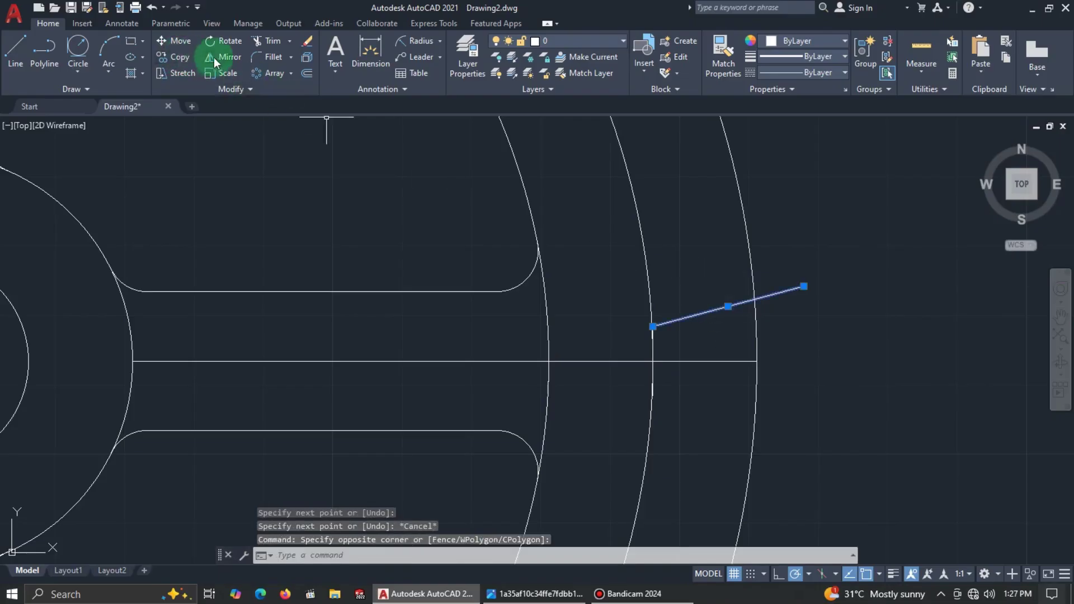
click(654, 362)
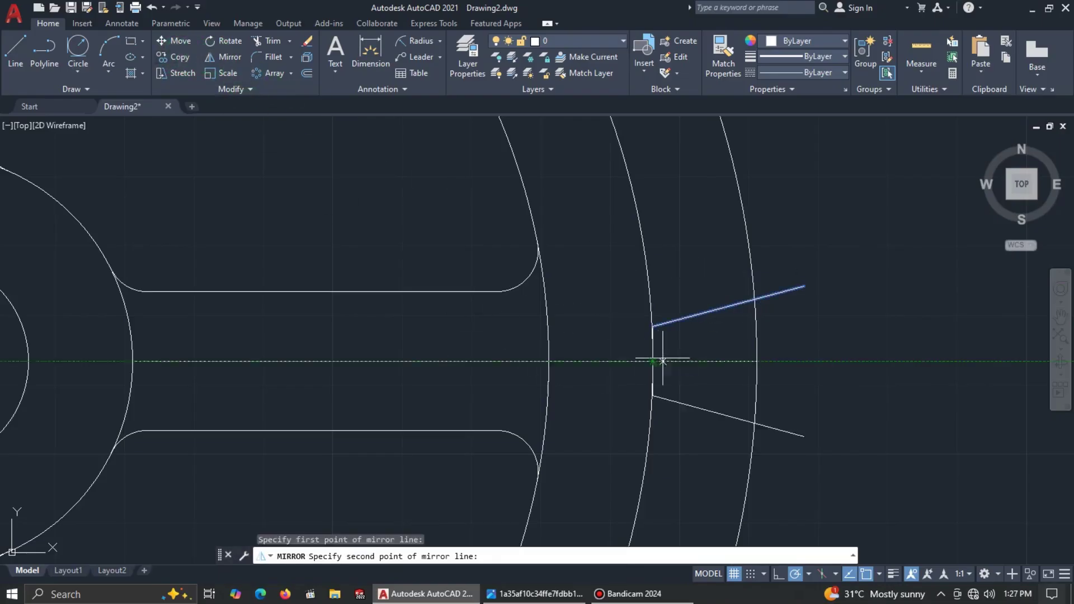
click(750, 361)
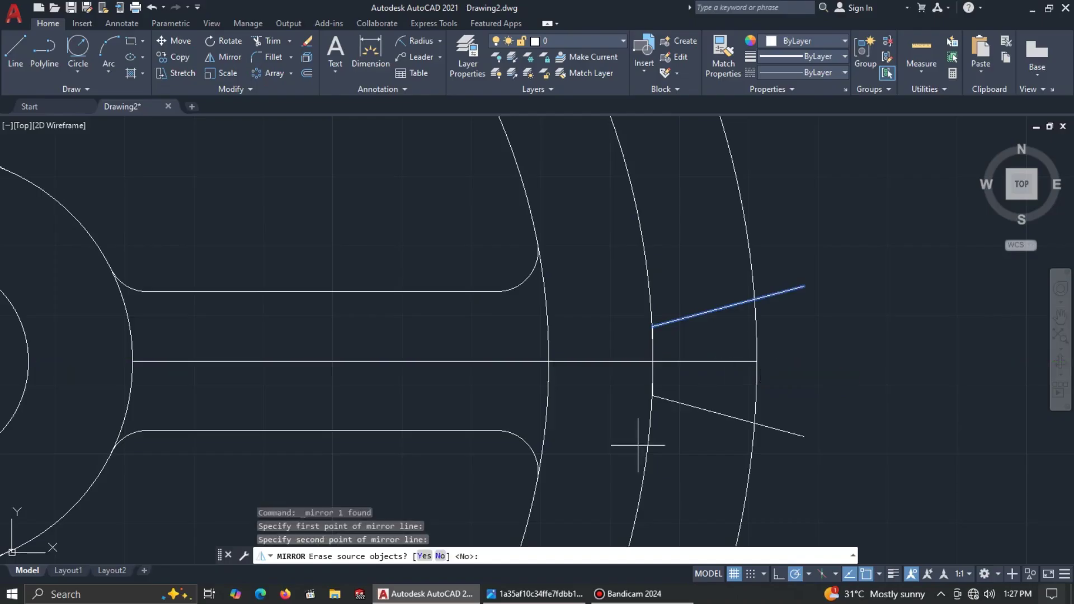
click(441, 556)
Inspect how the 10 mm line's lower end meets the R105 arc and compare the notch shape with the reference image.
scroll(828, 428, down, 5)
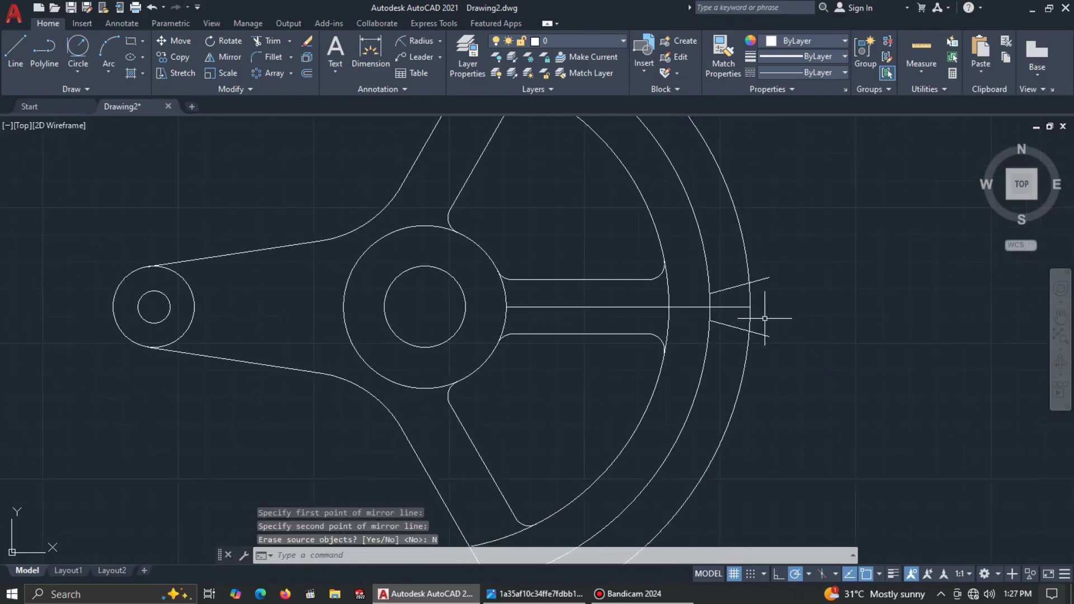
scroll(722, 324, up, 6)
scroll(631, 297, up, 3)
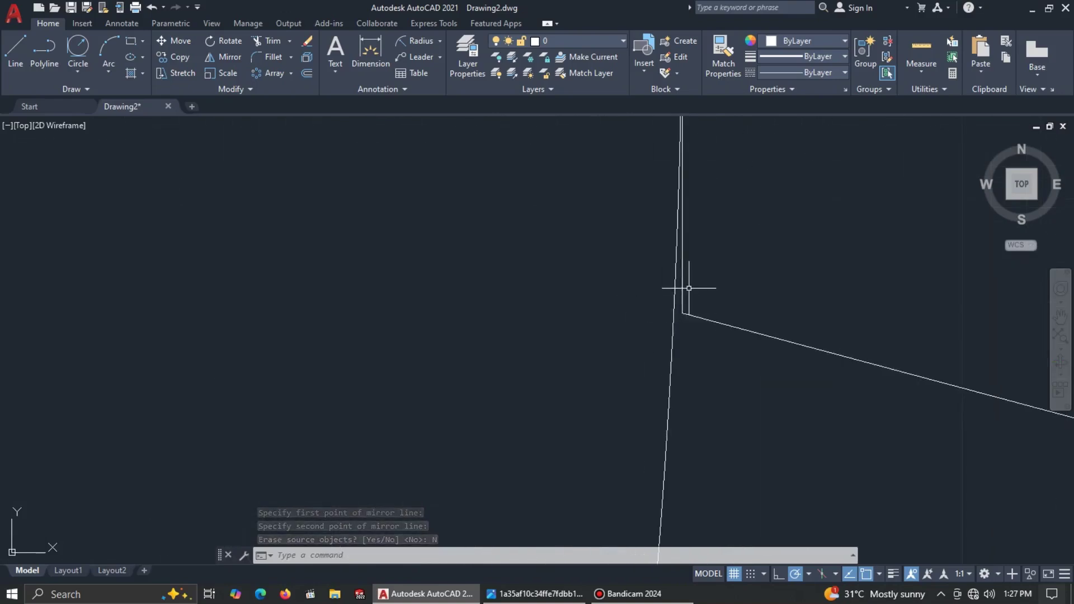
scroll(695, 287, down, 3)
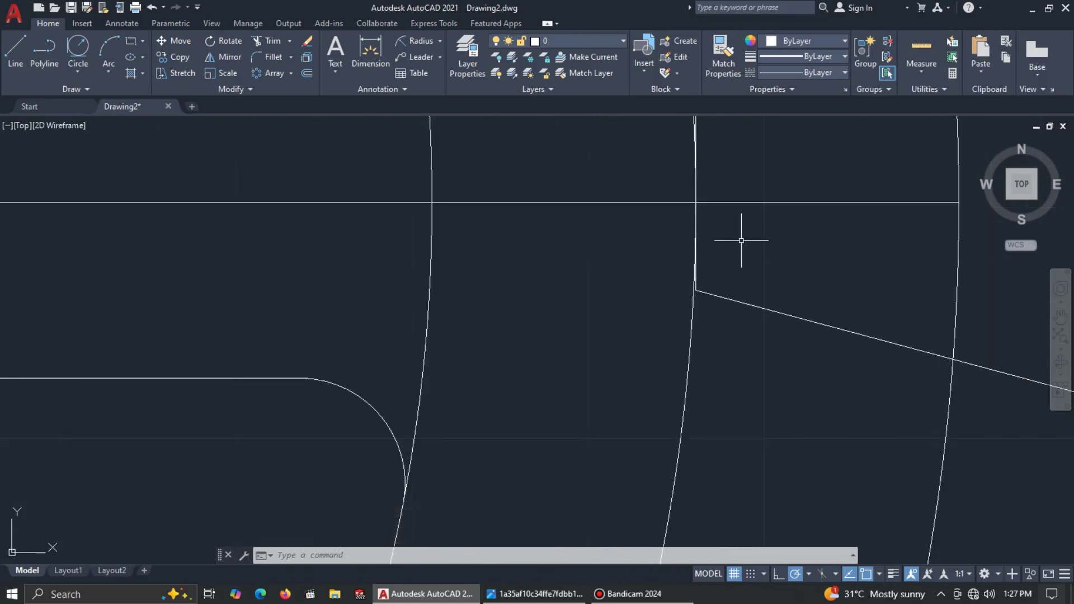
scroll(744, 240, down, 2)
scroll(729, 240, up, 6)
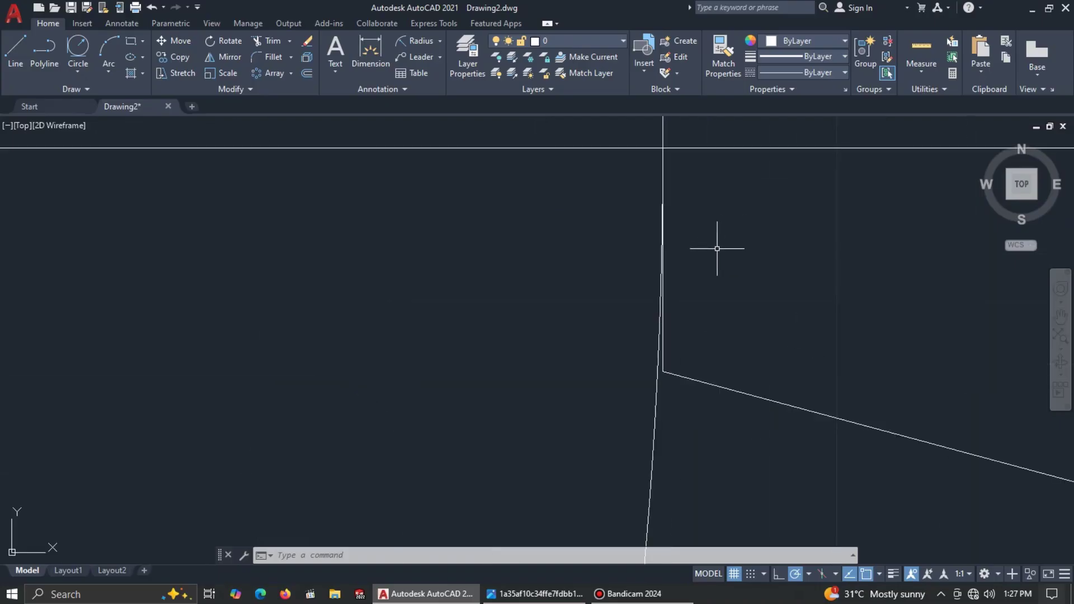
scroll(716, 253, down, 5)
key(alt+Tab)
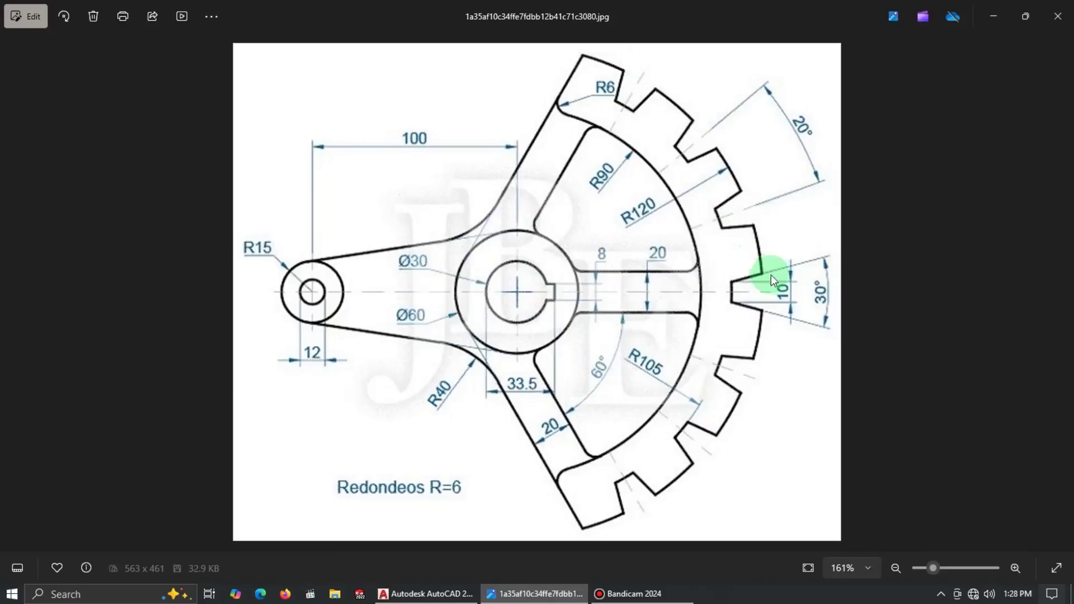
key(alt+Tab)
Trim the two slanted notch lines where they extend beyond the R120 arc.
scroll(818, 285, down, 2)
middle_drag(866, 242, 704, 303)
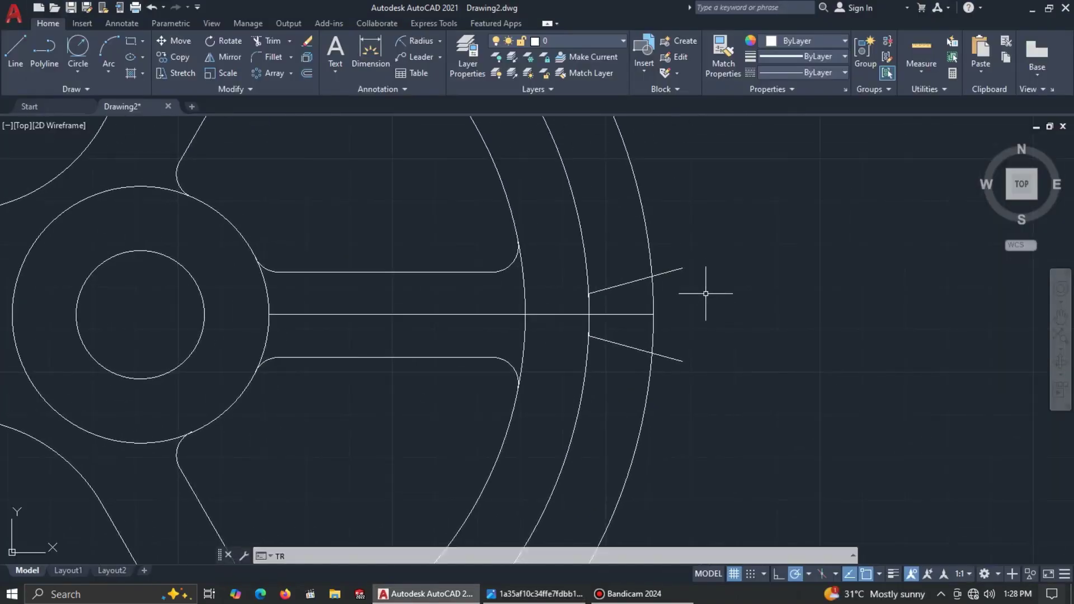
key(Return)
drag(665, 244, 670, 374)
scroll(582, 320, up, 8)
scroll(641, 129, up, 4)
key(Escape)
Move the 10 mm vertical line horizontally inward so its upper endpoint lies on the R105 arc.
click(612, 209)
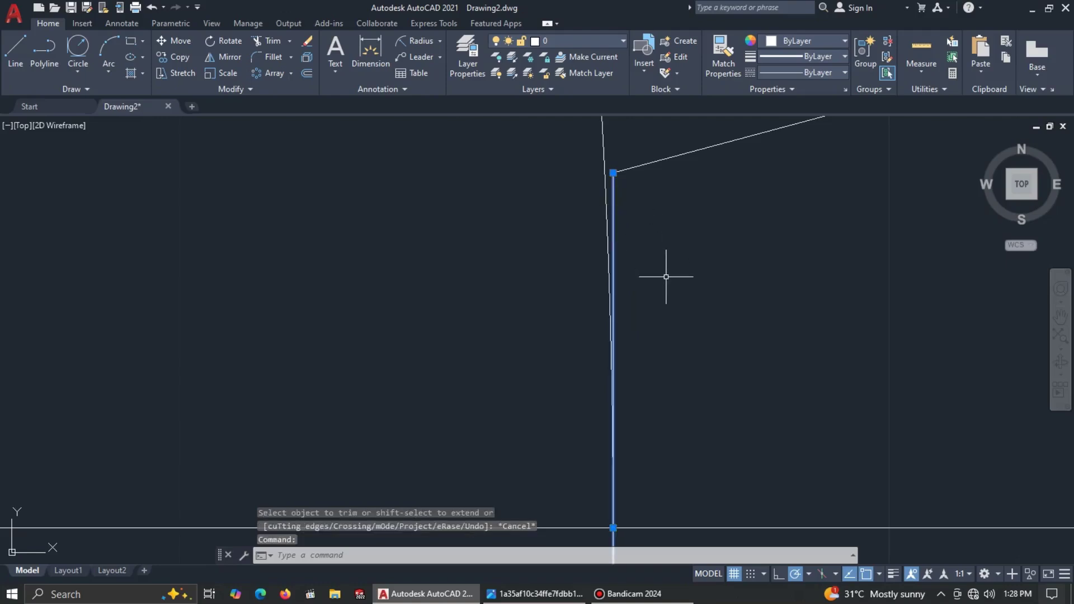
text(m)
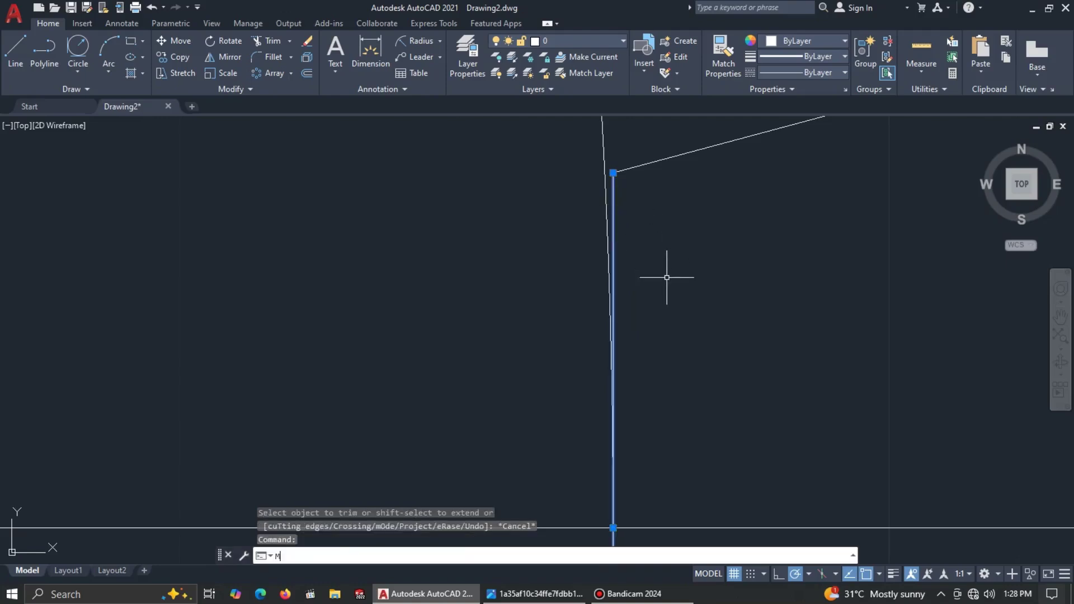
key(Return)
click(612, 173)
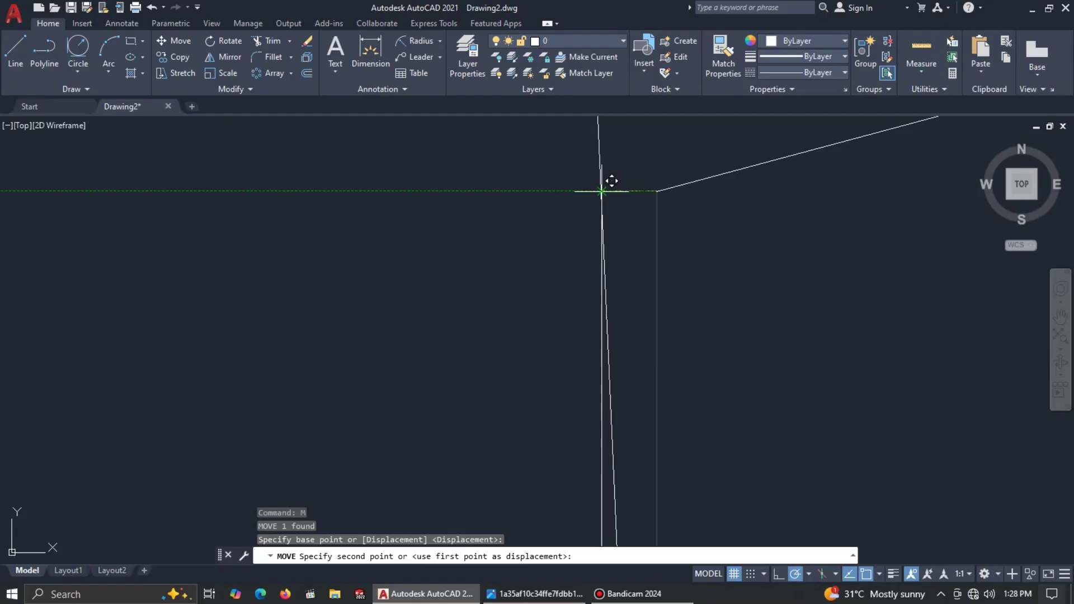
click(601, 190)
scroll(633, 189, down, 5)
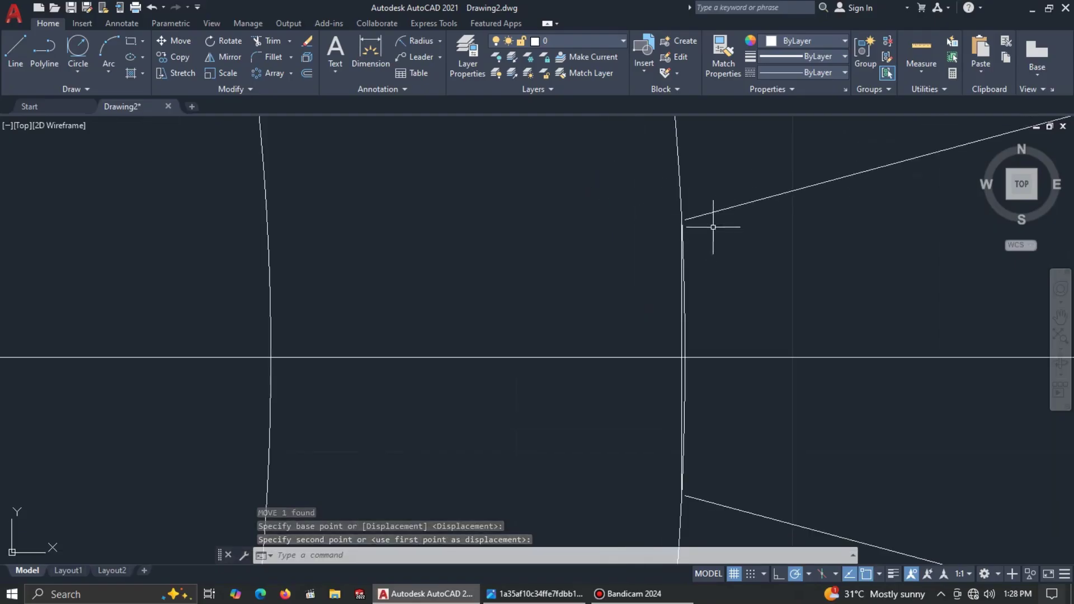
Select the 10 mm vertical line and the upper slanted notch line, focusing on the gap between their adjacent ends.
scroll(689, 218, up, 10)
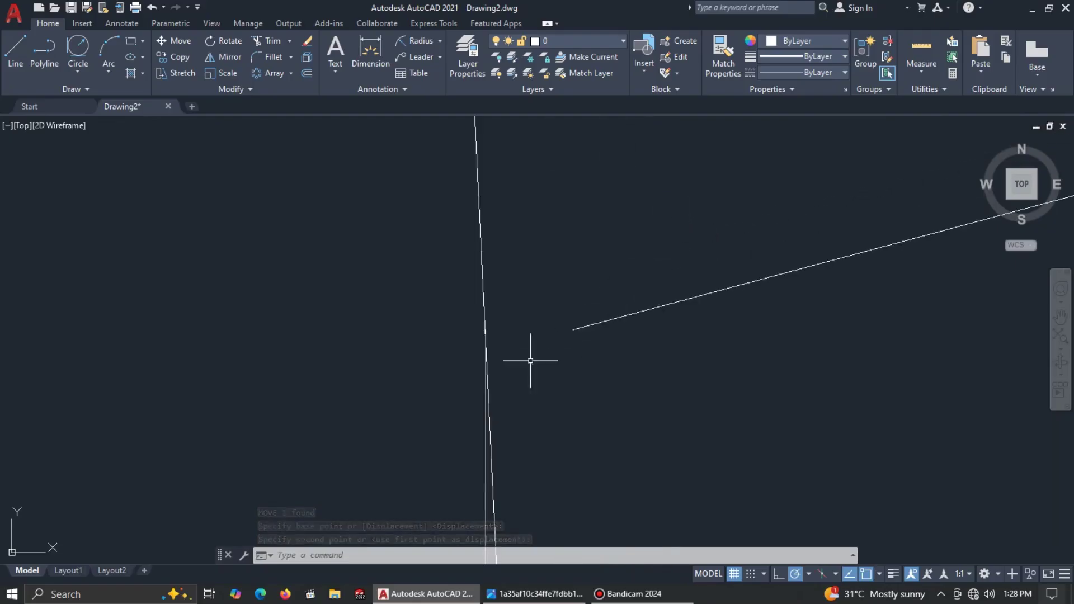
click(490, 456)
middle_drag(531, 323, 688, 304)
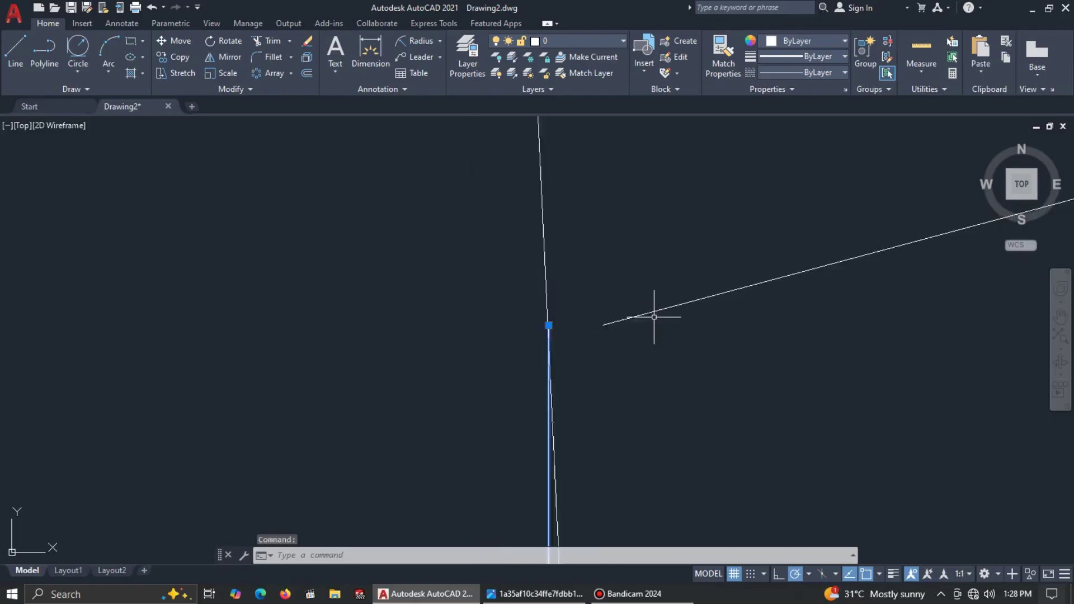
scroll(688, 305, down, 5)
middle_drag(857, 337, 654, 315)
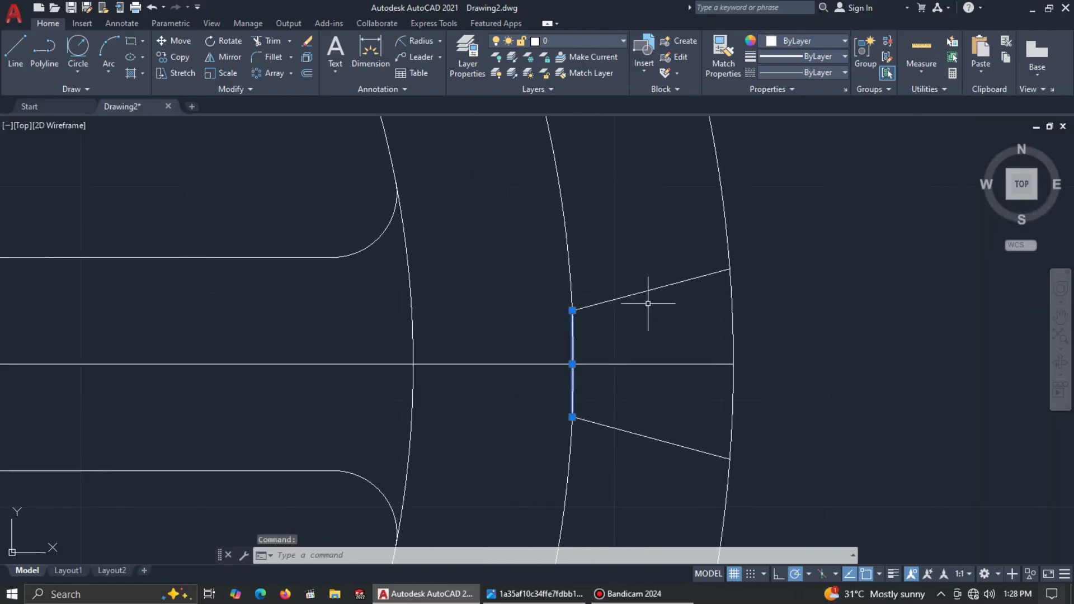
click(651, 290)
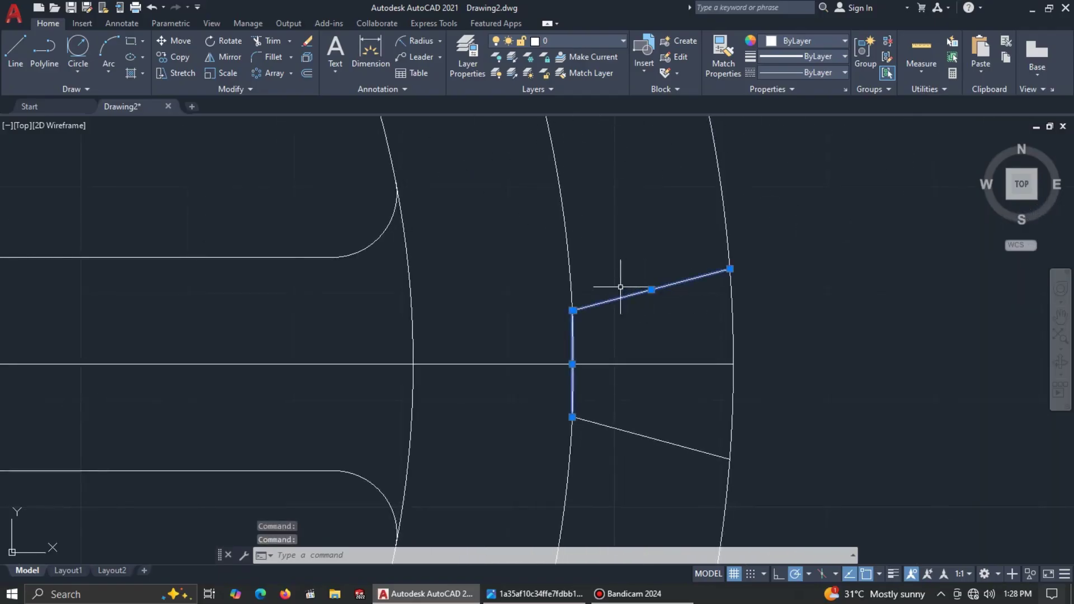
scroll(635, 293, up, 10)
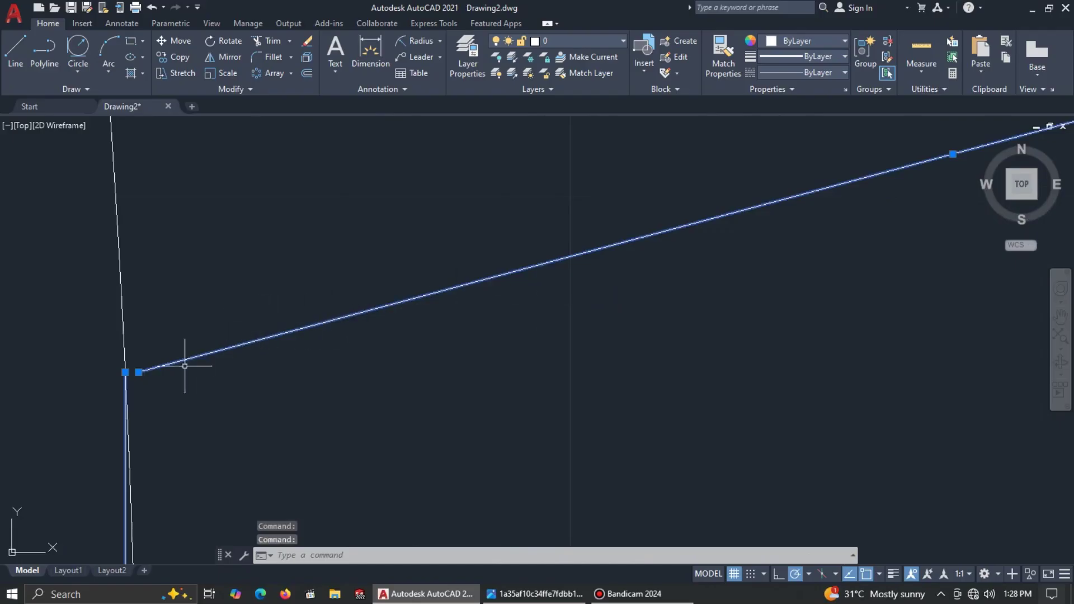
scroll(144, 395, up, 2)
middle_drag(144, 396, 480, 378)
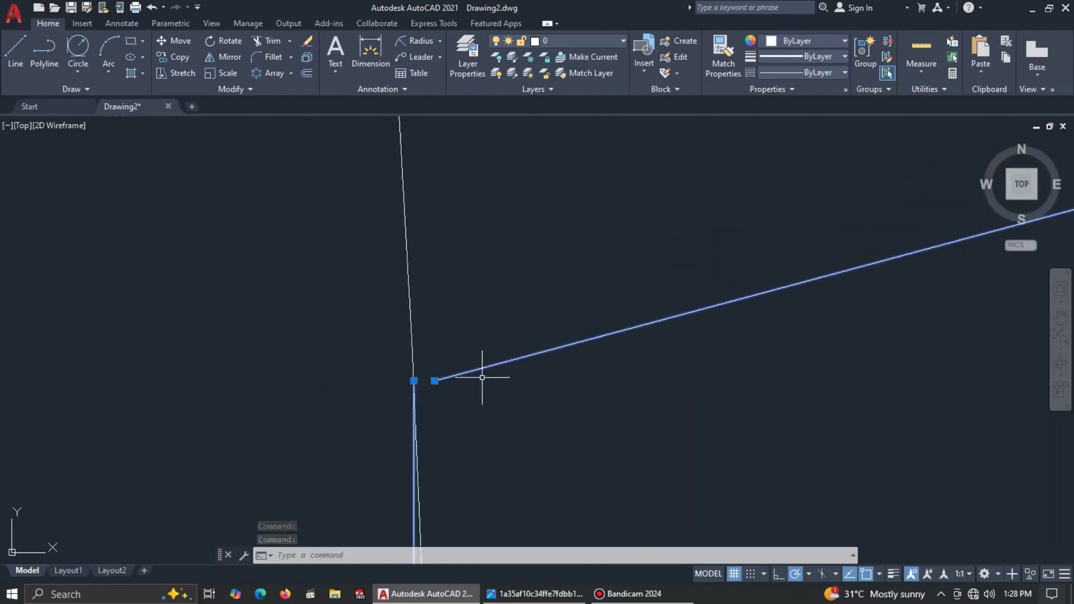
Erase the slanted notch line above the horizontal centre line, between the two outer rim arcs.
scroll(480, 378, down, 3)
key(Escape)
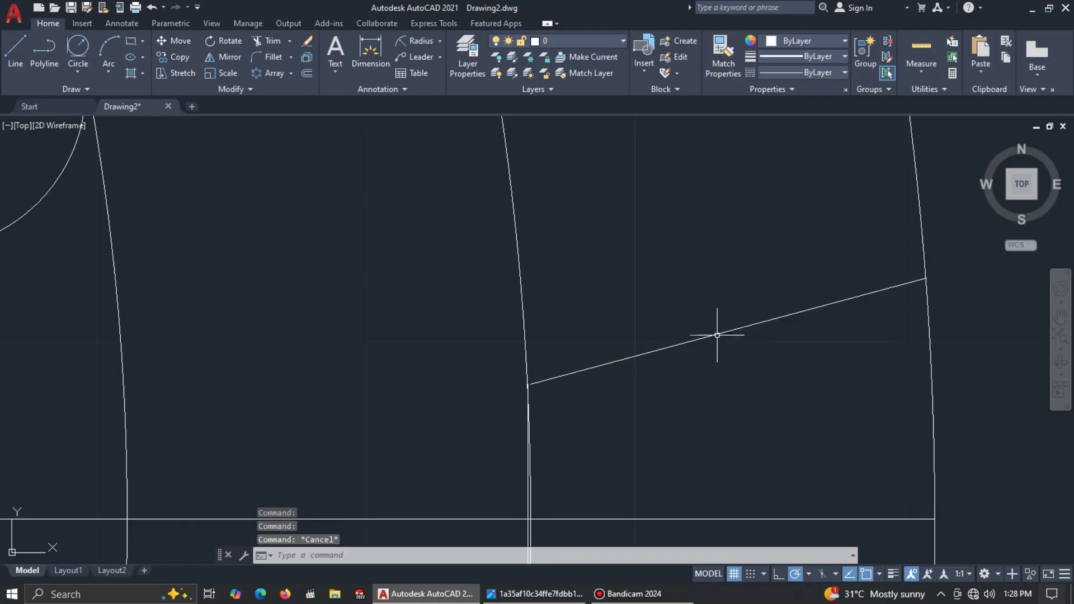
click(717, 336)
key(Delete)
scroll(702, 369, down, 3)
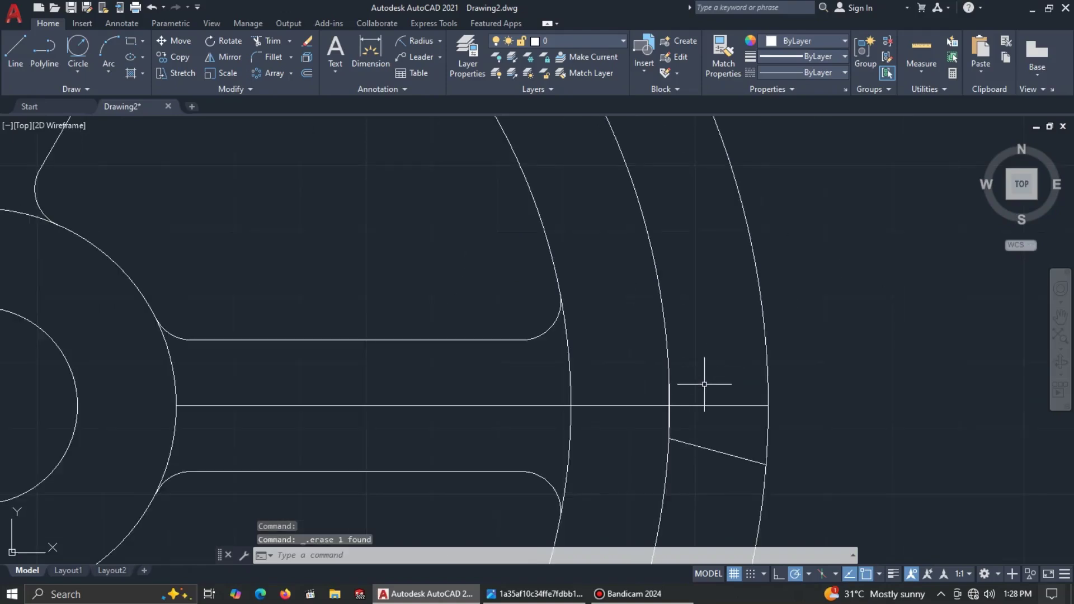
Draw a line at 15° from the upper end of the notch's short vertical line to beyond the outer arc.
scroll(647, 427, up, 3)
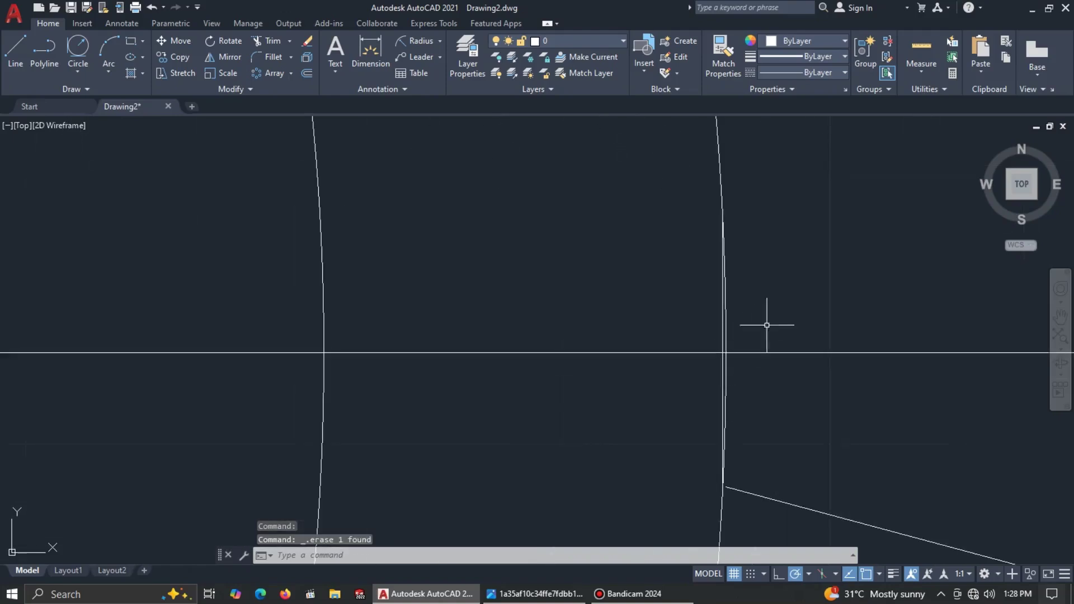
mouse_move(779, 280)
middle_down()
mouse_move(808, 298)
mouse_move(707, 299)
middle_up()
scroll(630, 297, up, 3)
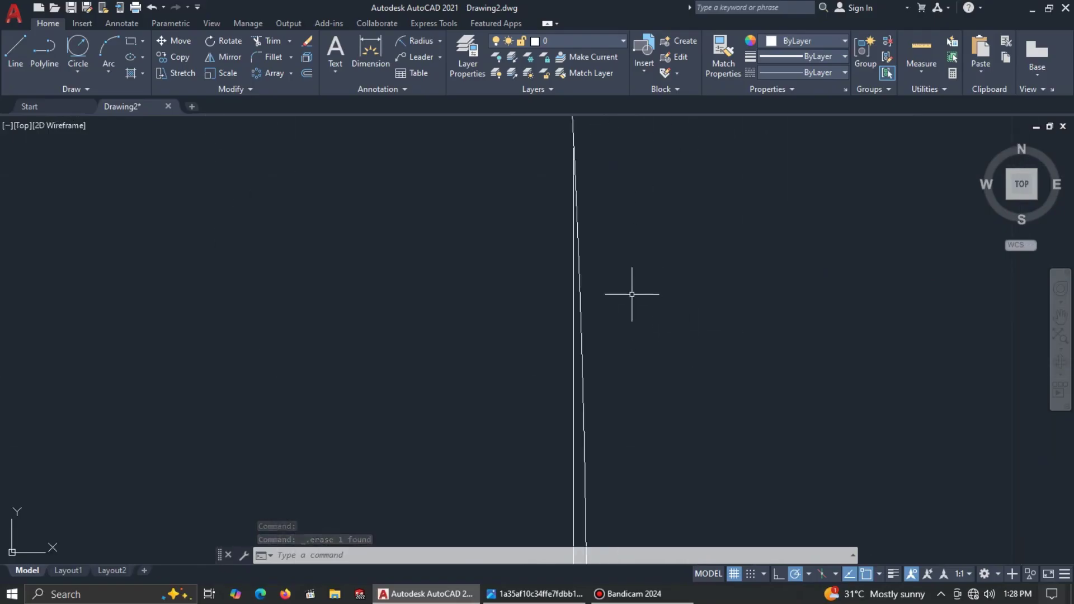
scroll(608, 309, up, 2)
scroll(556, 355, down, 3)
click(17, 52)
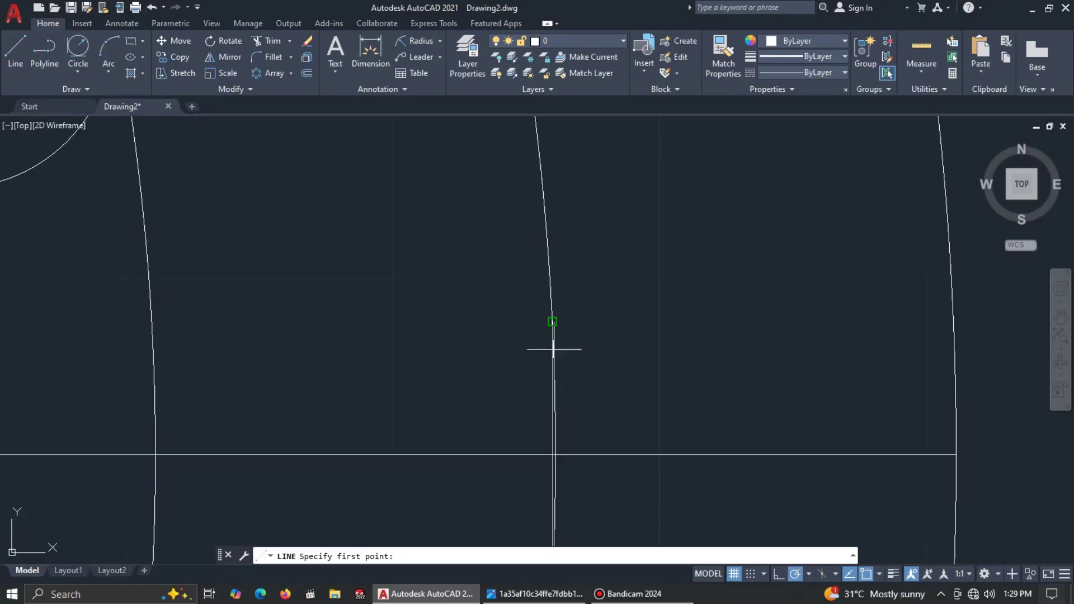
click(552, 321)
scroll(696, 257, down, 4)
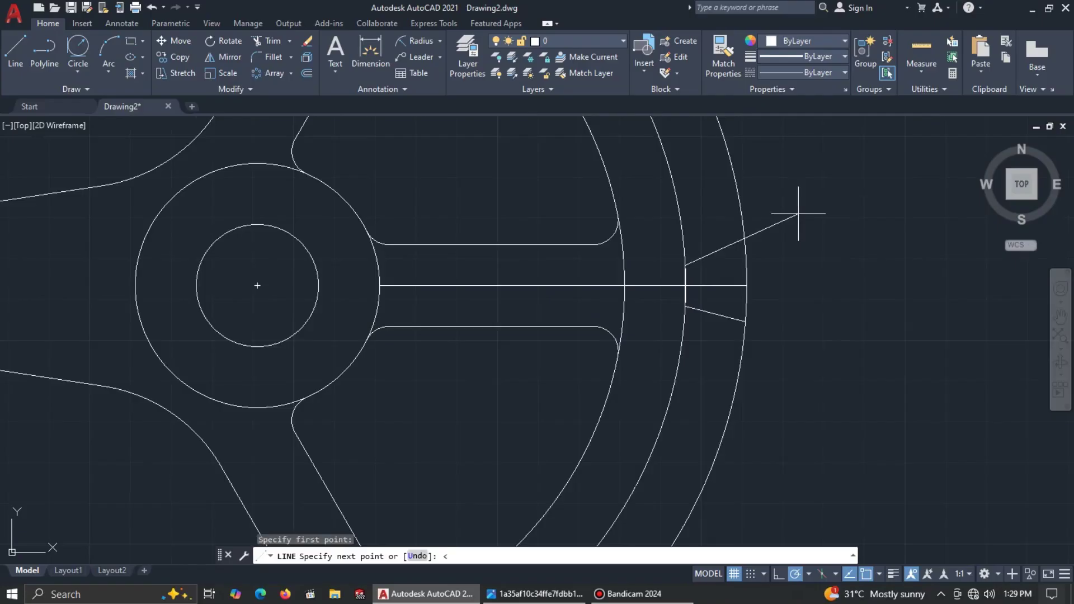
key(Return)
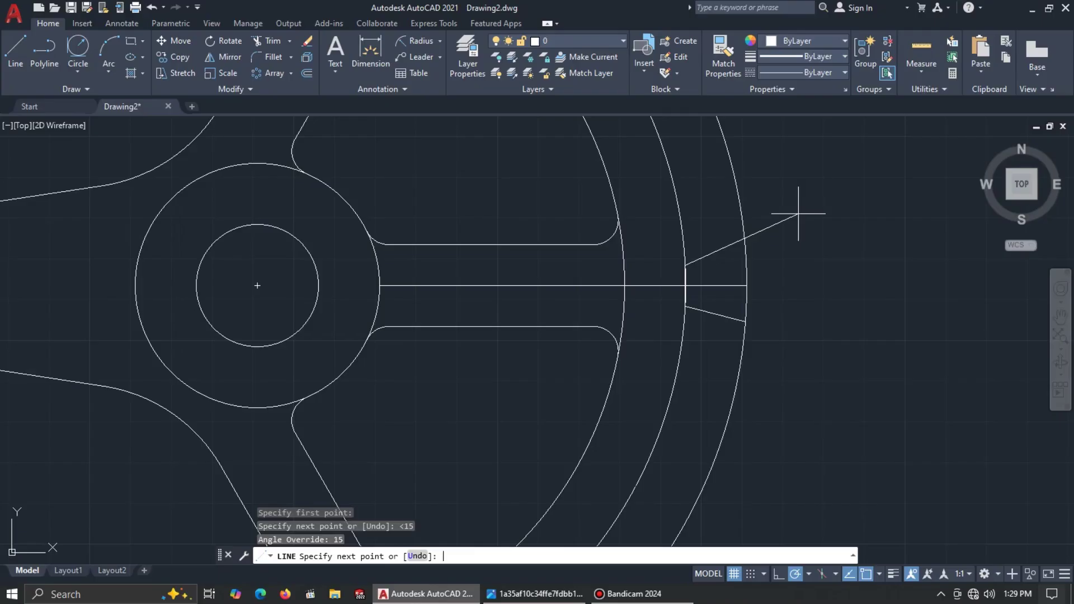
click(794, 237)
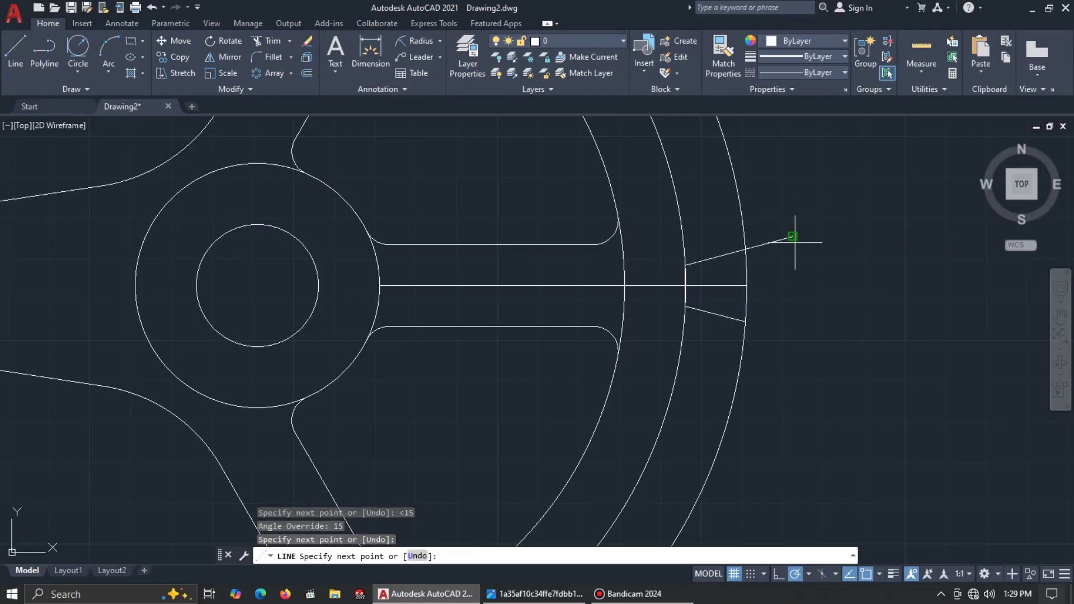
key(Escape)
Erase the lower slanted notch line and mirror the 15° line about the horizontal centre line, keeping the source object.
click(713, 314)
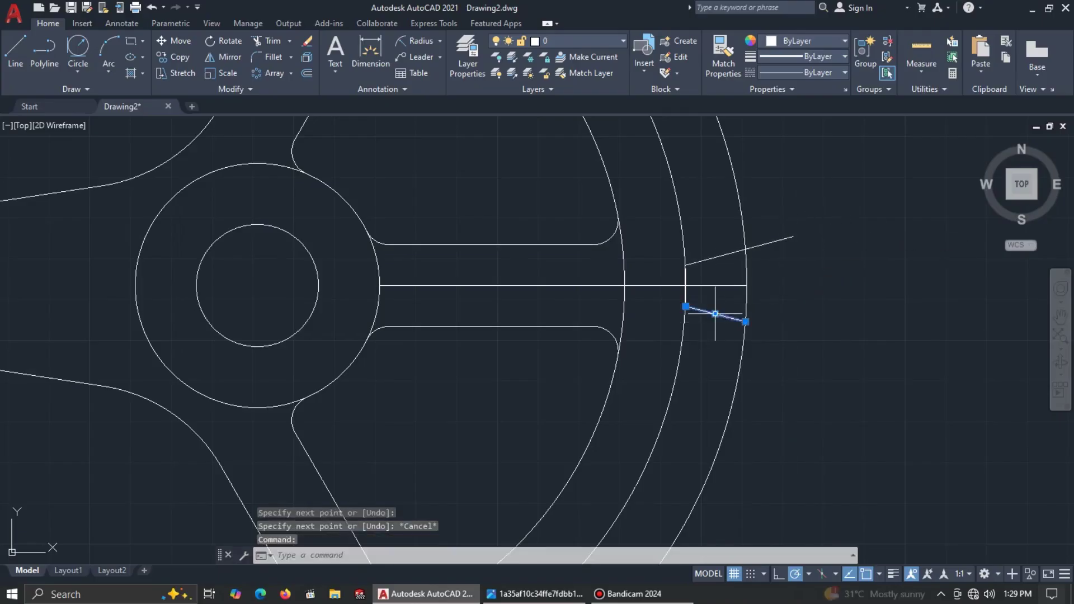
key(Delete)
click(794, 233)
click(780, 220)
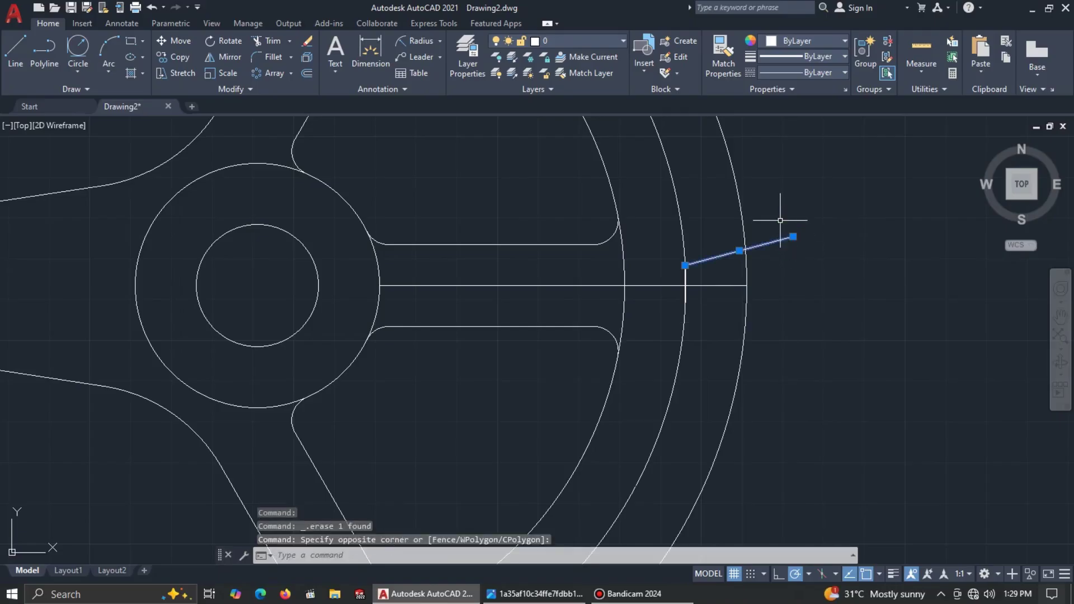
text(M)
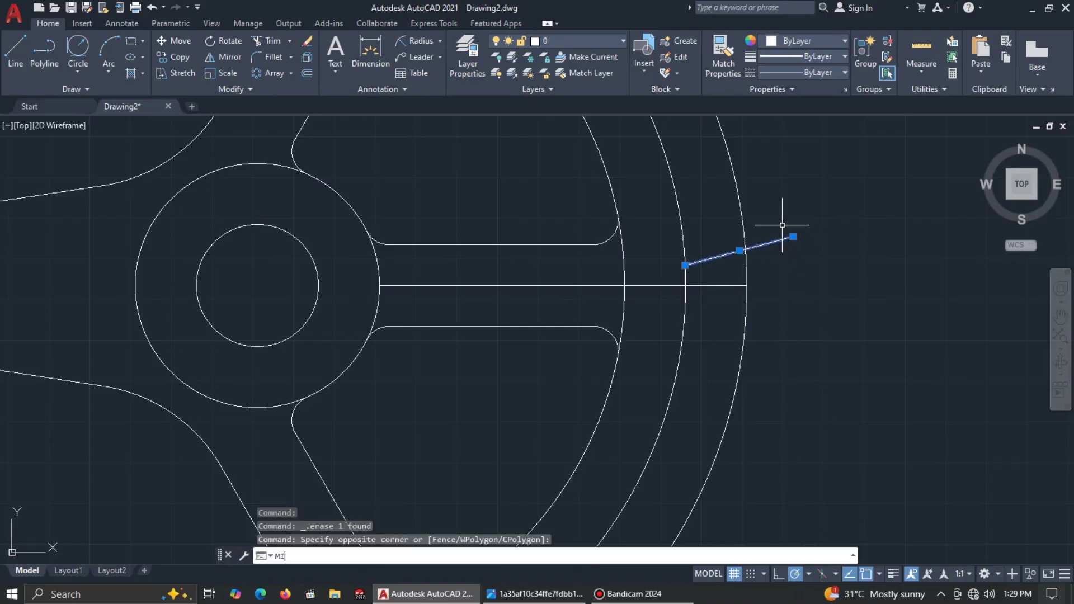
text(I)
key(Return)
click(686, 286)
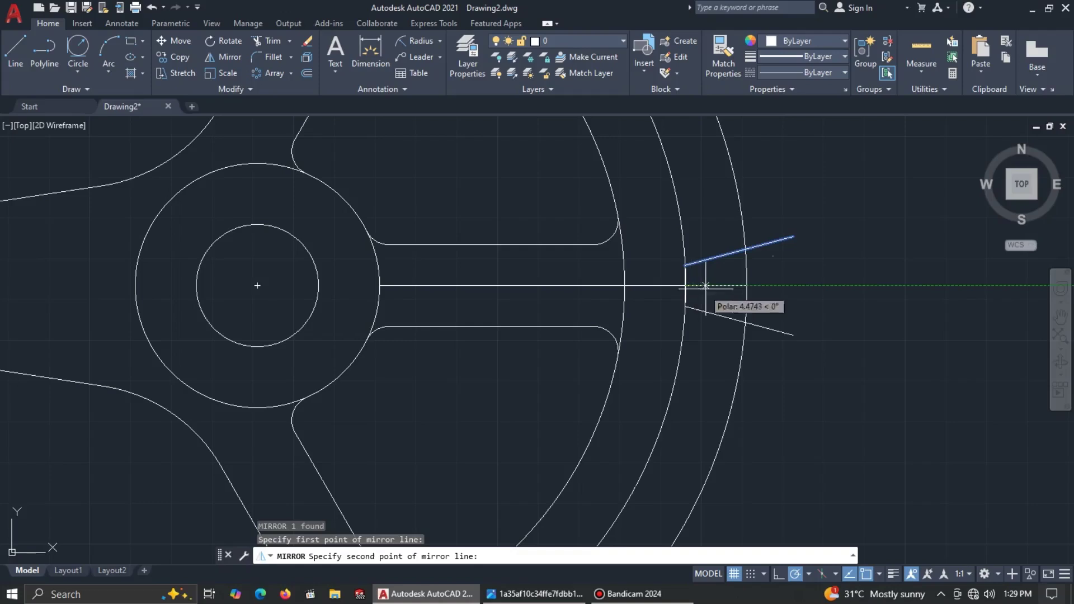
click(794, 285)
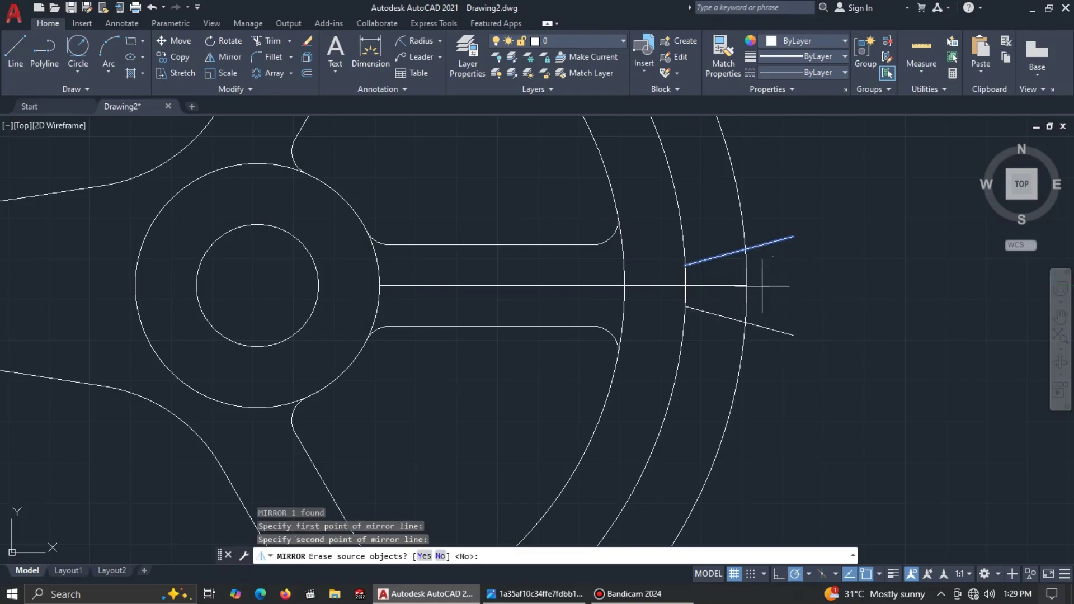
click(441, 556)
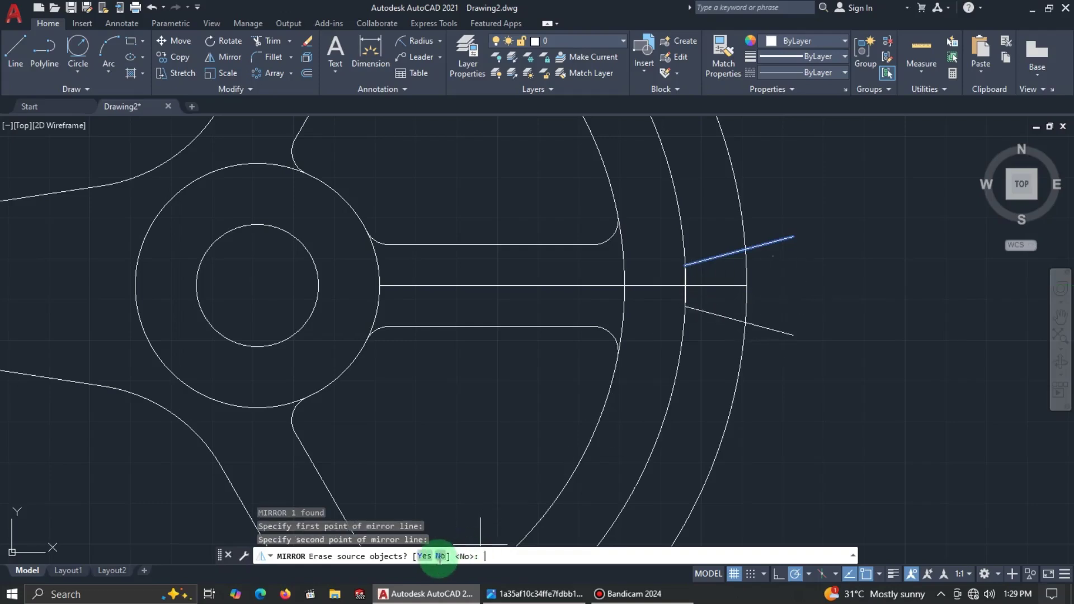
Trim the ends of both slanted notch lines that extend beyond the outer rim arc.
scroll(696, 431, up, 6)
scroll(699, 503, down, 6)
text(T)
key(Return)
scroll(863, 383, down, 2)
click(926, 329)
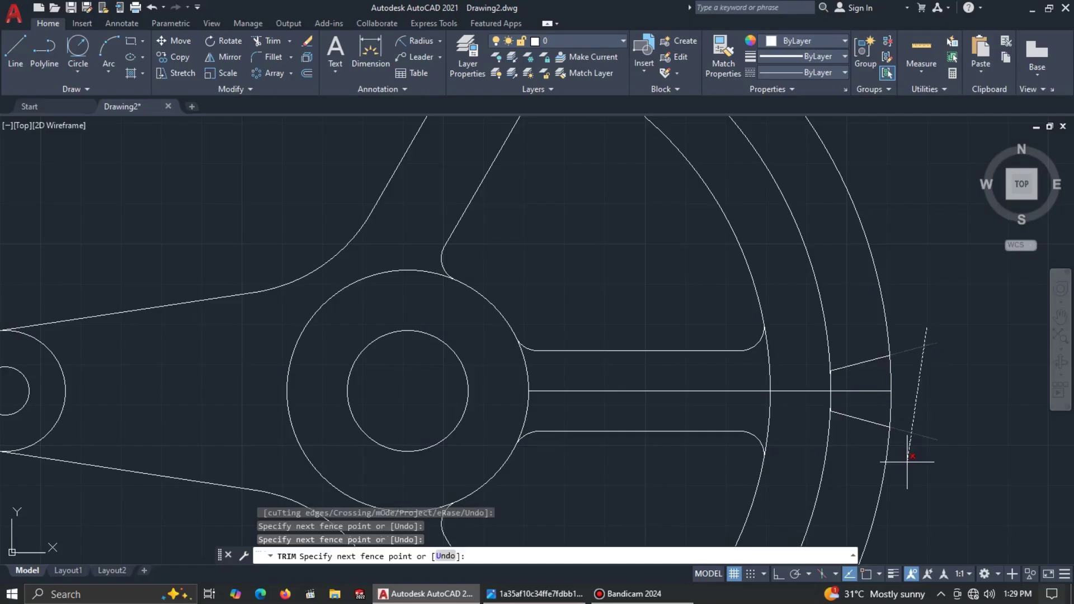
key(Return)
middle_drag(960, 415, 758, 392)
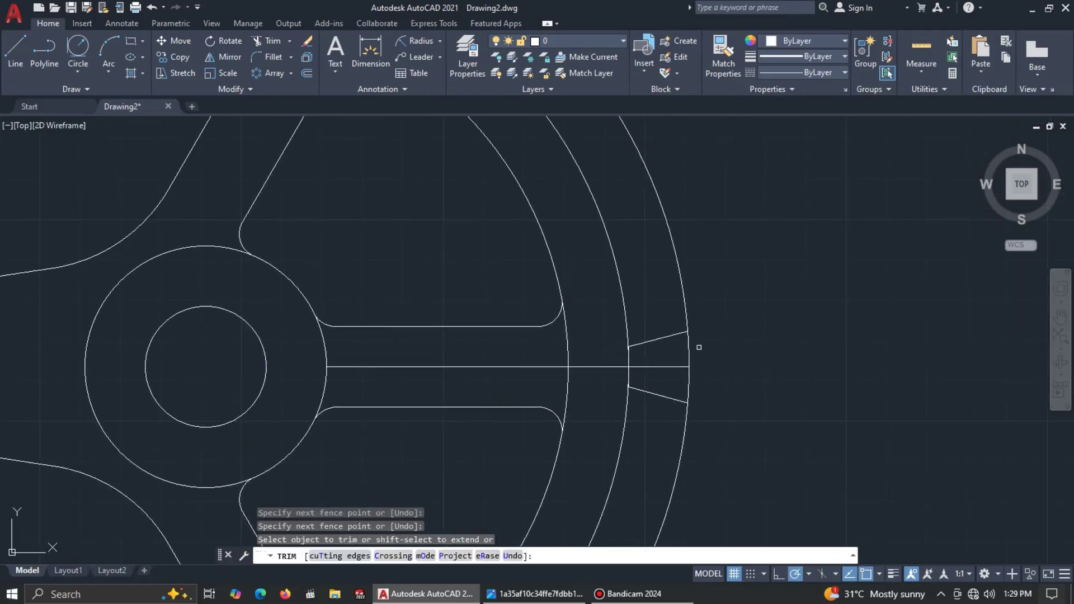
scroll(698, 347, down, 2)
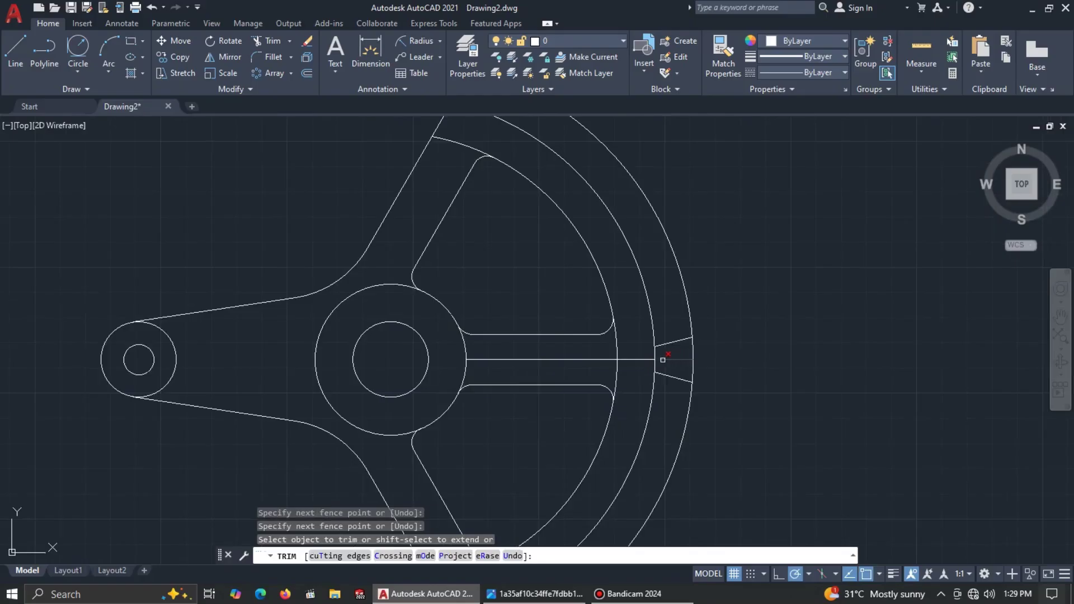
scroll(722, 352, down, 4)
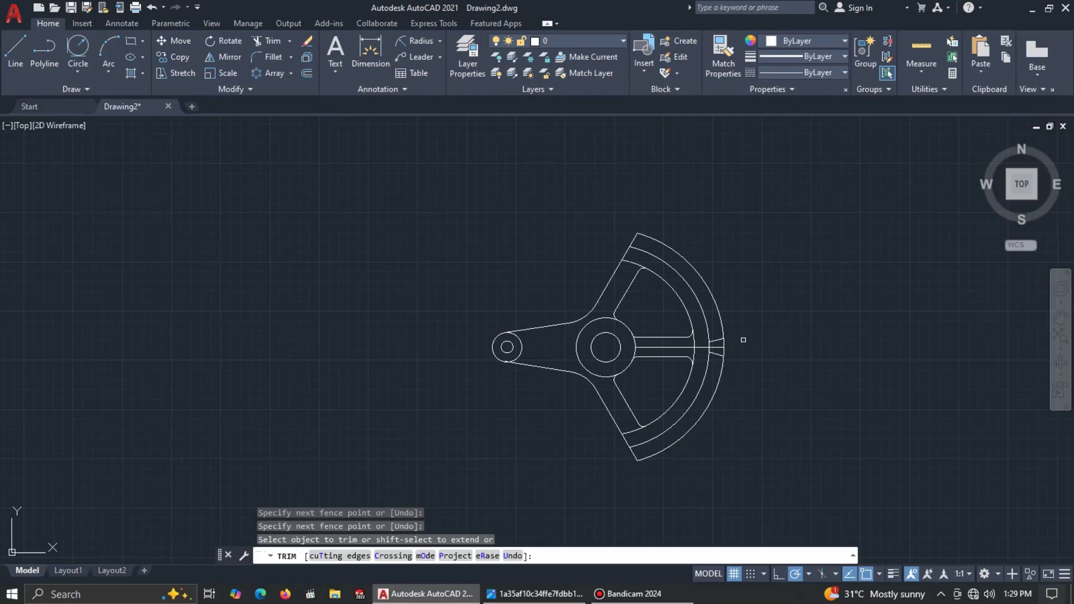
scroll(643, 360, up, 1)
key(Escape)
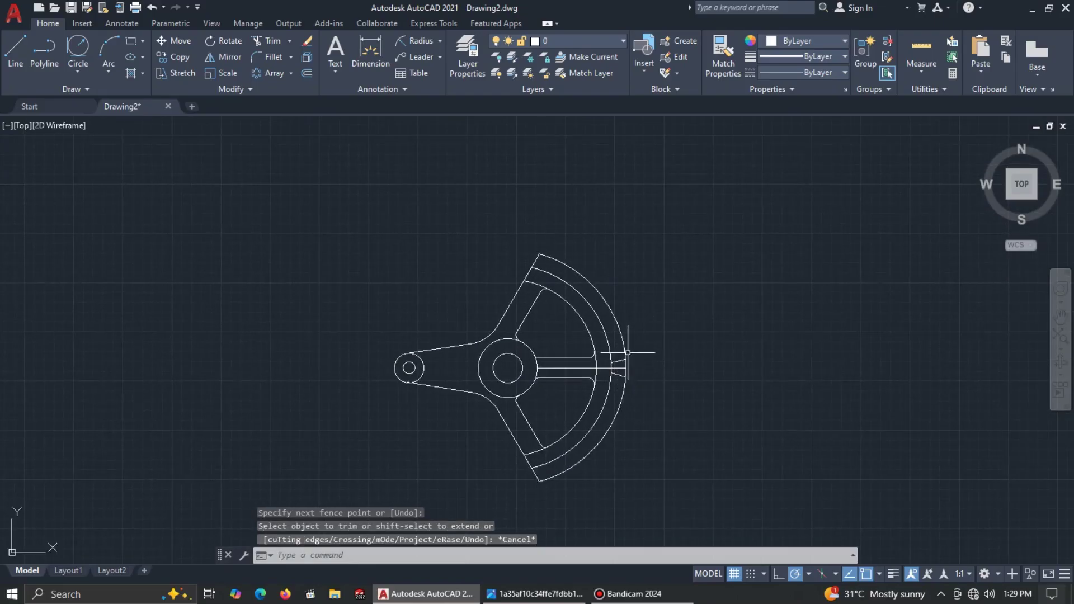
Check the notch layout in the reference image, then create a polar array of both slanted notch lines around the hub centre.
key(alt+Tab)
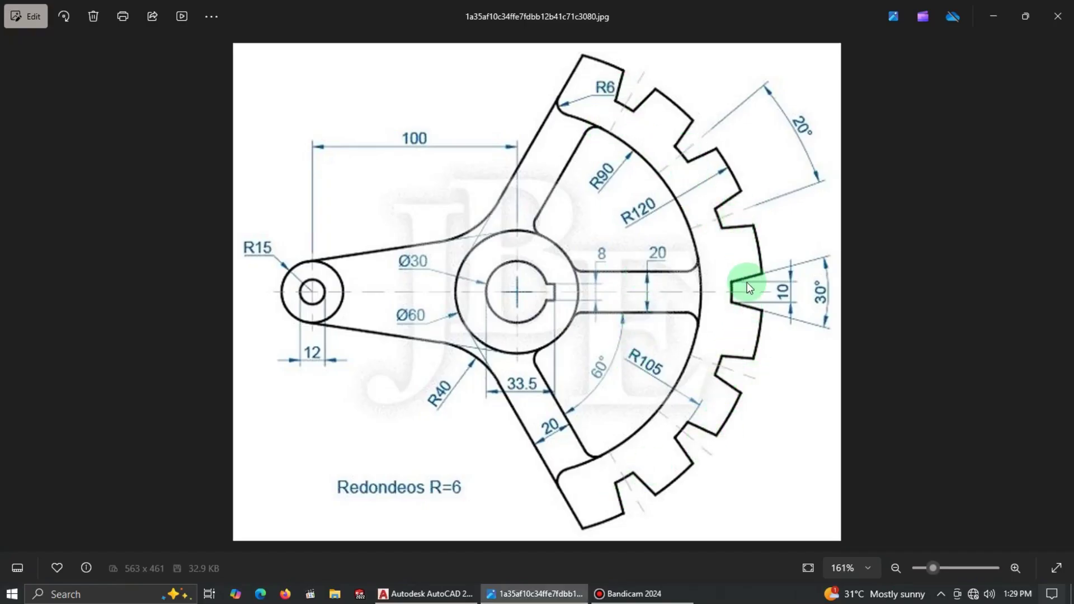
key(alt+Tab)
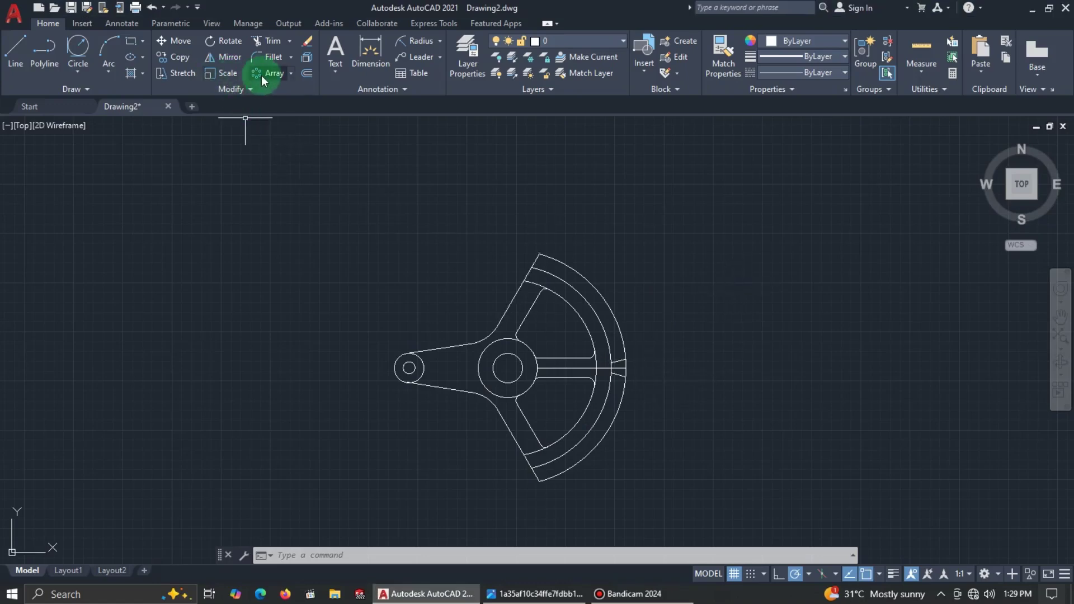
click(289, 73)
click(287, 149)
scroll(641, 408, up, 6)
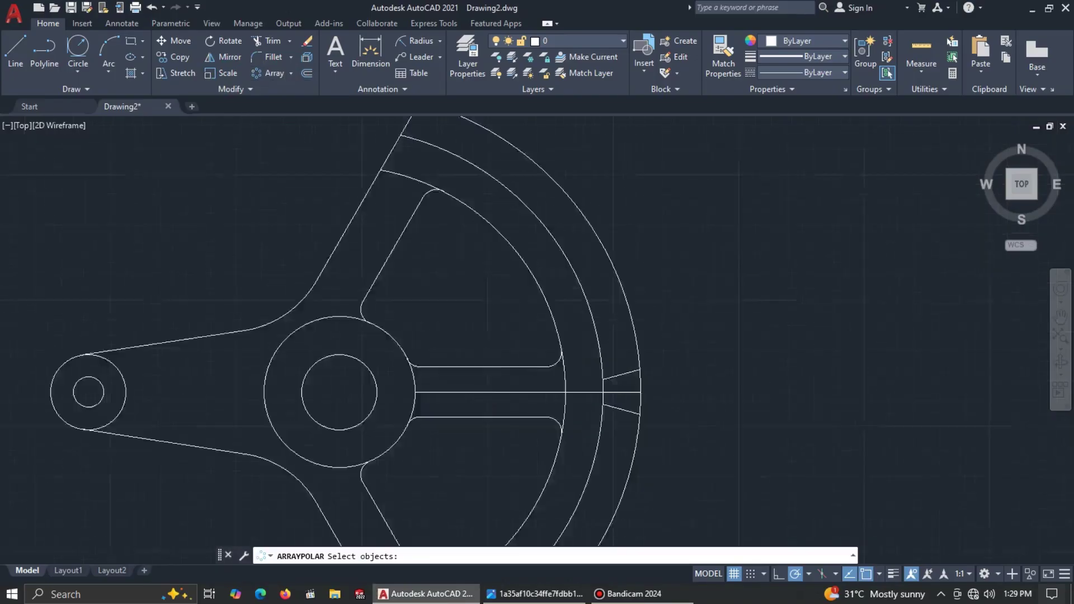
click(636, 407)
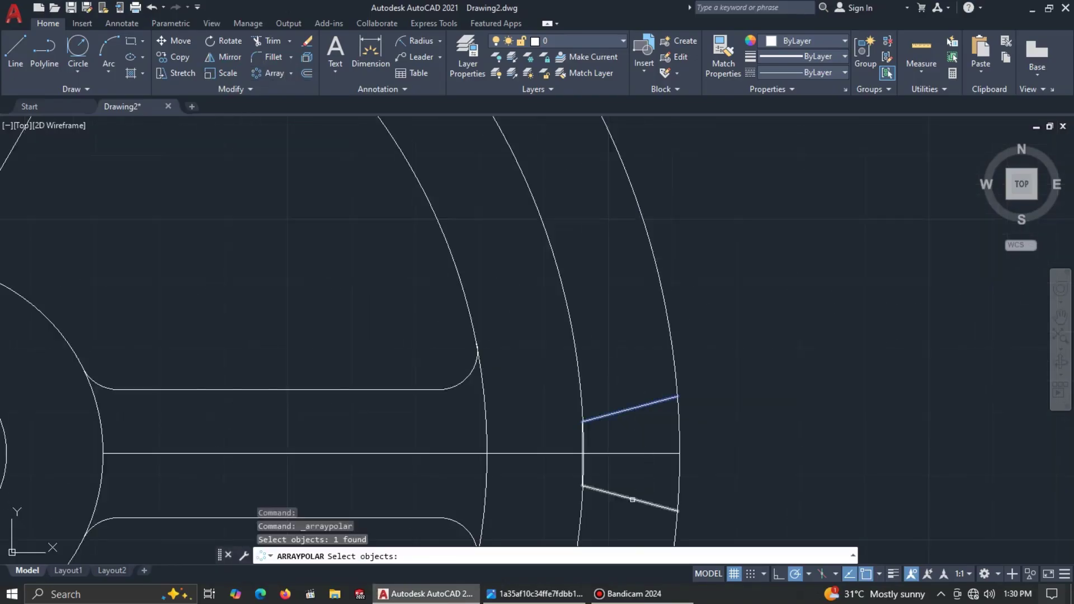
click(631, 499)
scroll(745, 444, down, 4)
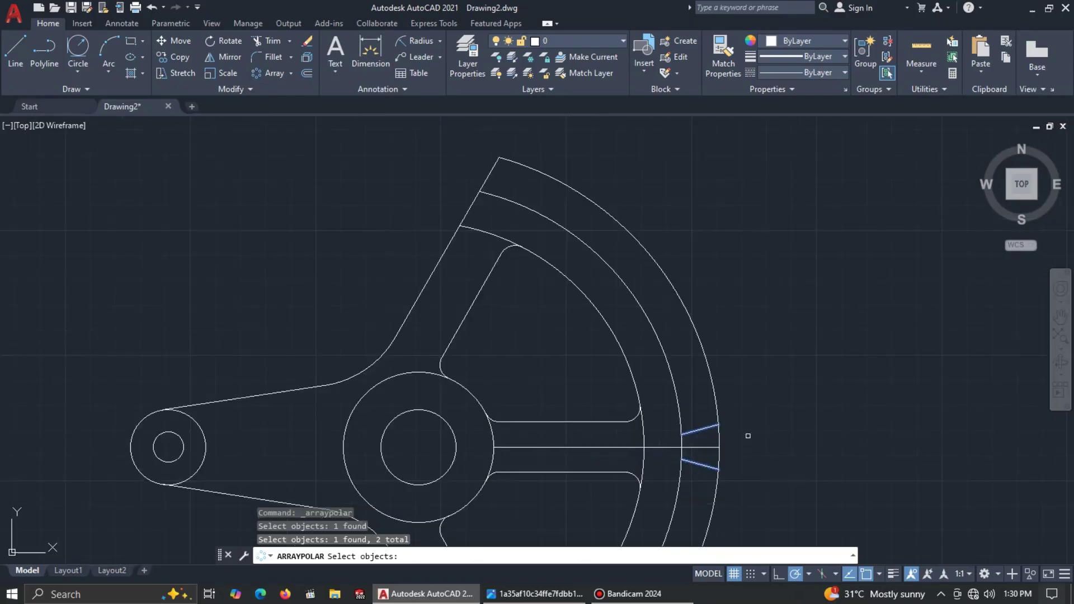
key(Return)
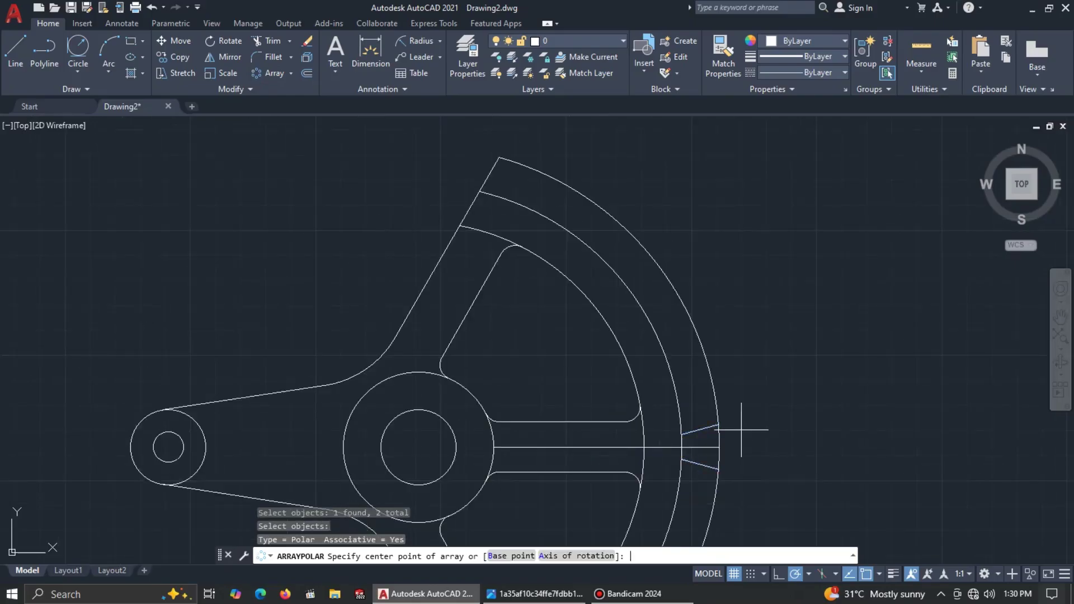
click(419, 447)
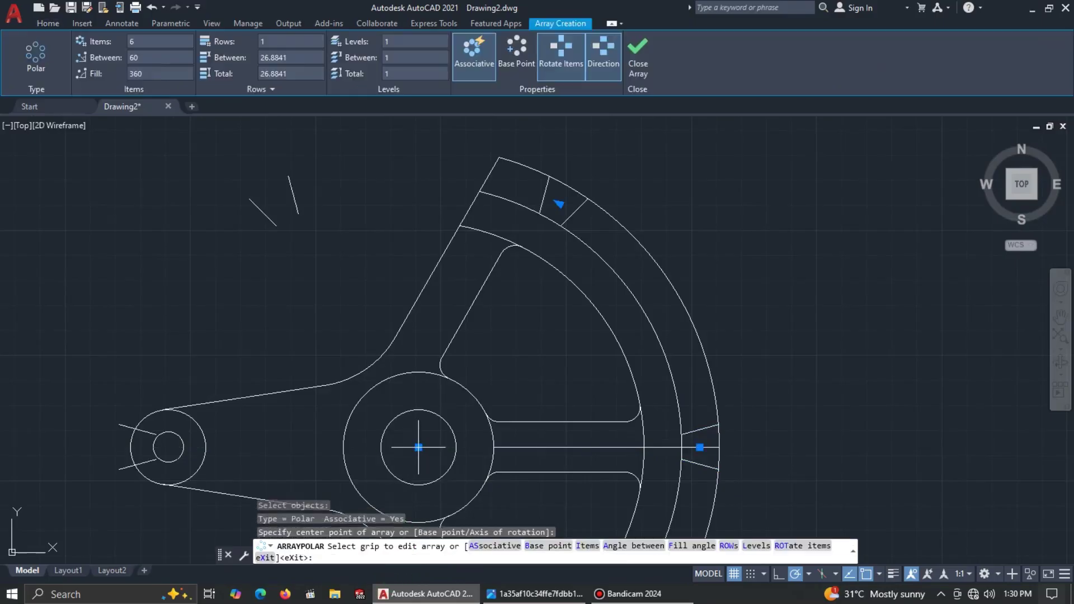
Check the notches in the reference image and set the polar array to 4 items.
key(alt+Tab)
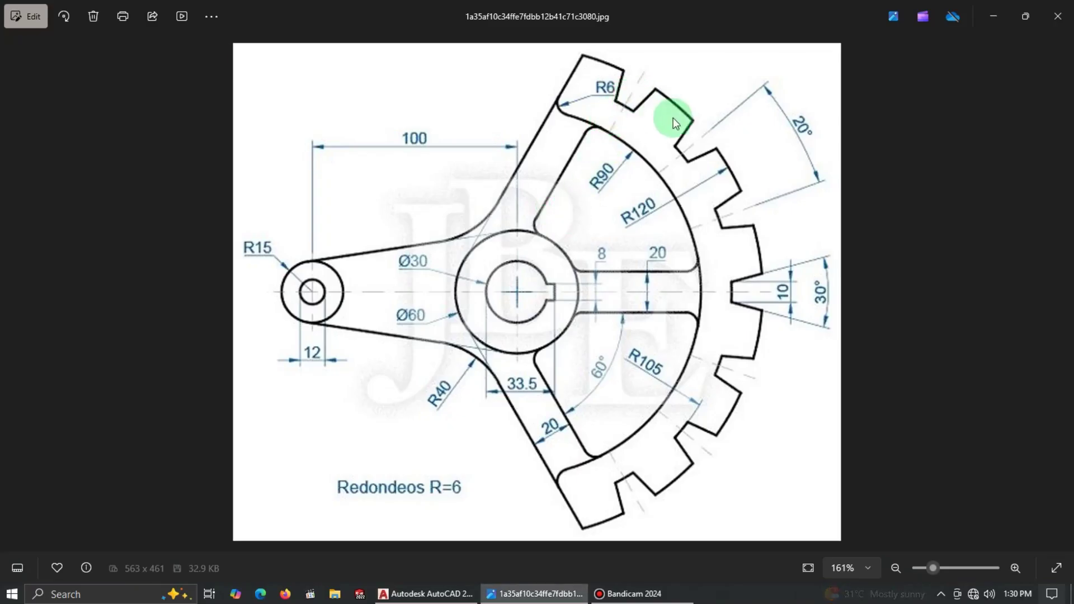
key(alt+Tab)
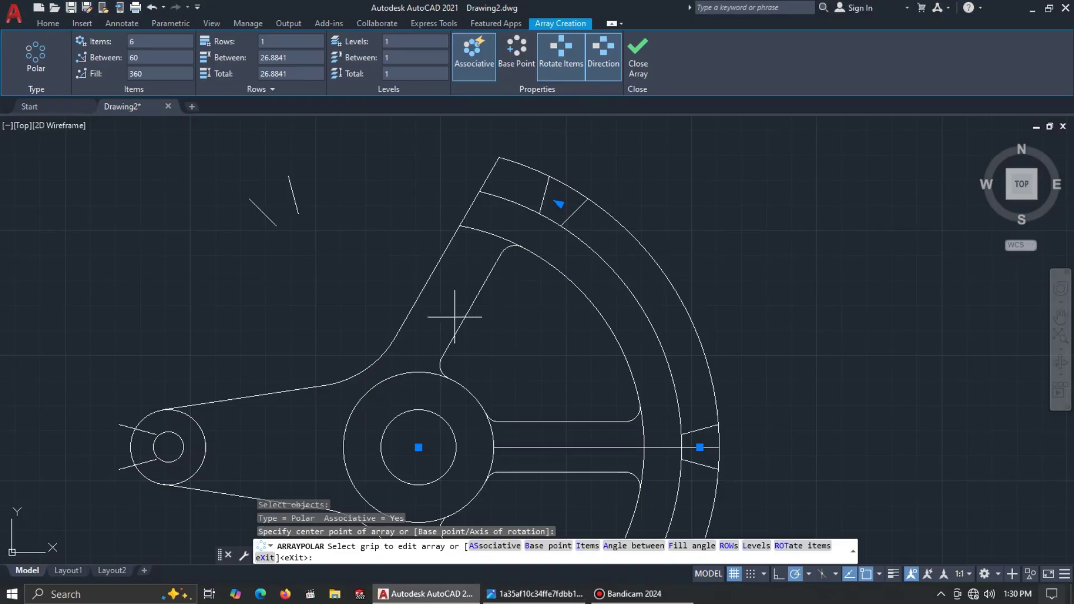
click(147, 44)
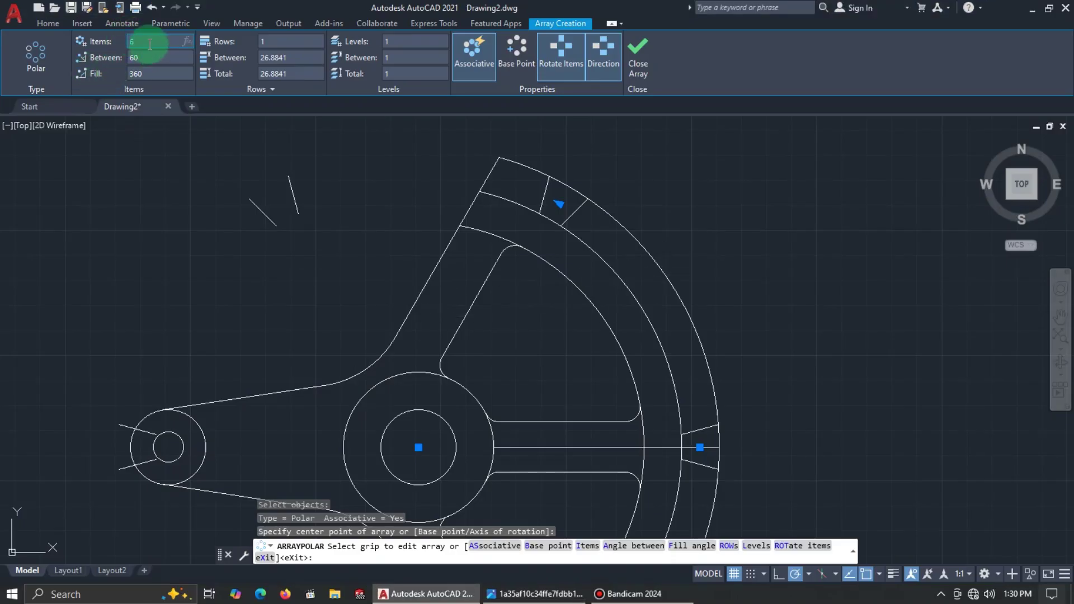
text(4)
key(Return)
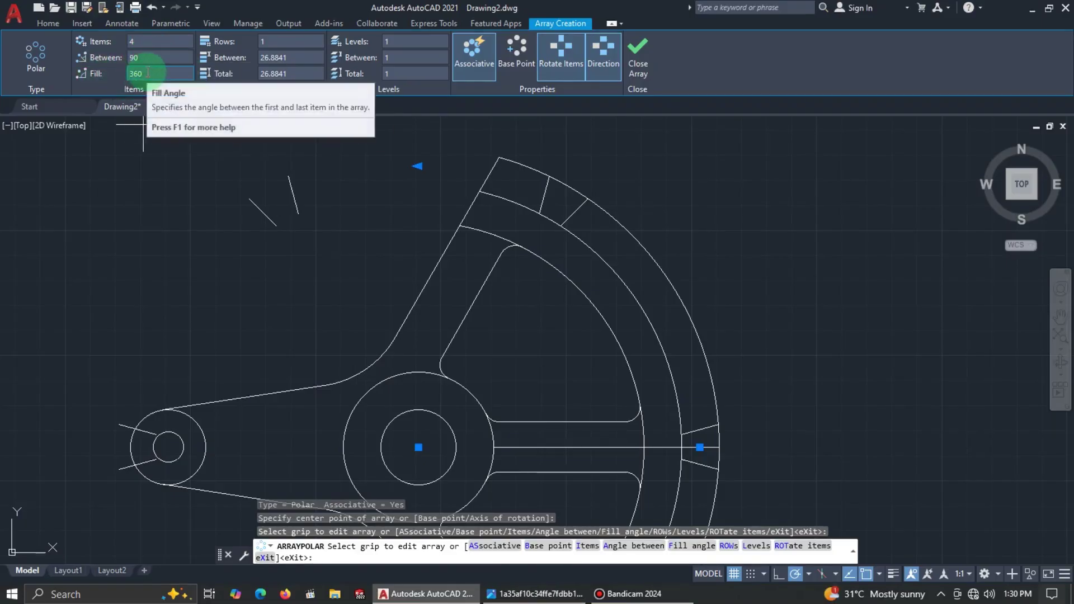
Try a fill angle of 9 for the polar array and check the angles in the reference image.
click(143, 73)
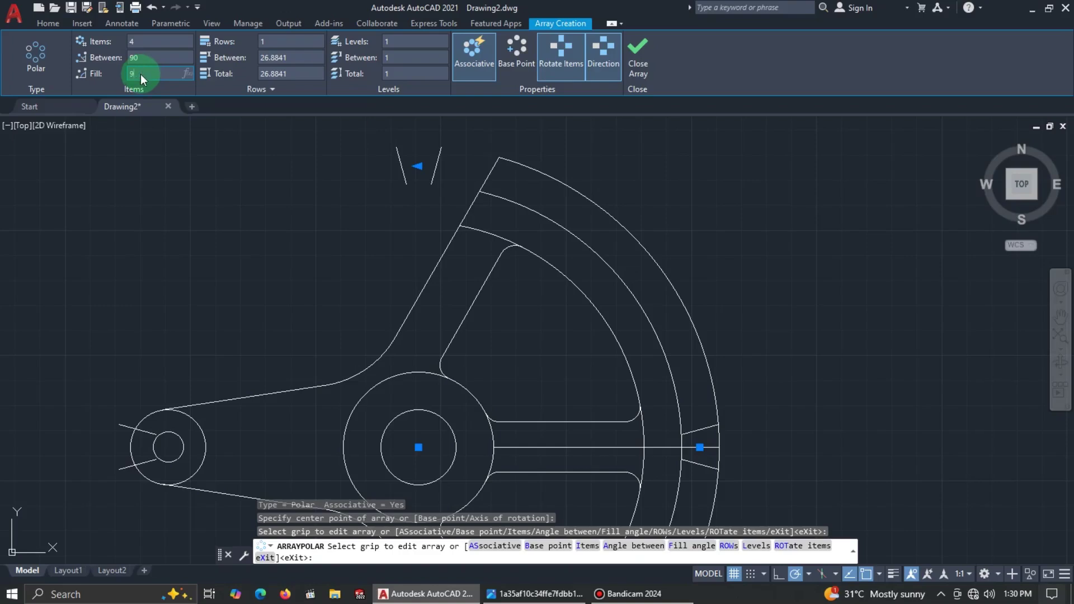
key(alt+Tab)
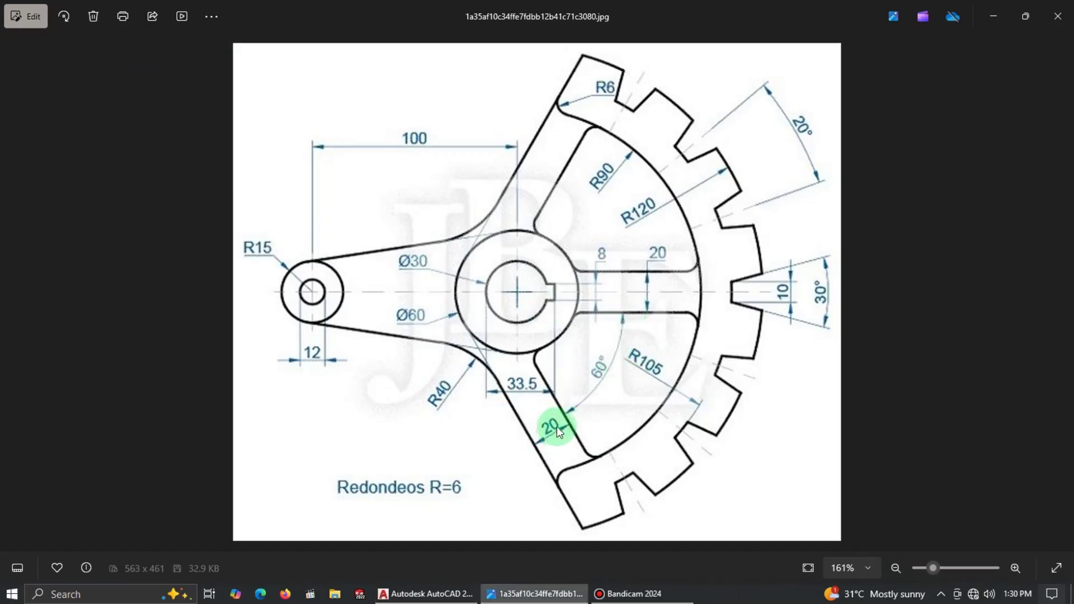
key(alt+Tab)
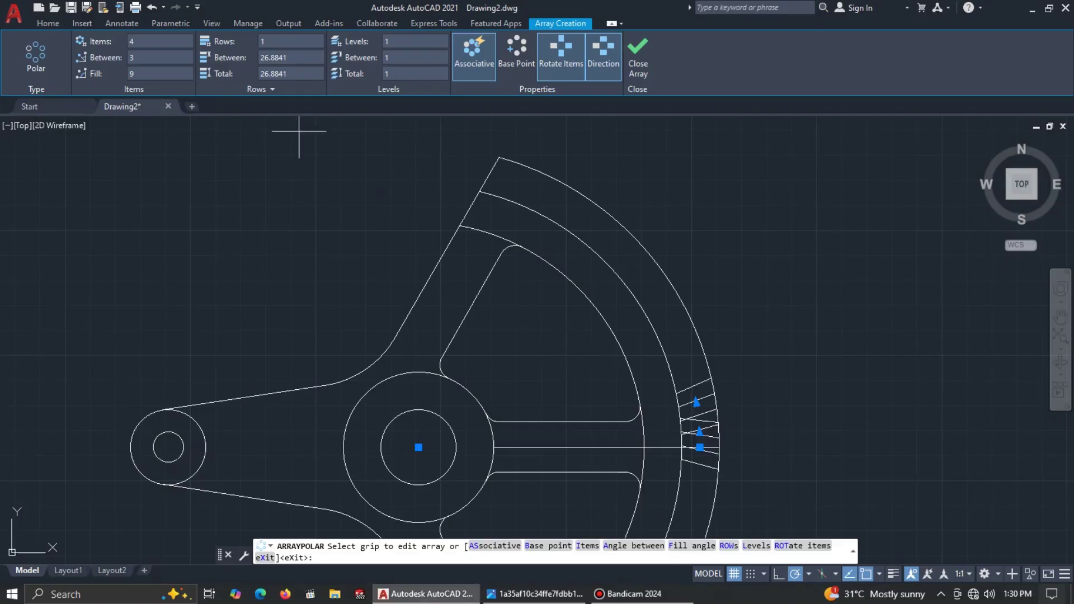
Set the polar array's fill angle to 60 and finish the array.
click(150, 72)
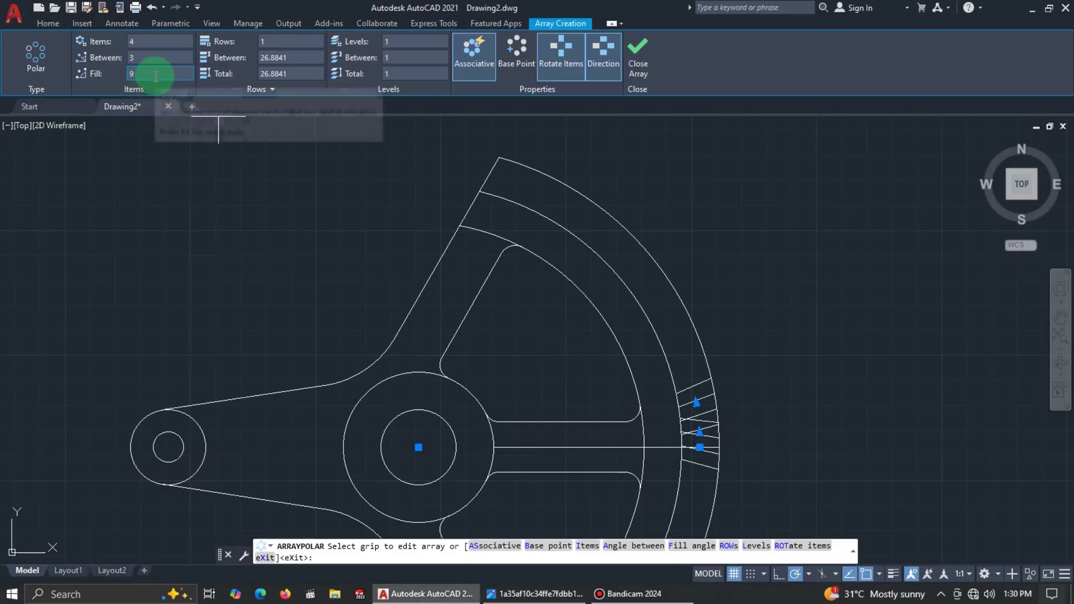
text(6)
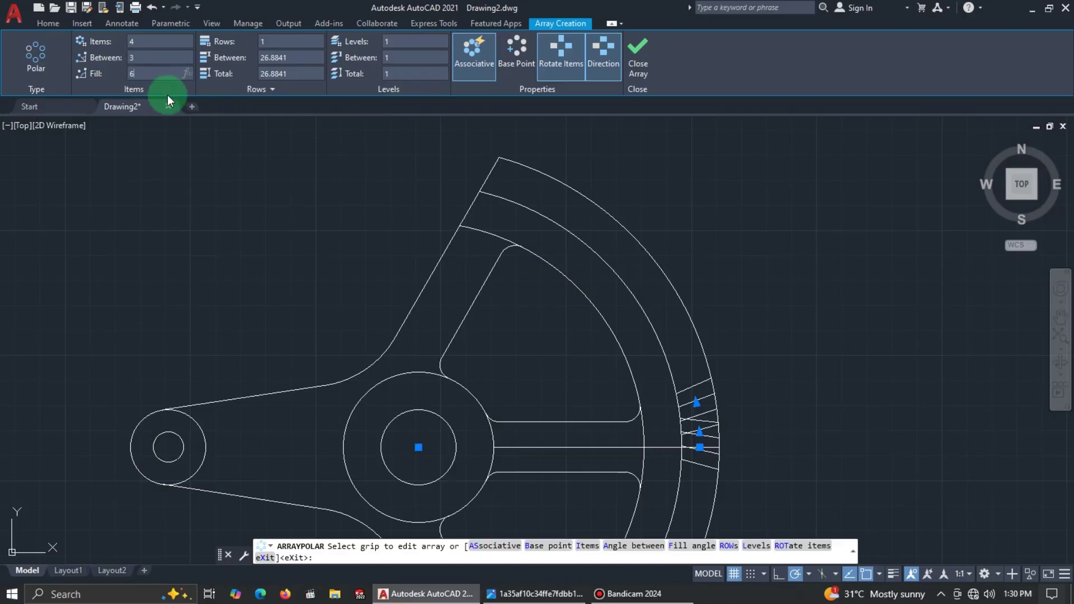
text(0)
key(Return)
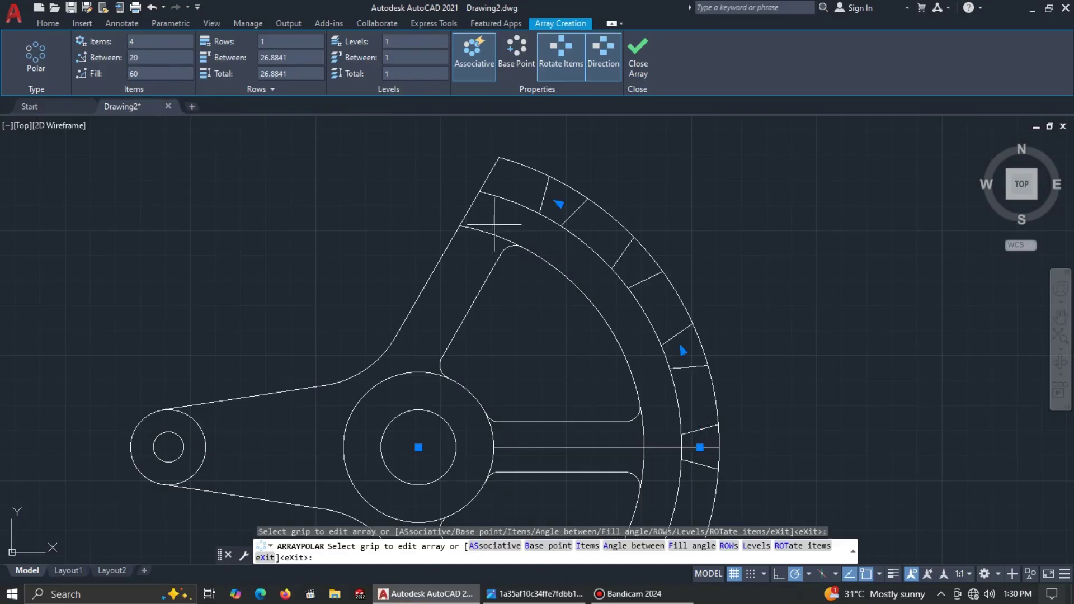
click(639, 52)
scroll(833, 423, down, 3)
key(Escape)
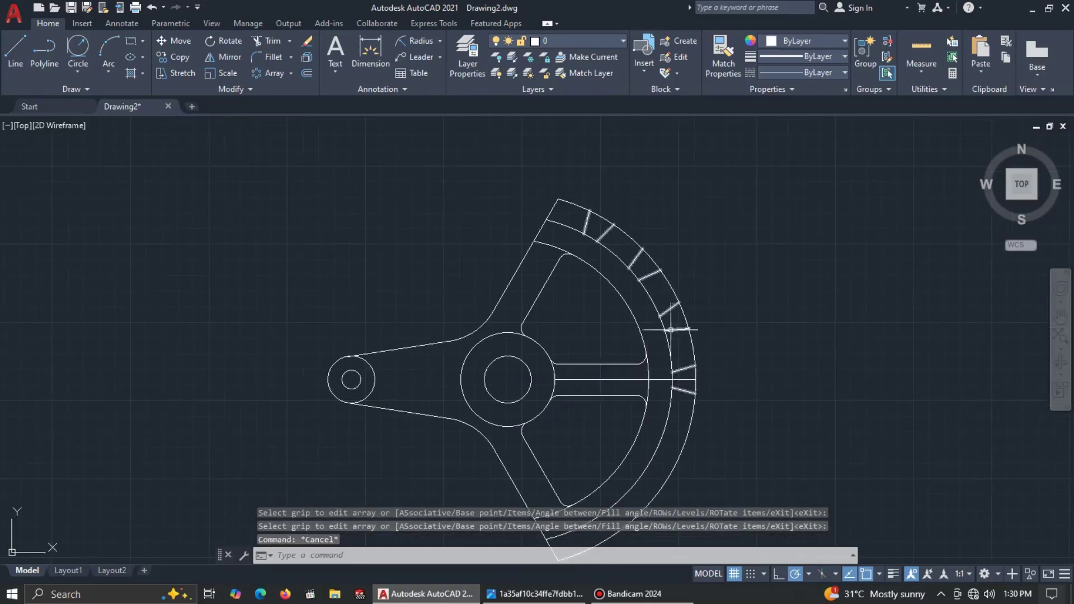
Mirror the notch array about the horizontal centreline through the hub, keeping the source objects.
click(669, 330)
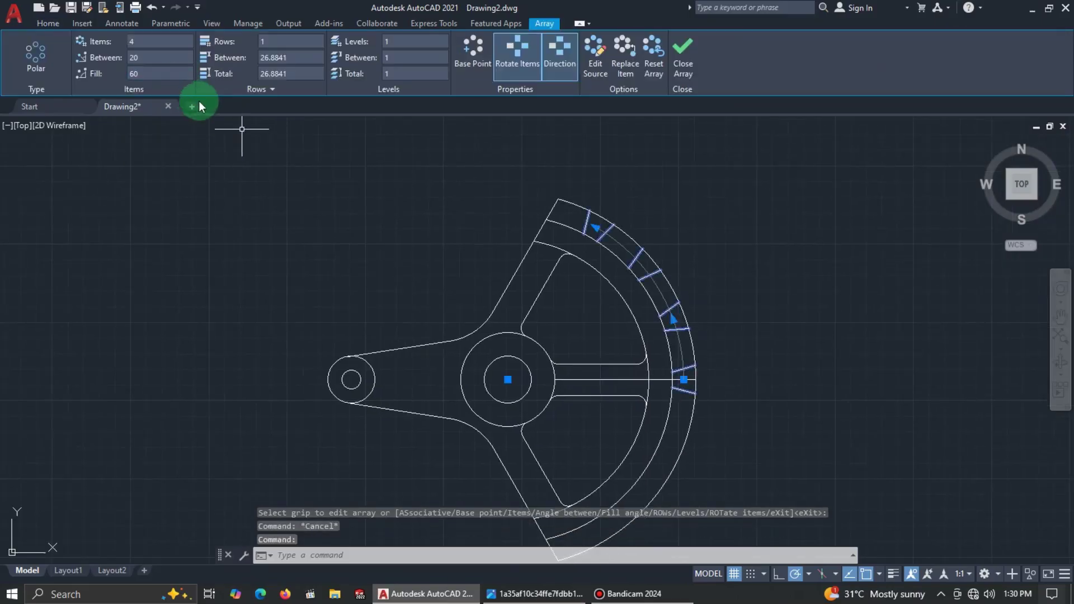
text(mi)
key(Return)
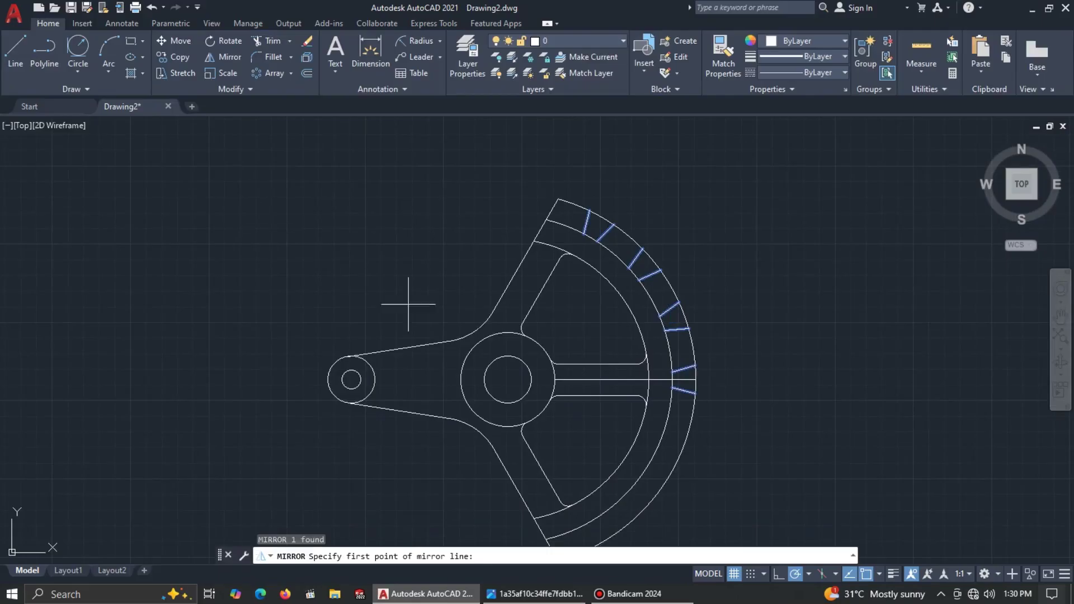
click(515, 373)
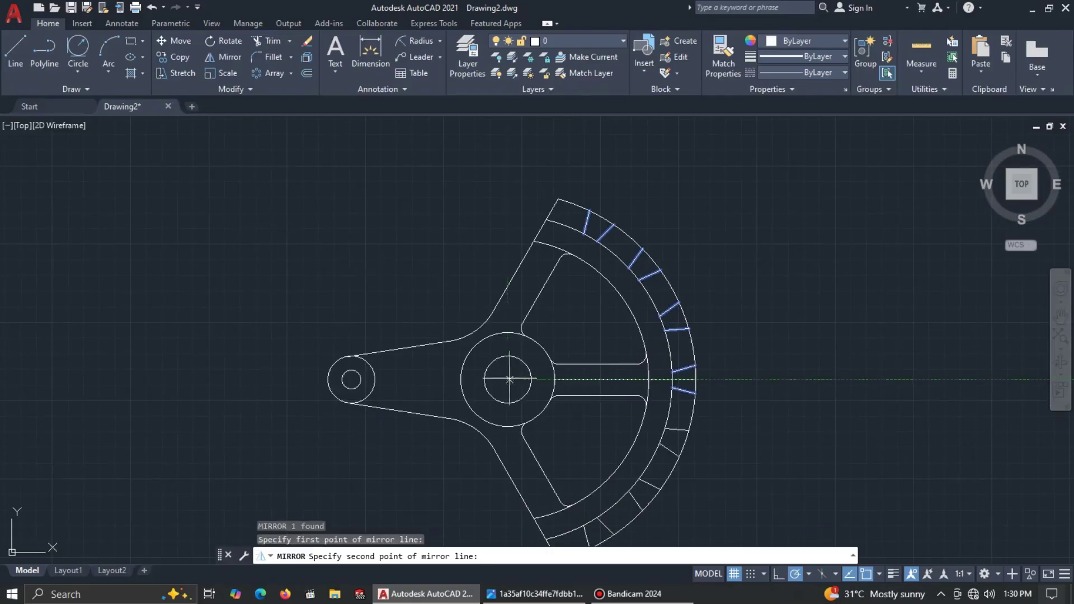
click(582, 377)
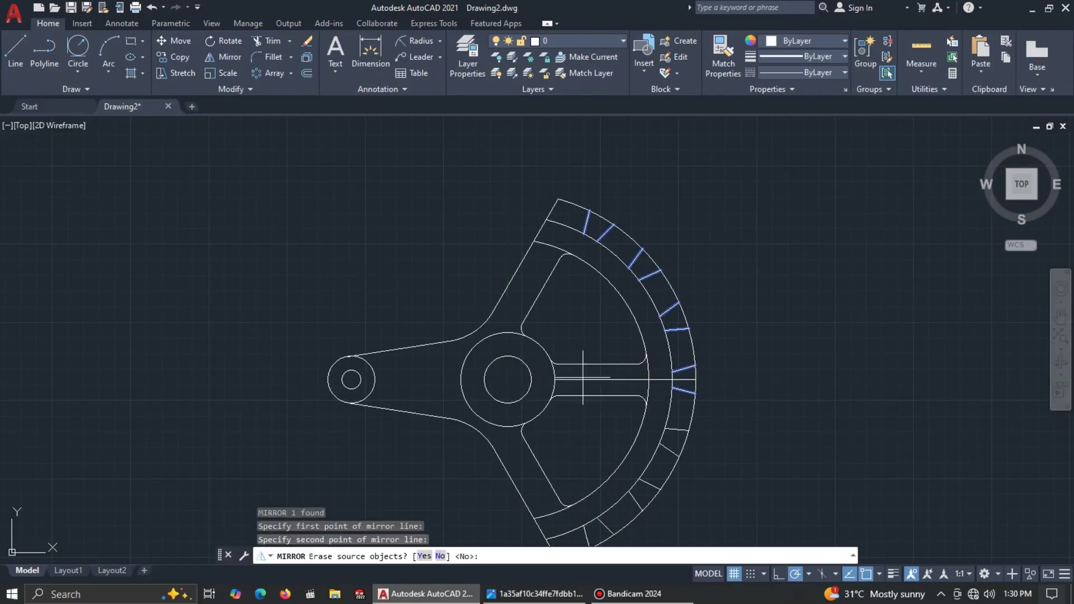
click(440, 556)
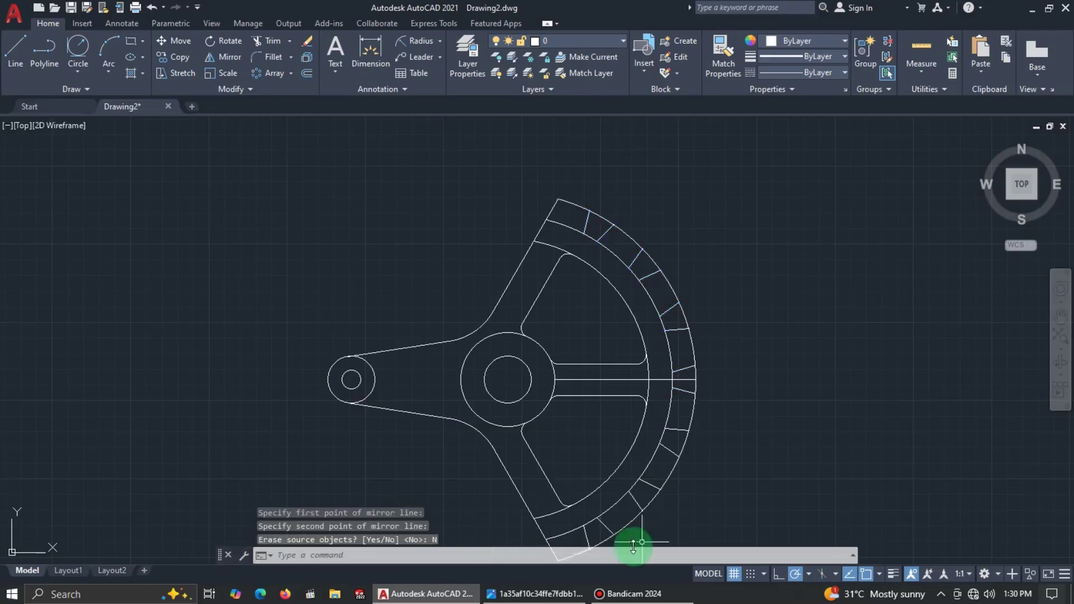
middle_drag(717, 492, 692, 424)
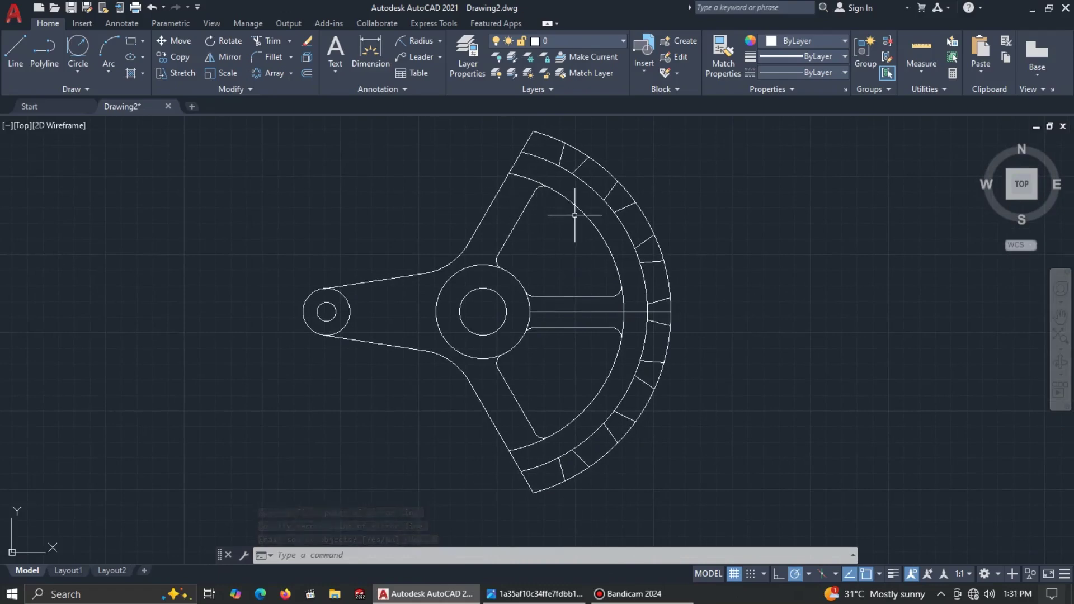
Check the notch shape in the reference image, then explode the upper notch array into separate lines.
key(alt+Tab)
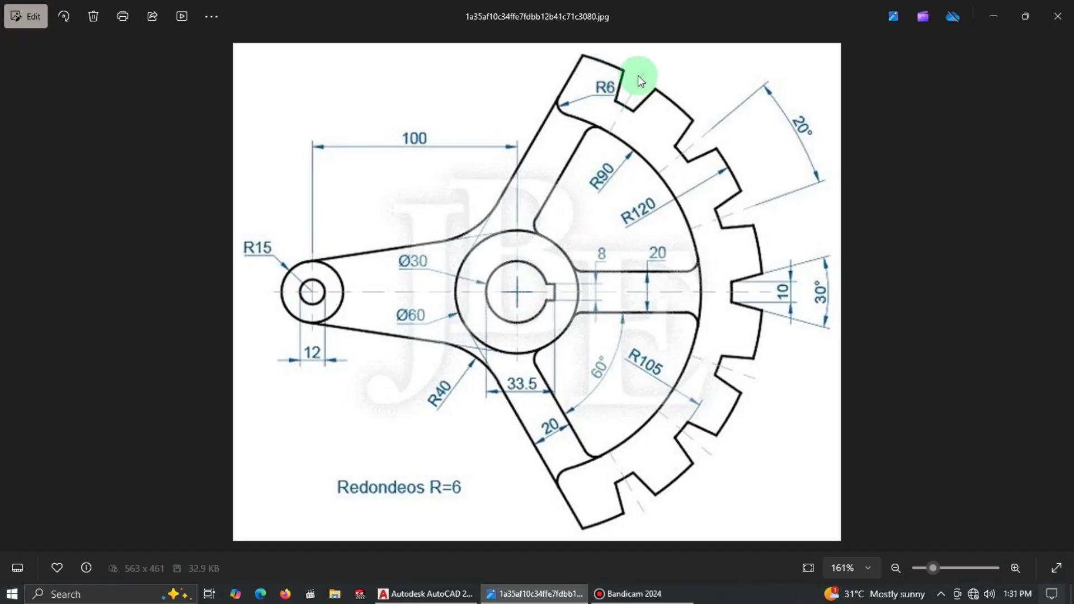
key(alt+Tab)
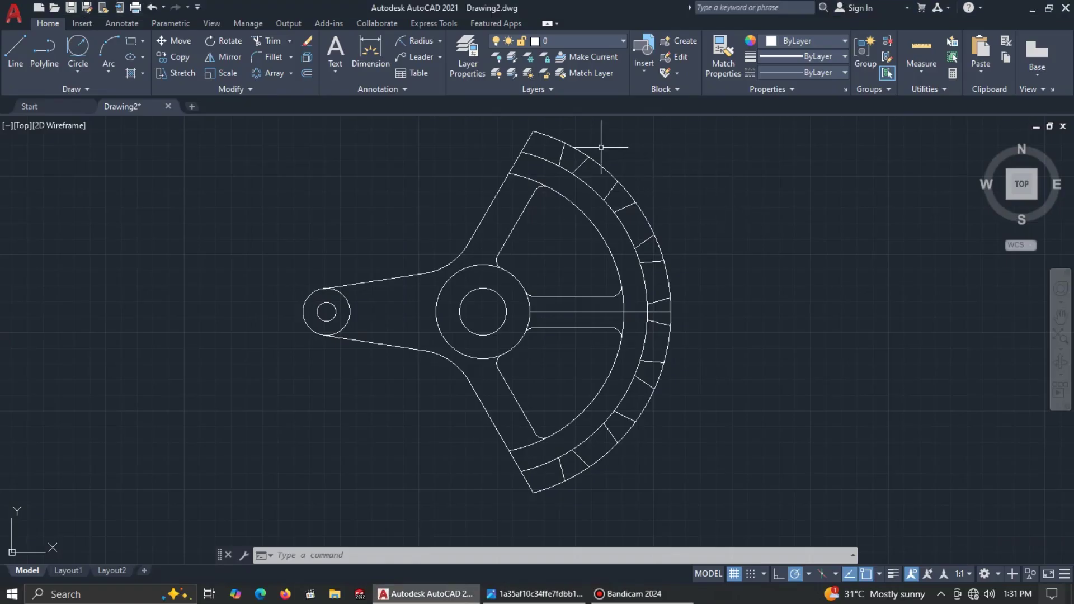
key(Escape)
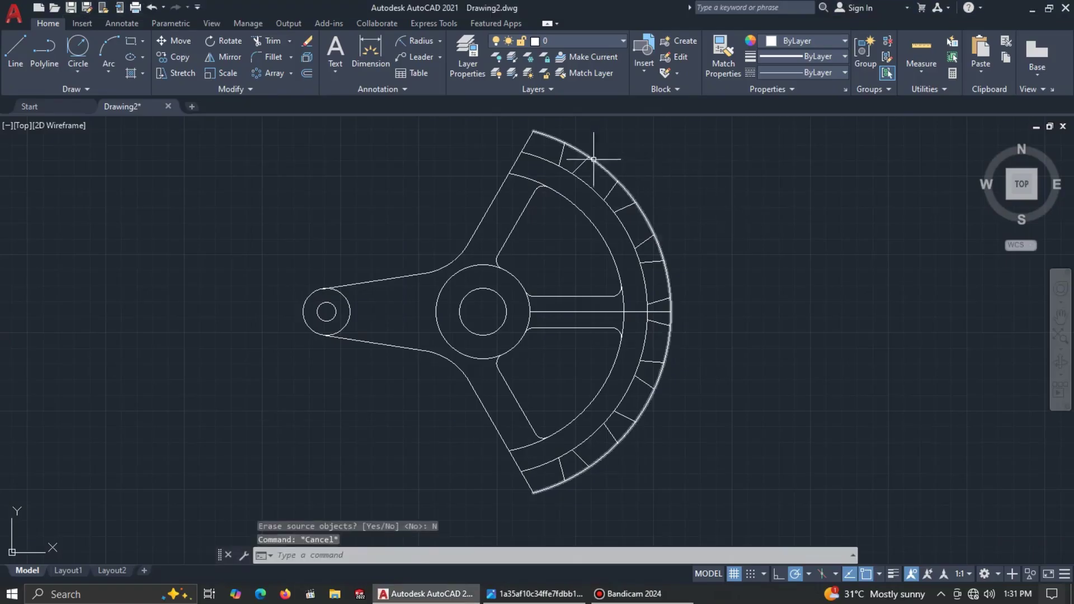
click(585, 167)
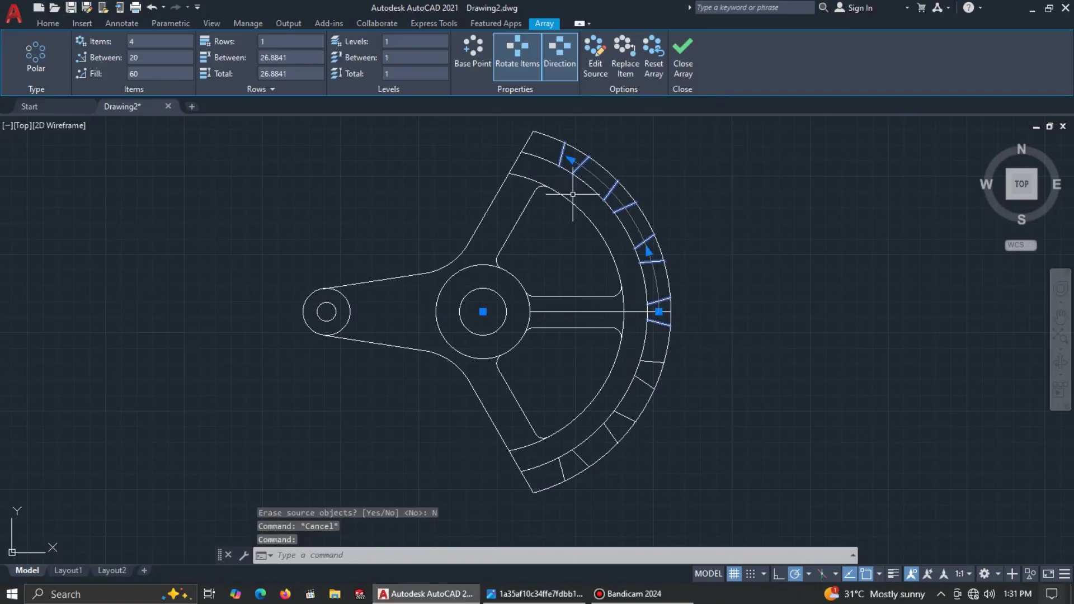
text(x)
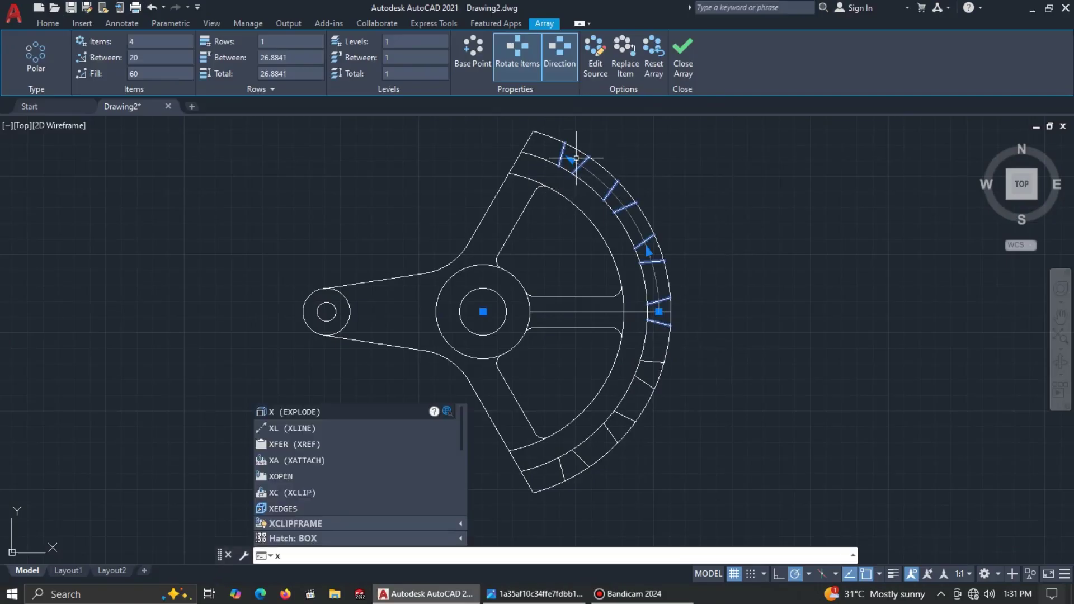
click(577, 158)
key(Return)
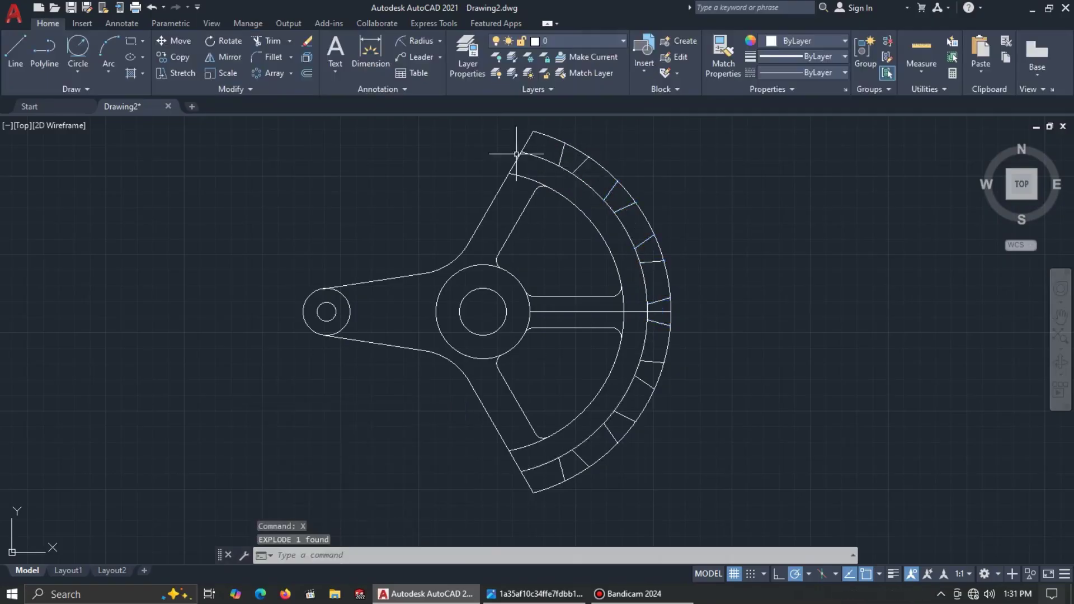
Trim the outer rim arc between each pair of slanted notch lines to open all the notches.
text(tr)
key(Return)
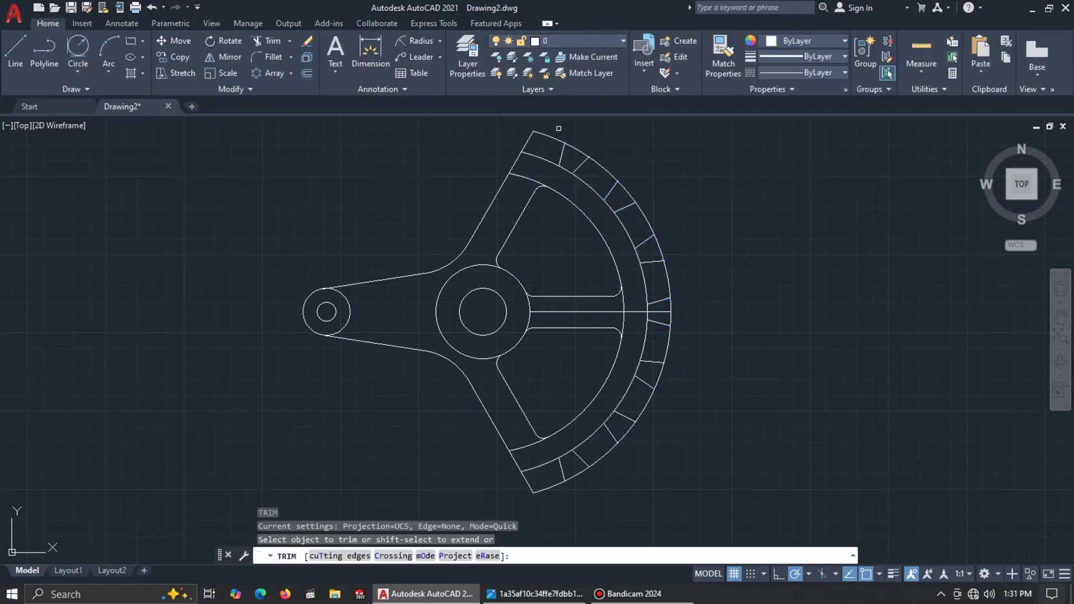
scroll(559, 128, up, 4)
click(604, 179)
click(729, 279)
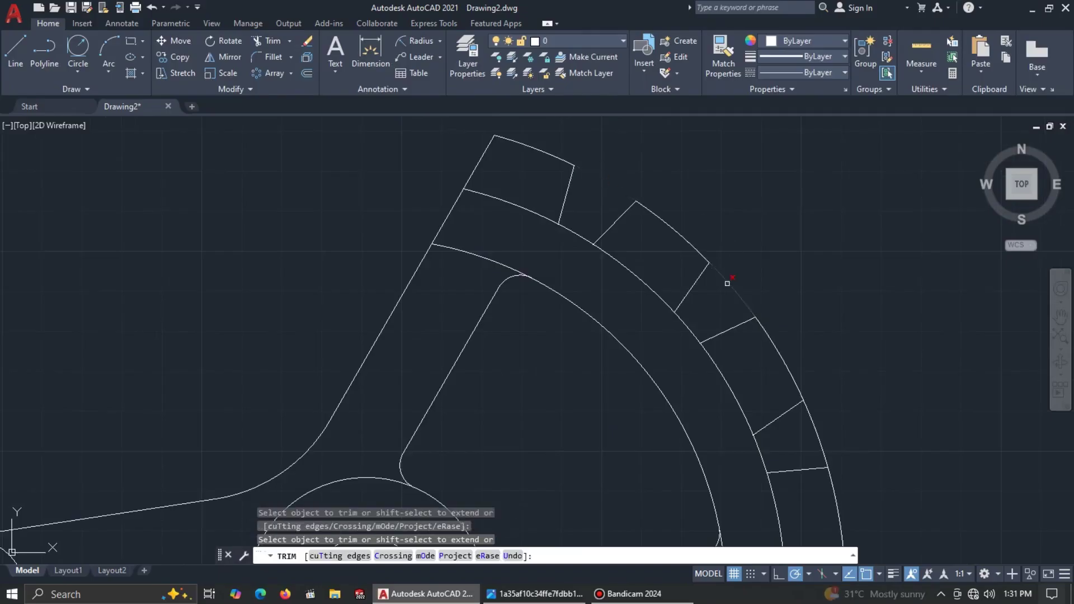
scroll(749, 297, down, 4)
scroll(770, 350, up, 4)
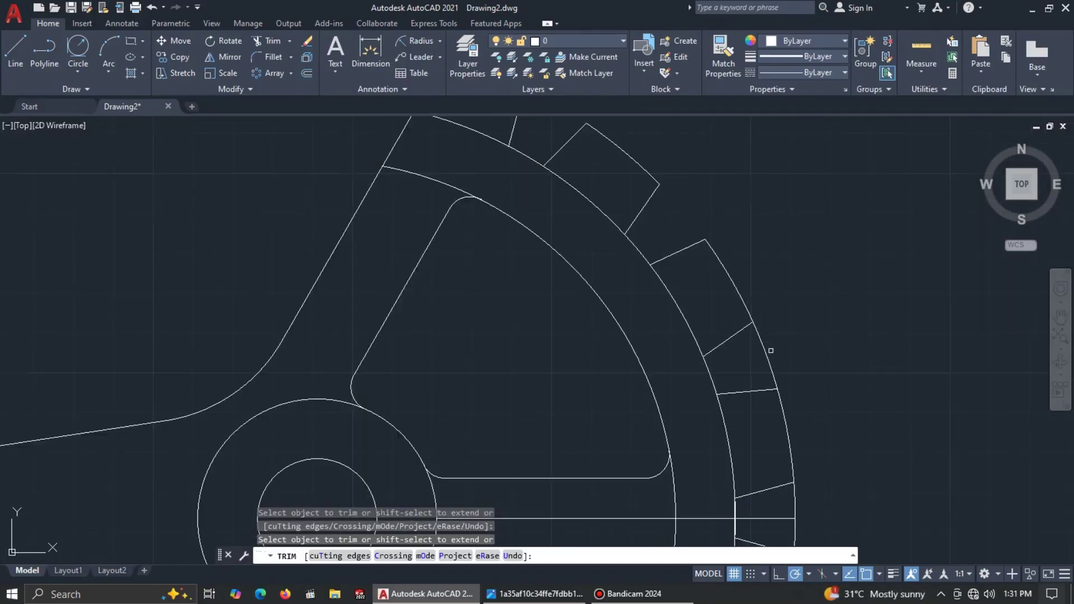
scroll(767, 357, down, 4)
scroll(743, 339, up, 2)
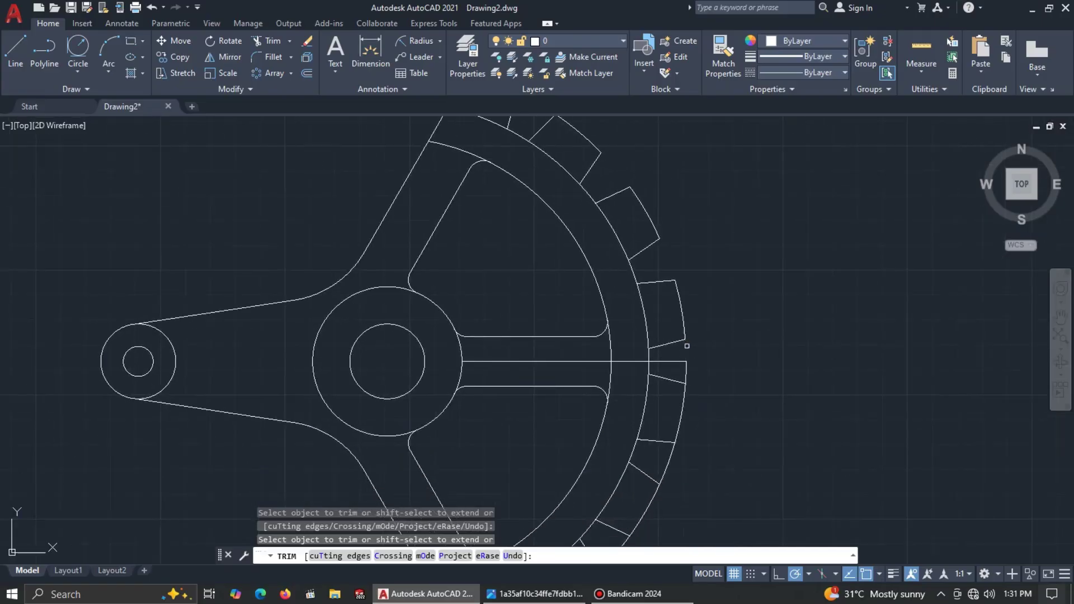
scroll(687, 374, down, 4)
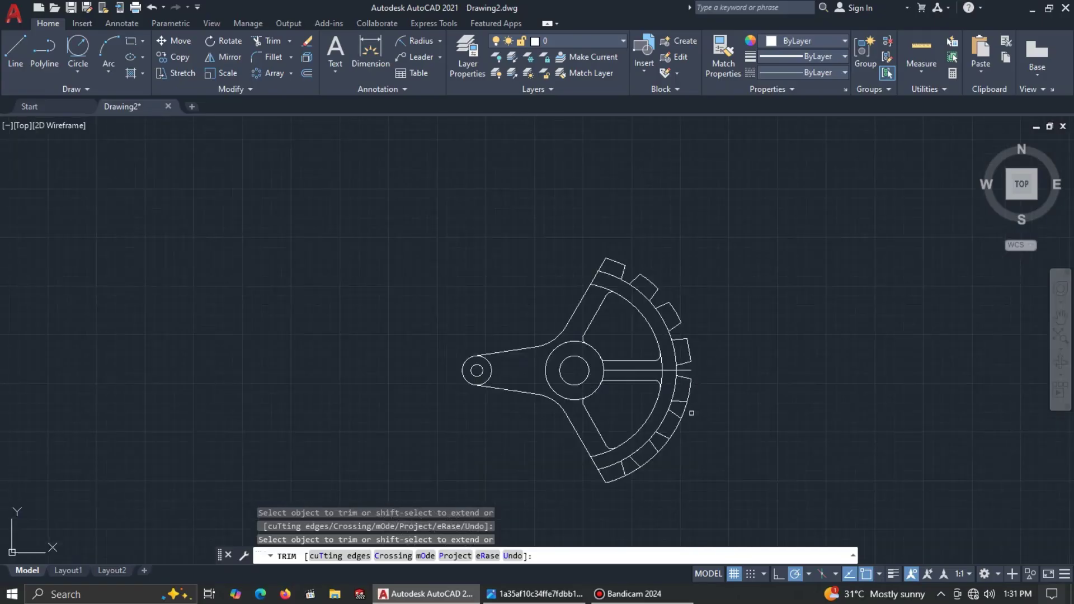
scroll(667, 478, up, 5)
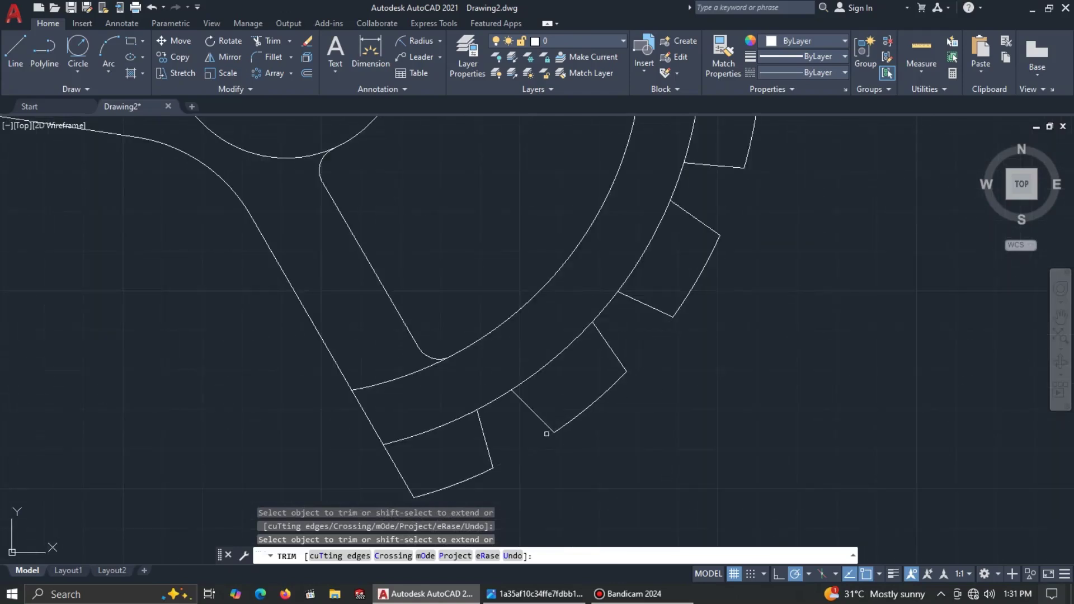
click(546, 435)
scroll(585, 425, down, 3)
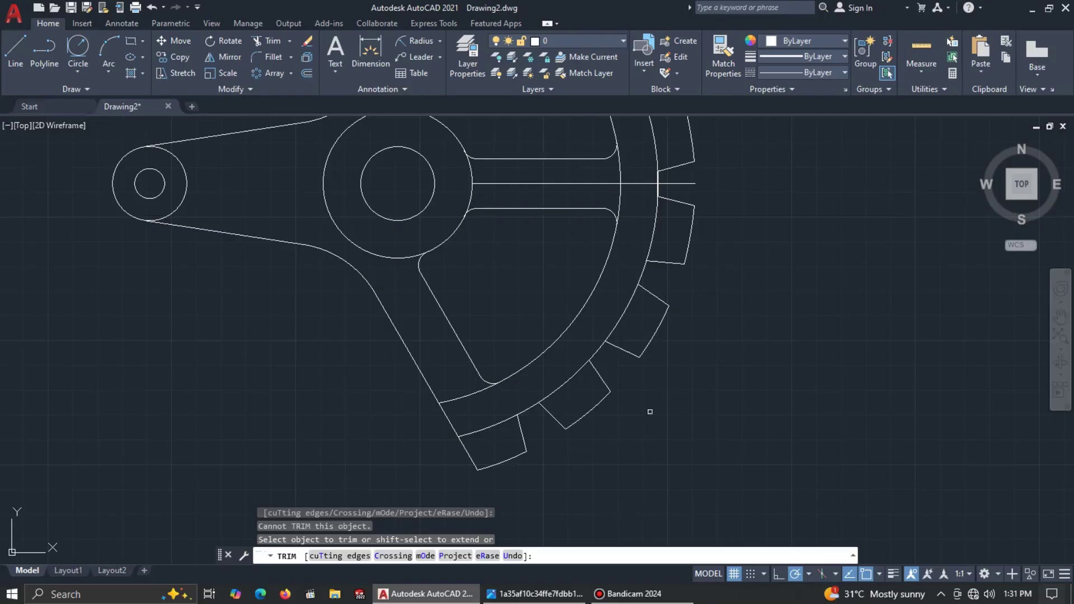
Trim the middle rim arc segments under the teeth, keeping only the notch bottoms.
click(493, 425)
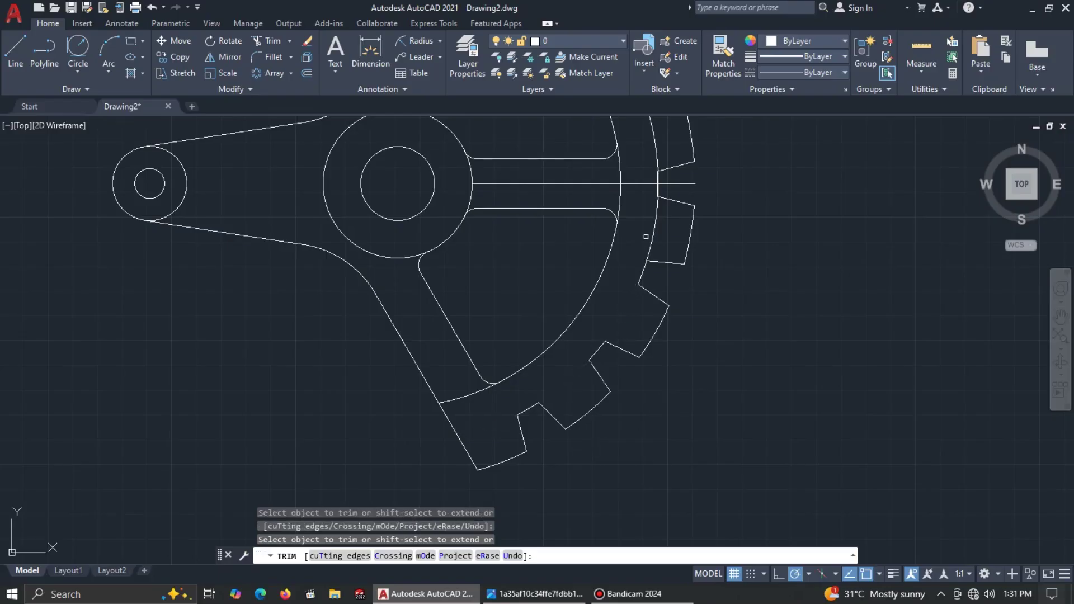
scroll(663, 268, down, 3)
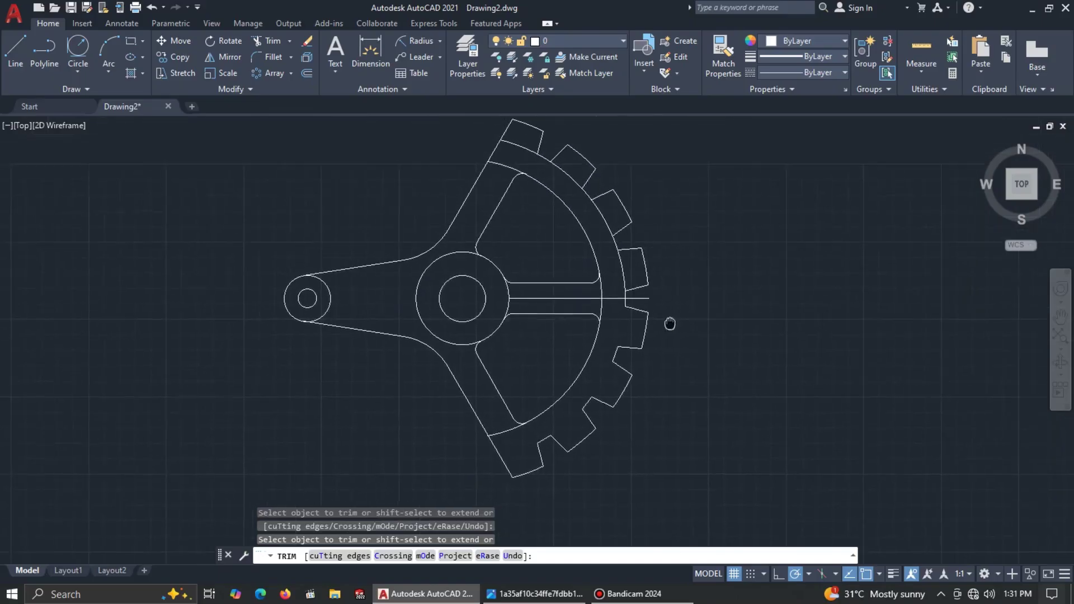
click(630, 271)
click(620, 276)
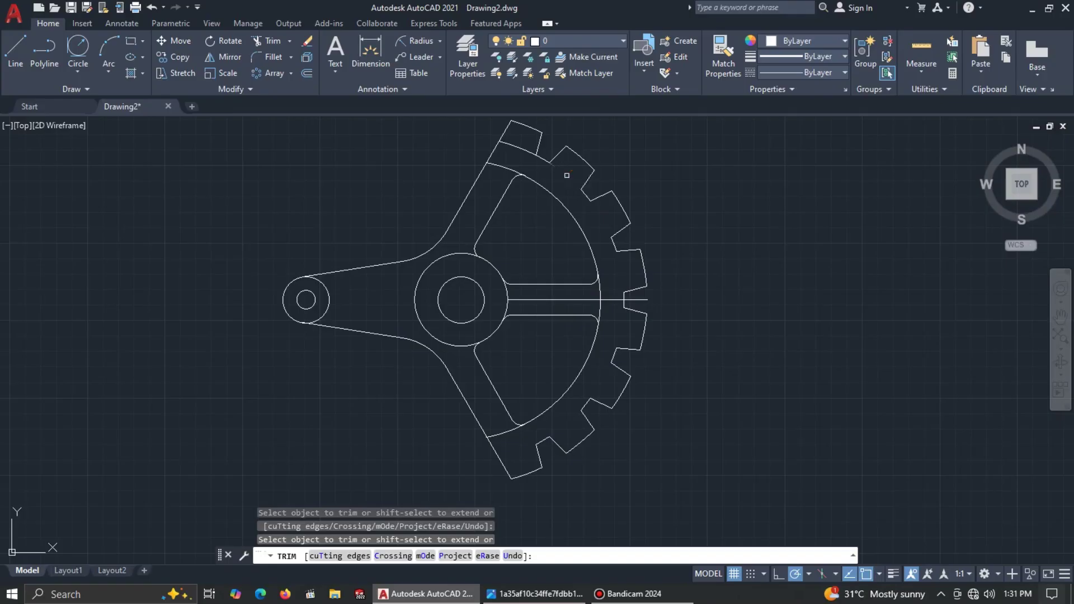
Trim the leftover straight line at the bottom of the centre notch and the remaining arc under the uppermost tooth.
scroll(642, 305, up, 6)
scroll(609, 215, up, 5)
scroll(557, 240, down, 3)
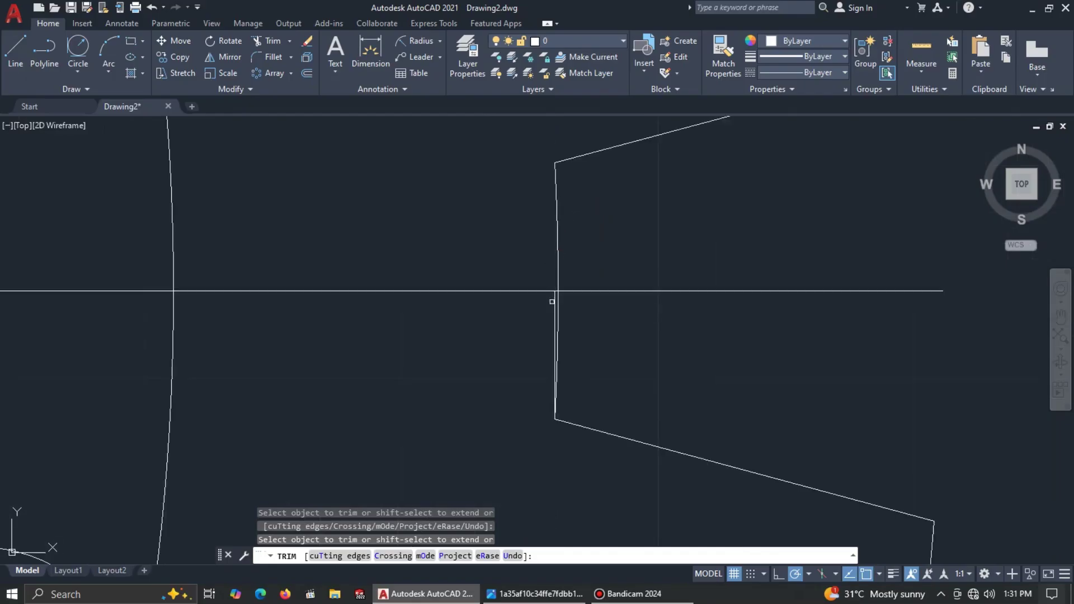
scroll(555, 308, down, 8)
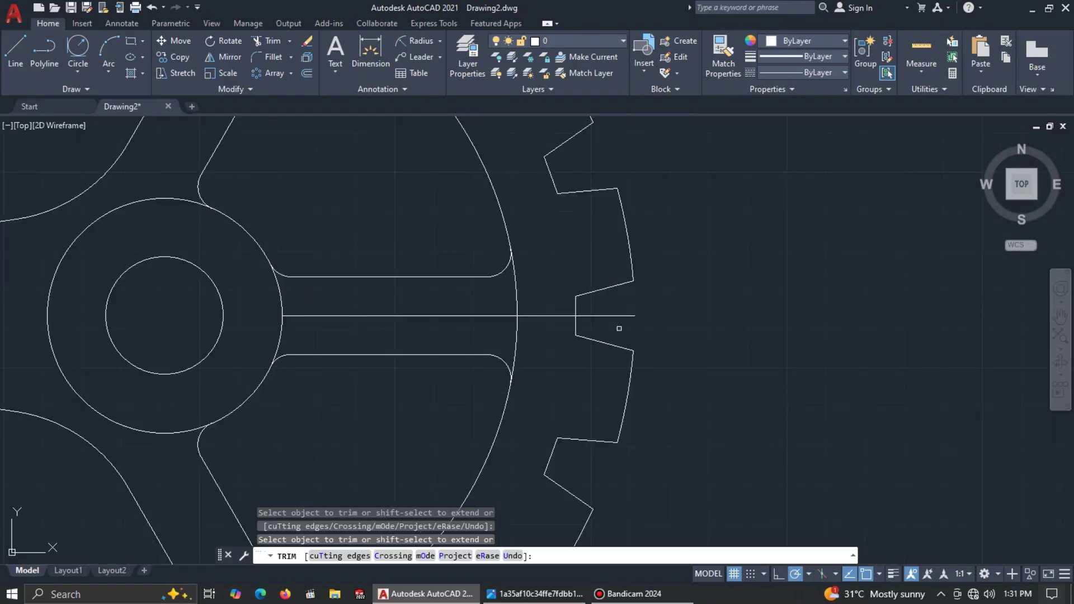
middle_drag(757, 362, 625, 343)
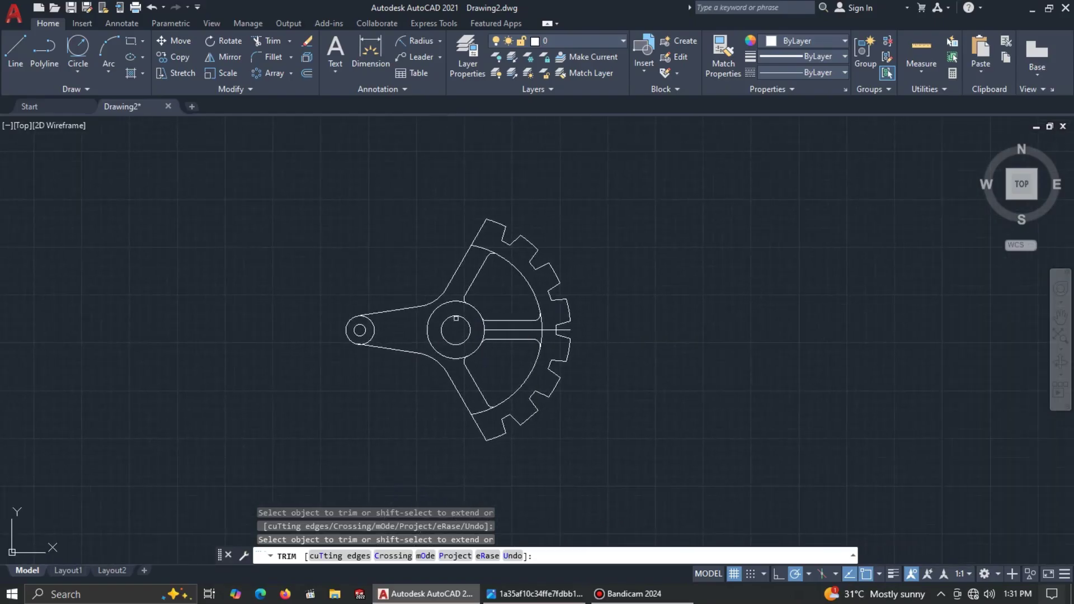
scroll(503, 309, up, 4)
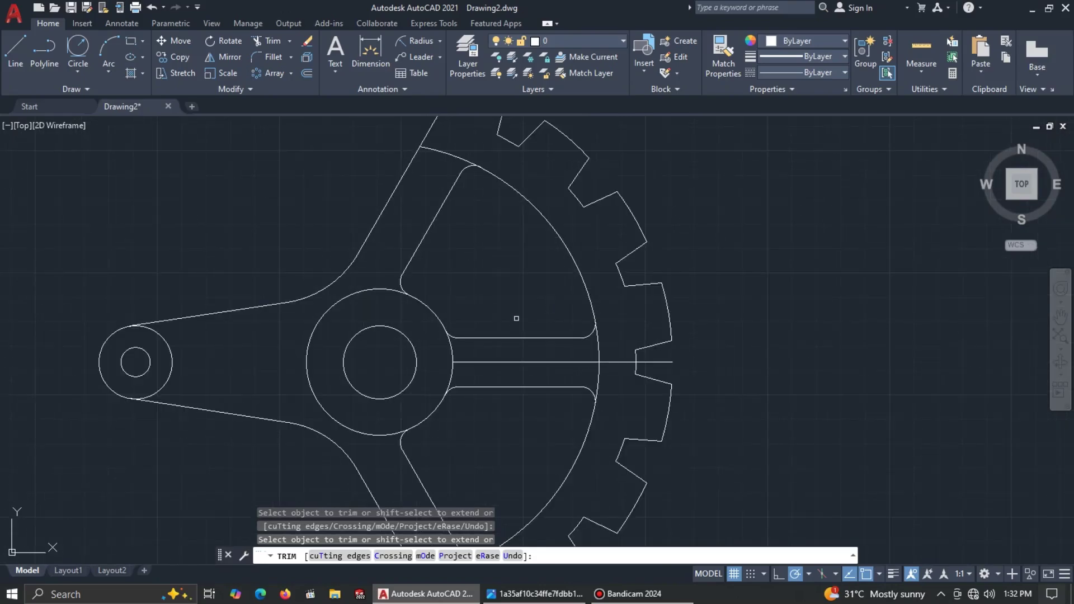
scroll(574, 356, down, 2)
Check the rim corner radius in the reference image, then draw a radius 6 circle tangent to the upper arm's outer edge and the inner rim arc.
key(alt+Tab)
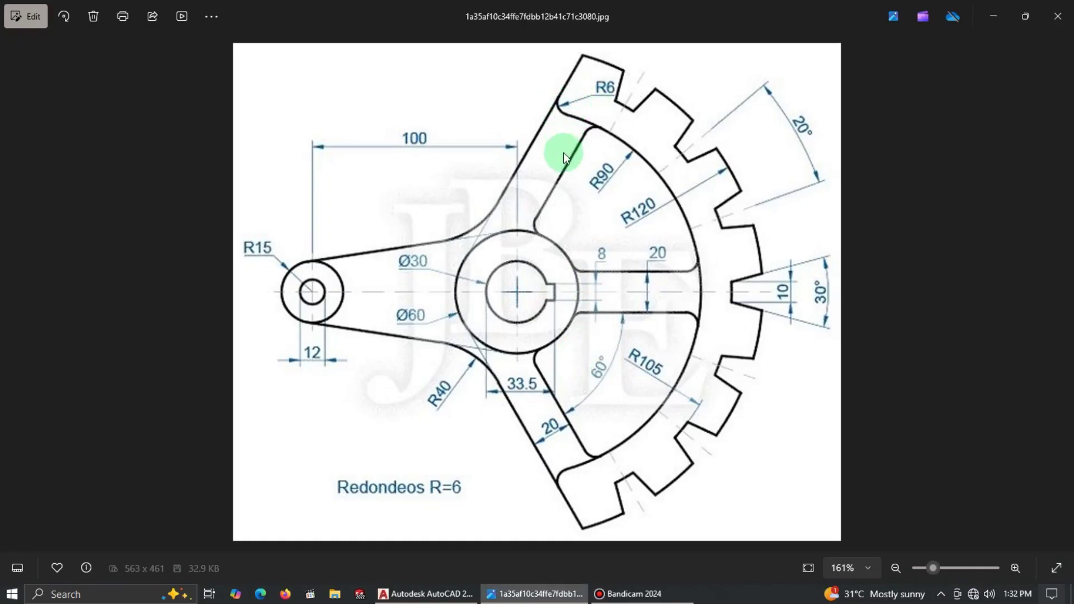
key(alt+Tab)
key(Escape)
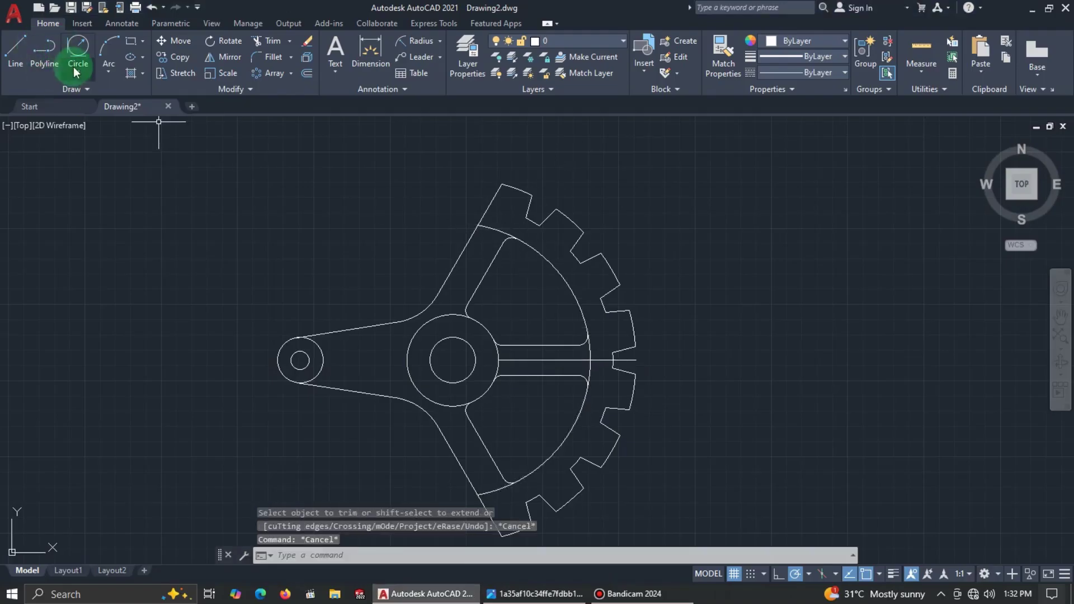
click(78, 47)
scroll(485, 210, up, 5)
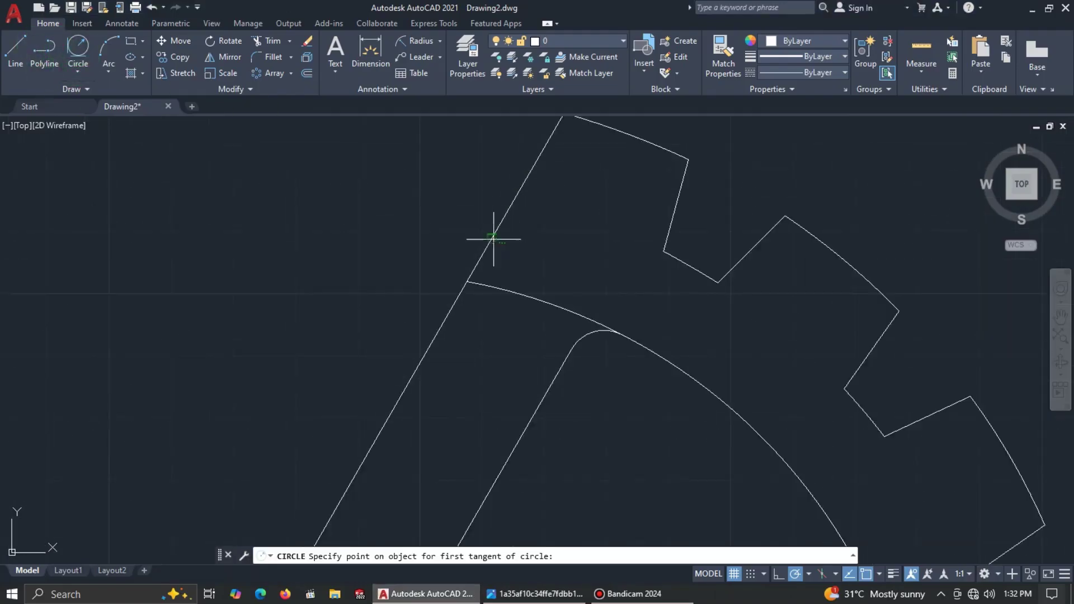
click(494, 233)
click(502, 286)
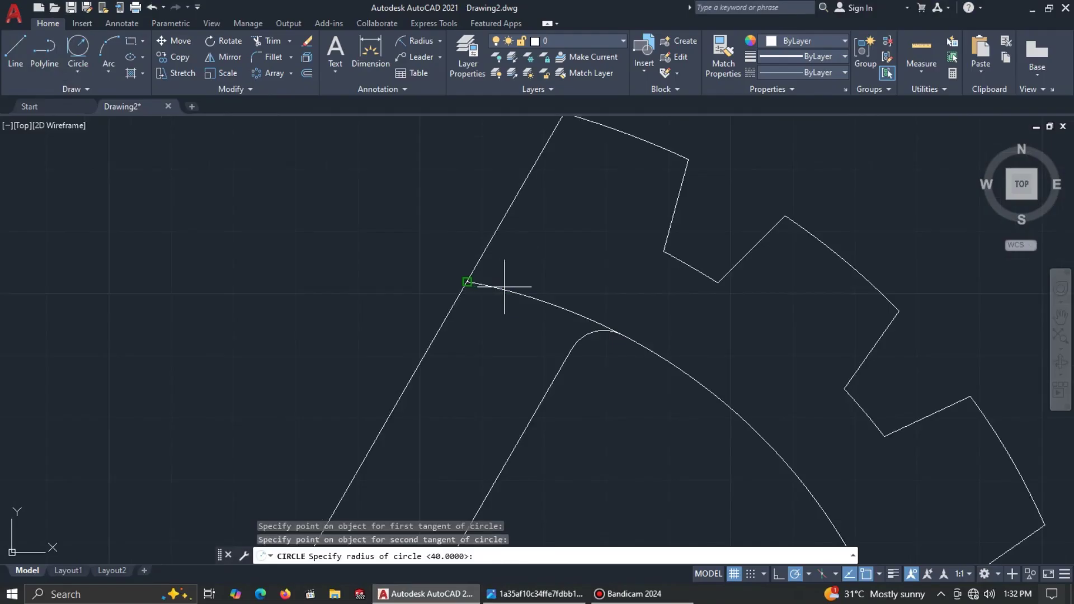
key(Return)
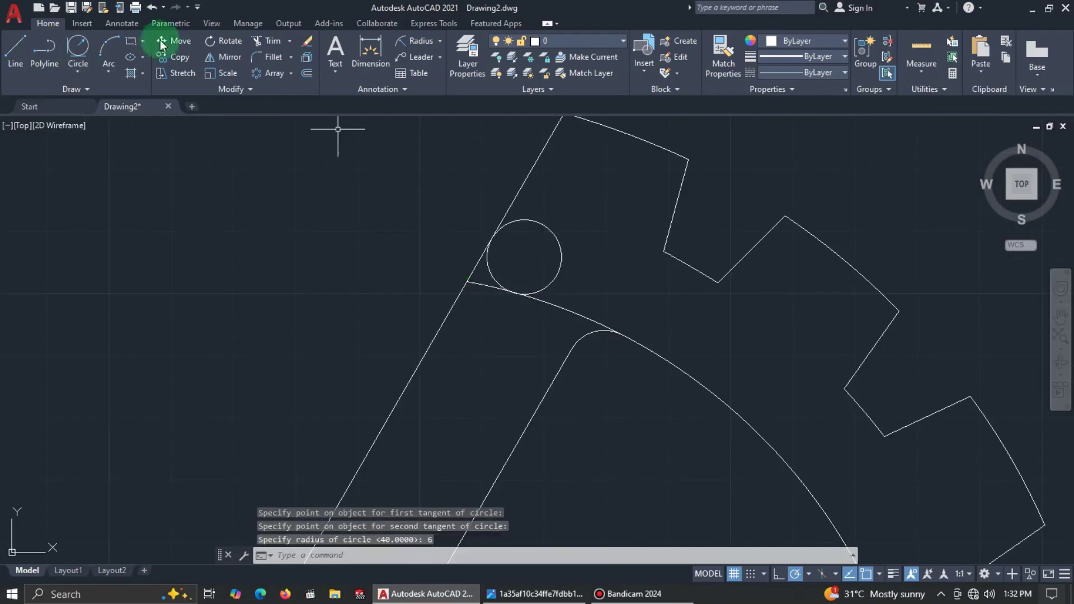
Trim the circle at the upper arm down to its corner rounding and remove the leftover rim arc beside it.
text(tr)
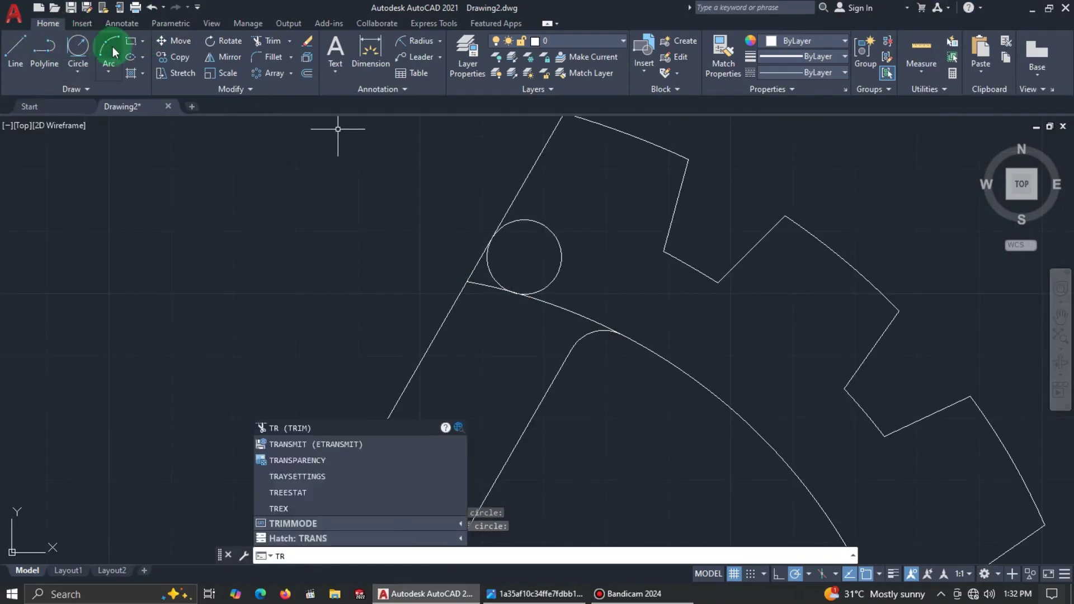
key(Return)
click(568, 230)
click(552, 252)
key(Return)
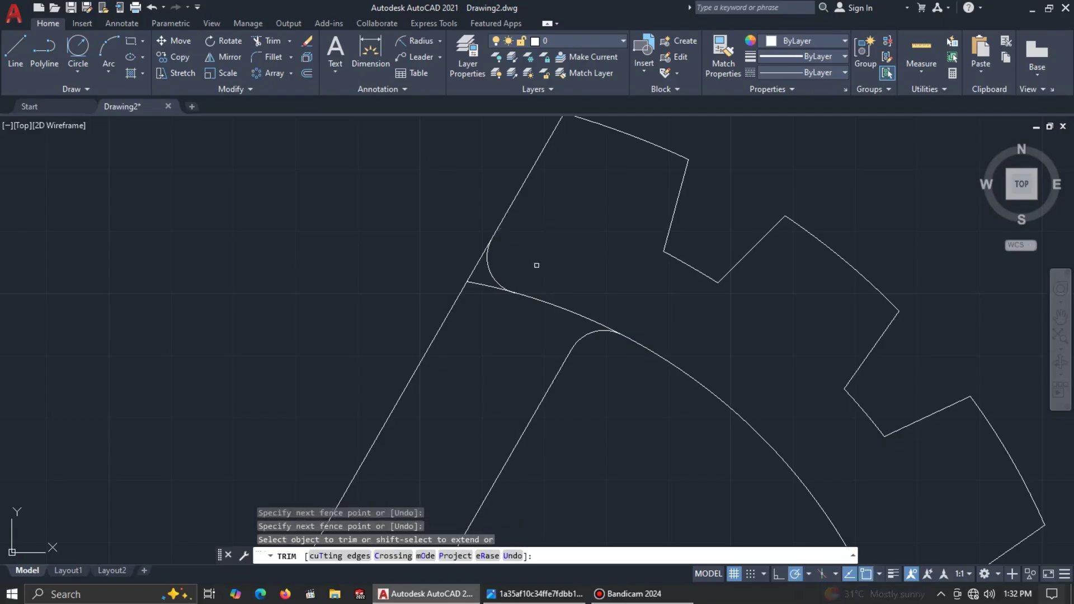
click(487, 287)
scroll(591, 300, down, 5)
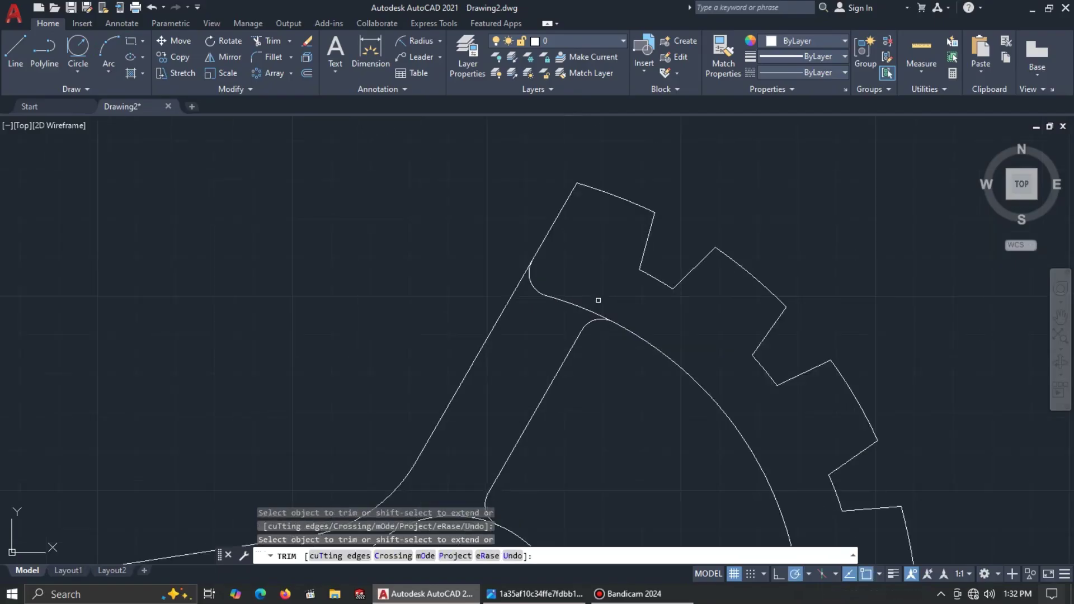
scroll(611, 450, up, 6)
key(Escape)
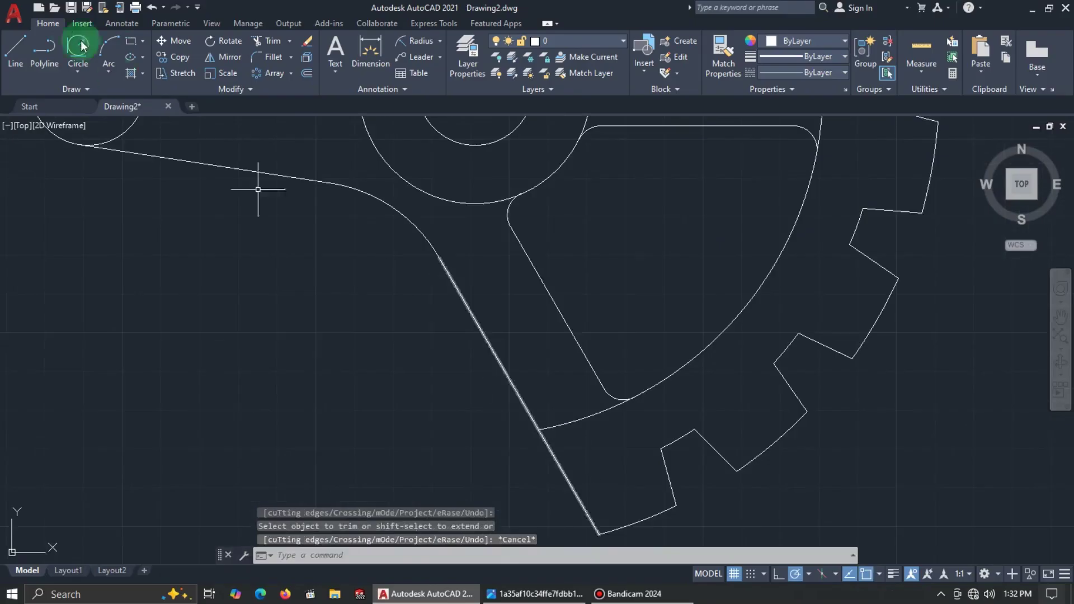
Draw a radius 6 circle tangent to the lower arm's outer edge and the inner rim arc.
click(77, 54)
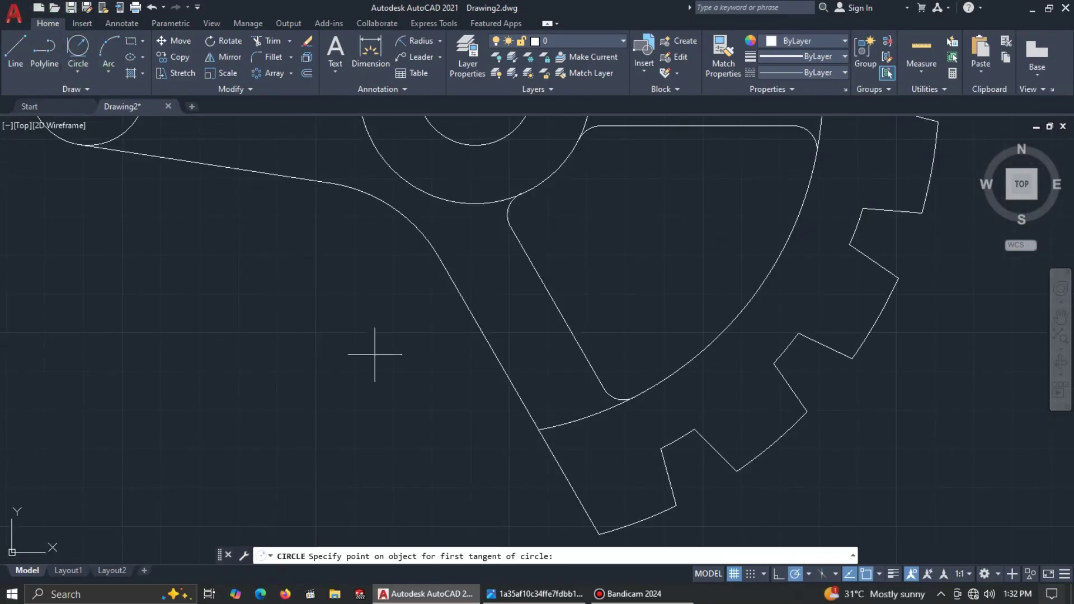
click(555, 452)
click(574, 424)
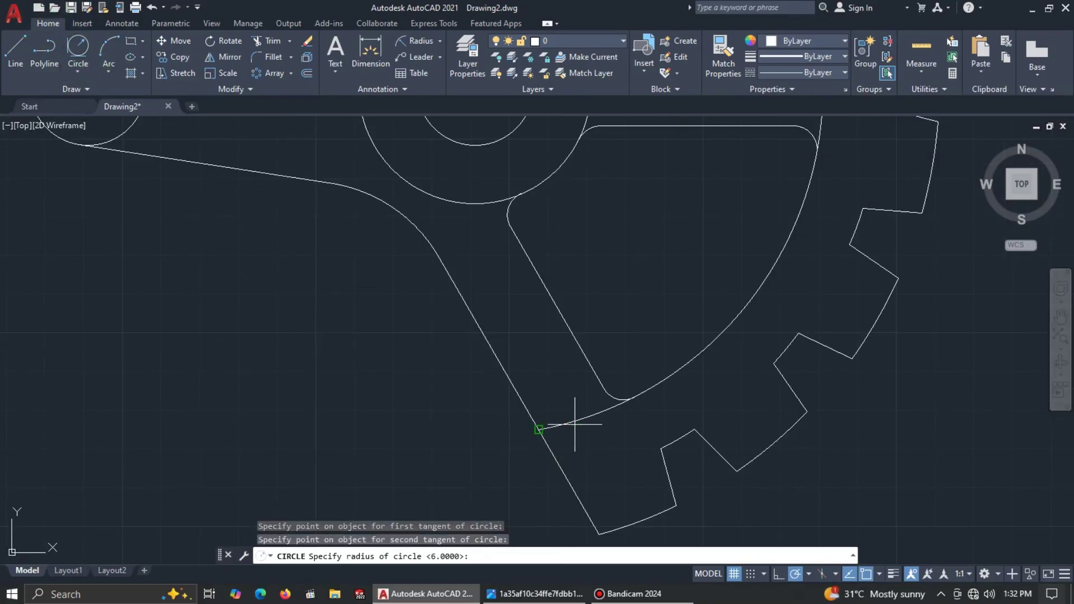
key(Return)
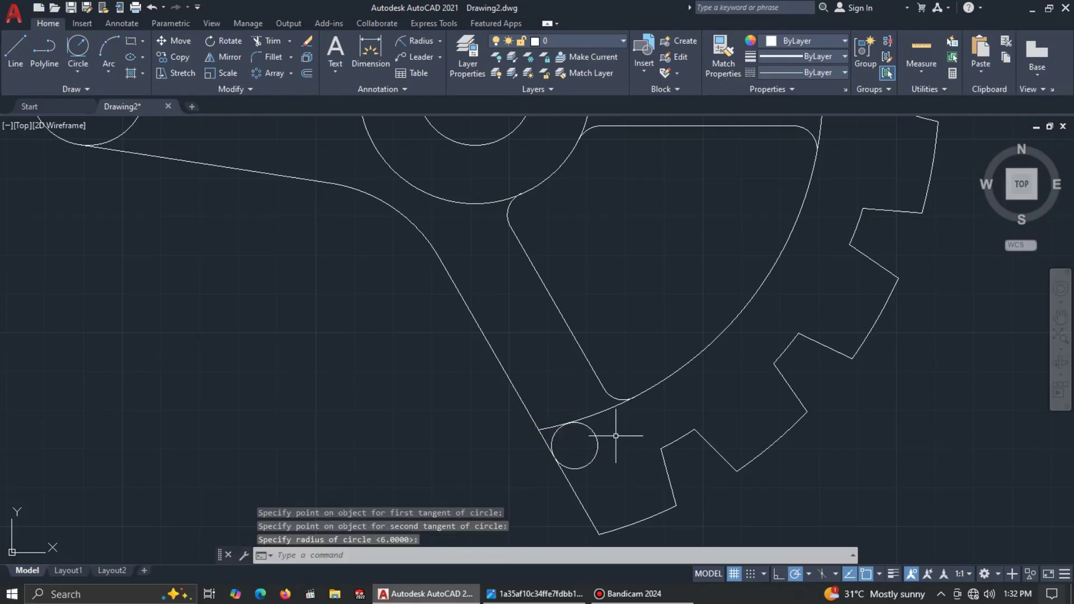
Trim the circle at the lower arm to its corner rounding and remove the leftover rim arc beside it.
text(TR)
key(Return)
drag(618, 436, 589, 442)
click(552, 430)
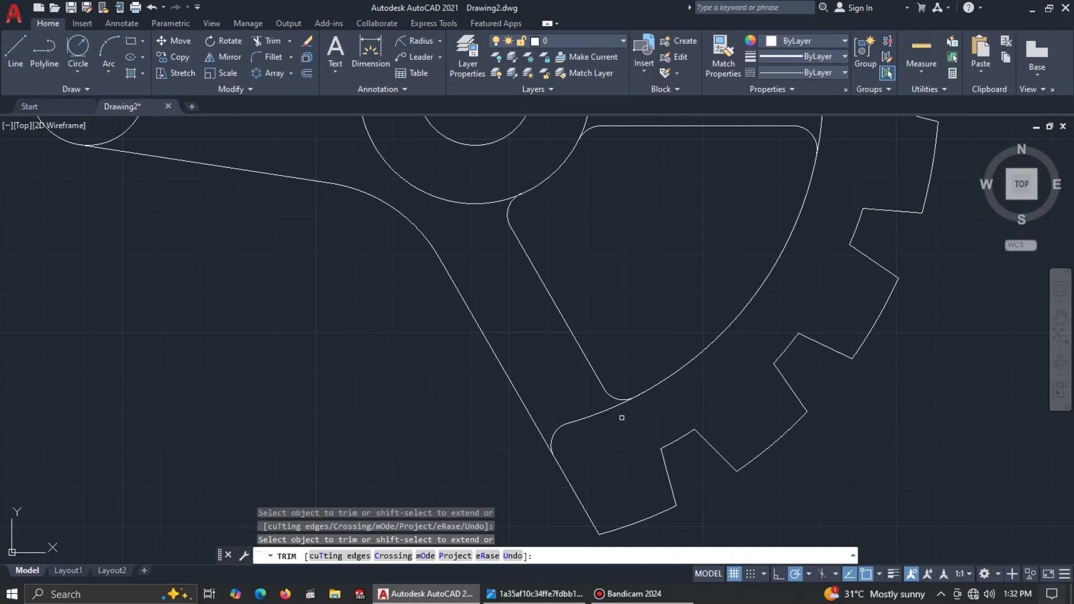
scroll(615, 414, down, 4)
middle_drag(628, 362, 628, 372)
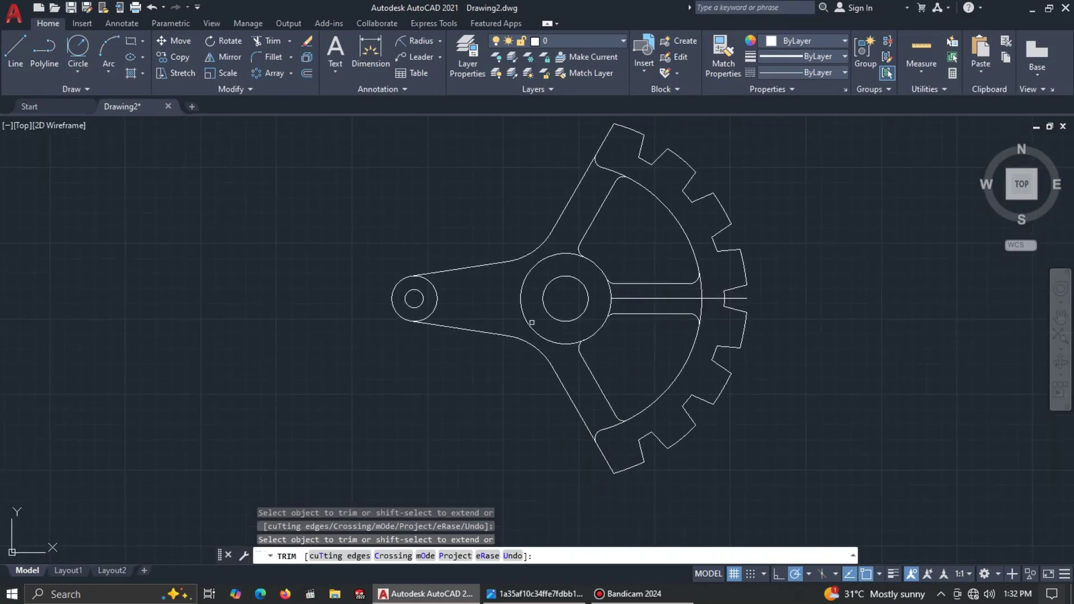
Check the hub keyway in the reference image, then delete the horizontal centre line running through the middle arm.
key(alt+Tab)
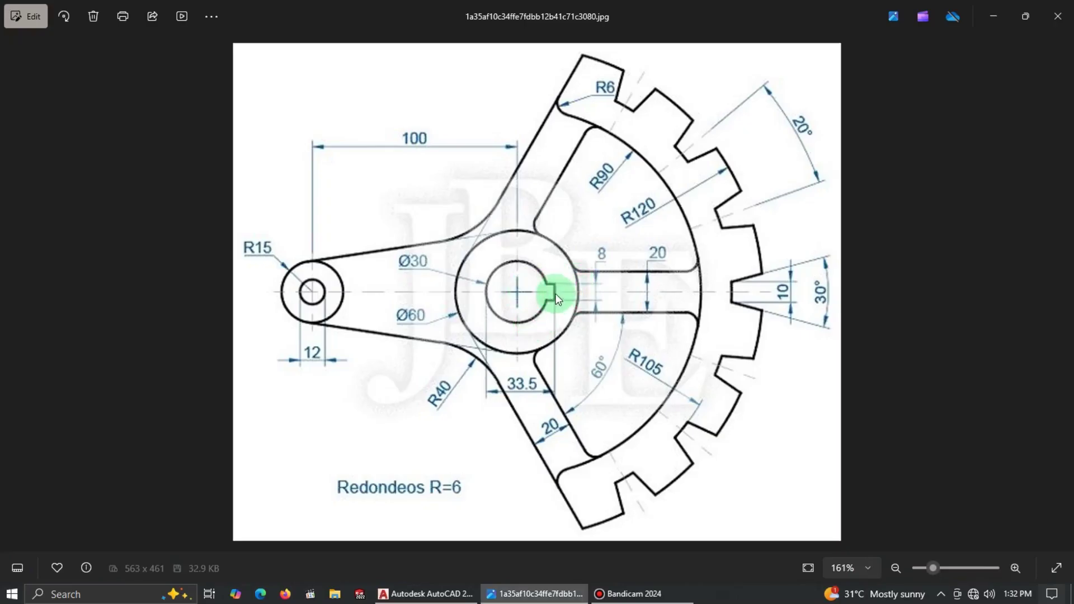
key(alt+Tab)
key(Escape)
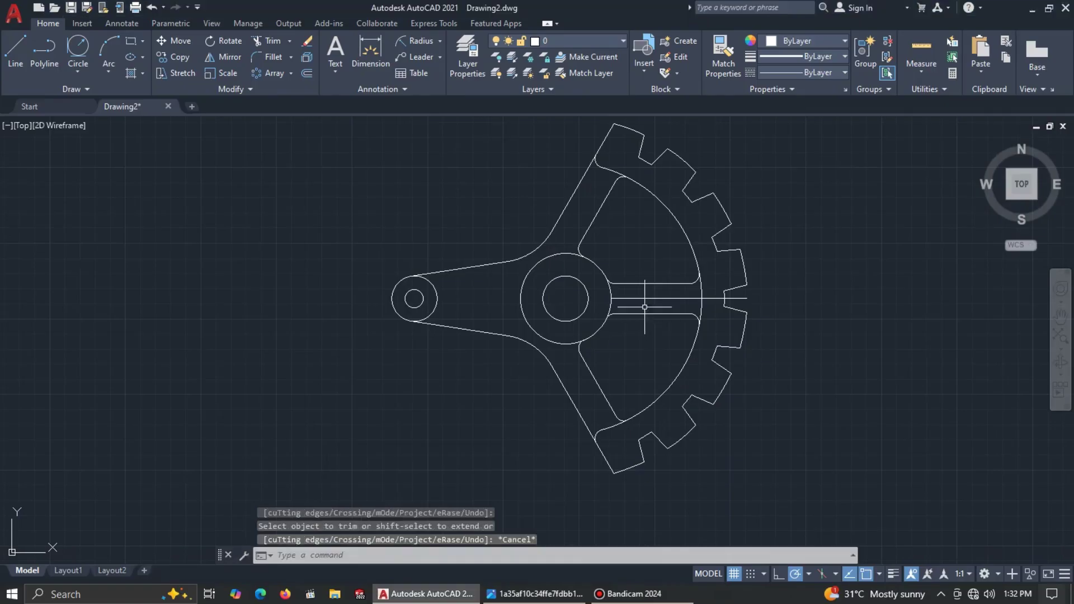
click(647, 301)
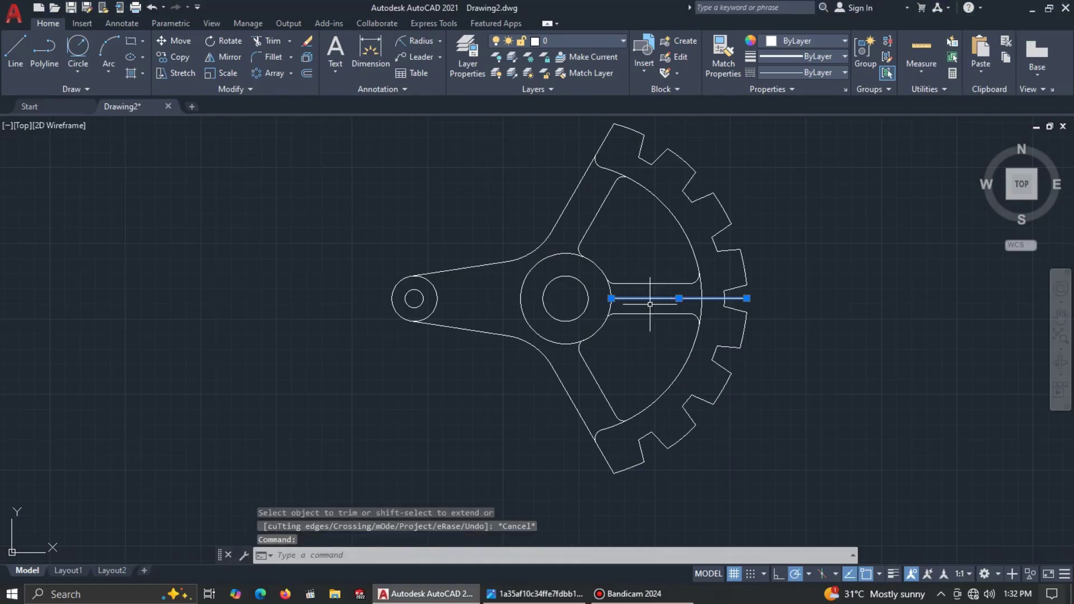
key(Delete)
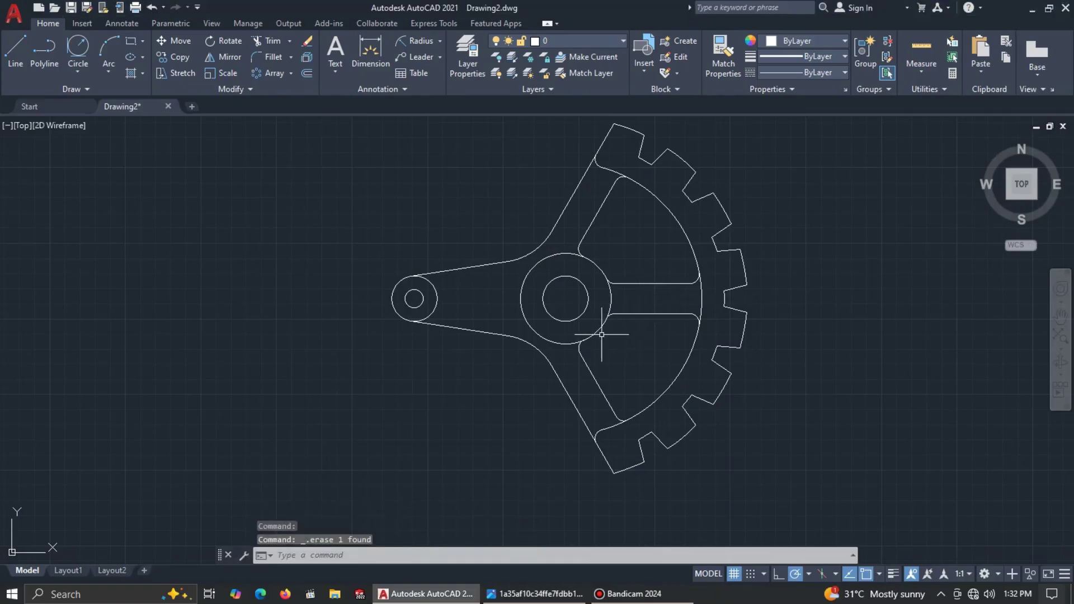
key(alt+Tab)
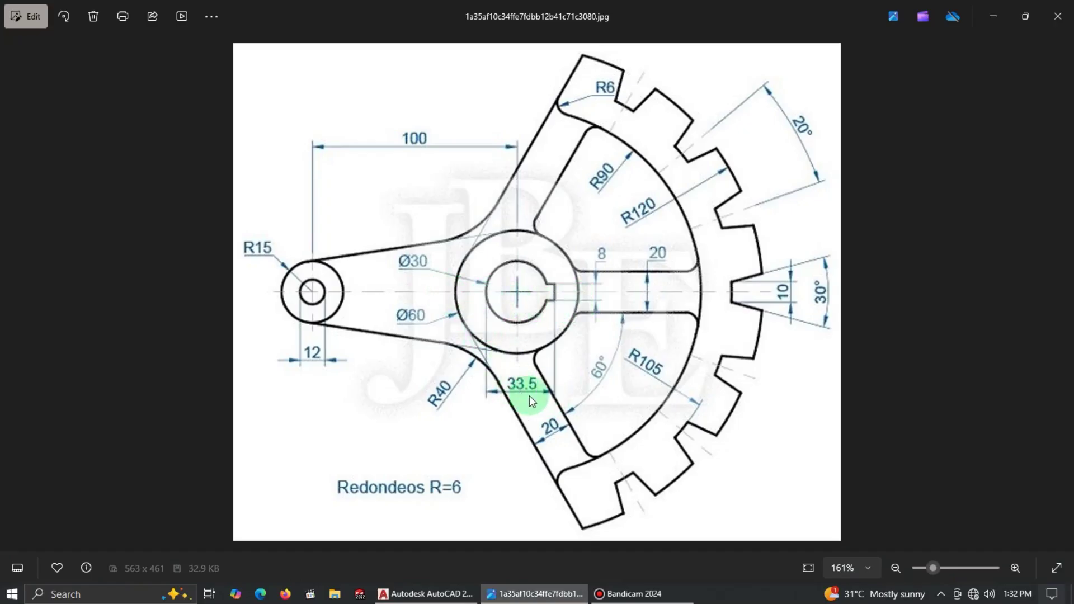
key(alt+Tab)
click(15, 48)
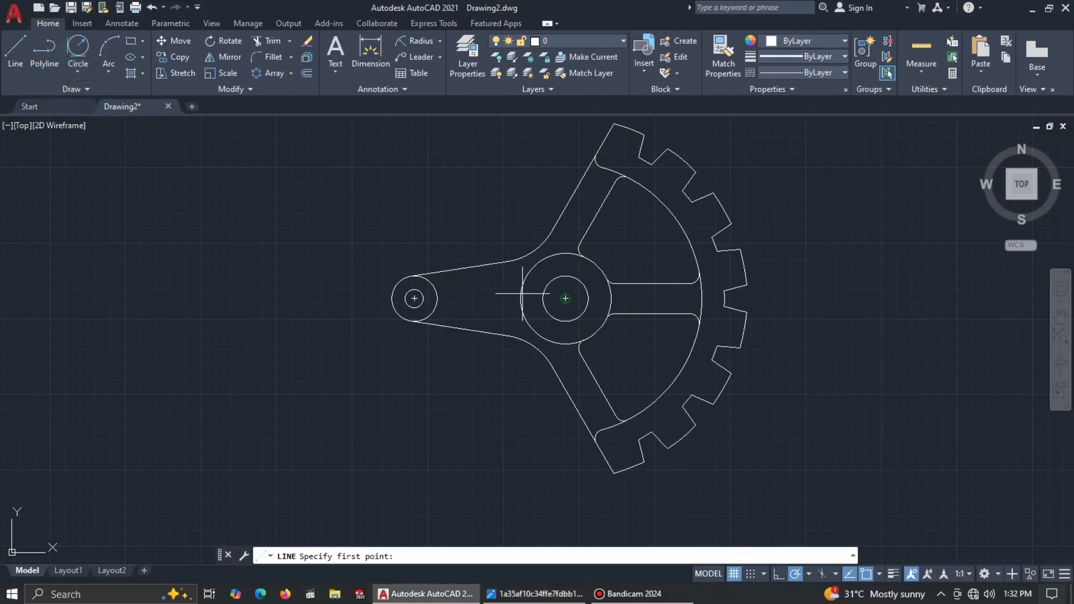
scroll(565, 285, up, 4)
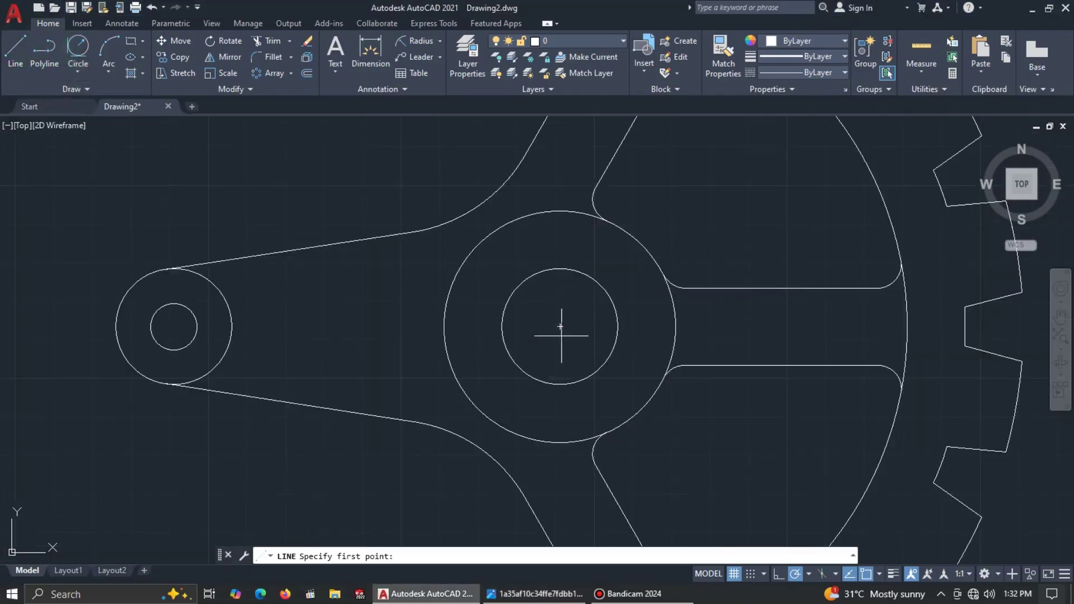
click(444, 327)
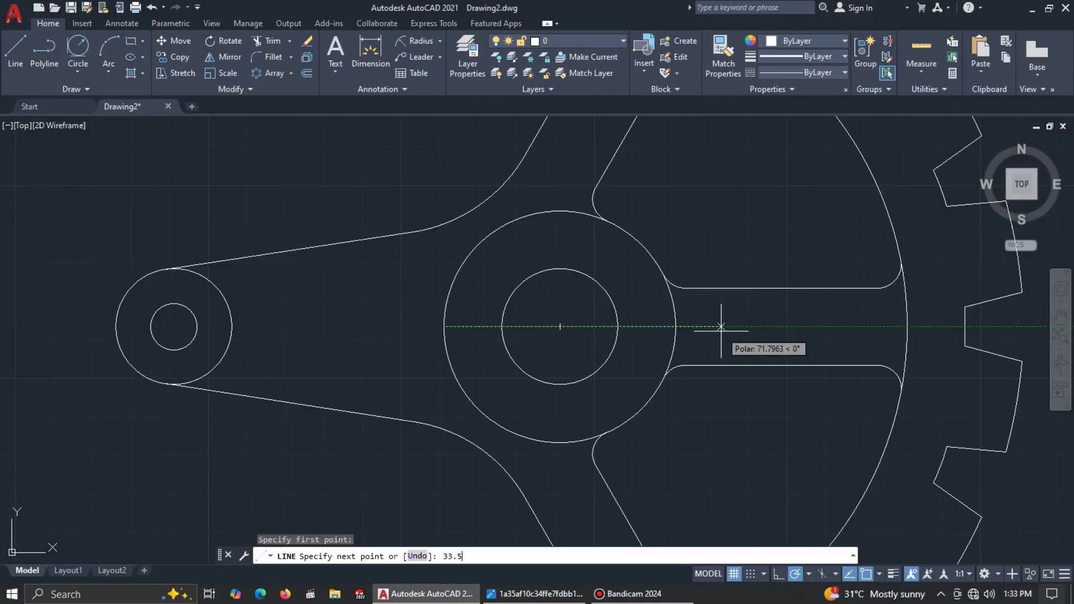
key(Return)
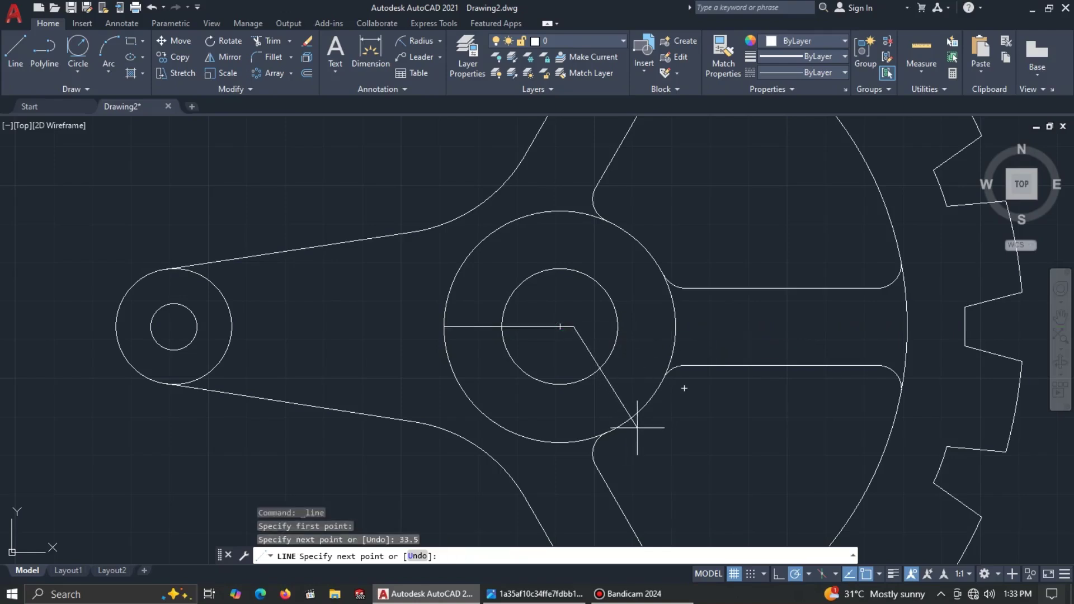
key(Escape)
click(530, 326)
key(Delete)
Check the keyway depth in the reference image, then draw a 33.5 horizontal line rightward from the bore circle's left quadrant.
click(9, 50)
key(alt+Tab)
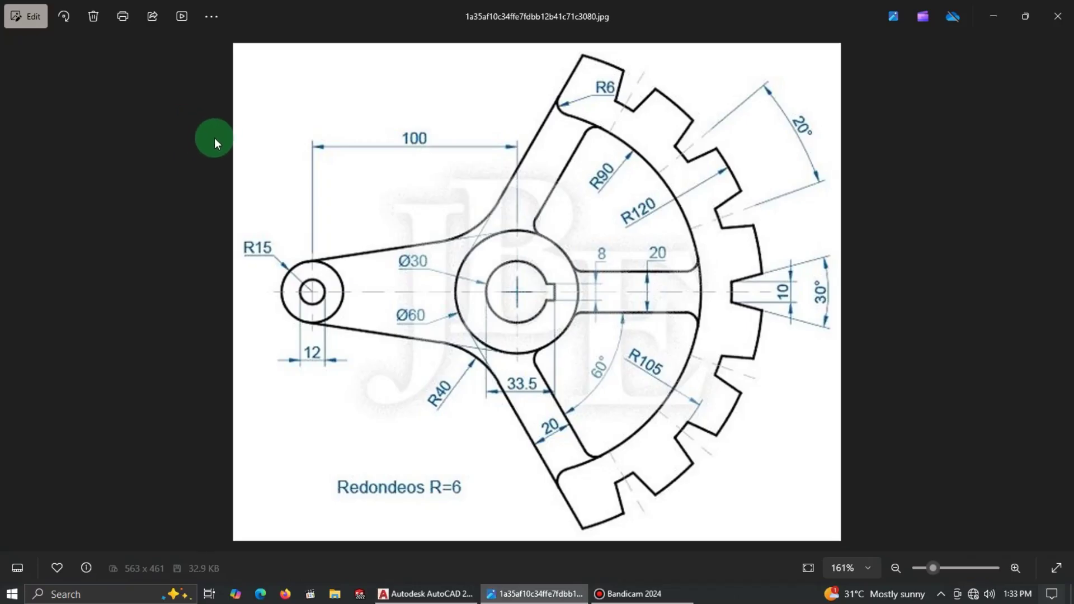
key(alt+Tab)
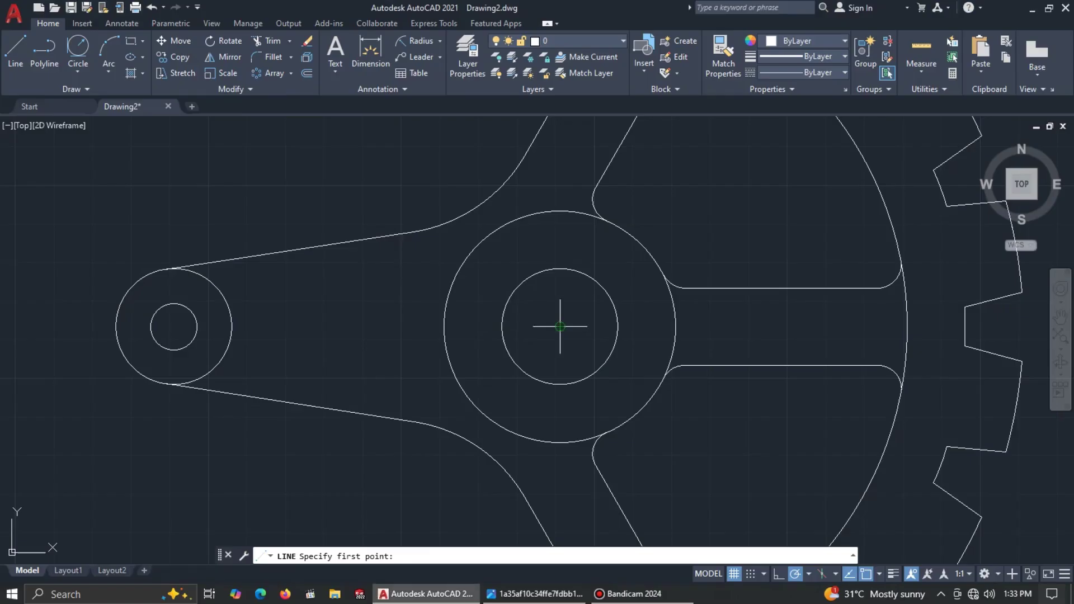
click(502, 326)
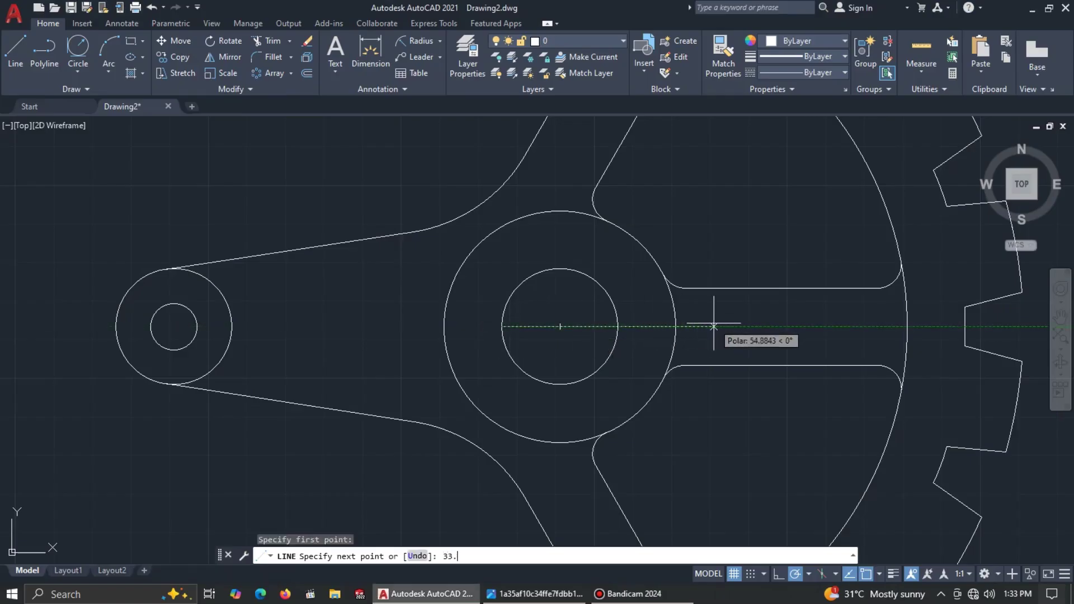
text(33.5)
key(Return)
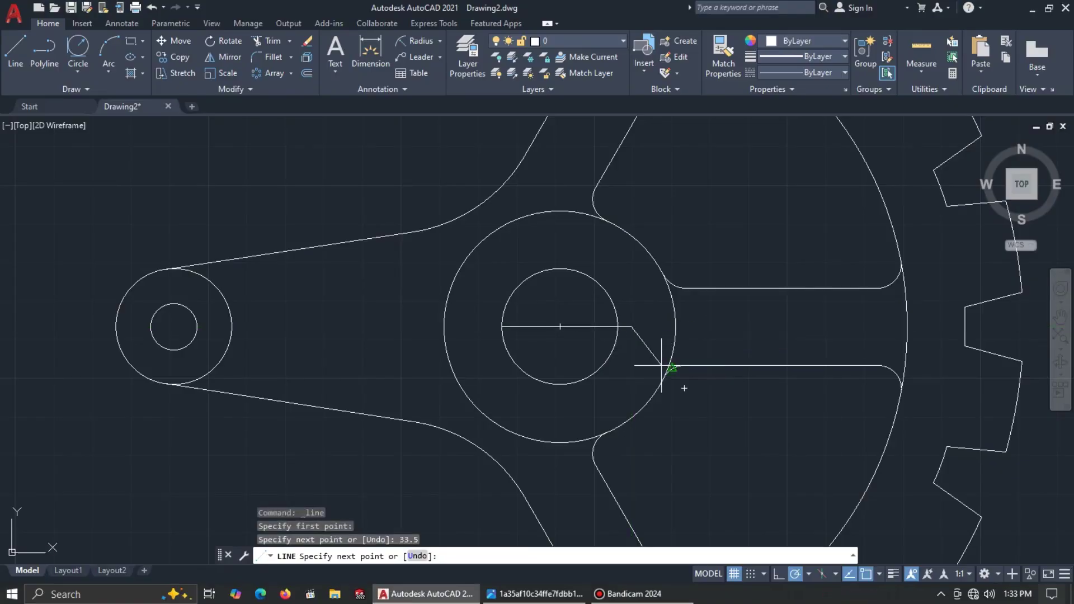
key(Escape)
Check the keyway width in the reference image, then offset the horizontal bore line by 4 both upward and downward.
key(alt+Tab)
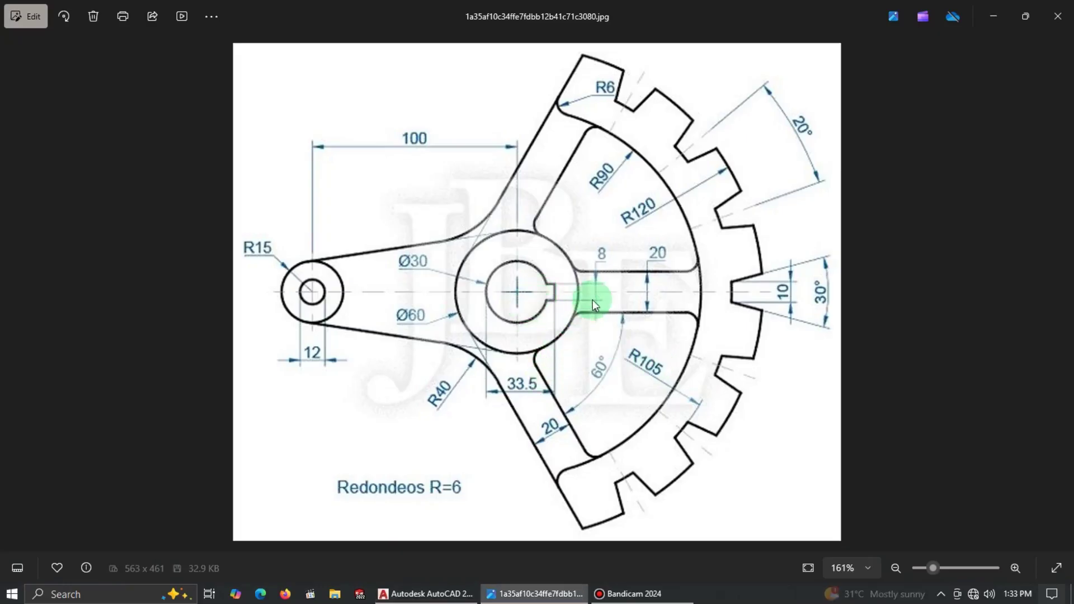
key(alt+Tab)
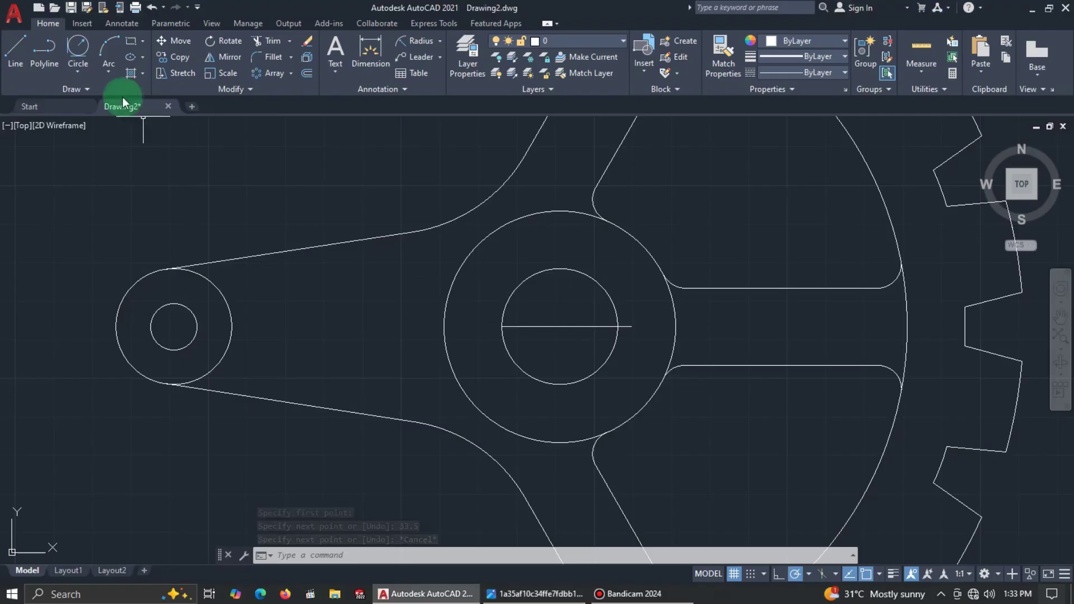
click(306, 74)
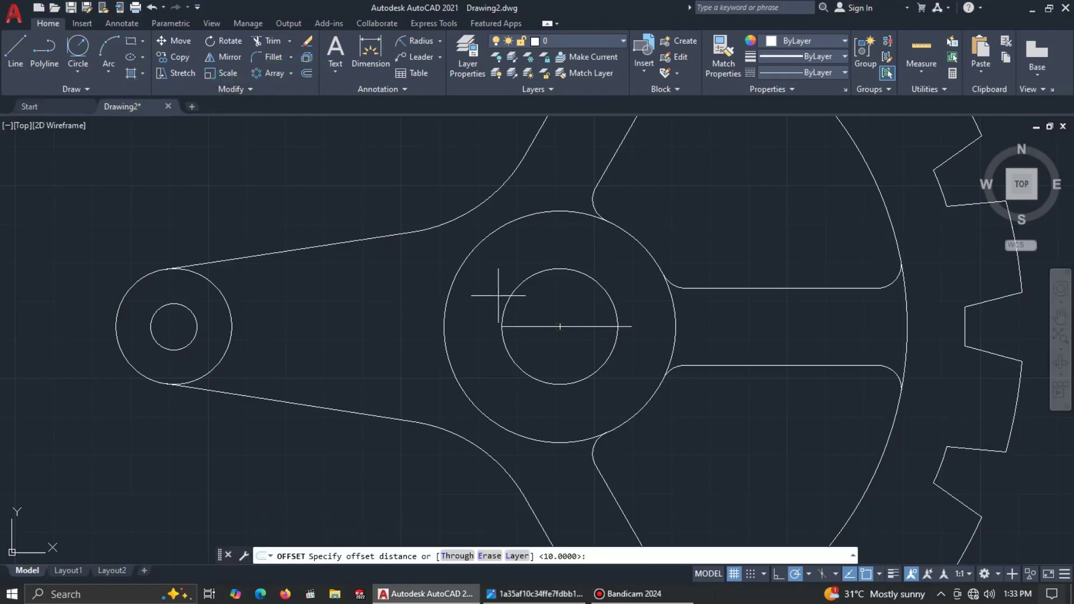
text(4)
key(Return)
click(528, 326)
click(533, 301)
click(536, 333)
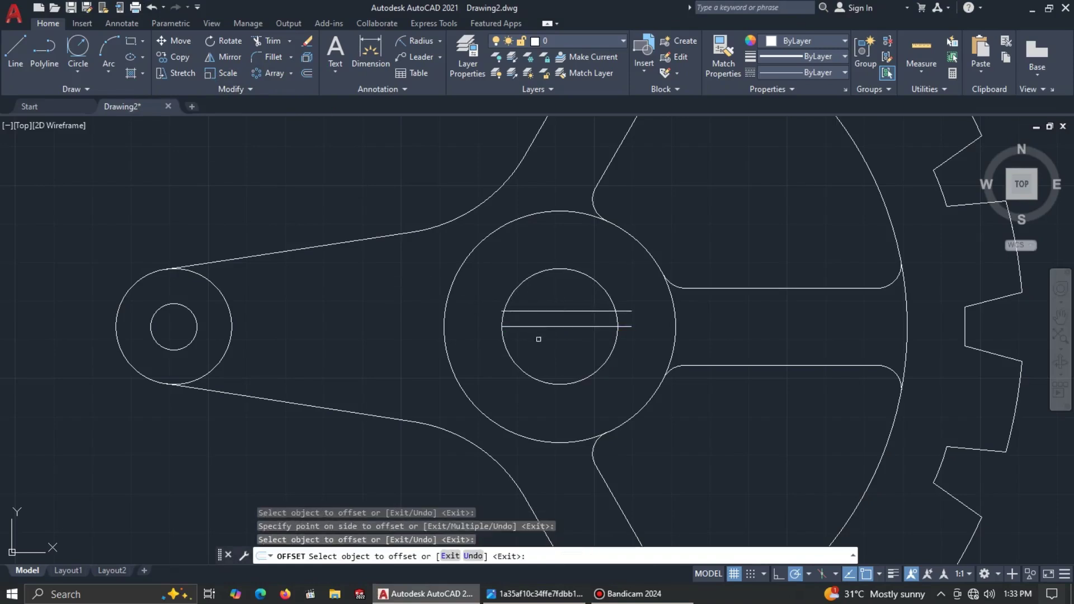
click(538, 327)
click(577, 349)
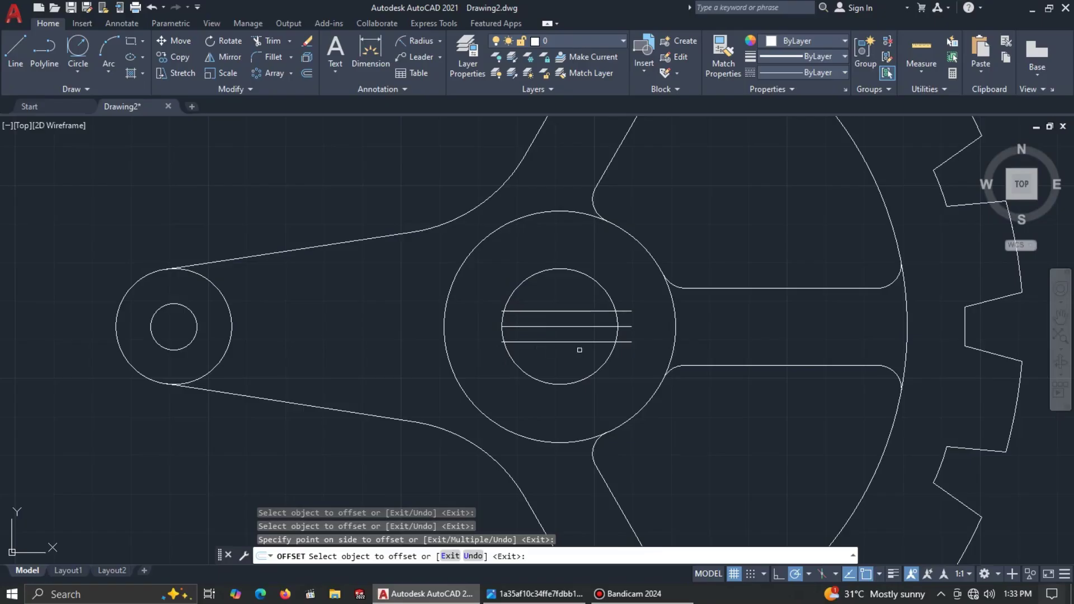
key(Escape)
text(l)
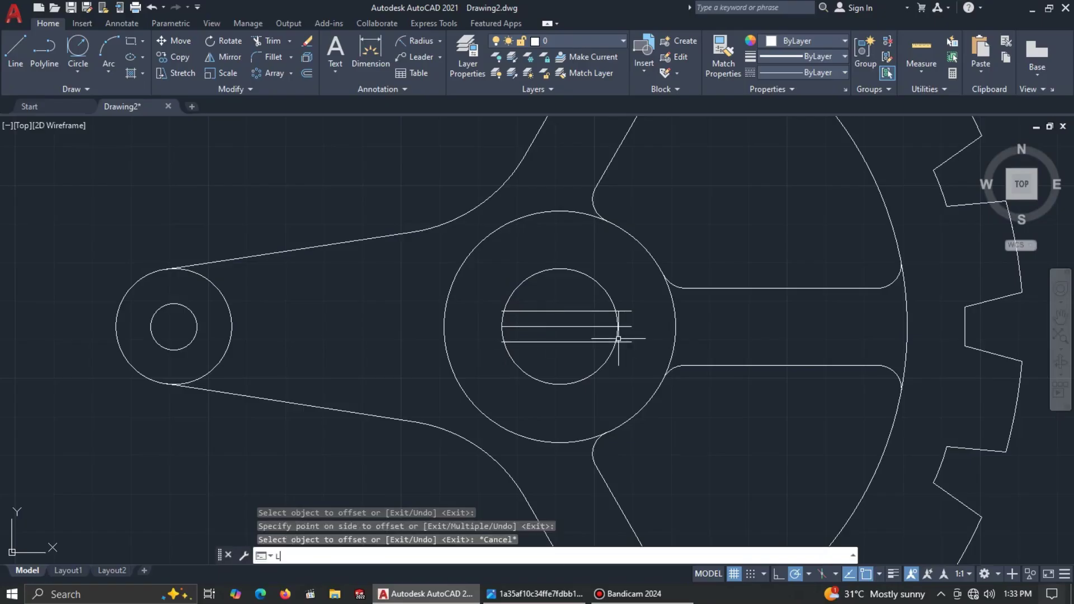
key(Return)
click(631, 328)
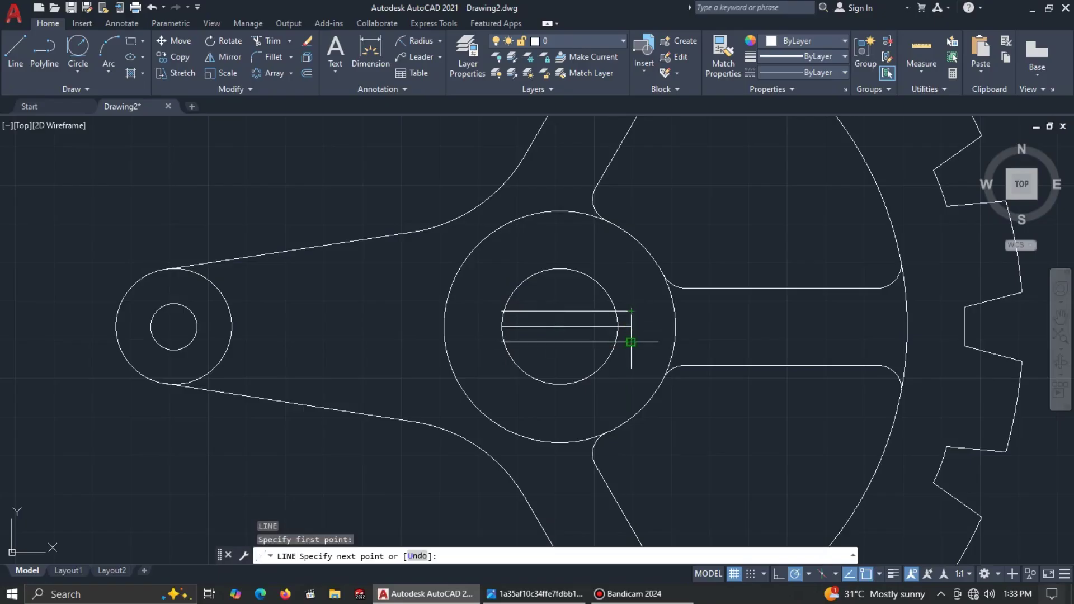
key(Escape)
click(38, 62)
Draw a vertical line joining the right endpoints of the upper and lower offset lines to close the keyway.
click(16, 50)
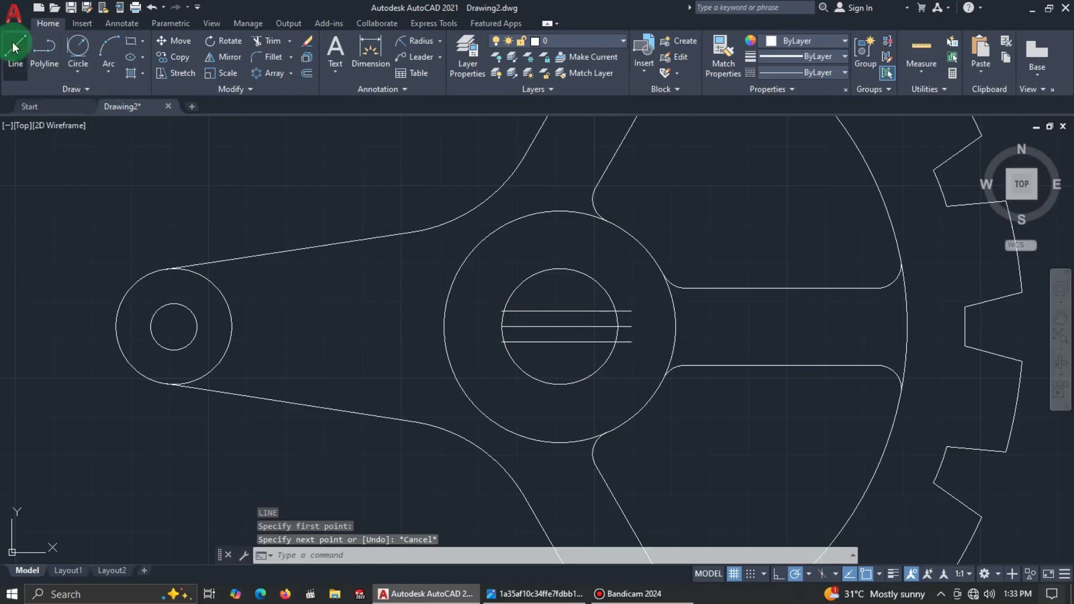
click(631, 312)
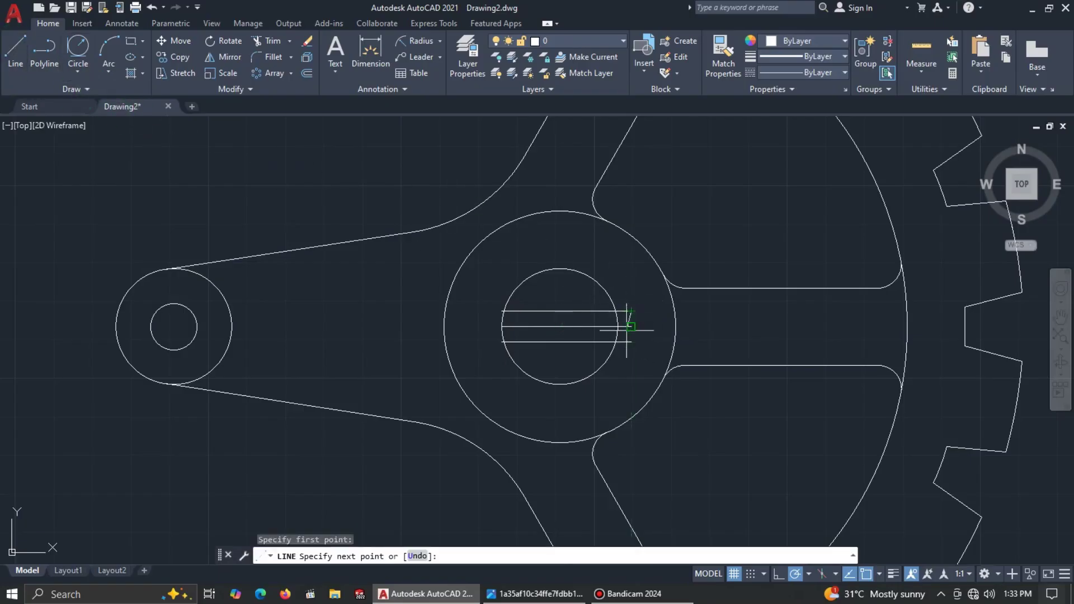
click(631, 341)
key(Escape)
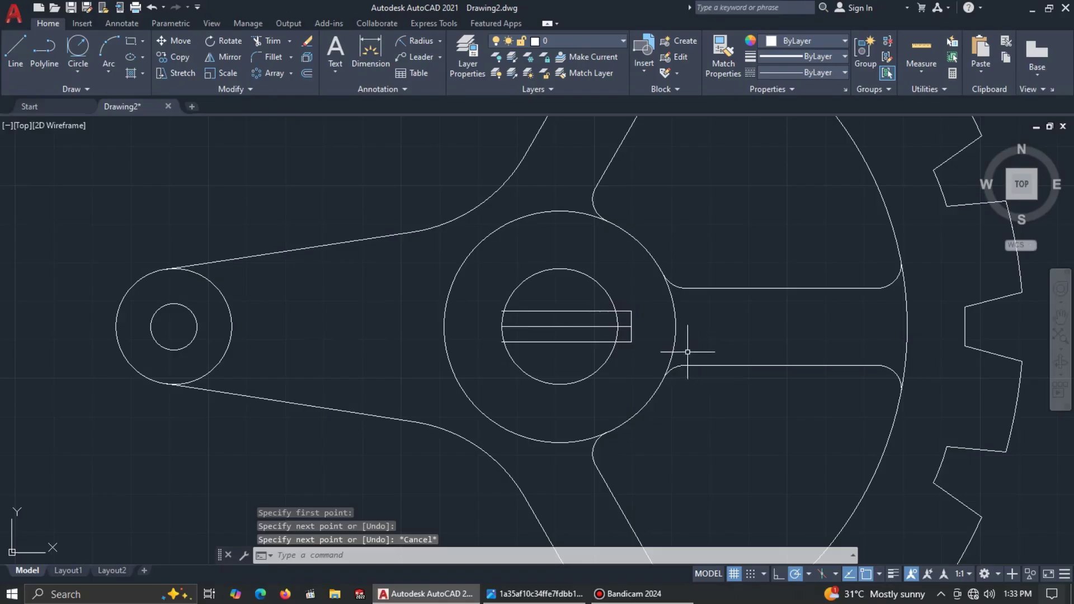
Trim away the parts of the three horizontal keyway lines that lie inside the bore circle.
text(tr)
key(Return)
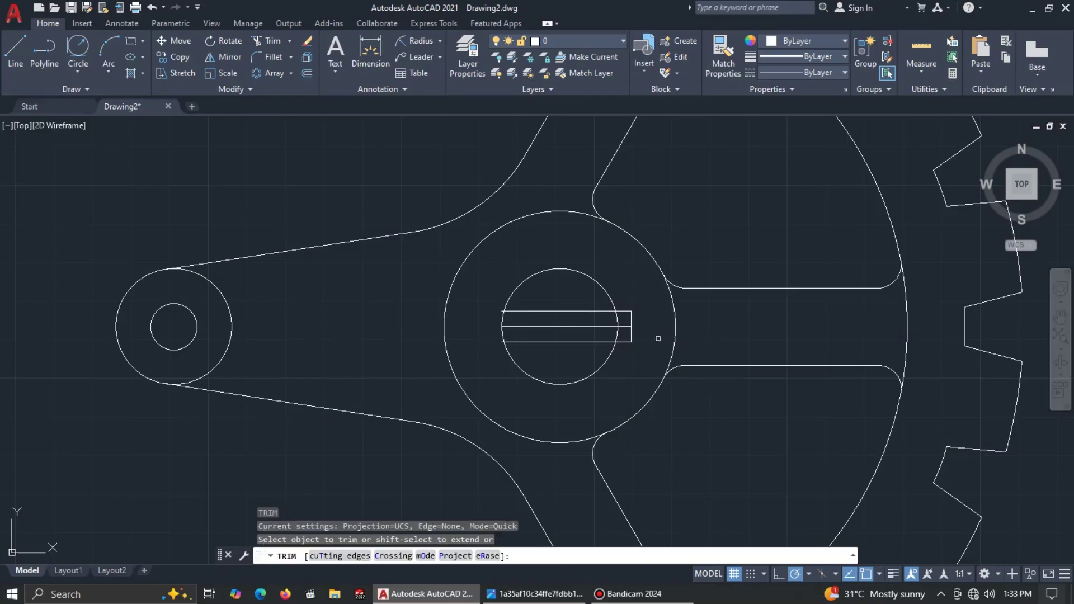
click(576, 304)
click(578, 353)
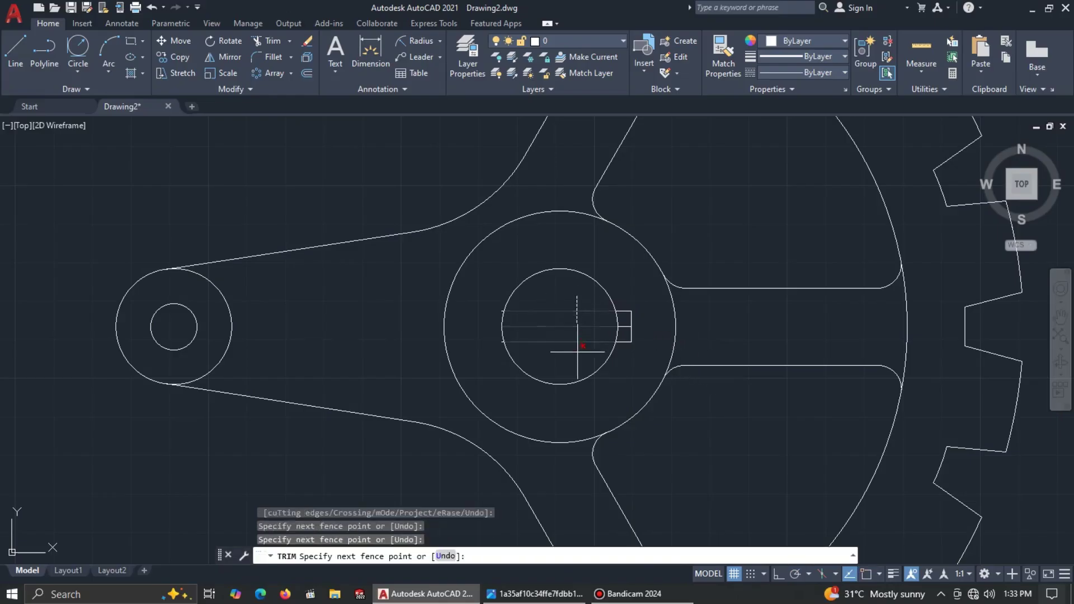
key(Return)
scroll(494, 339, up, 4)
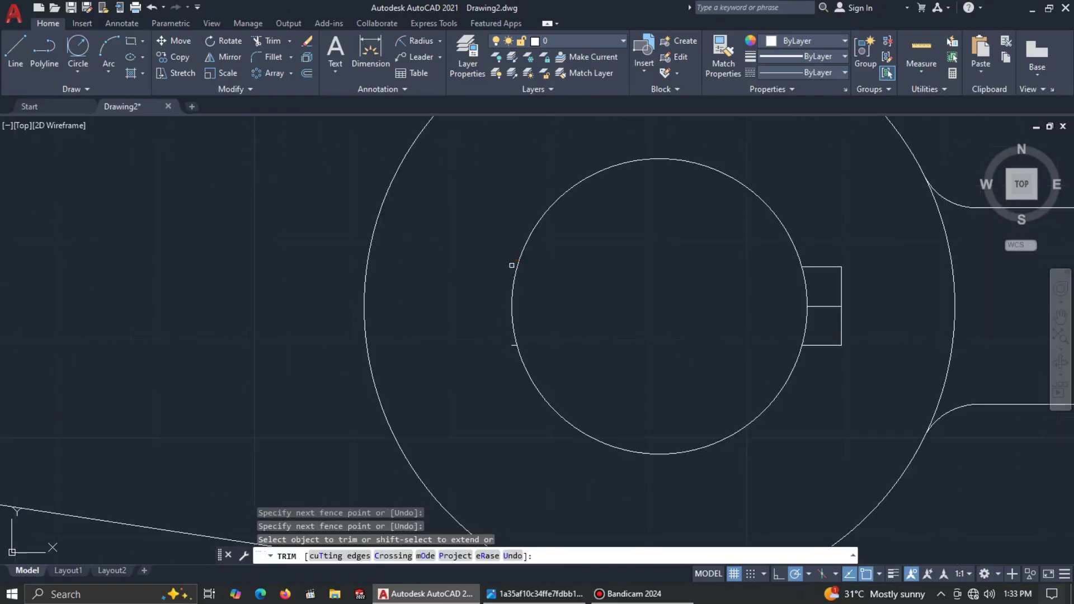
Trim away the leftover stub of the lower keyway line on the left side of the bore circle.
click(508, 341)
click(510, 348)
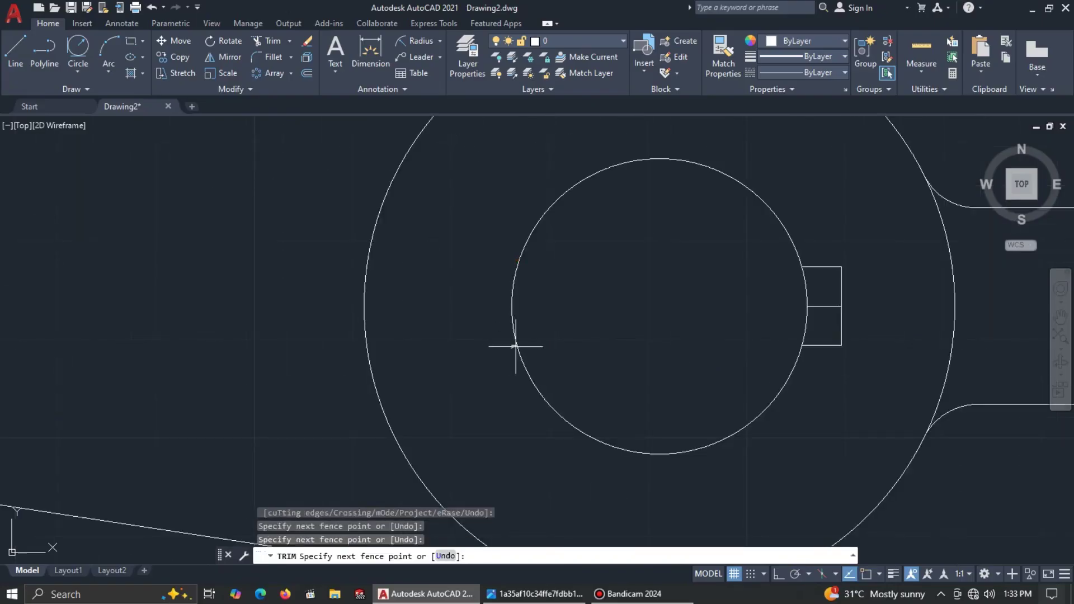
key(Escape)
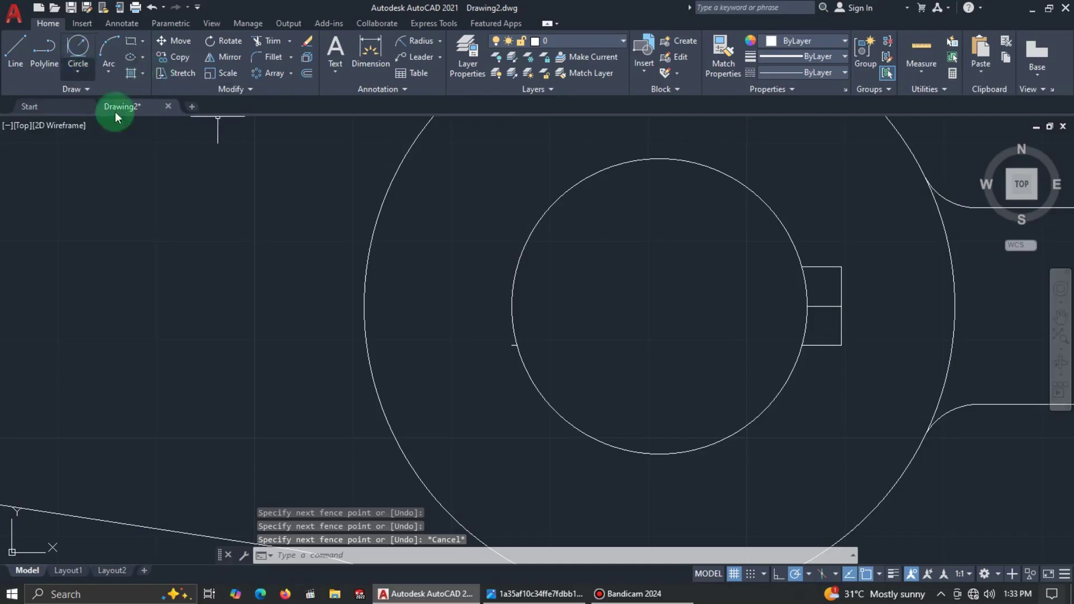
text(tr)
key(Return)
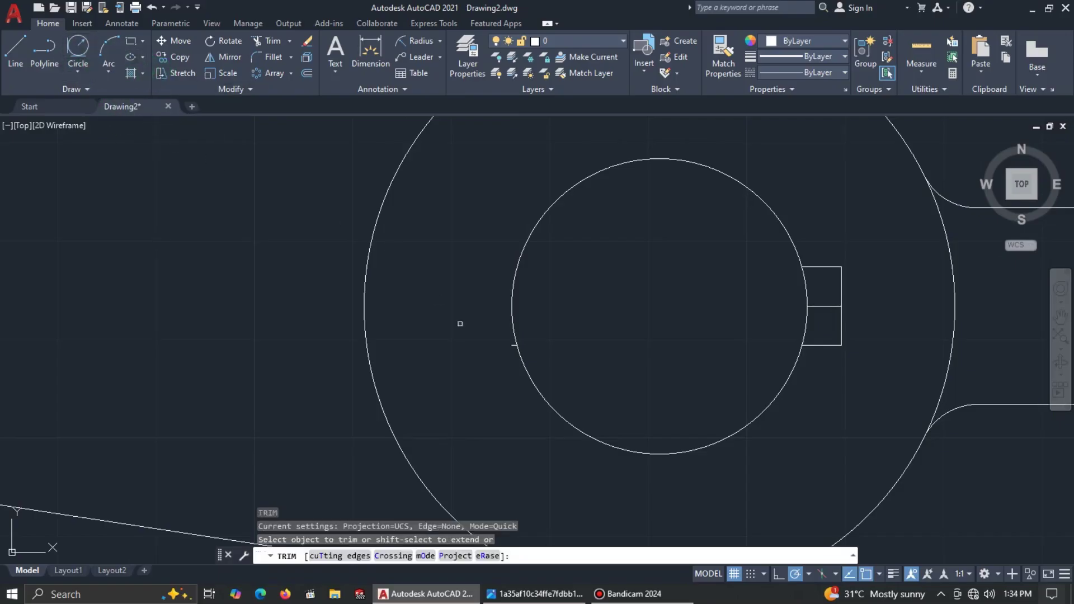
click(512, 347)
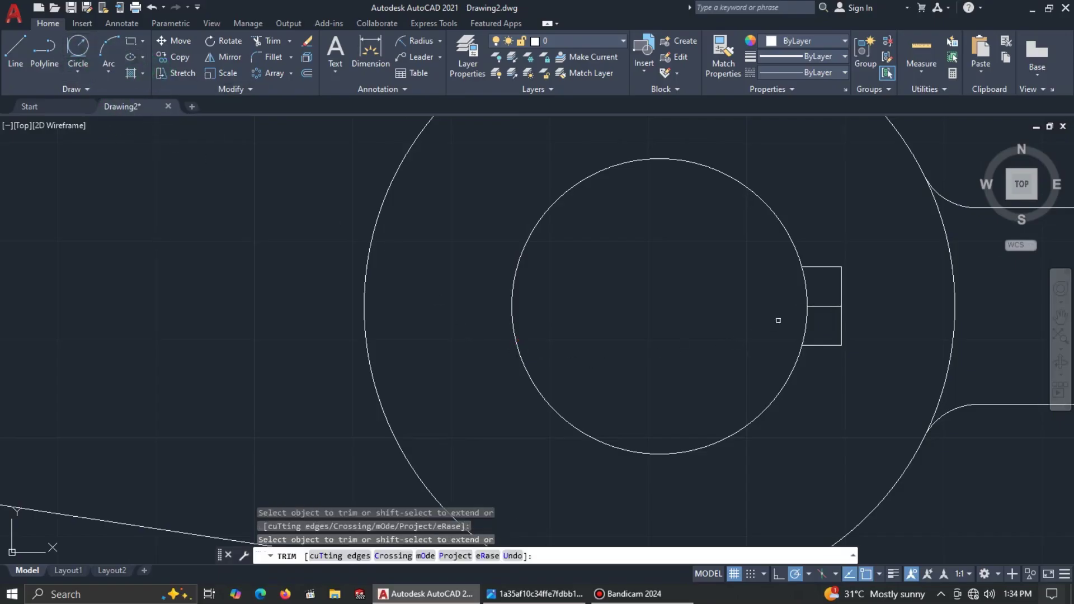
Trim the bore arc across the keyway opening and remove the horizontal centre line inside the keyway.
click(800, 284)
click(813, 283)
key(Return)
click(774, 334)
click(815, 309)
key(Return)
scroll(819, 316, down, 8)
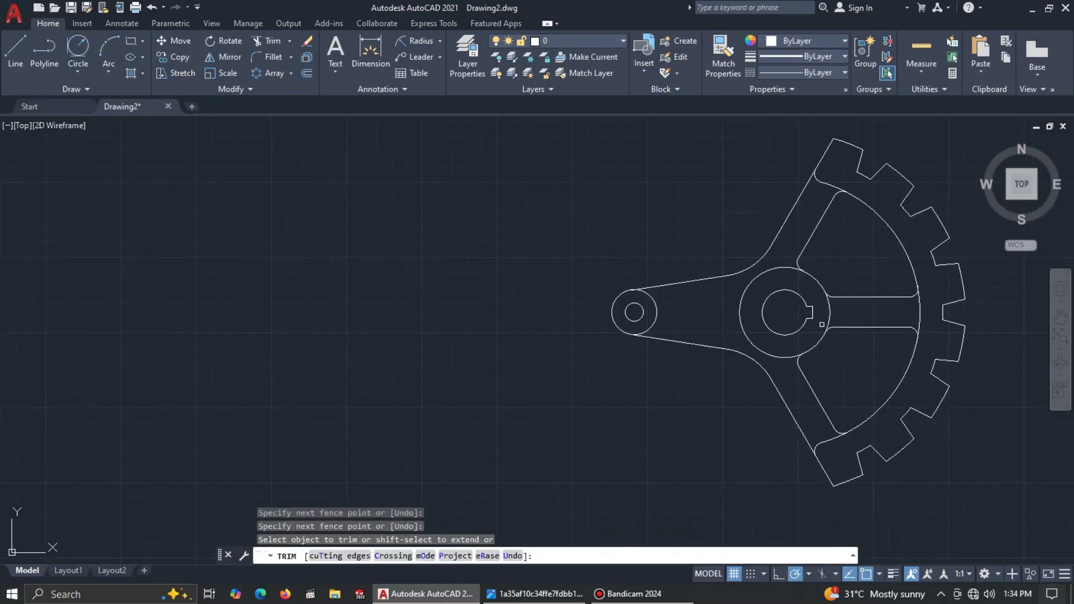
middle_drag(805, 337, 573, 348)
key(Escape)
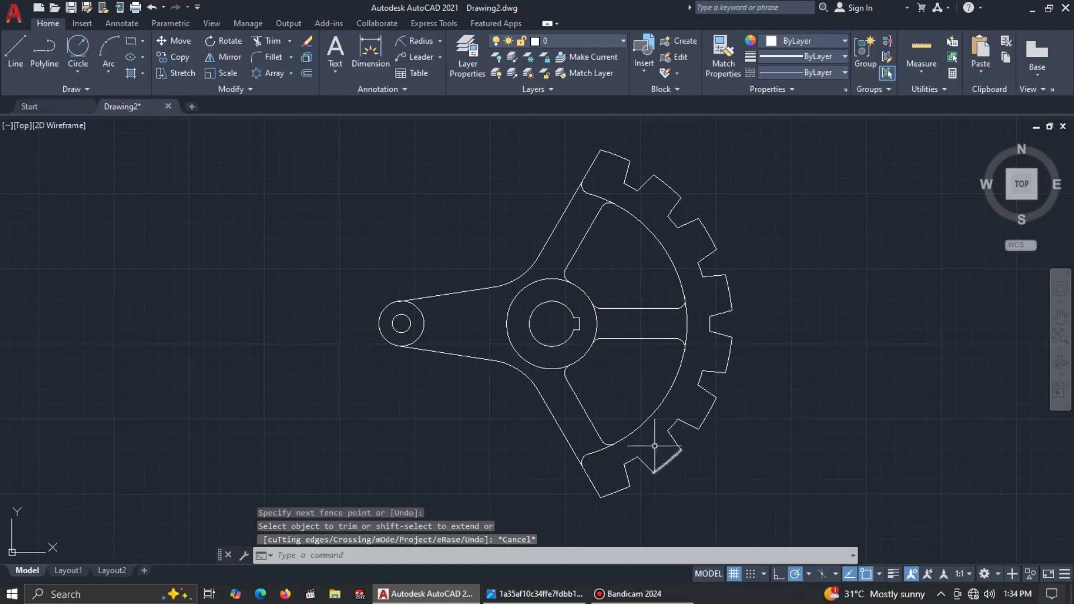
Compare the finished outline with the reference image, then turn on lineweight display in the drawing.
key(alt+Tab)
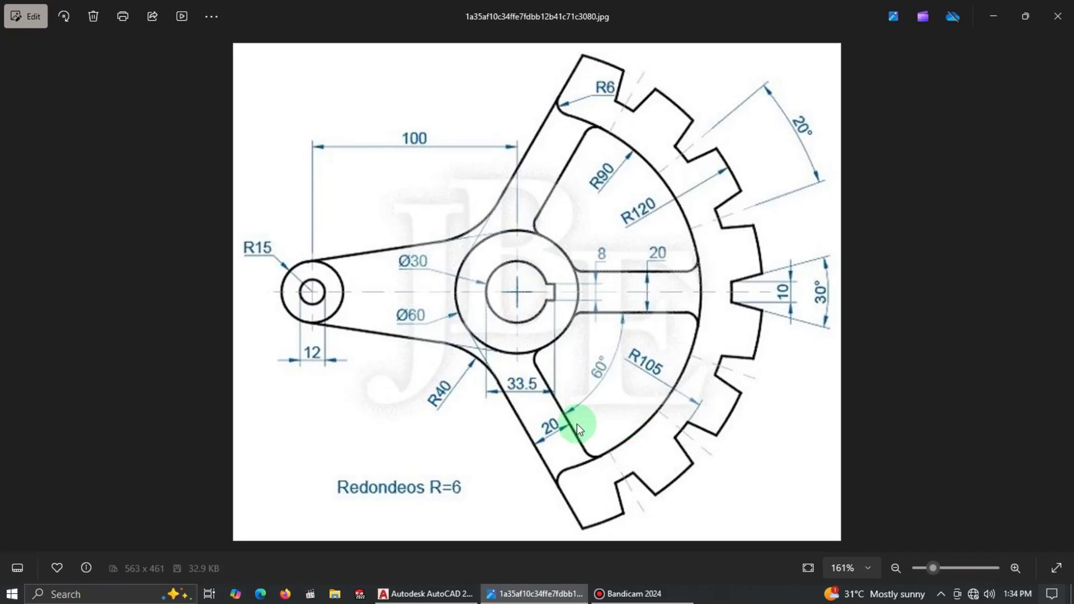
key(alt+Tab)
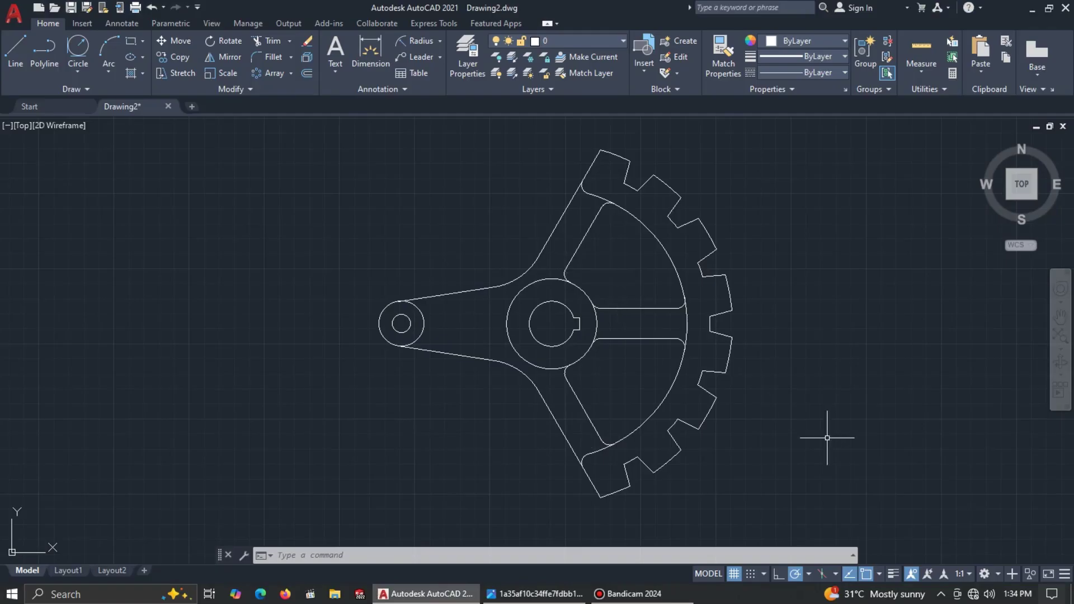
scroll(409, 299, up, 12)
scroll(559, 339, down, 12)
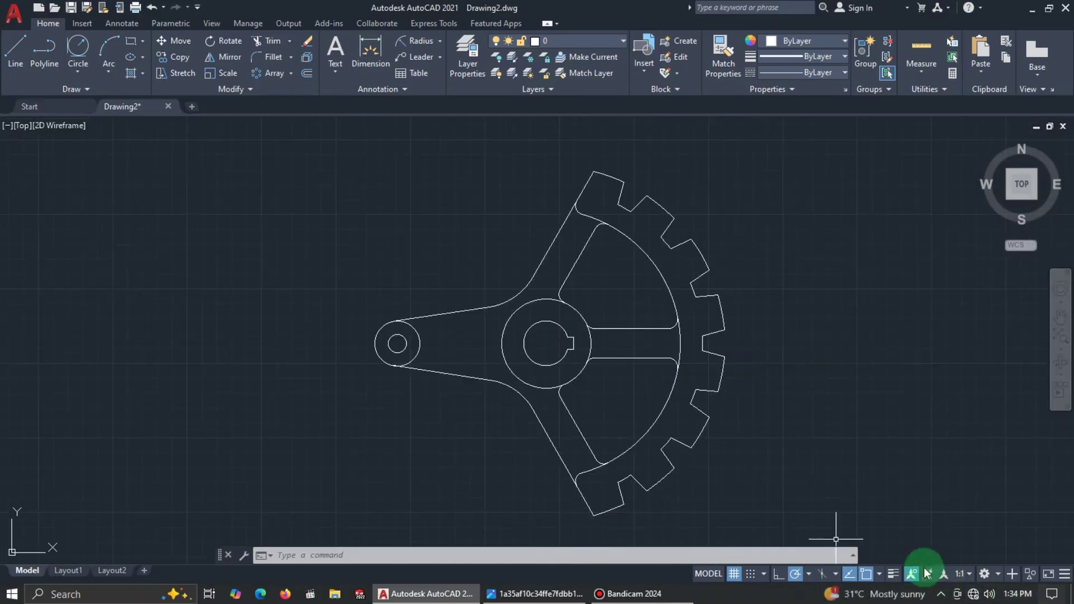
click(894, 574)
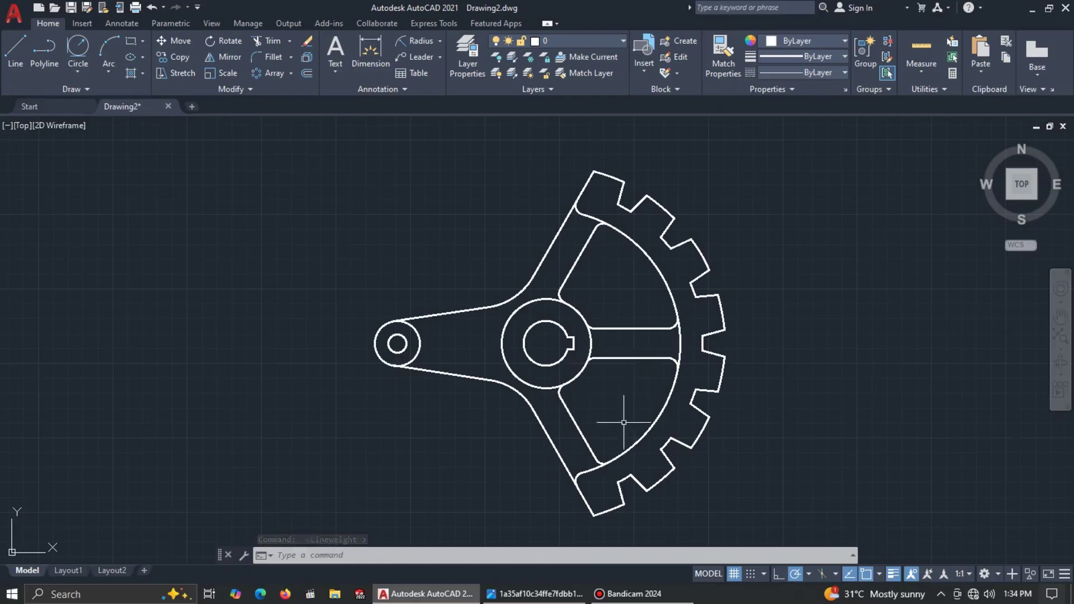
Create a new layer named DIM.
middle_drag(628, 427, 573, 417)
click(462, 80)
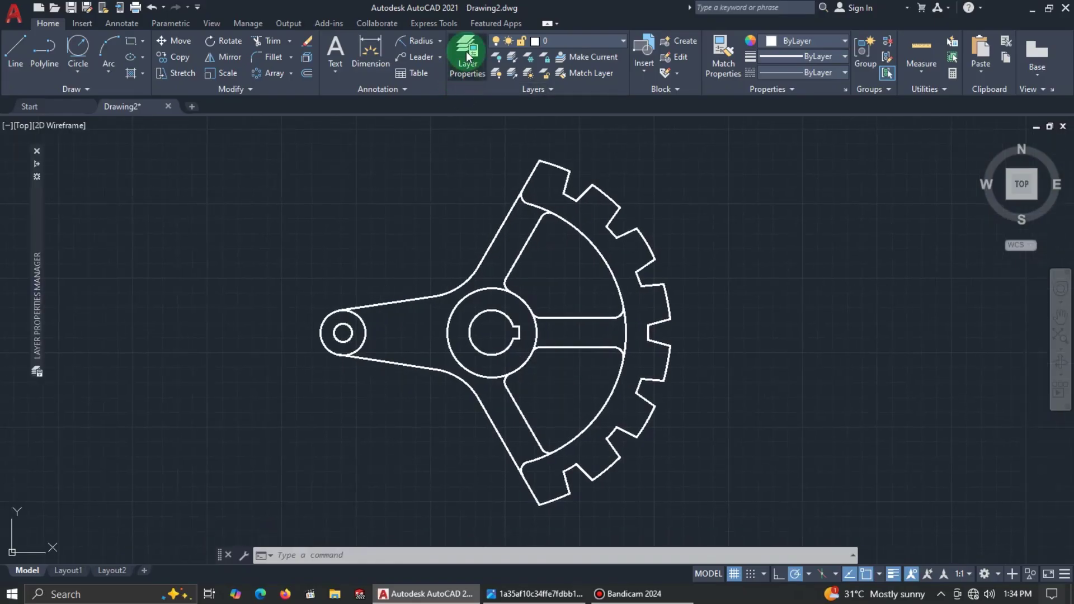
click(119, 241)
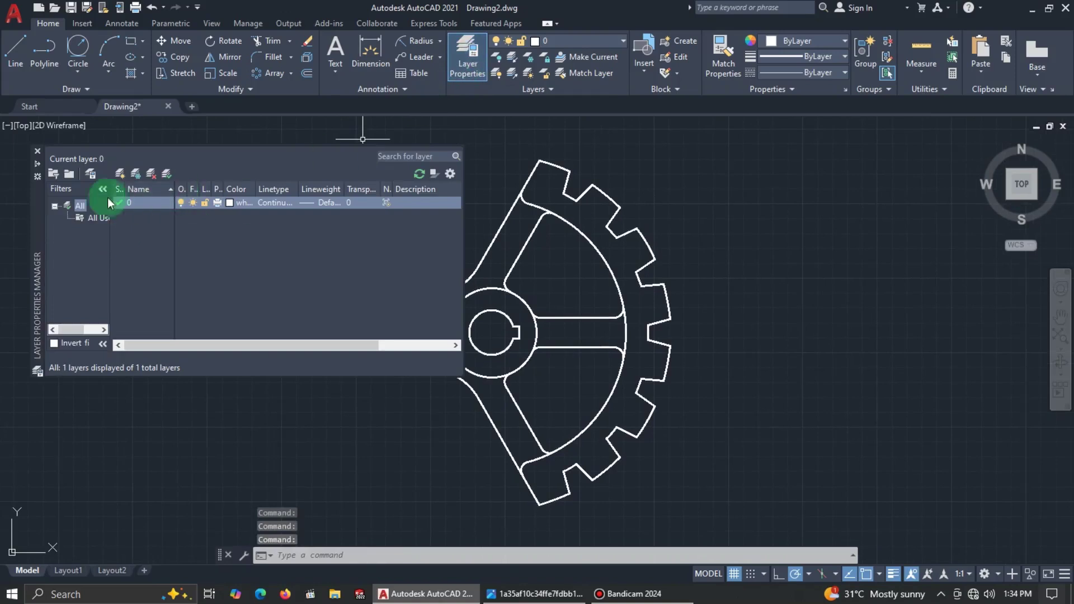
click(119, 174)
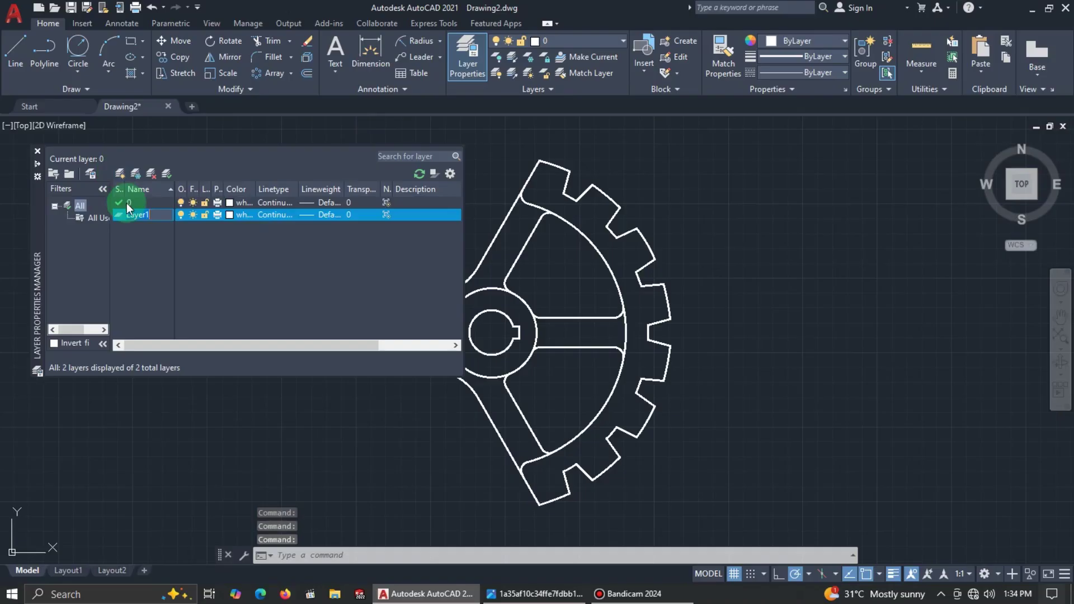
text(DIM)
click(235, 240)
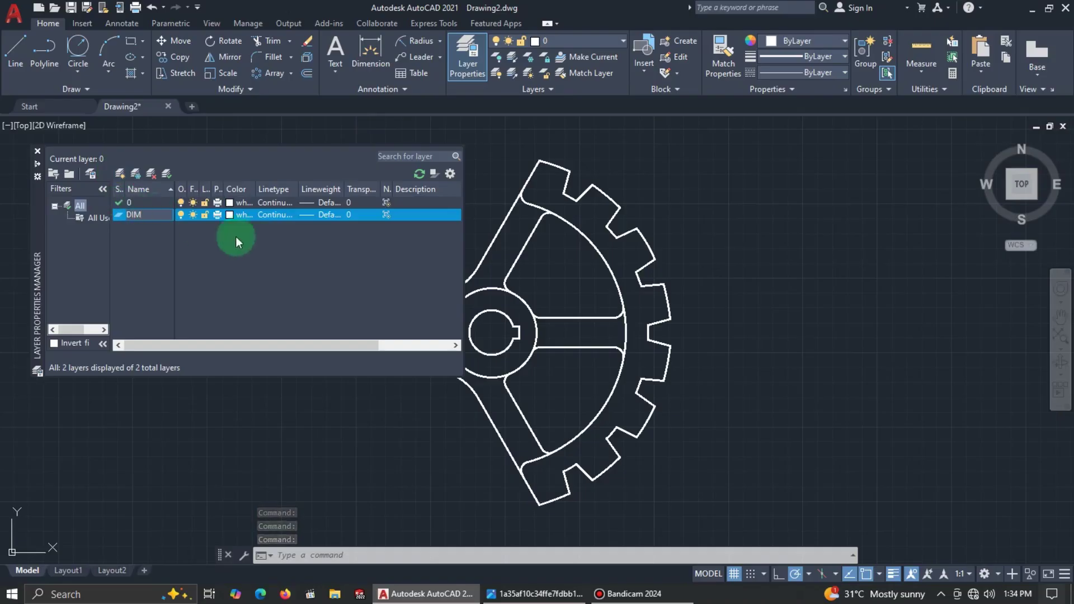
Set the DIM layer's color to index 100 and its lineweight to 0.25 mm.
click(227, 217)
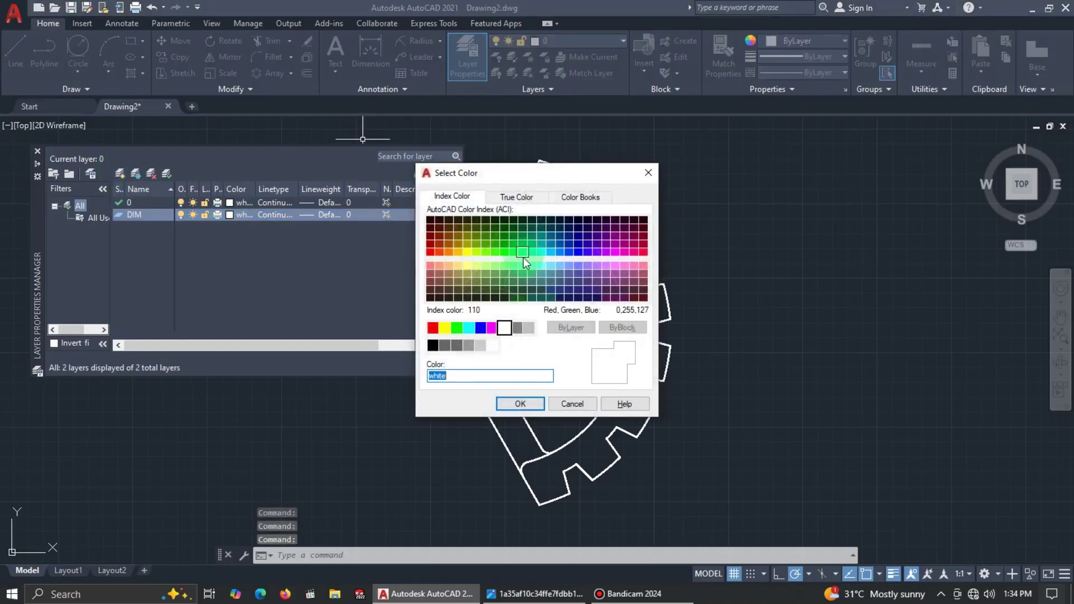
click(515, 254)
click(520, 403)
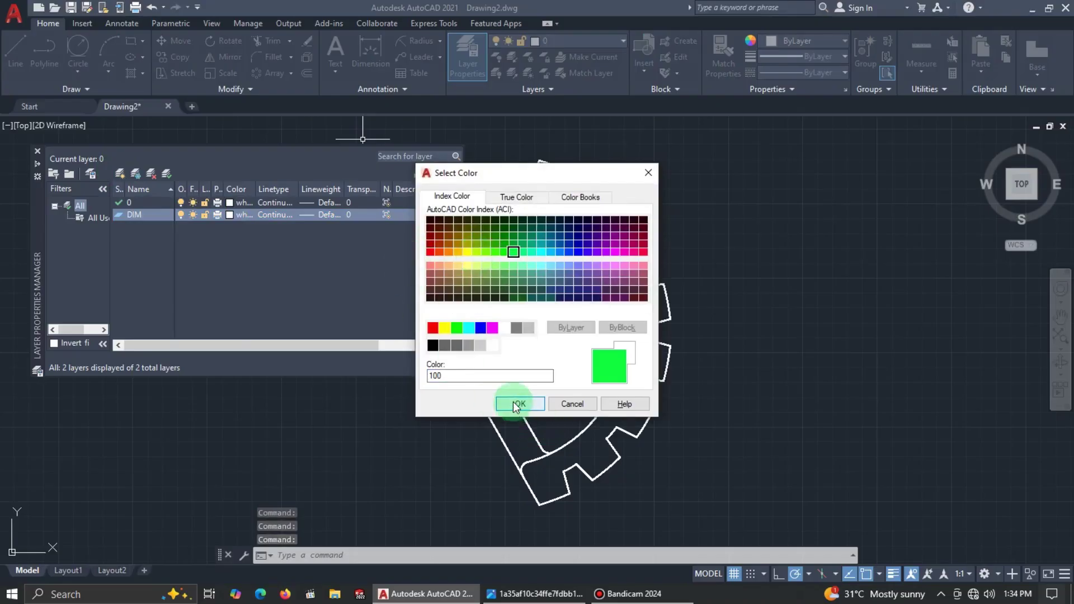
click(351, 265)
click(311, 215)
click(311, 215)
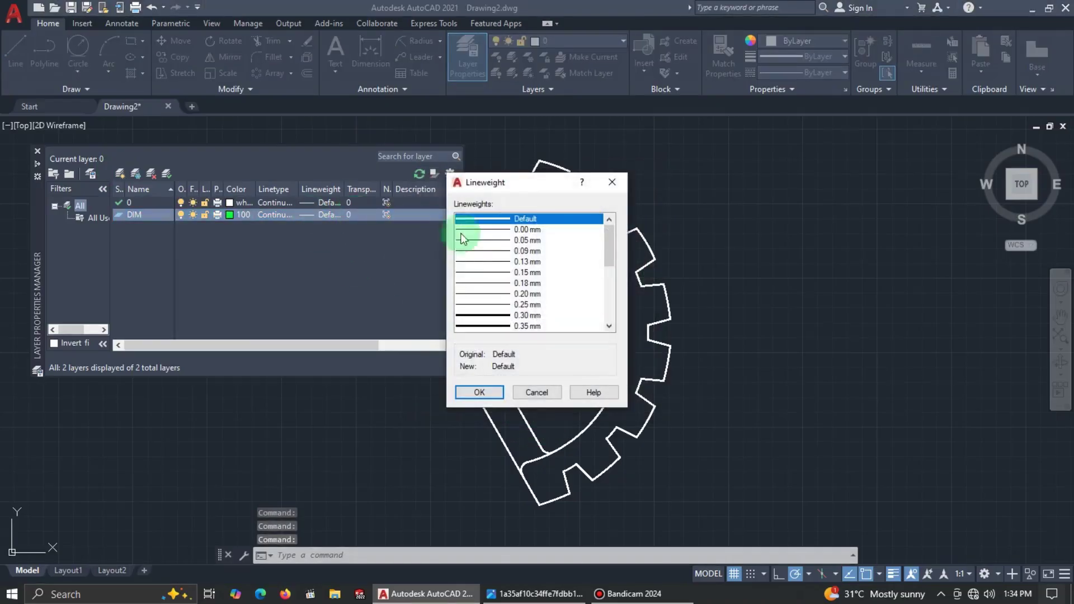
click(499, 304)
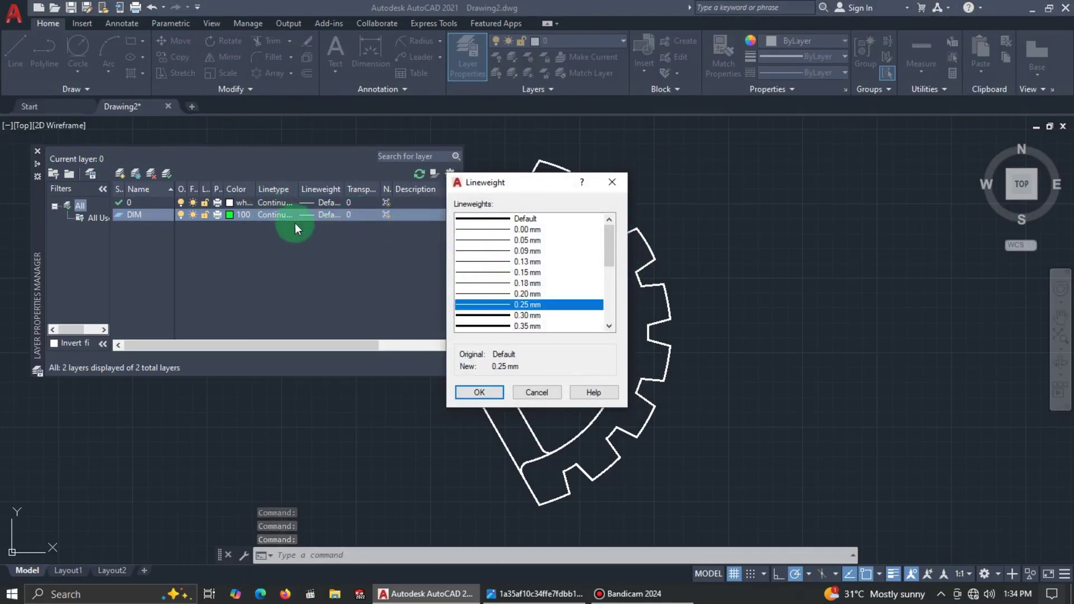
click(477, 391)
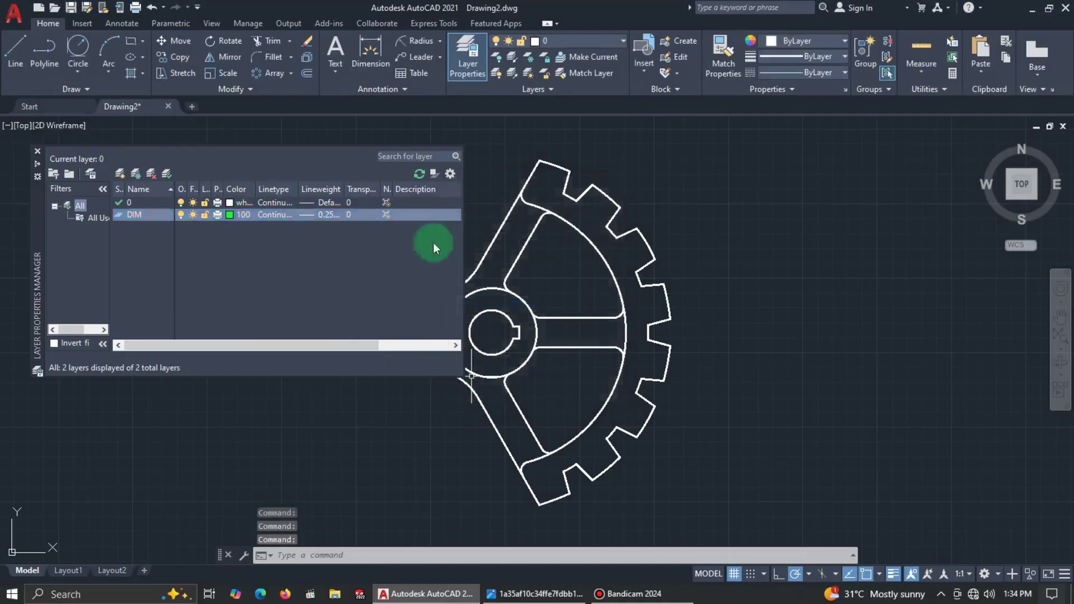
Close the layer manager and make DIM the current layer.
click(38, 151)
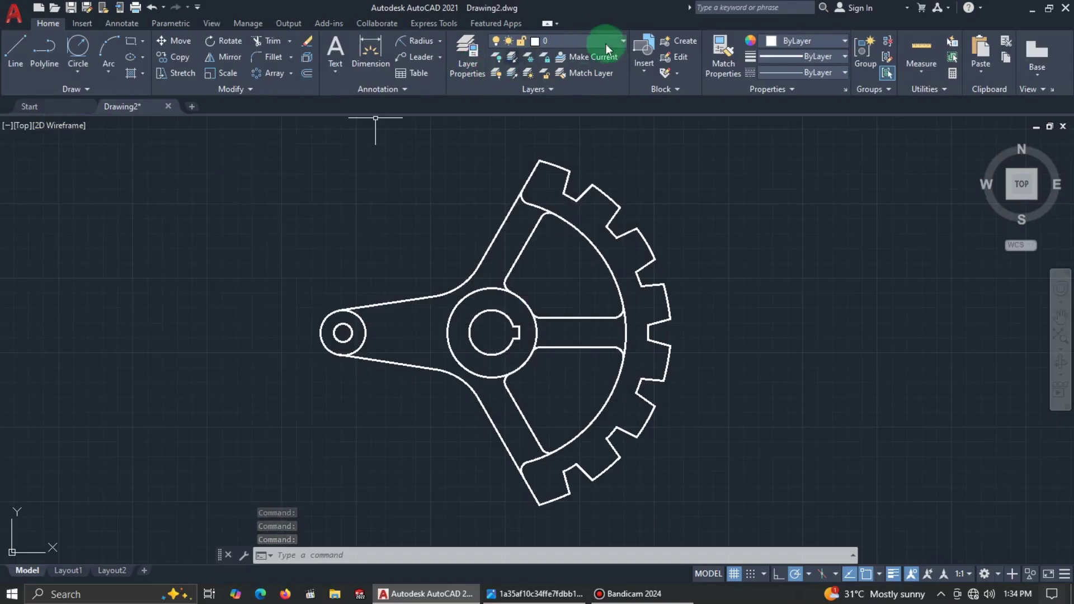
click(622, 39)
click(566, 69)
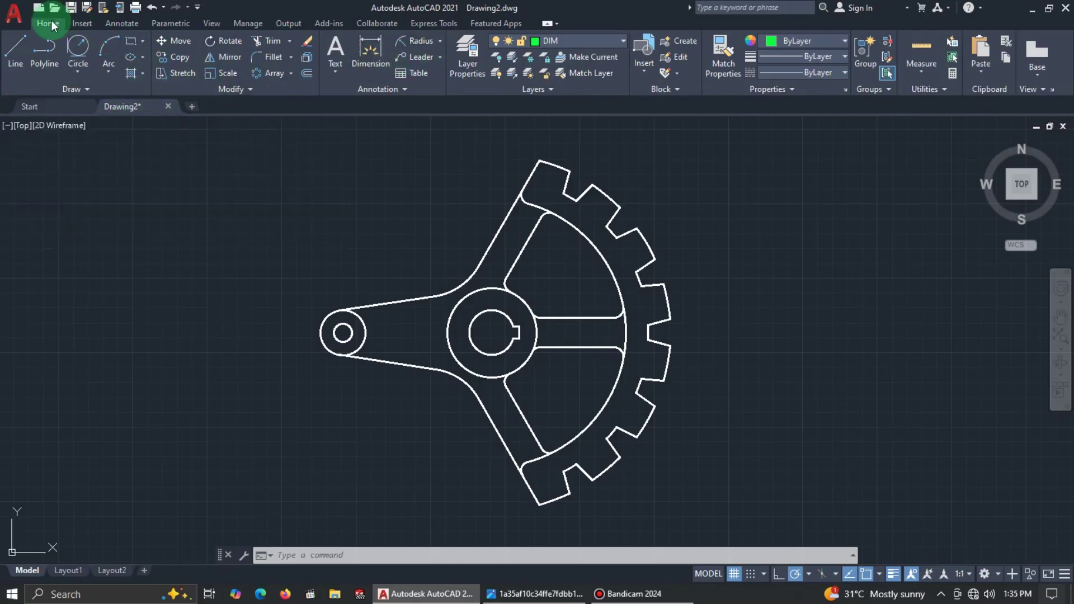
Add a horizontal linear dimension from the small eye's centre to the hub's centre, placed above the lever arm.
click(439, 41)
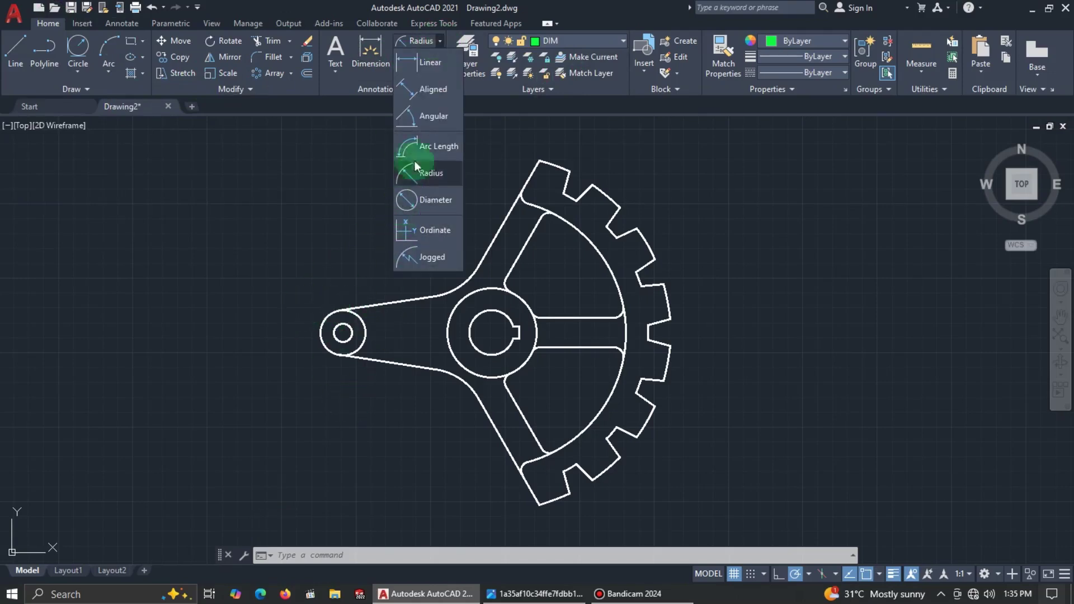
click(426, 61)
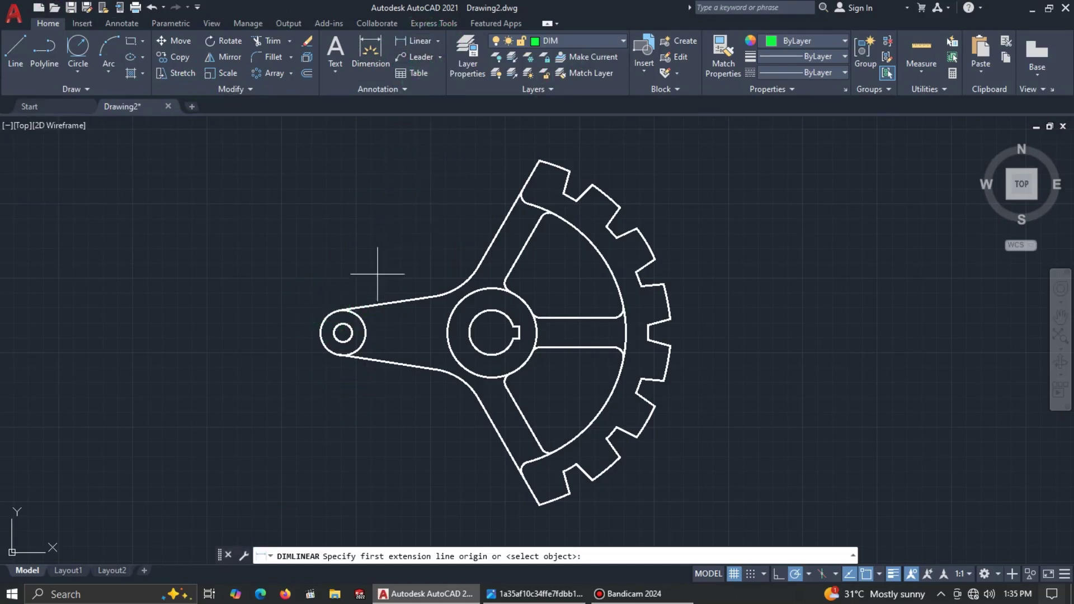
click(343, 333)
click(491, 333)
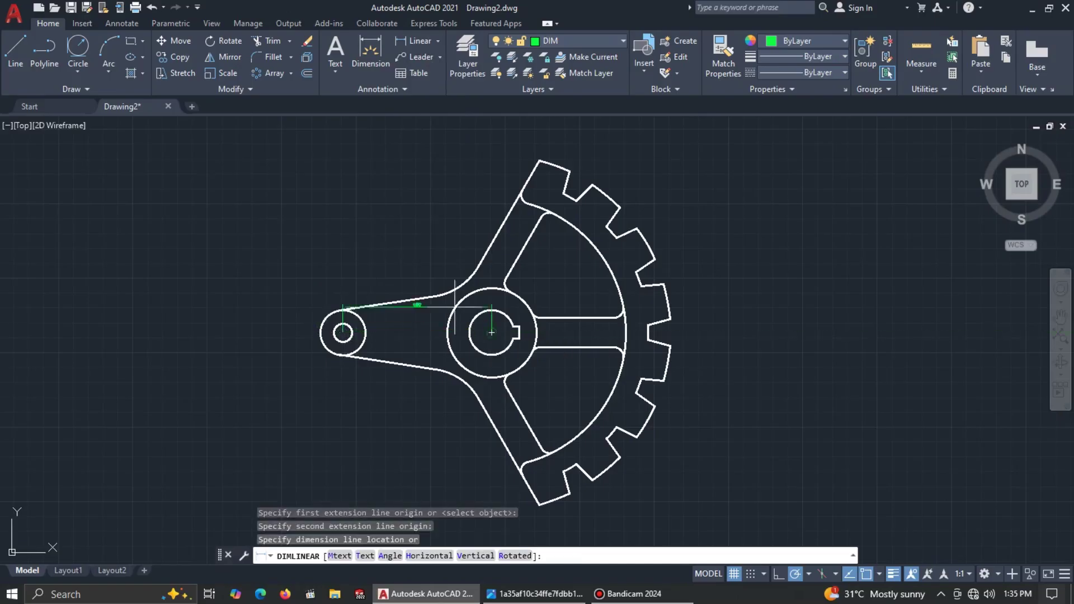
click(438, 231)
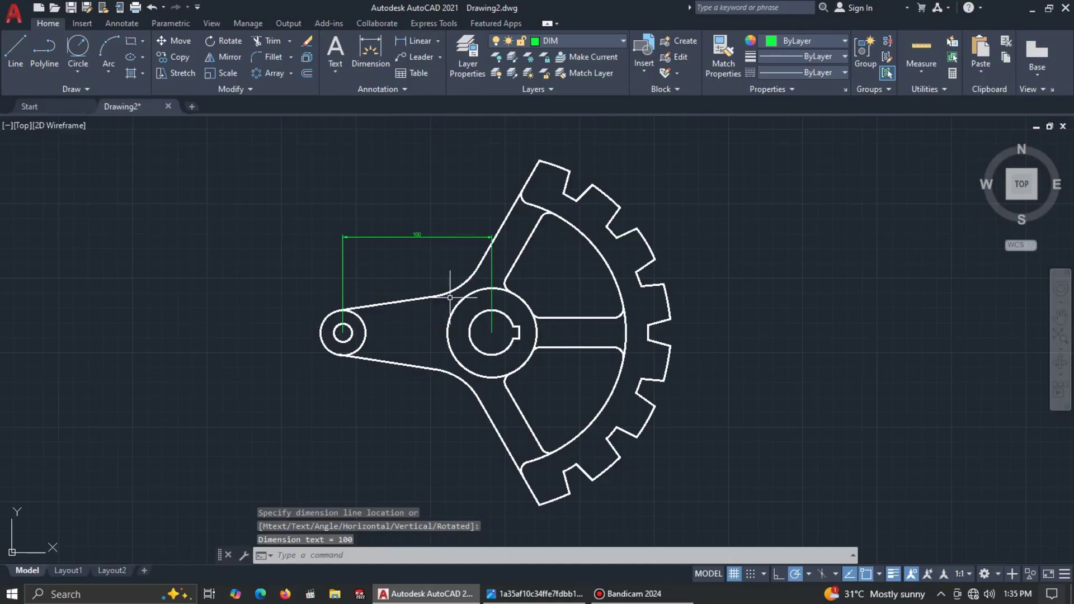
Modify the ISO-25 dimension style to use an arrow size of 4 and a text height of 4.
text(d)
key(Return)
click(680, 269)
click(416, 149)
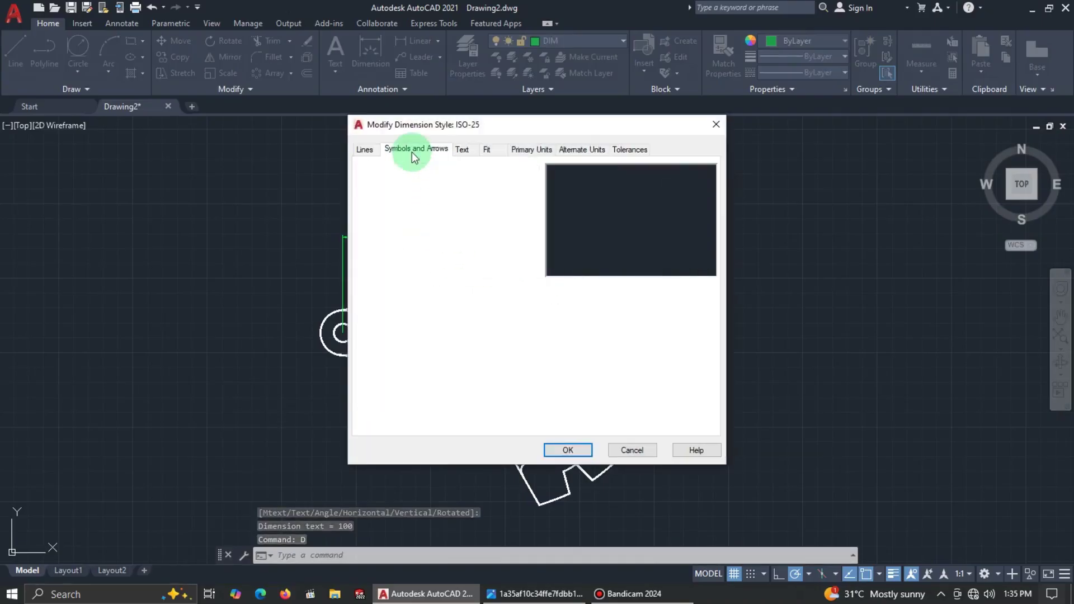
click(408, 282)
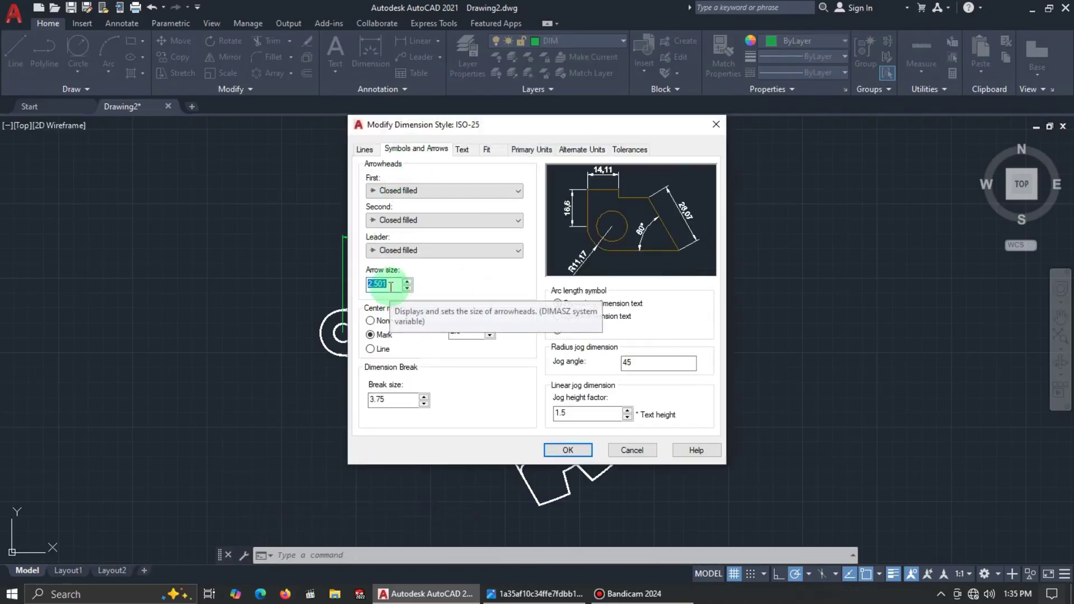
text(4)
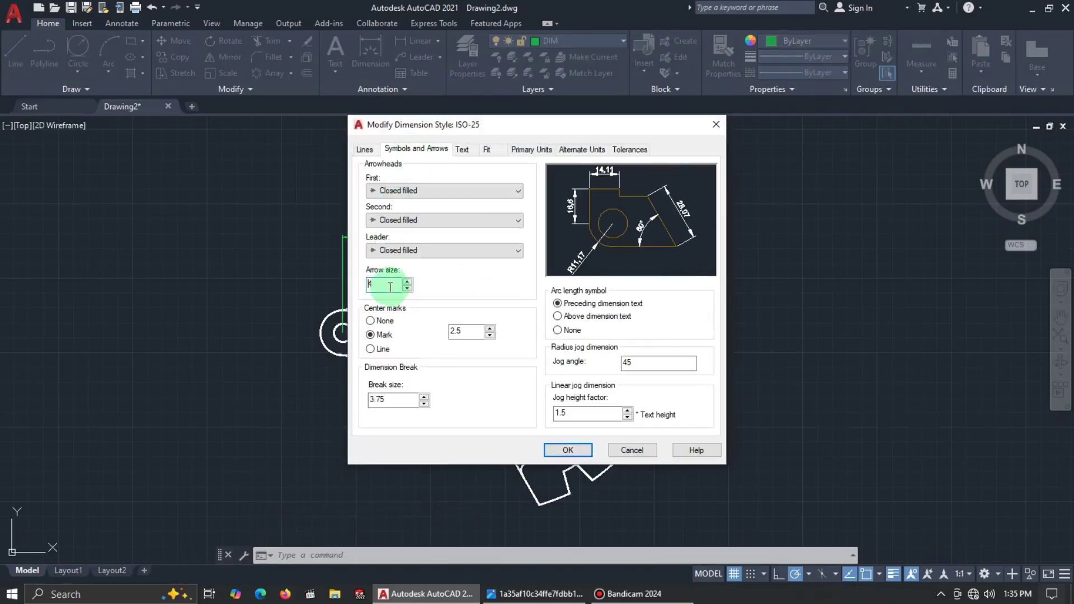
click(462, 149)
double_click(501, 247)
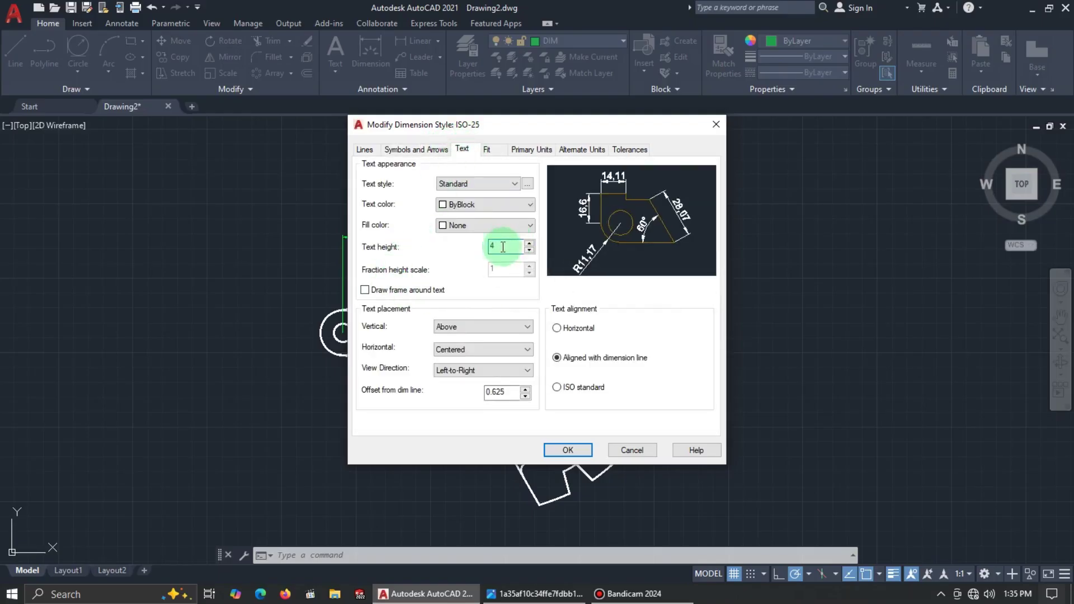
click(569, 451)
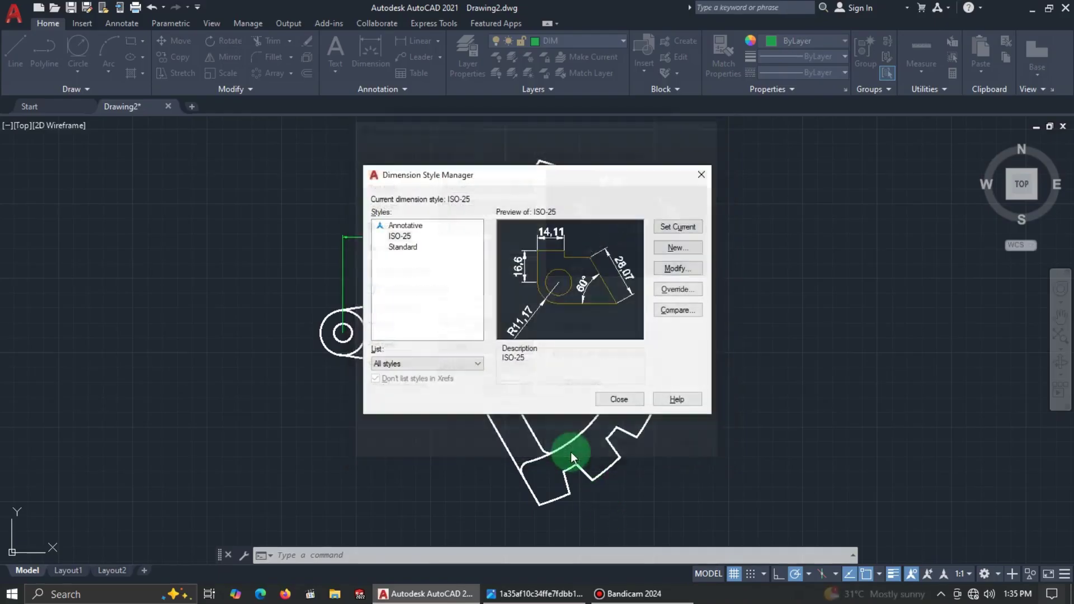
click(619, 399)
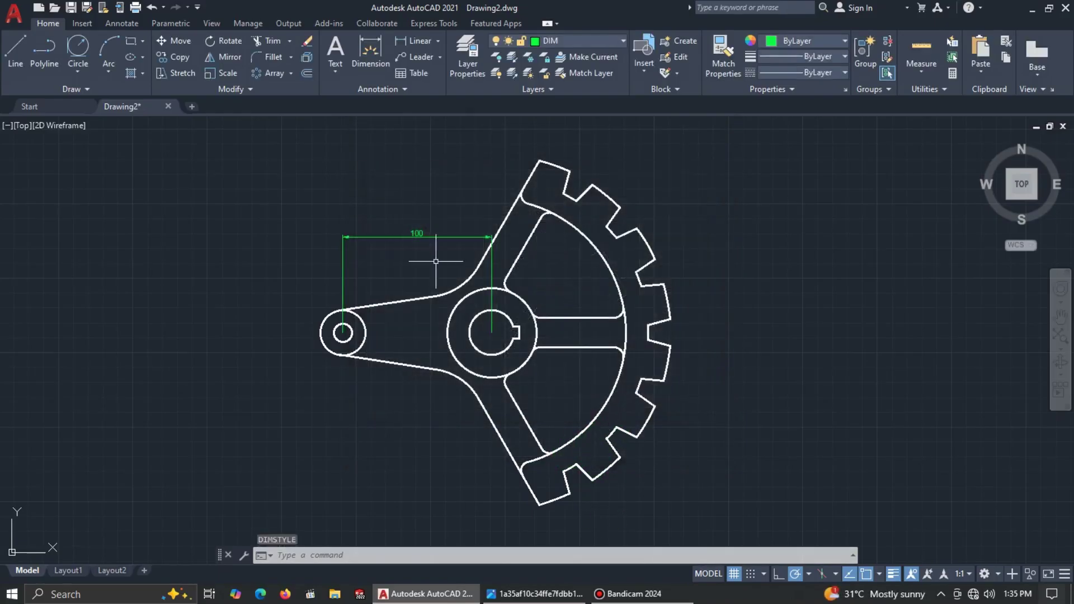
Add a diameter dimension to the small eye's inner hole, with the text placed outside at its lower left.
click(440, 42)
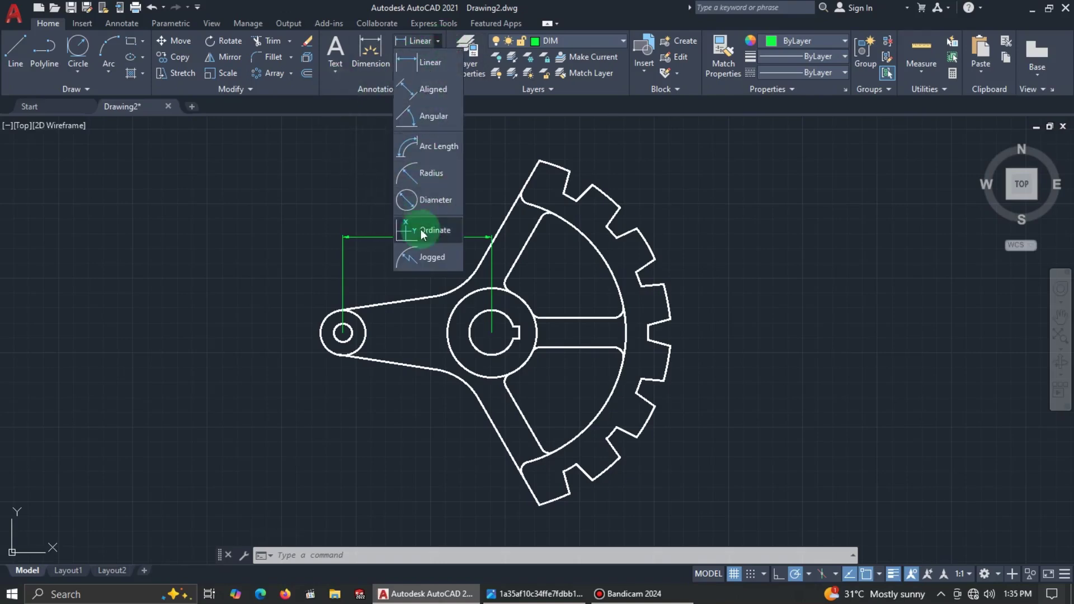
click(430, 199)
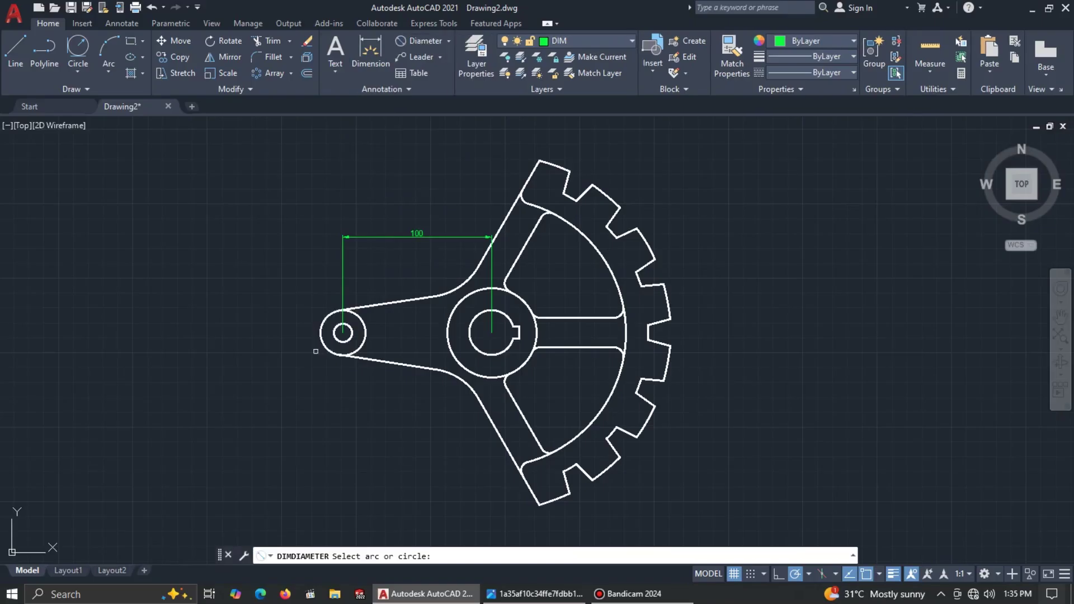
click(343, 333)
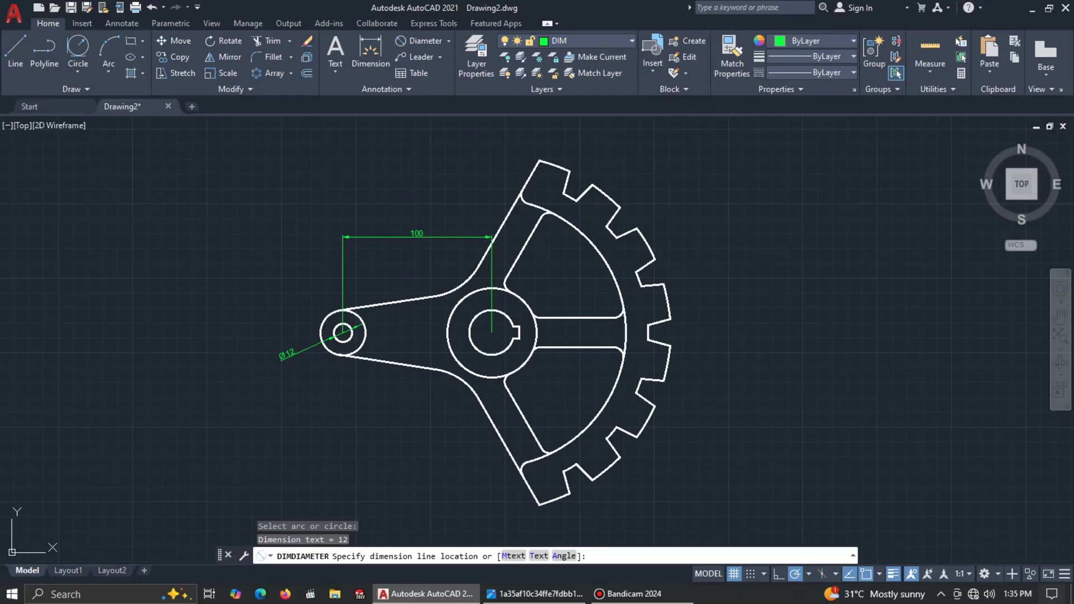
click(280, 358)
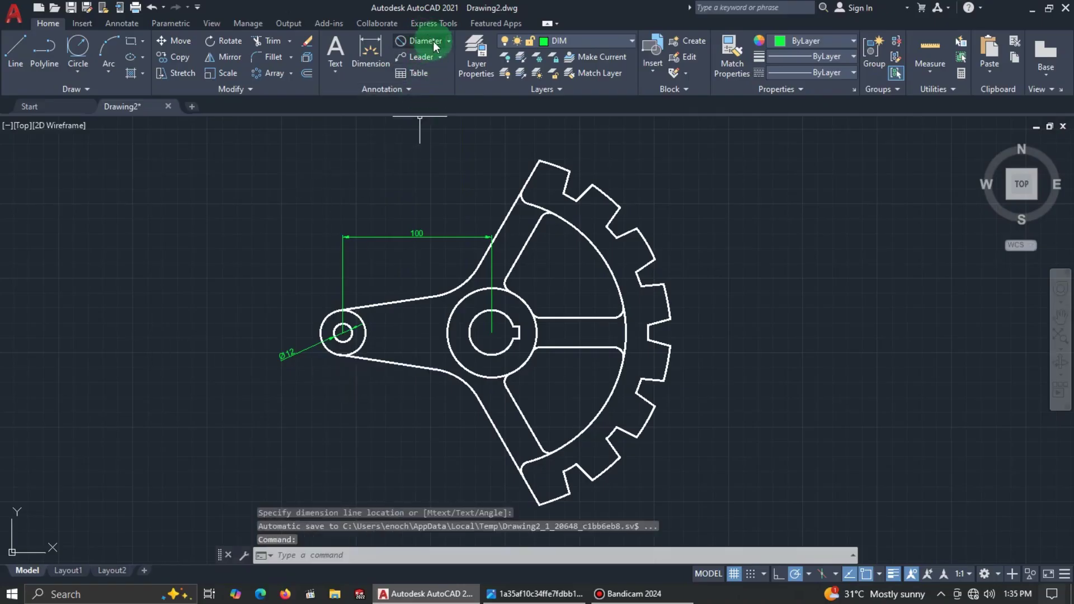
Add a radius dimension to the small eye's outer circle, with the text outside it, above the hole's diameter text.
click(448, 41)
click(434, 171)
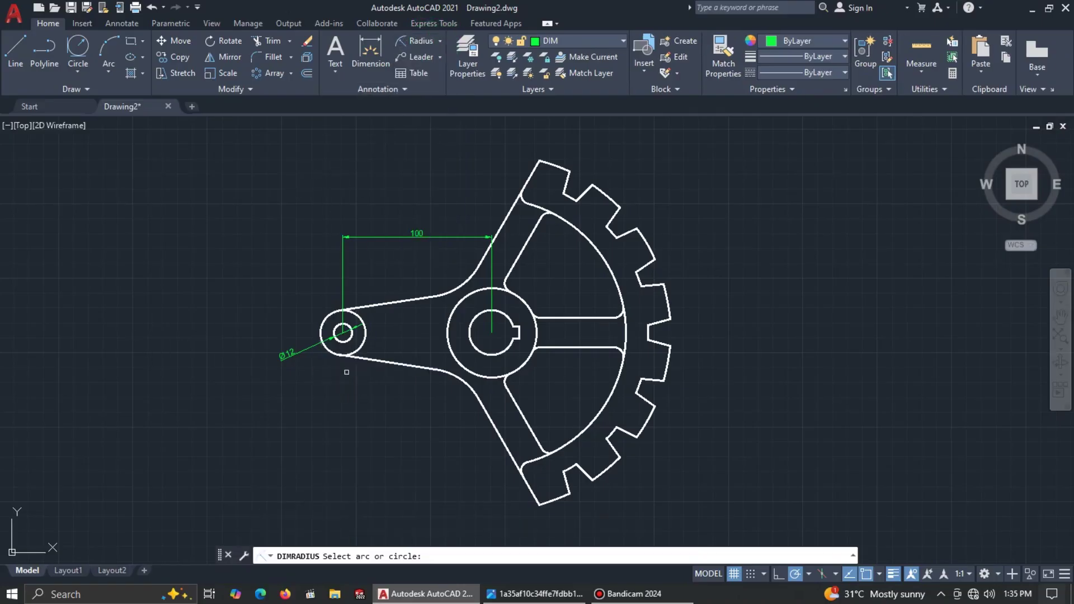
click(355, 359)
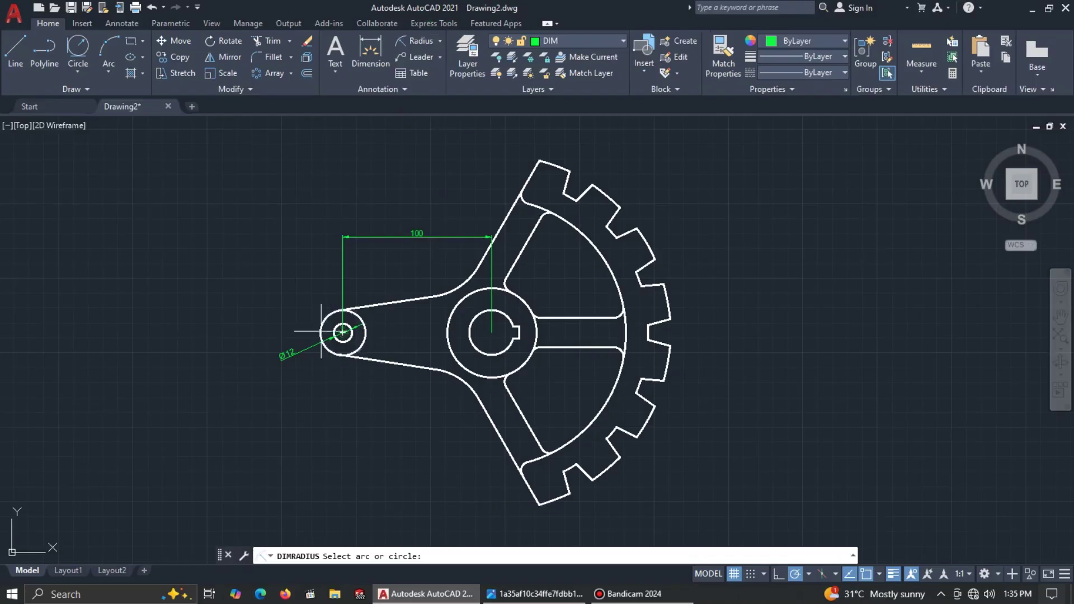
click(290, 324)
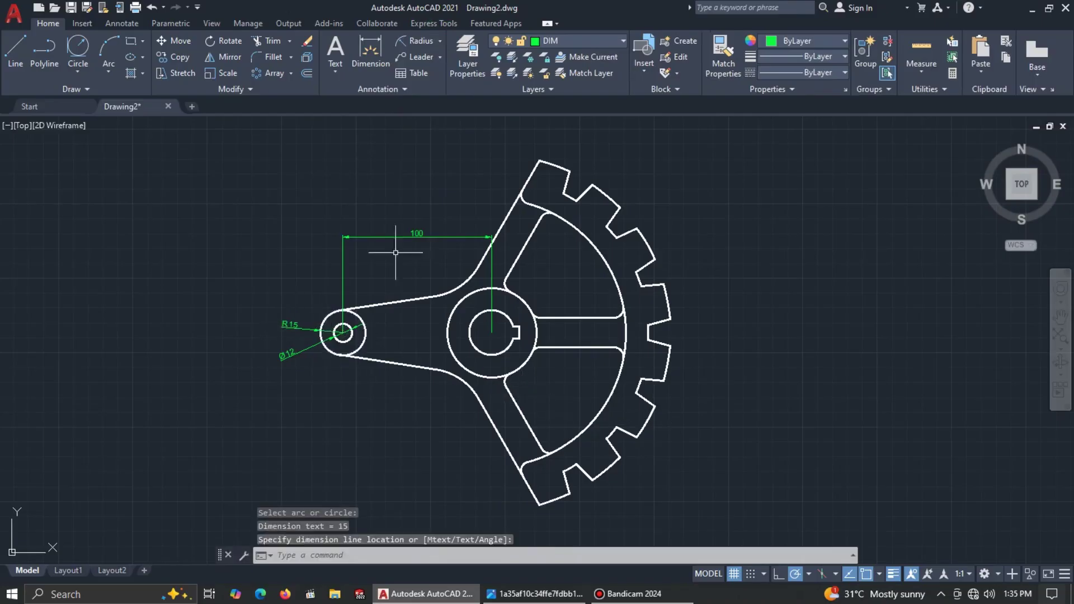
Modify the ISO-25 dimension style to use a text height of 5.
text(d)
right_click(364, 211)
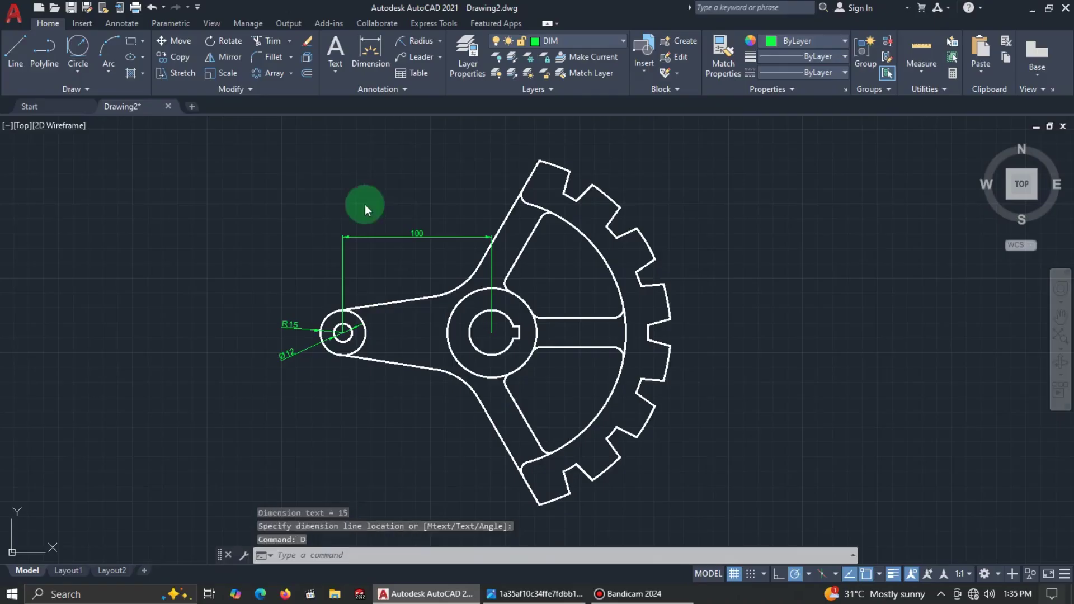
click(670, 268)
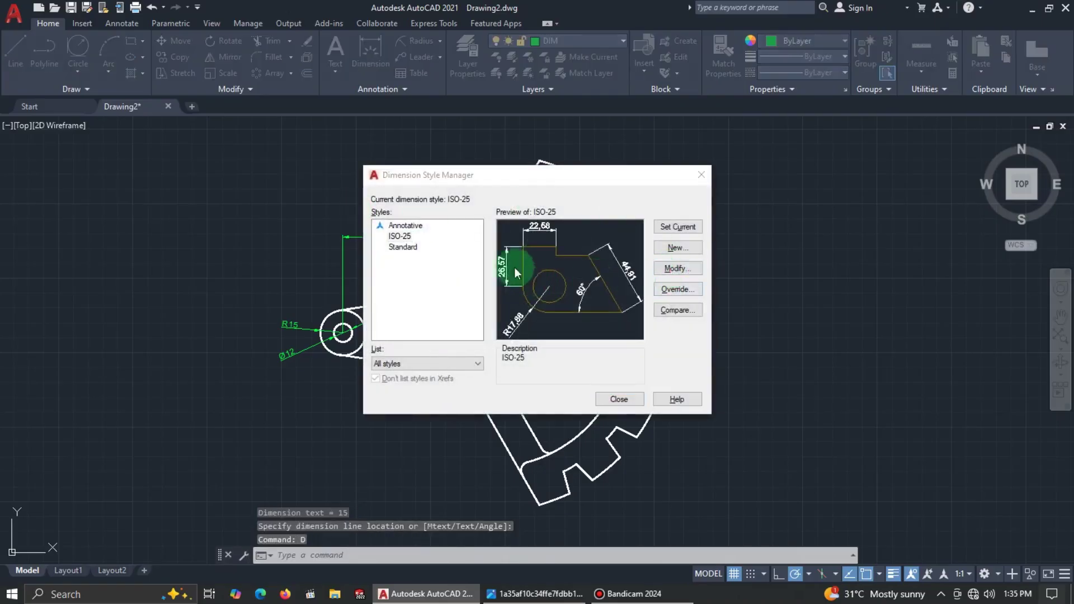
click(465, 151)
click(514, 248)
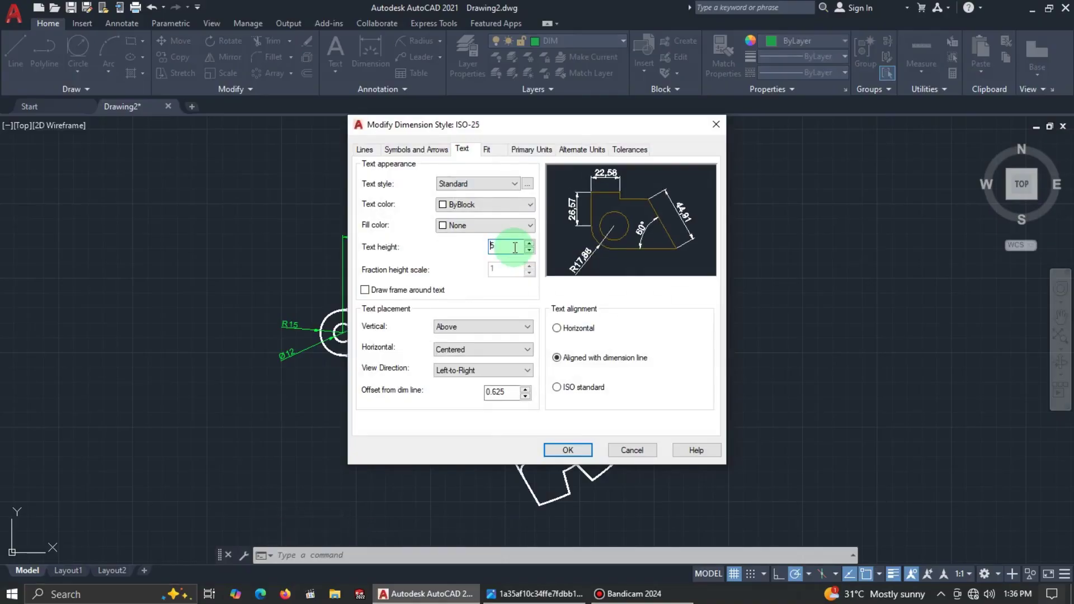
click(569, 450)
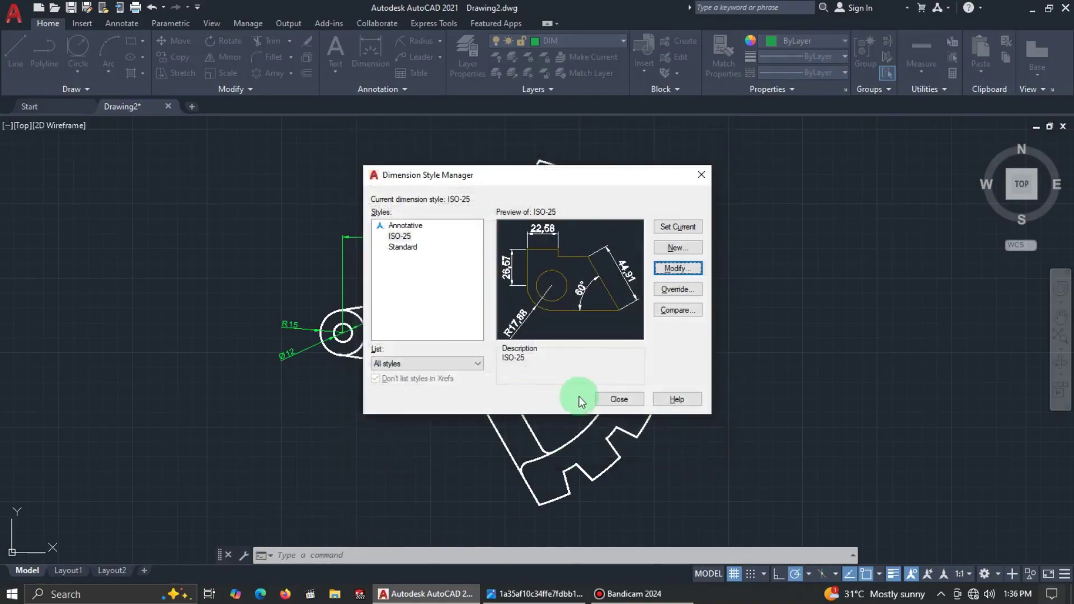
click(619, 400)
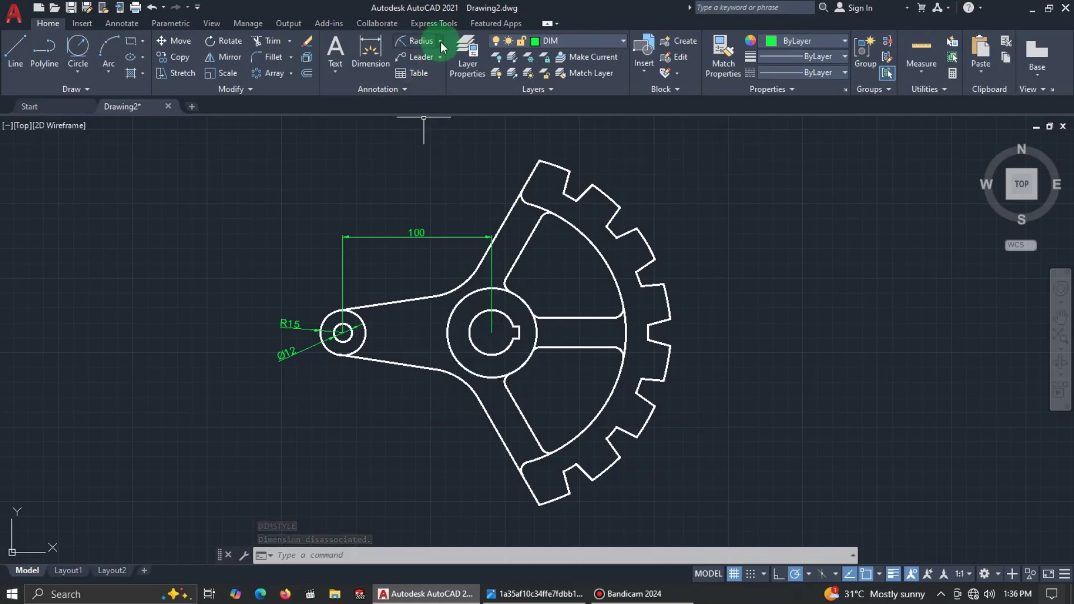
After checking the reference image, add a diameter dimension to the hub's outer circle, with the text outside at its upper left.
key(alt+Tab)
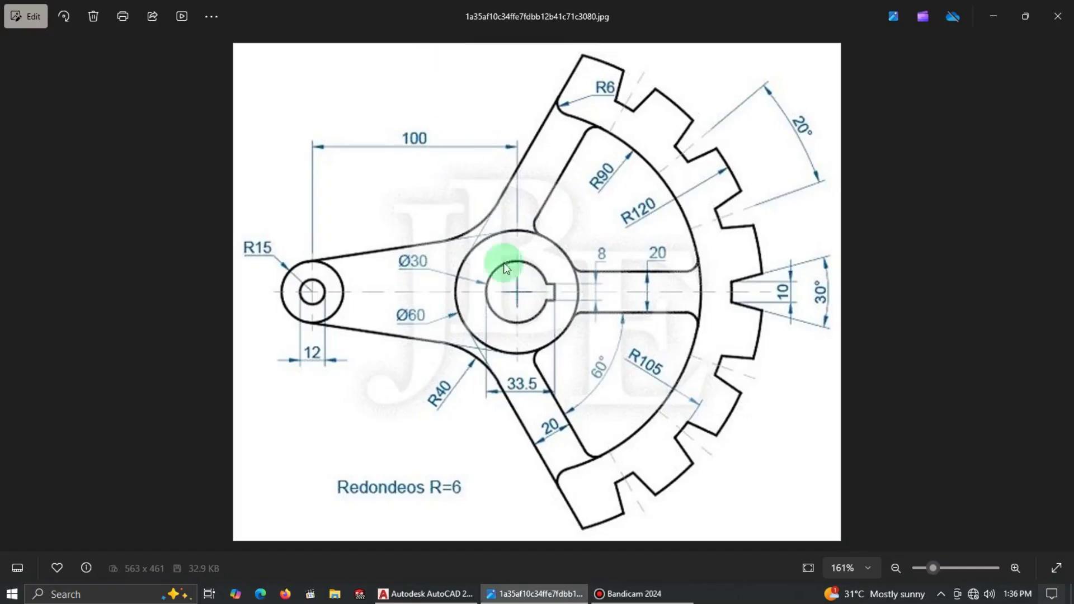
key(alt+Tab)
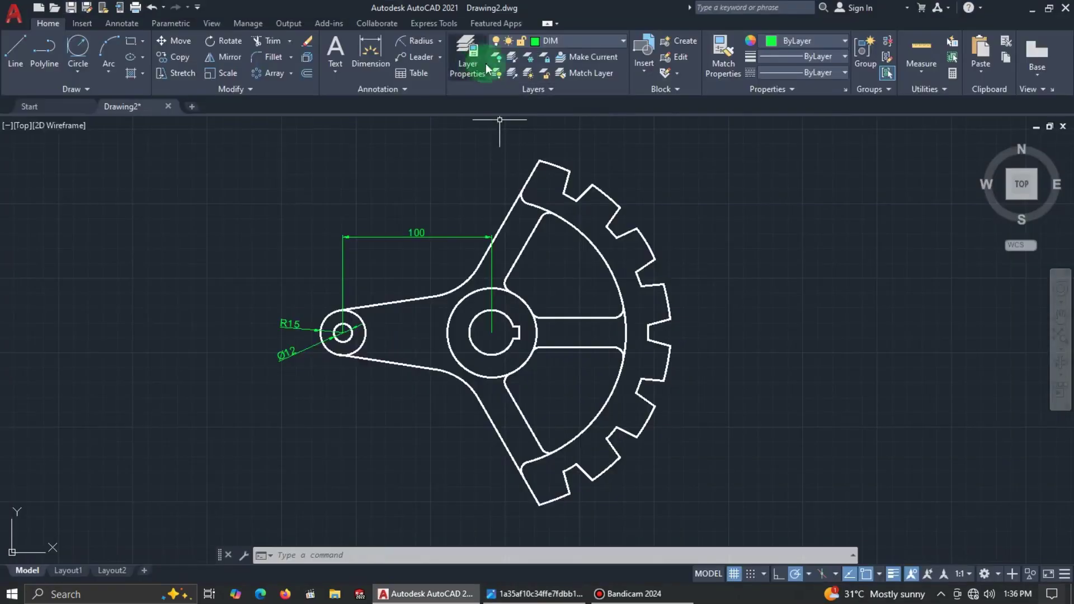
click(441, 40)
click(434, 200)
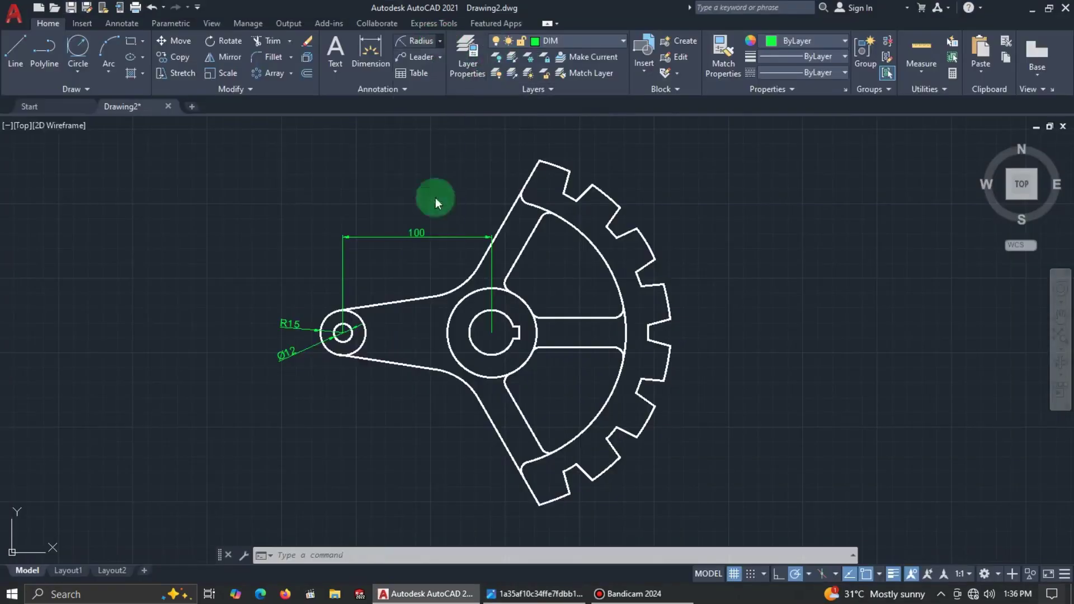
click(448, 334)
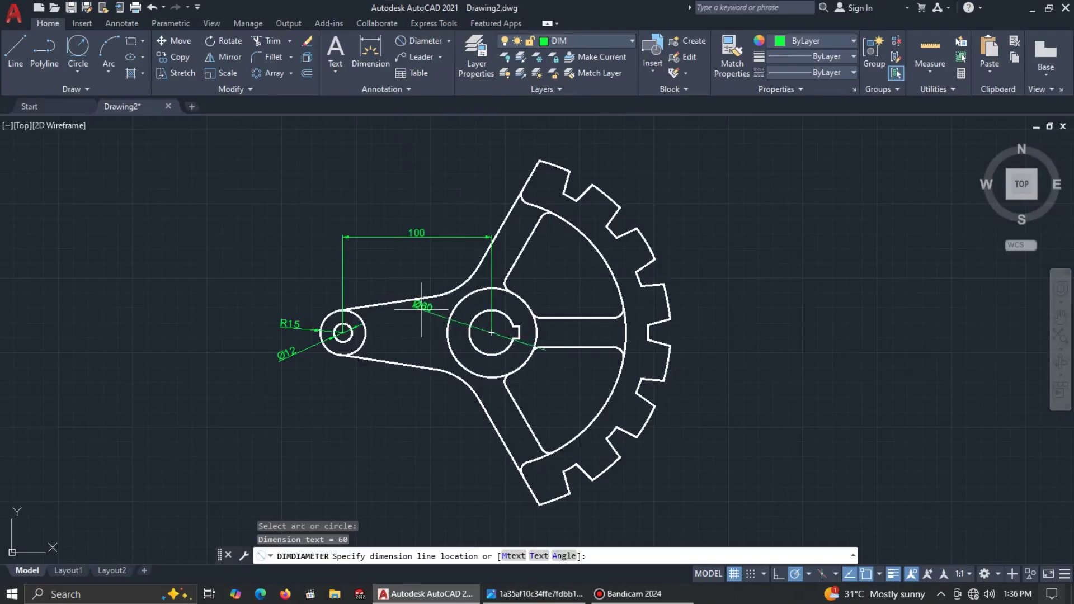
click(423, 266)
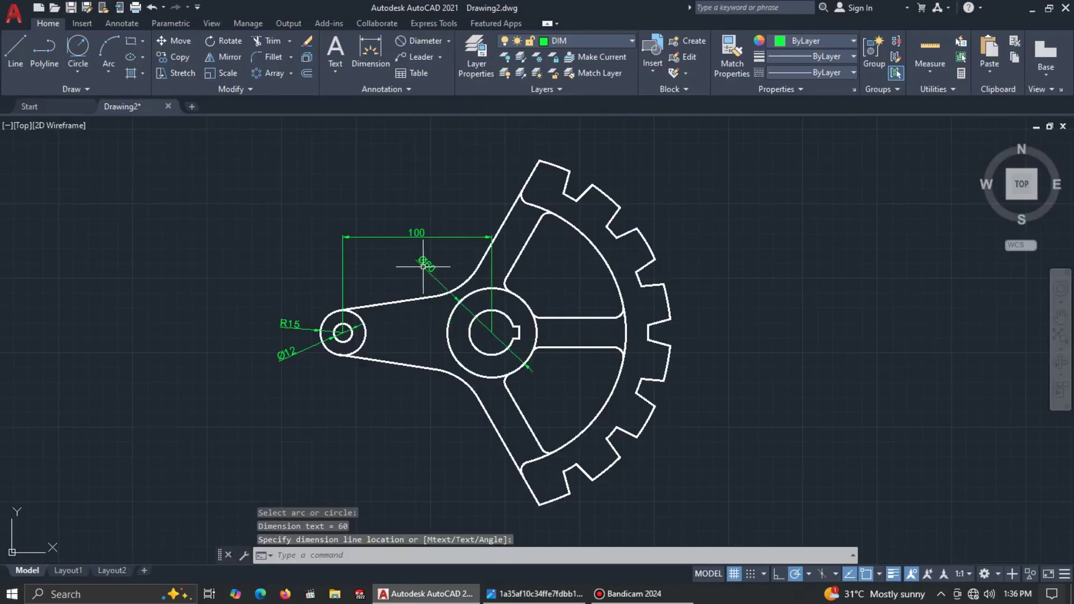
Add a diameter dimension to the hub's keyed bore, with the text above the lever arm beside the outer circle's diameter text.
click(424, 40)
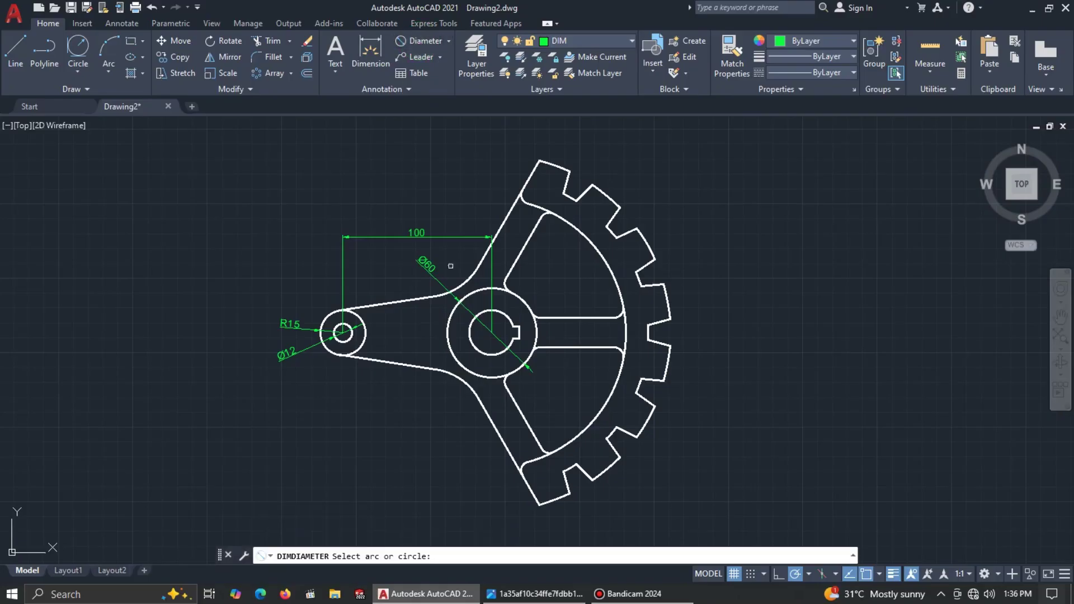
click(479, 351)
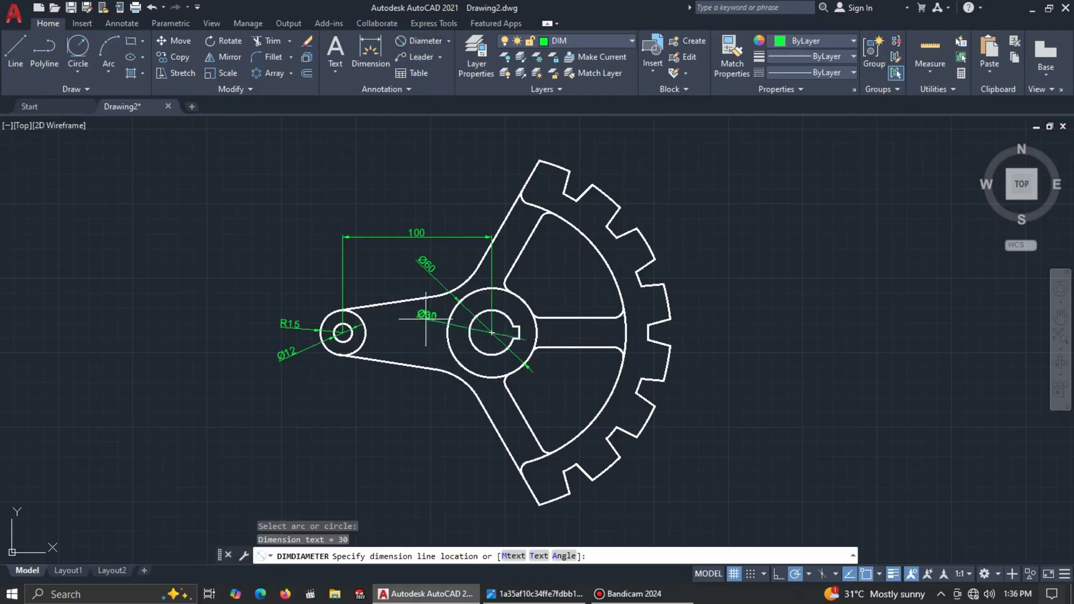
click(399, 274)
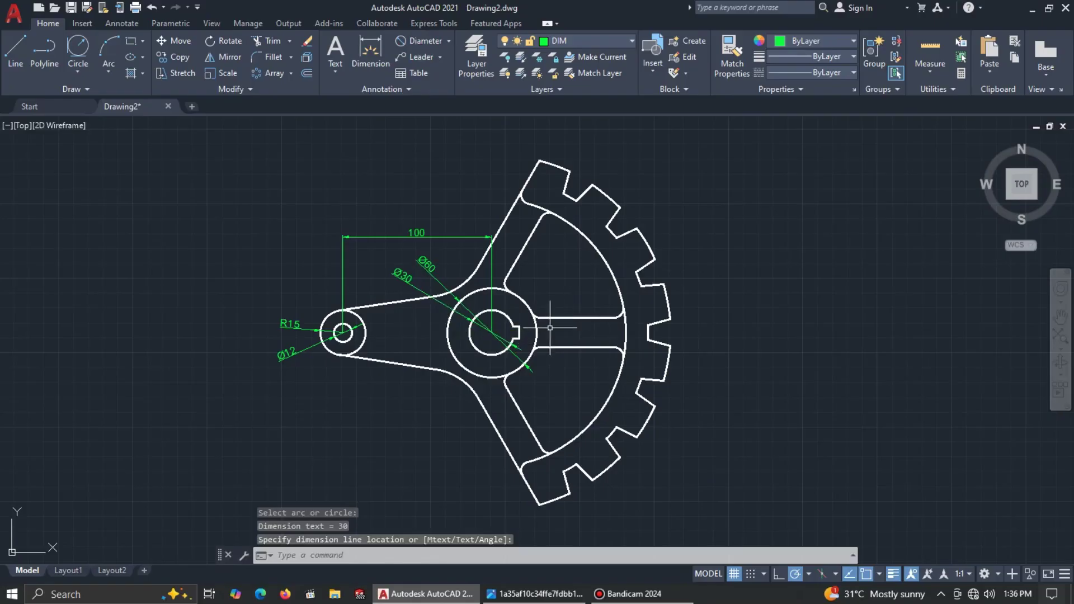
Add a radius dimension to the sector rim's inner arc, with the text inside the upper window.
click(449, 40)
click(440, 174)
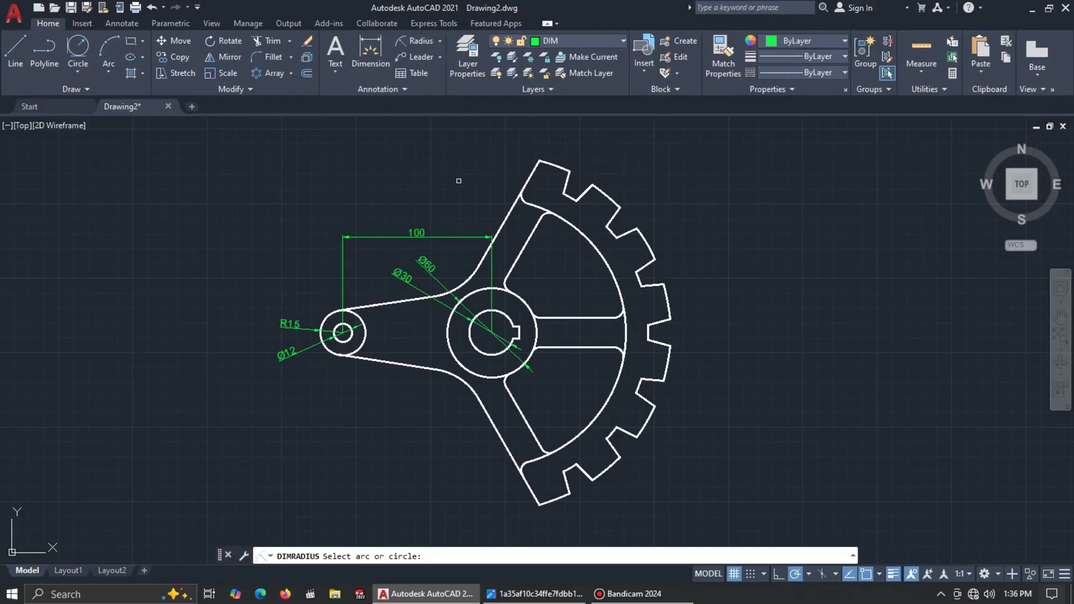
click(571, 225)
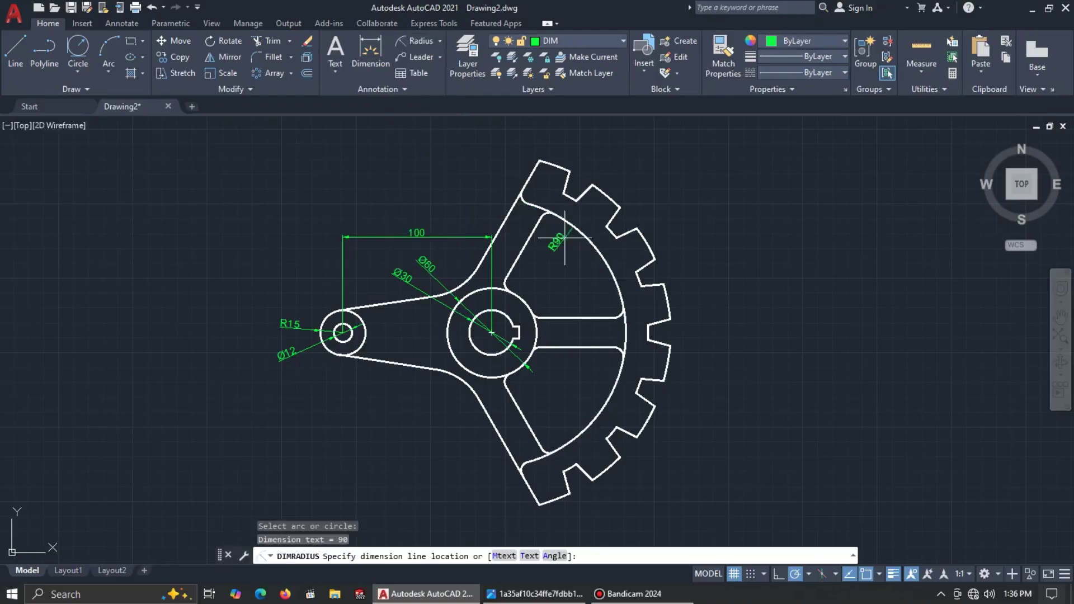
click(549, 258)
Add radius dimensions to a lower tooth-gap root arc and an upper tooth-tip arc, with their texts inside the sector windows.
key(Return)
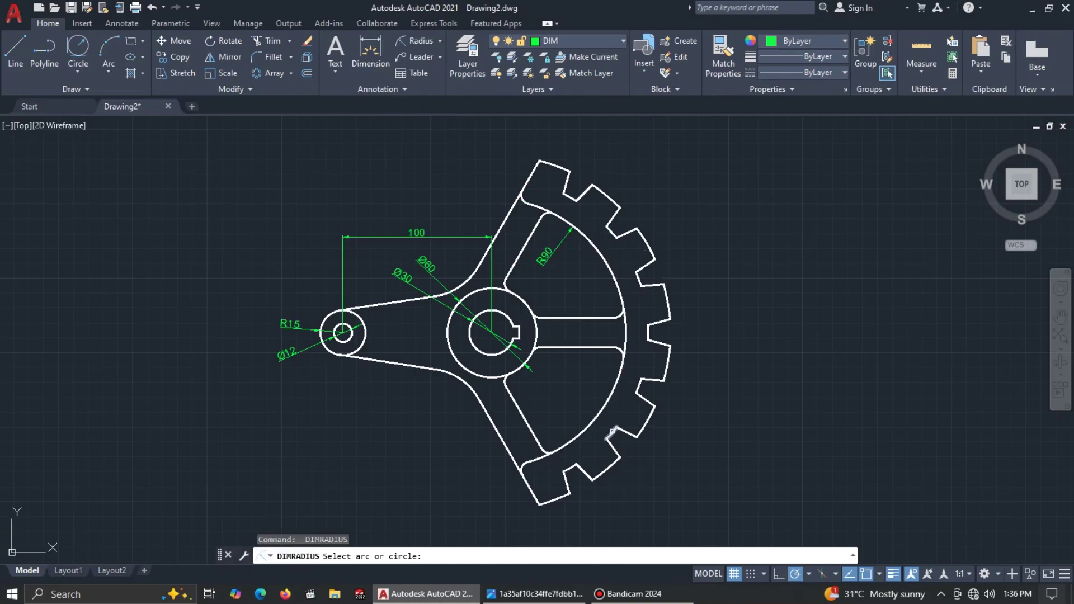
click(612, 432)
click(570, 399)
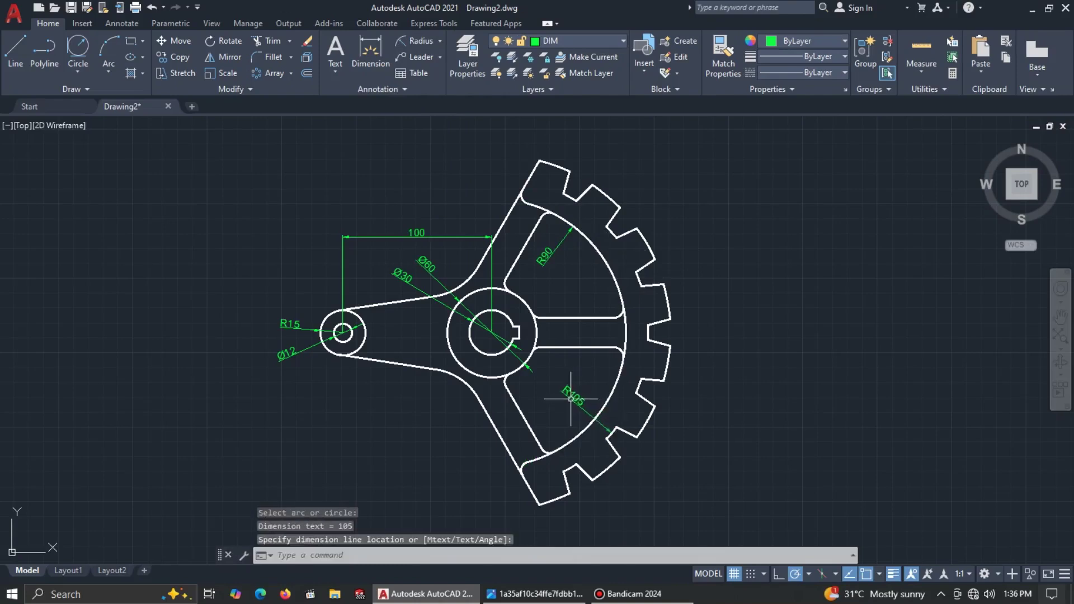
key(Return)
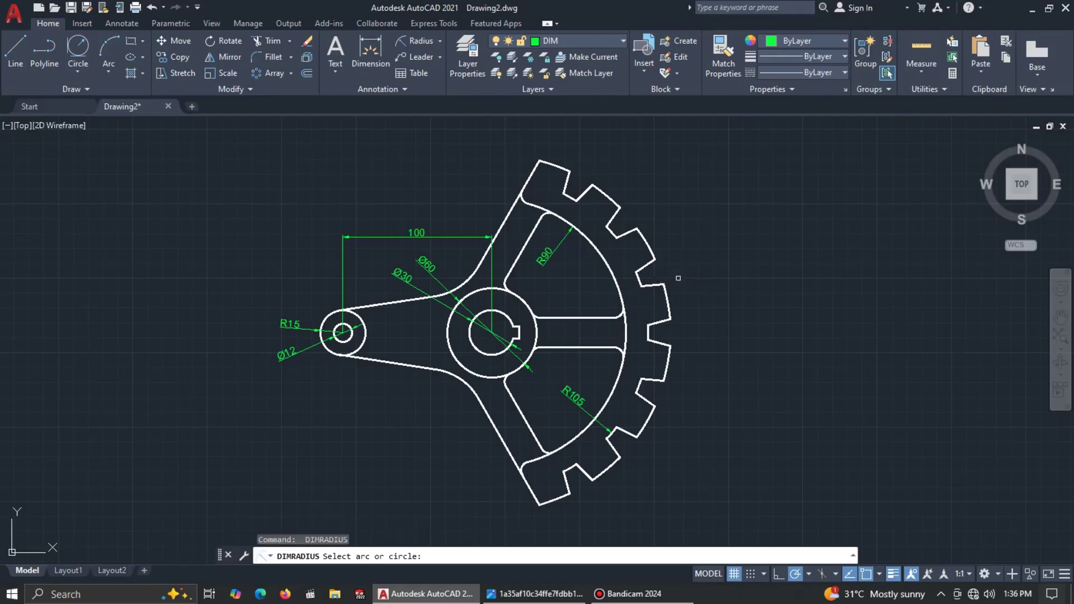
click(665, 298)
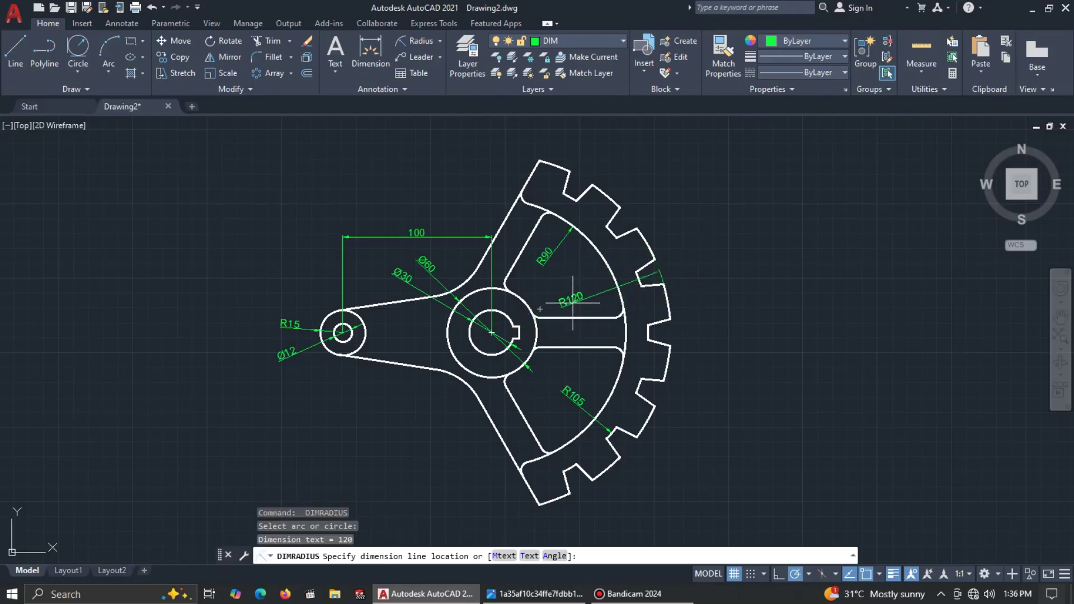
click(572, 302)
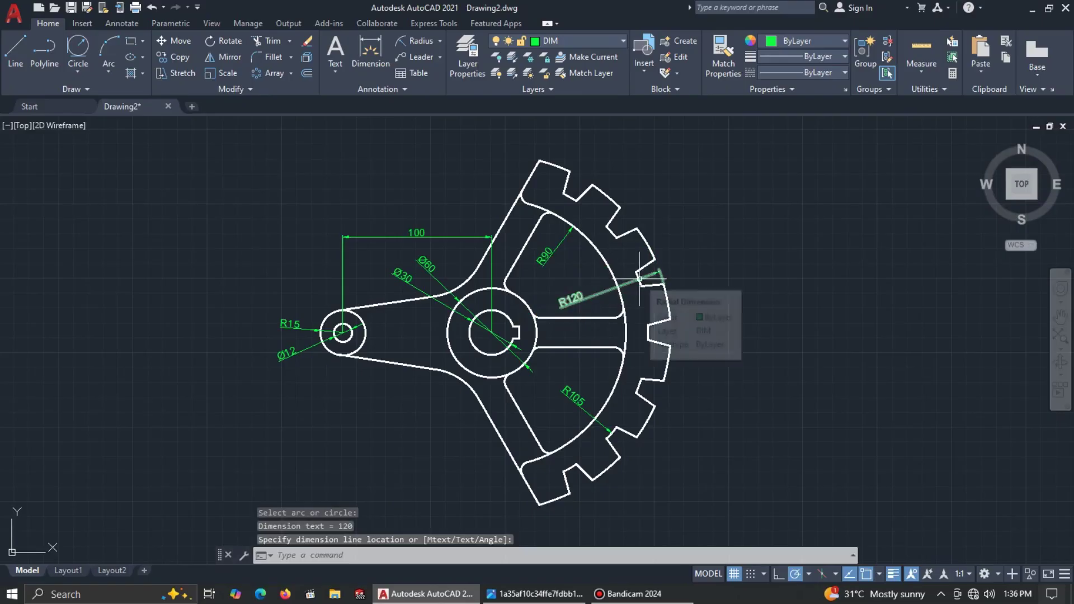
After checking the reference image, add a vertical linear dimension across the horizontal spoke's thickness, placed within the spoke.
key(alt+Tab)
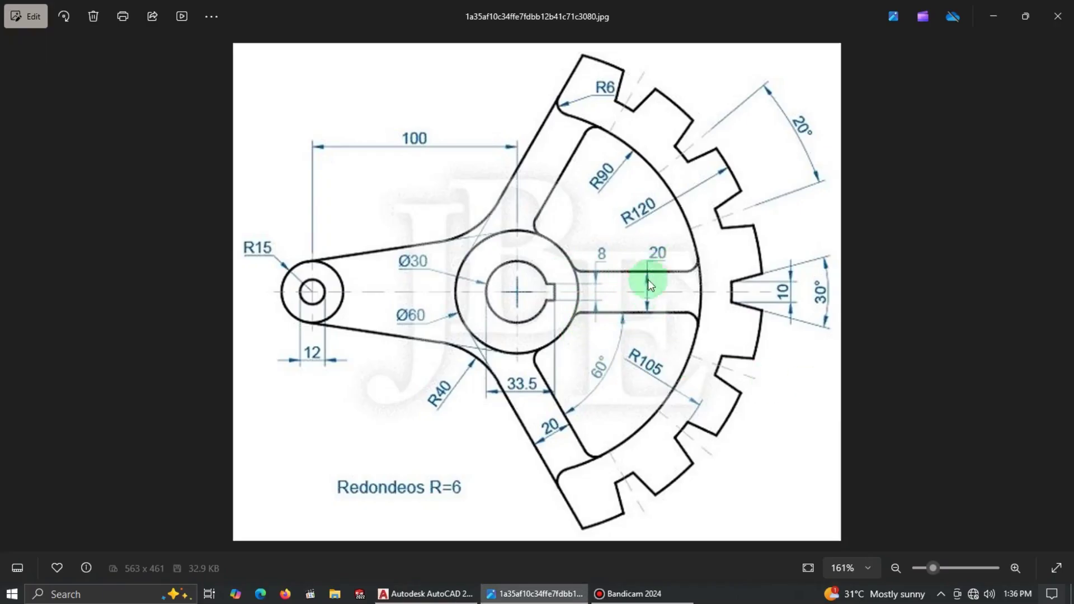
key(alt+Tab)
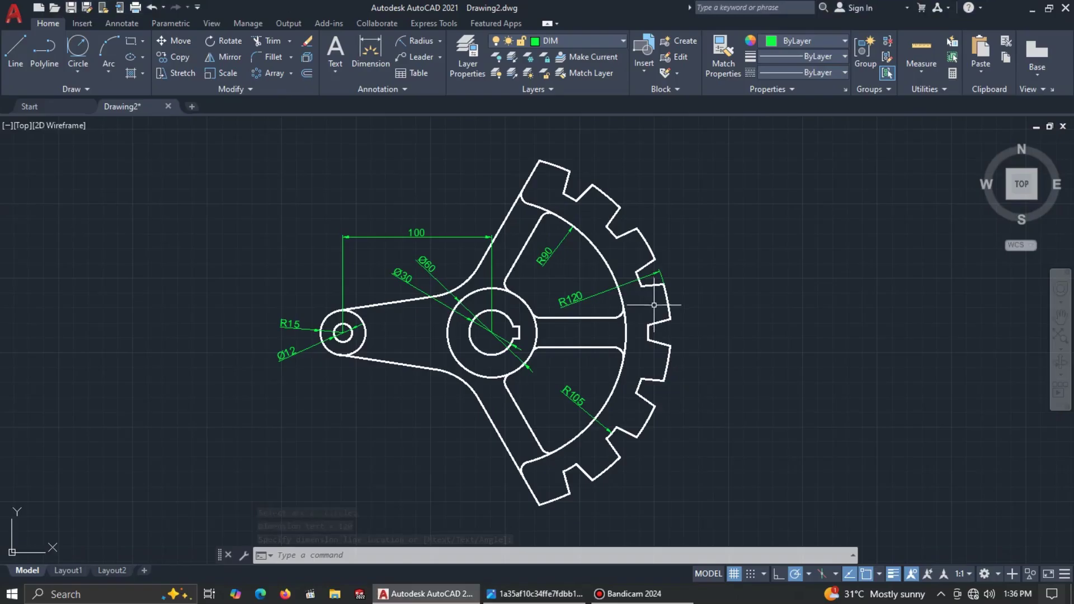
click(439, 45)
click(425, 70)
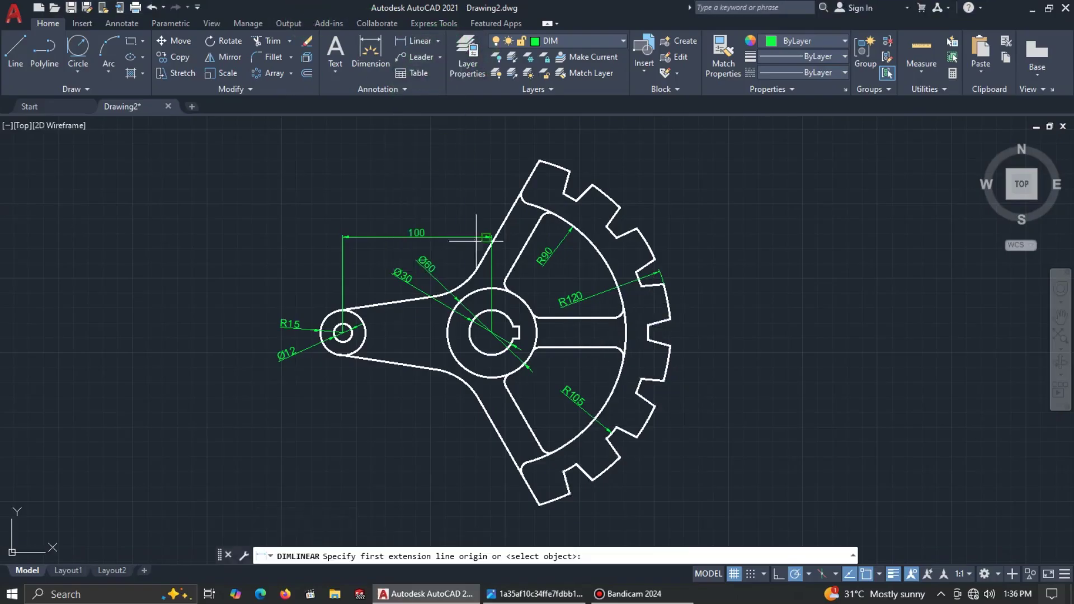
click(577, 317)
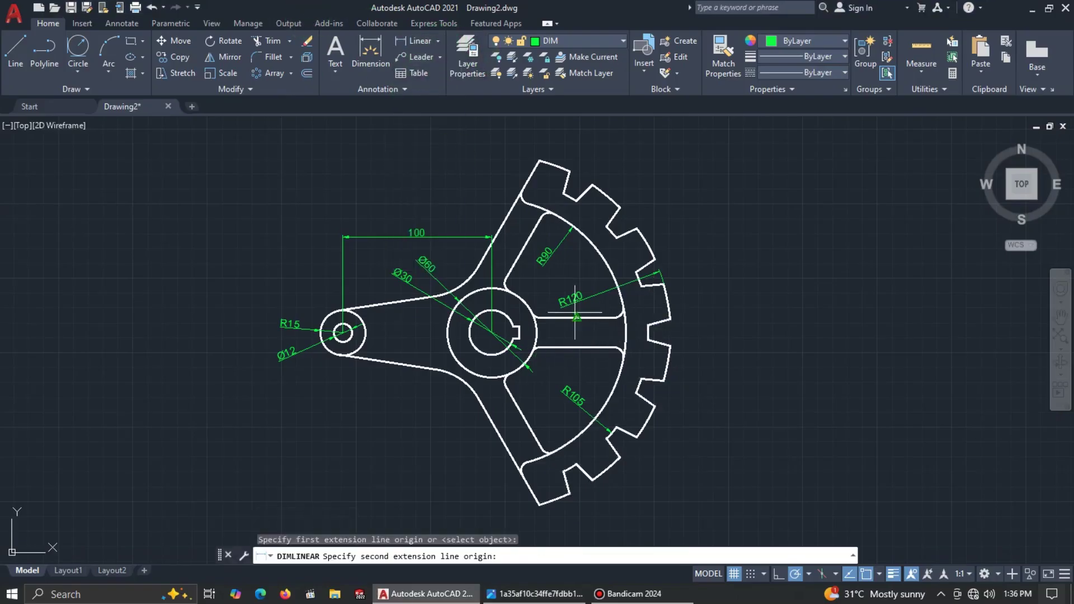
click(577, 347)
click(593, 336)
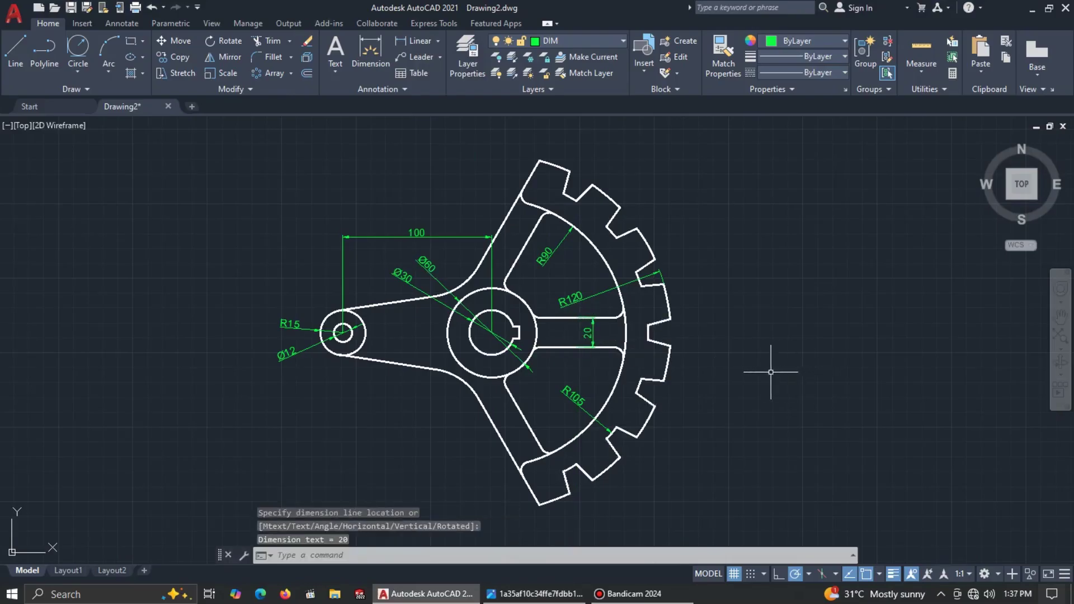
Add a vertical linear dimension to the root width of the middle tooth gap, placed just outside the teeth.
click(414, 41)
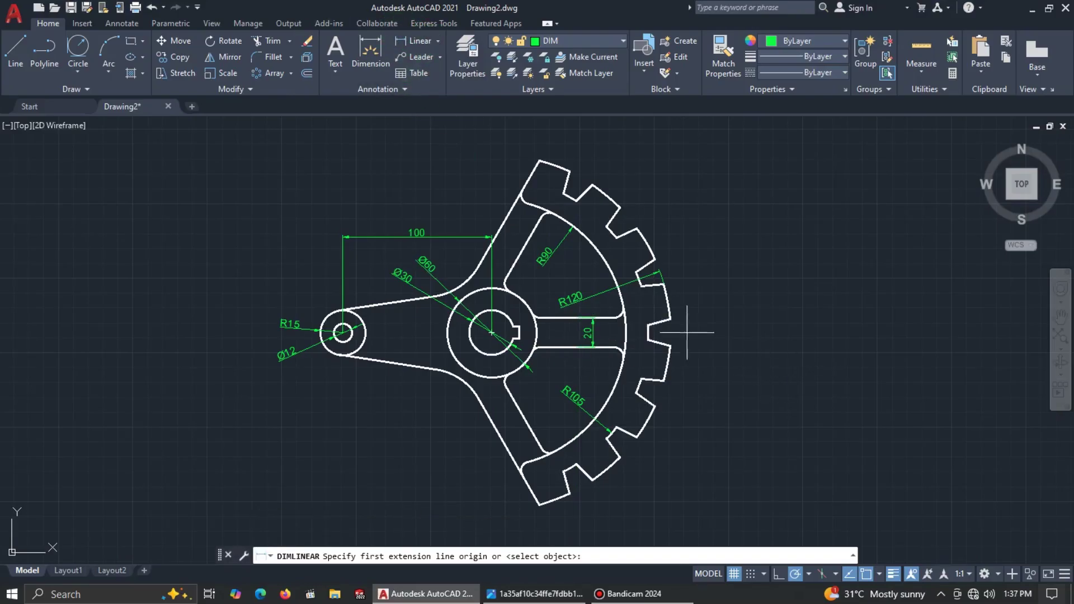
click(648, 325)
click(647, 341)
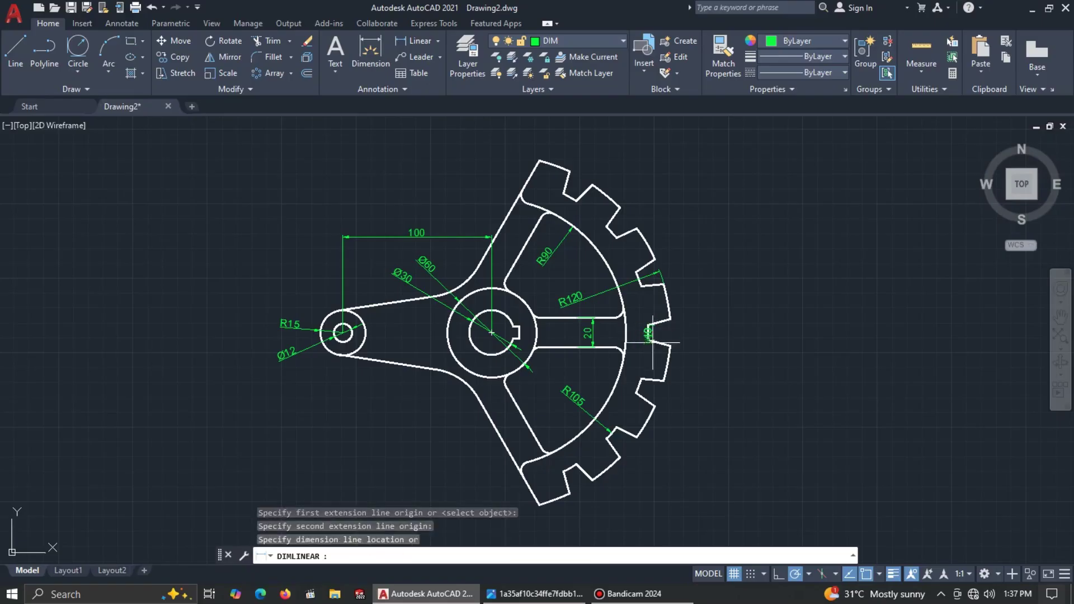
click(683, 335)
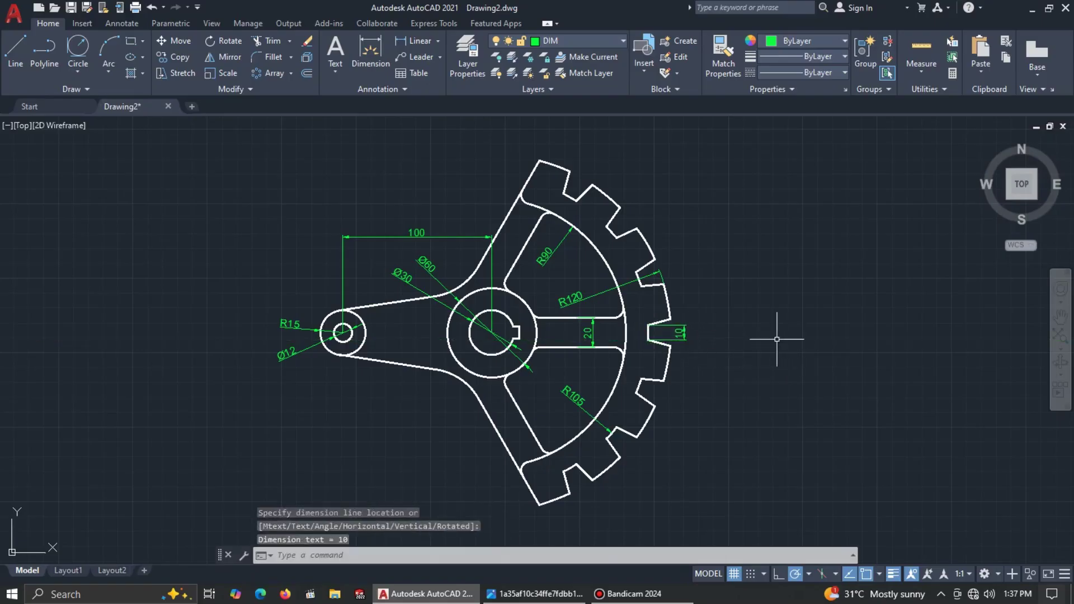
Add an angular dimension between the lower spoke's inner edge and the horizontal spoke's lower edge, placed inside the lower window.
click(439, 41)
click(432, 202)
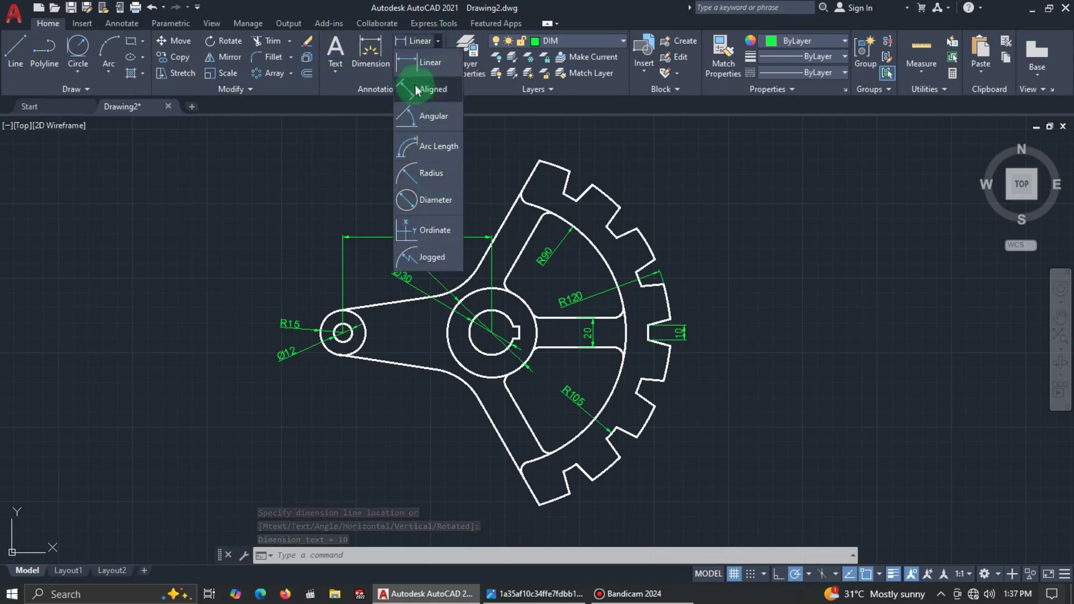
click(430, 116)
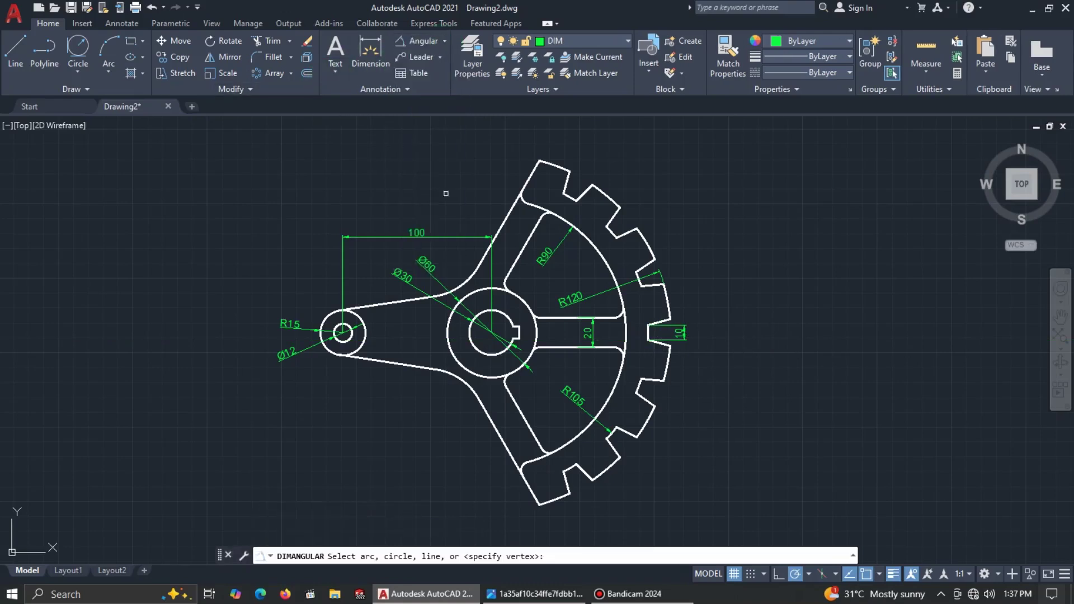
click(524, 419)
click(560, 348)
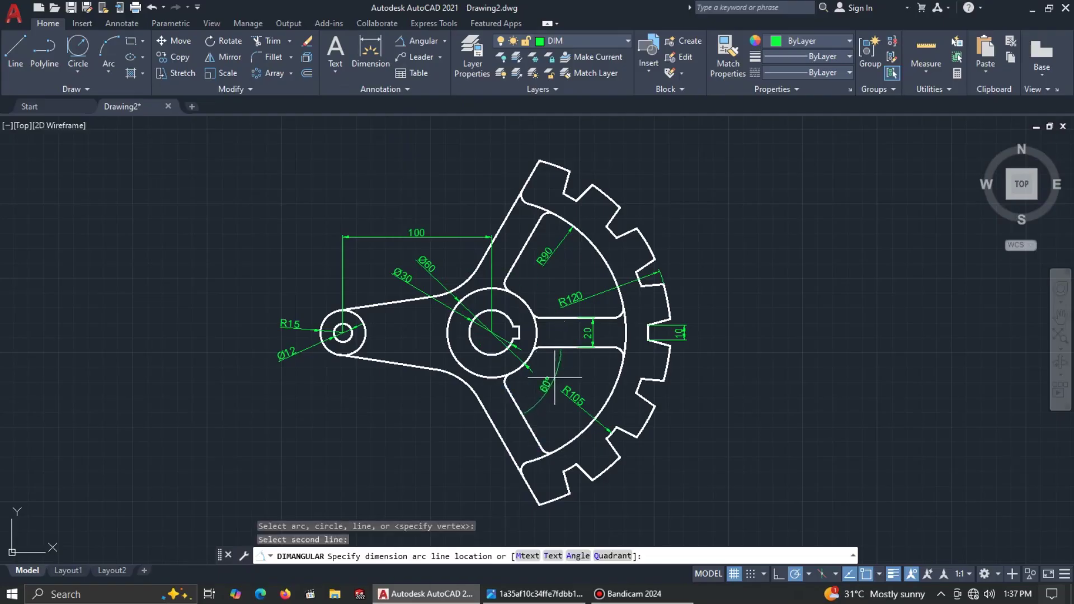
click(580, 379)
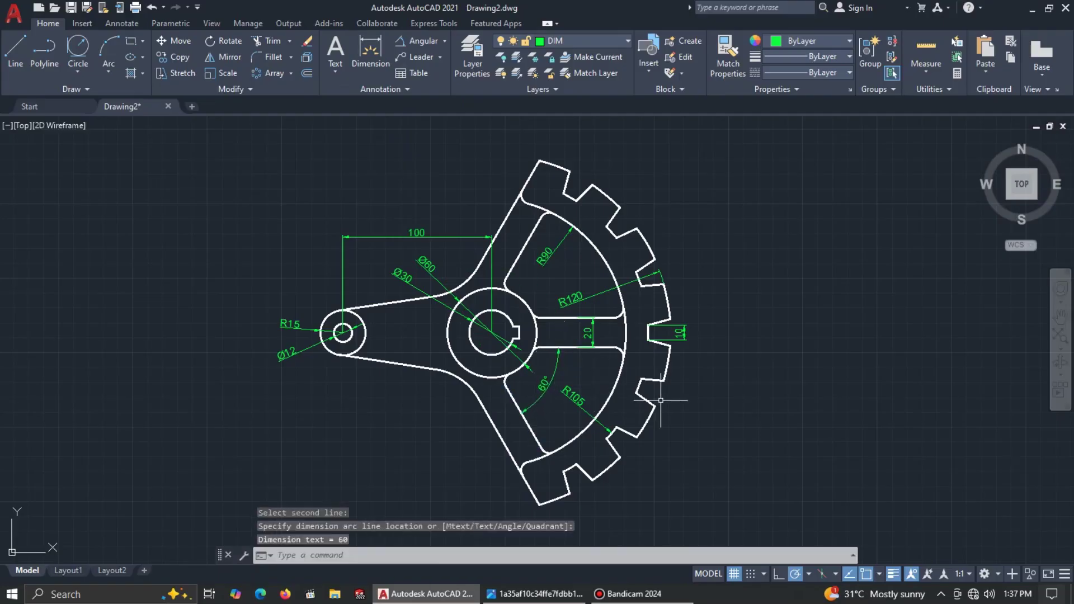
Add an angular dimension between the two side edges of the first tooth gap below the middle one, placed outside the teeth.
click(420, 43)
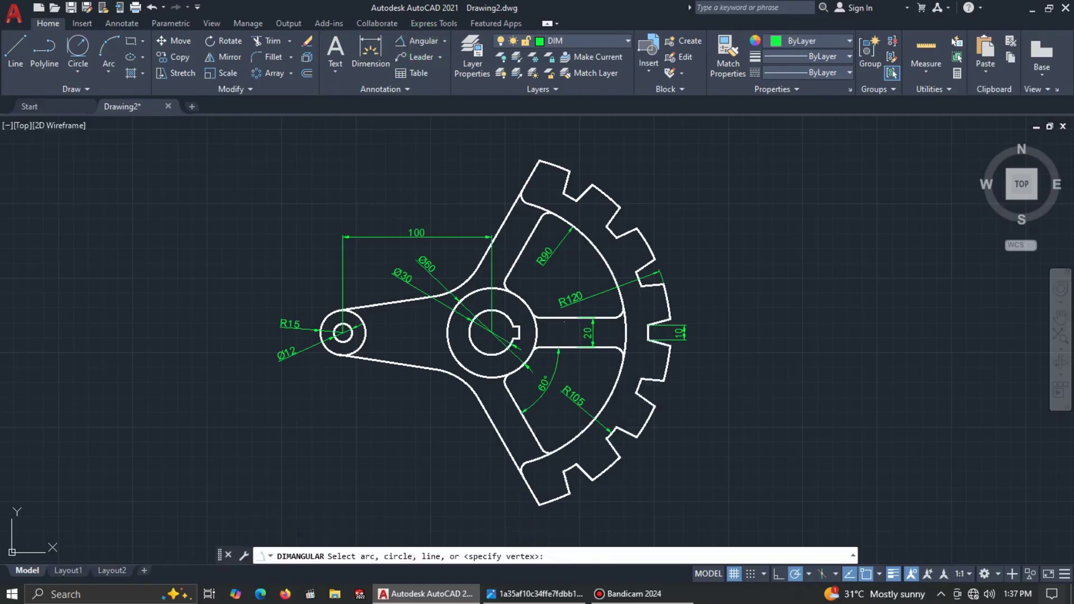
click(650, 378)
click(647, 398)
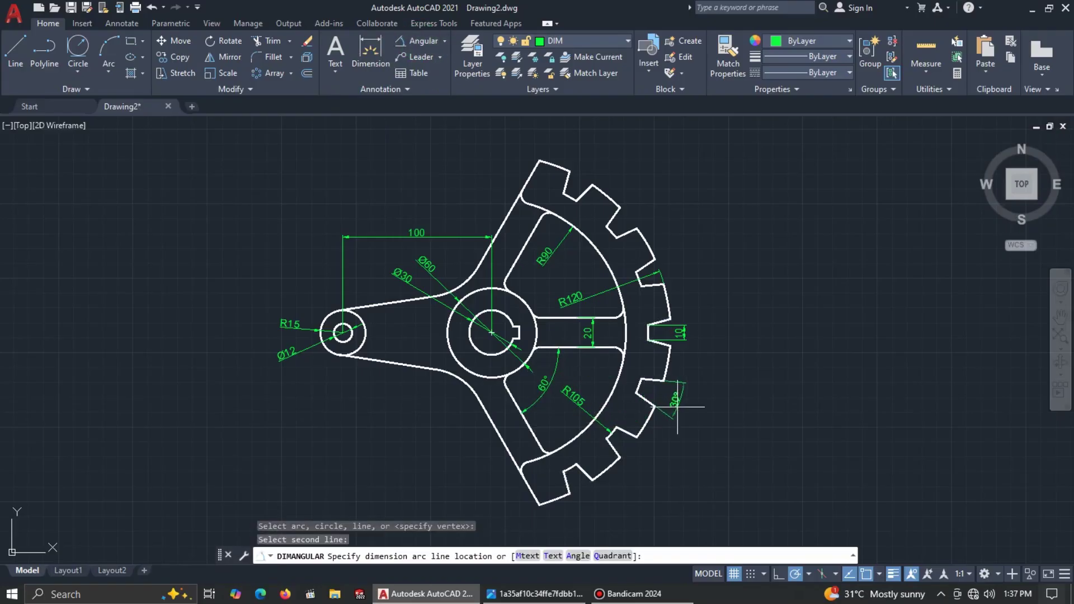
click(684, 410)
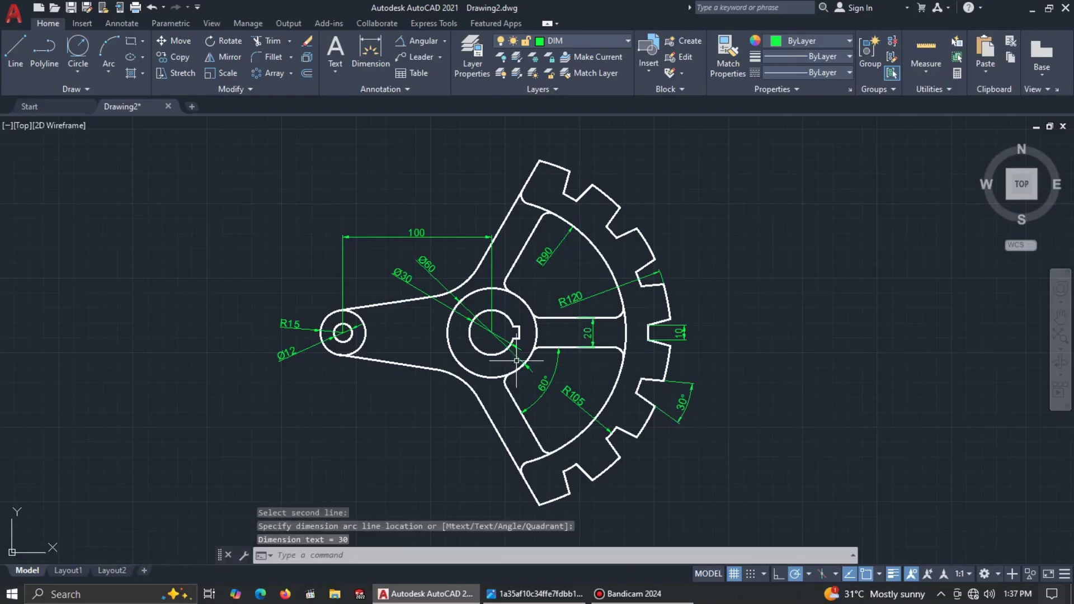
Add a vertical linear dimension to the keyway's width, placed just beyond the keyway inside the hub ring.
scroll(497, 332, up, 2)
click(289, 63)
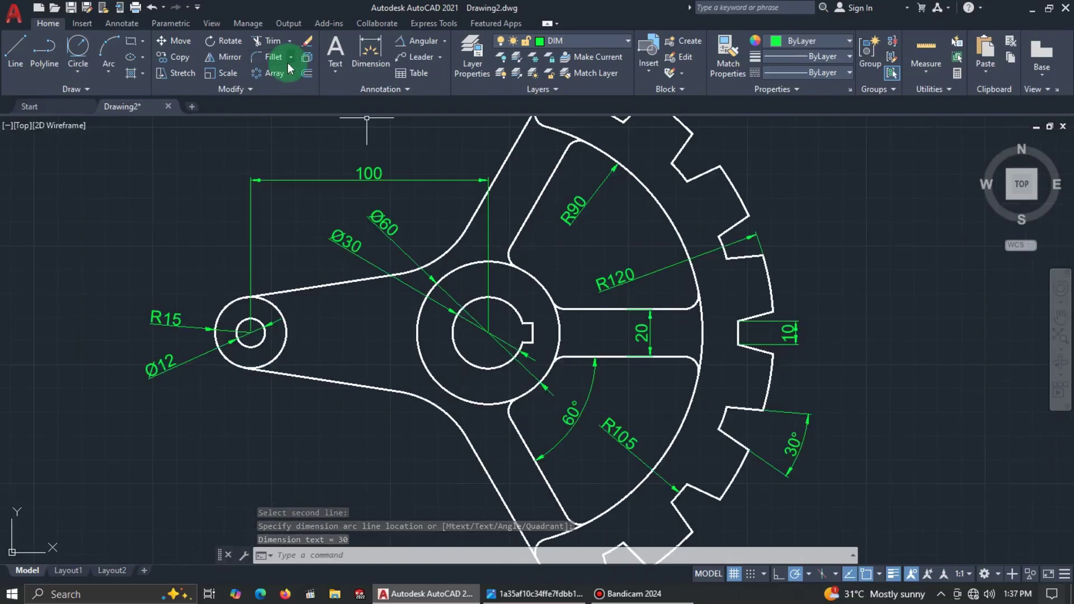
click(445, 41)
click(426, 62)
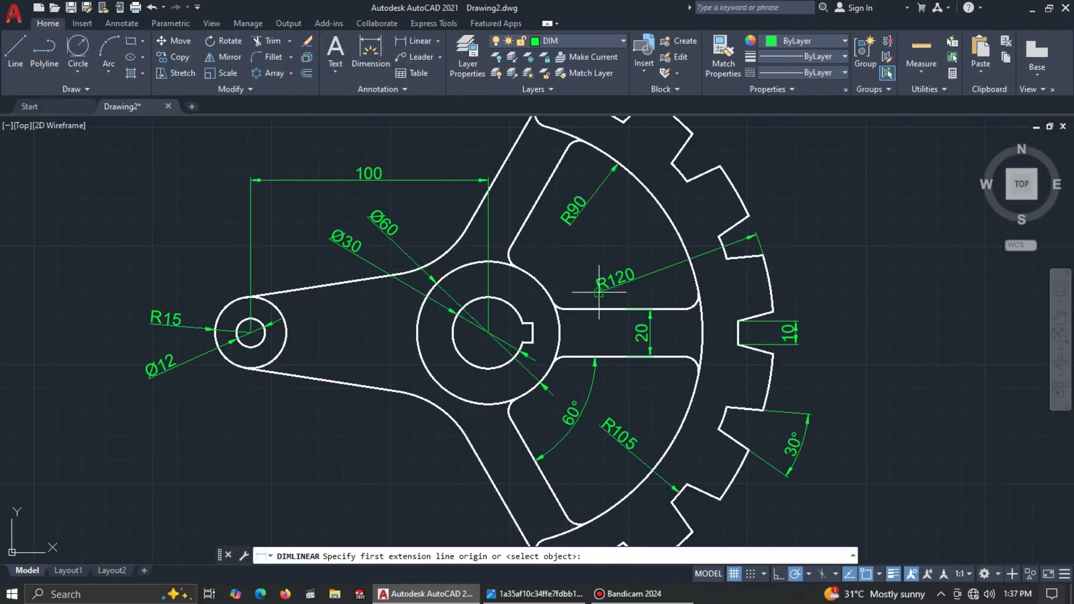
click(533, 325)
click(533, 341)
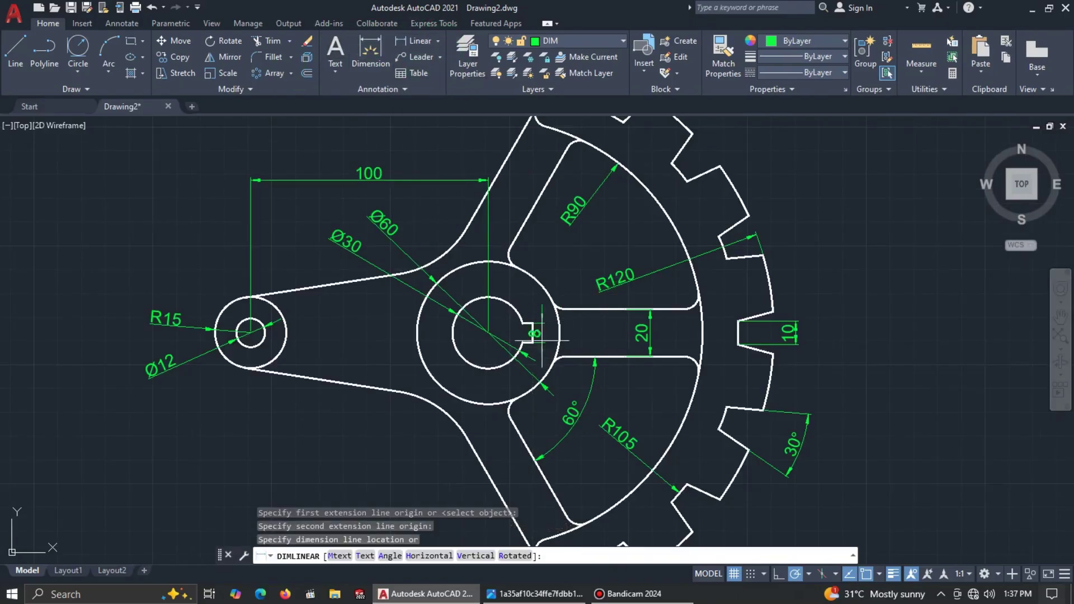
click(546, 334)
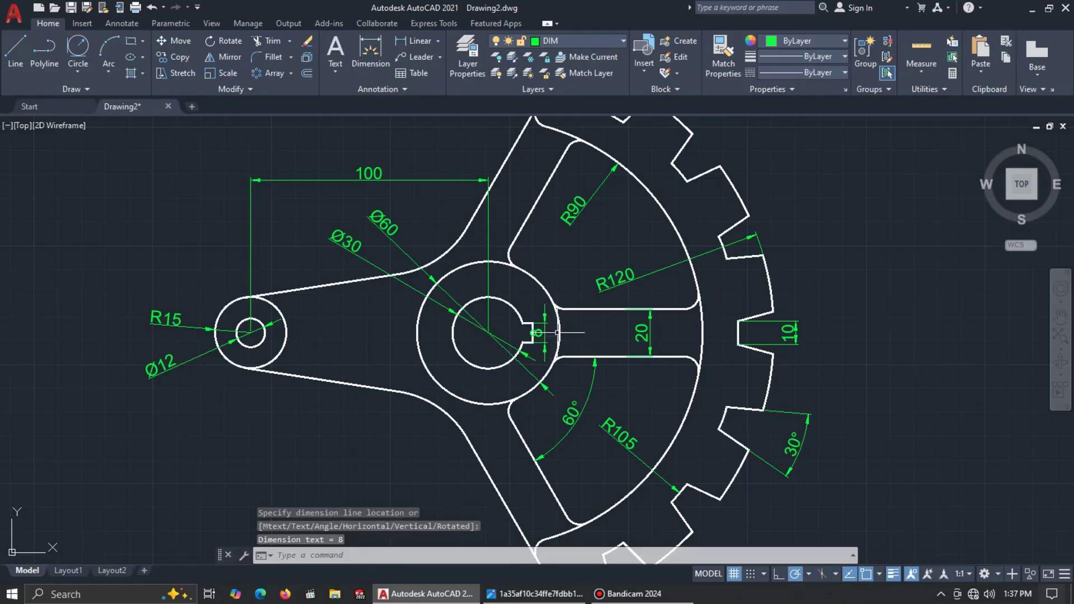
Move the keyway-width dimension's text away from the keyway so it sits clear within the hub ring.
click(546, 330)
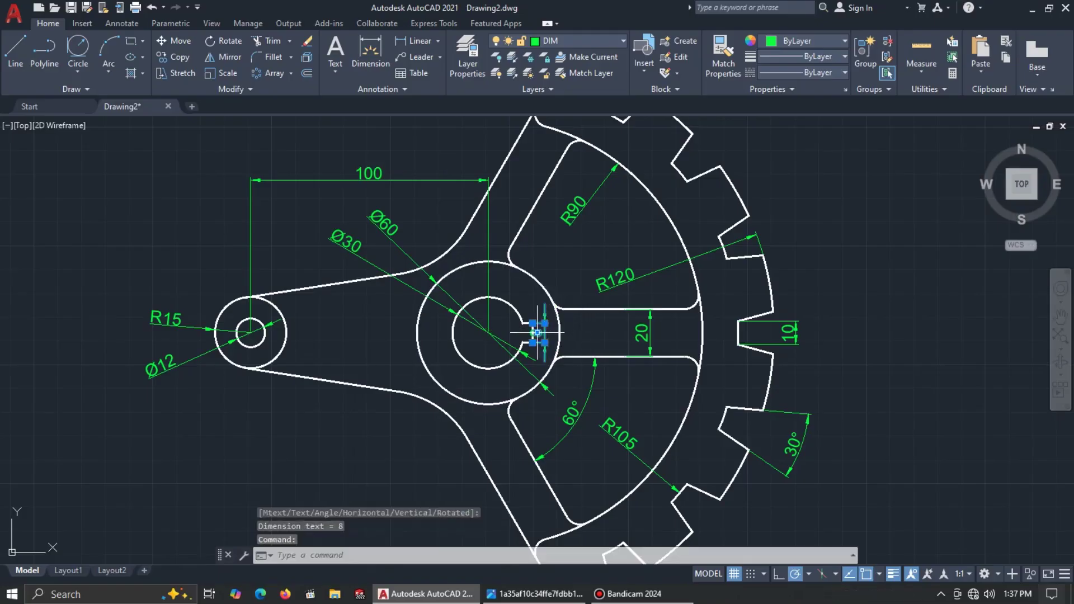
click(537, 333)
key(Escape)
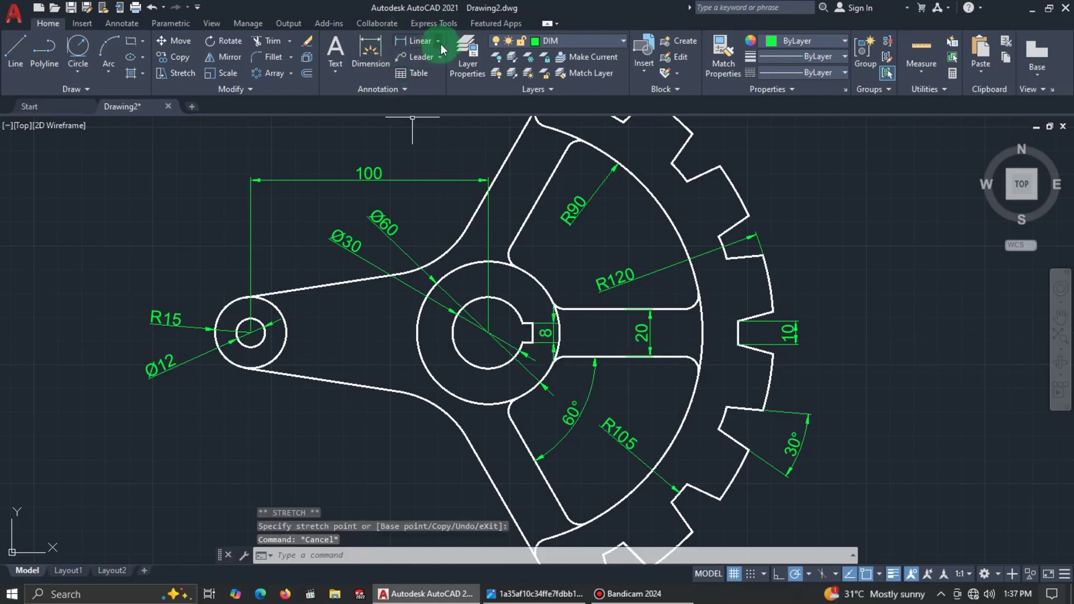
Add a horizontal linear dimension from the bore's far quadrant to the keyway's end face, placed below the bore.
click(416, 40)
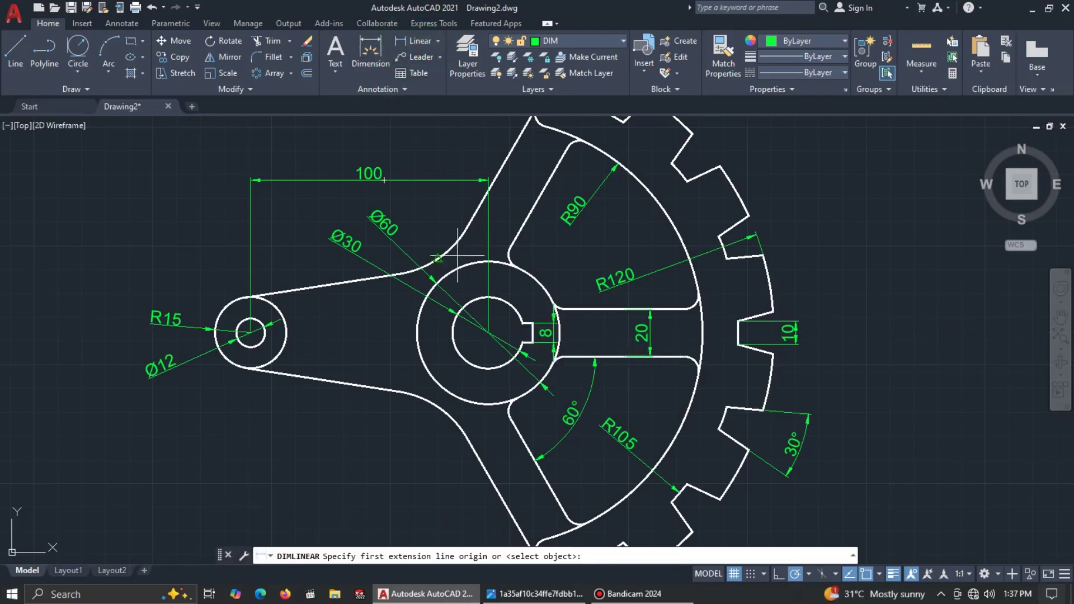
click(488, 332)
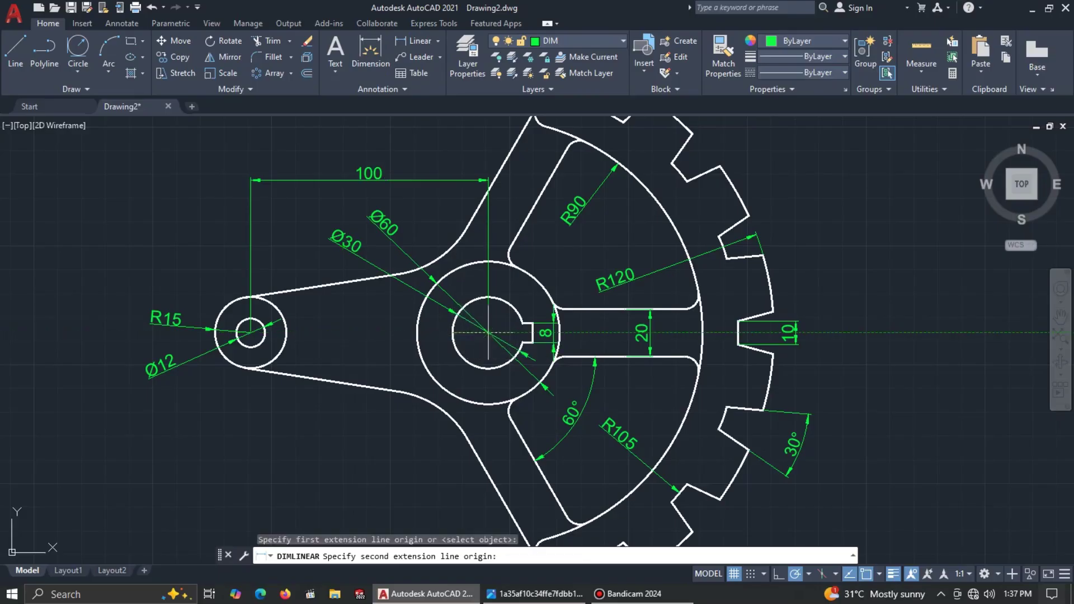
click(530, 334)
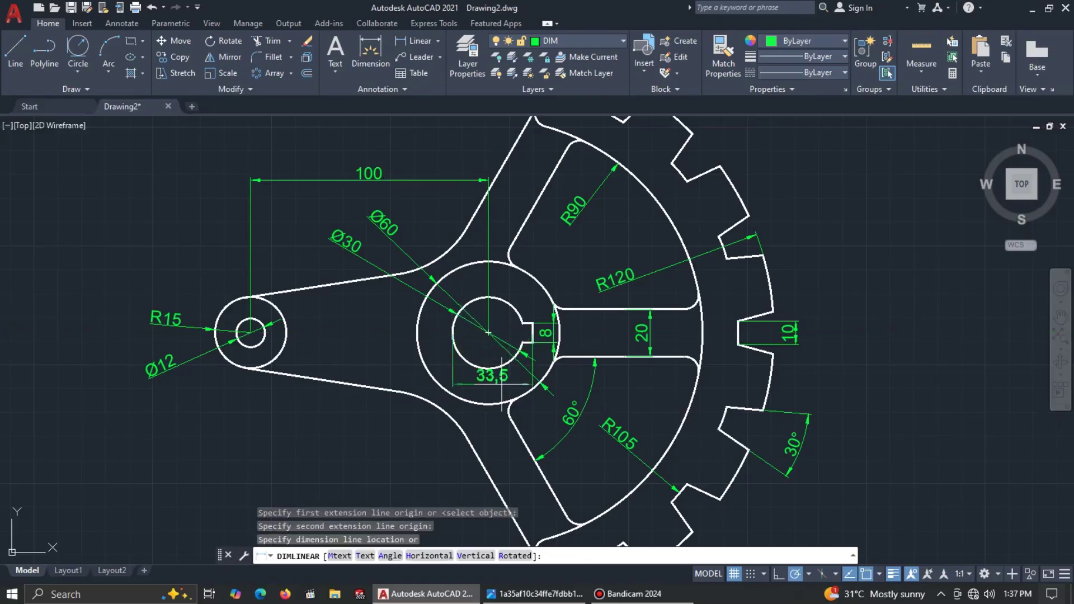
click(493, 385)
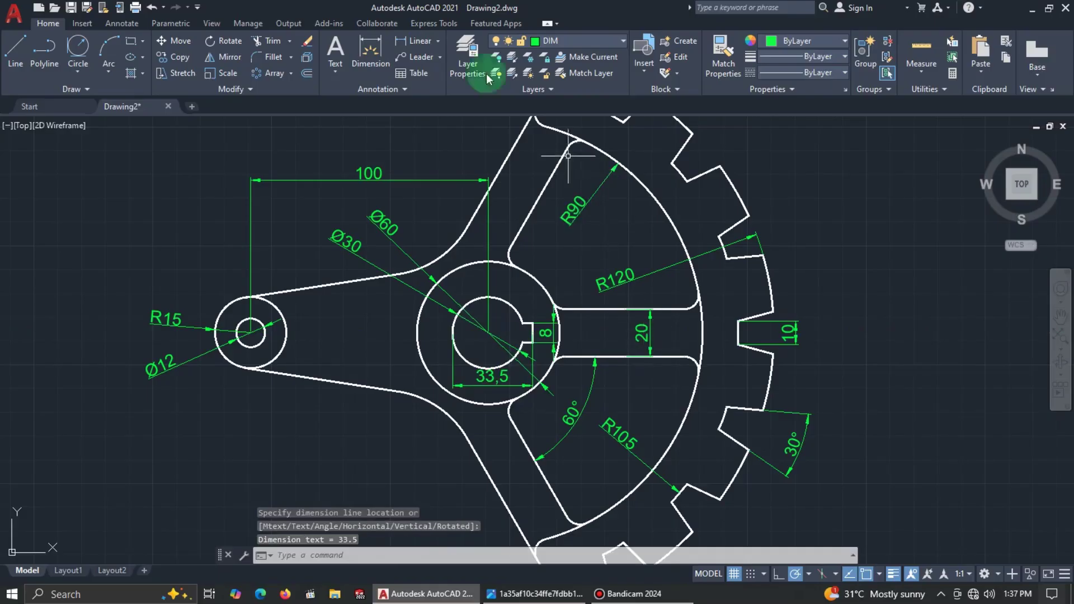
Add a radius dimension to the fillet joining the upper arm's outer edge and the window arc, with its text inside the sector rim.
click(437, 41)
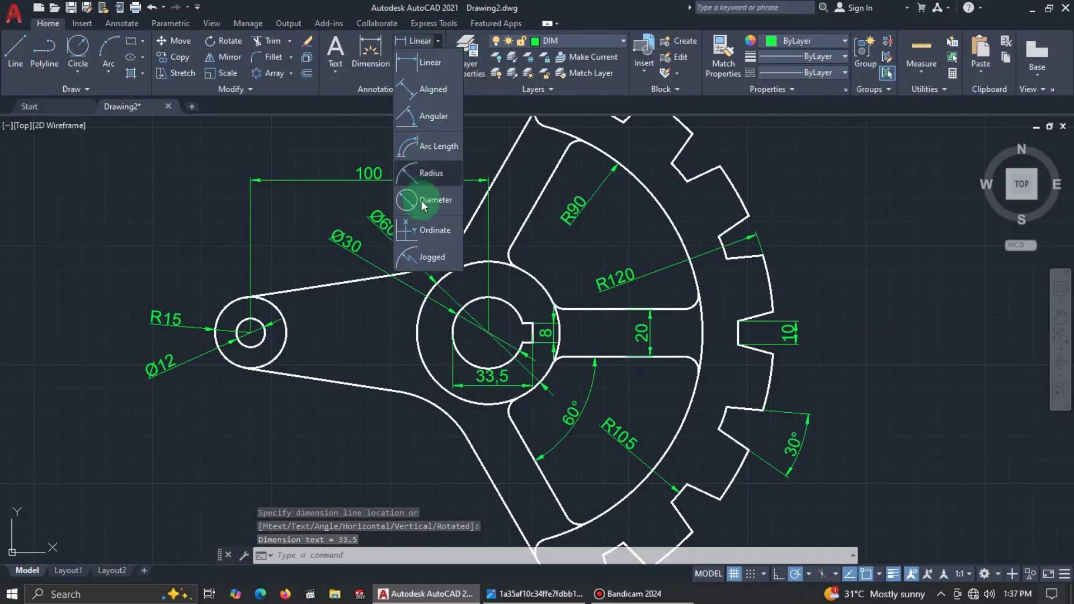
click(431, 178)
scroll(600, 194, down, 3)
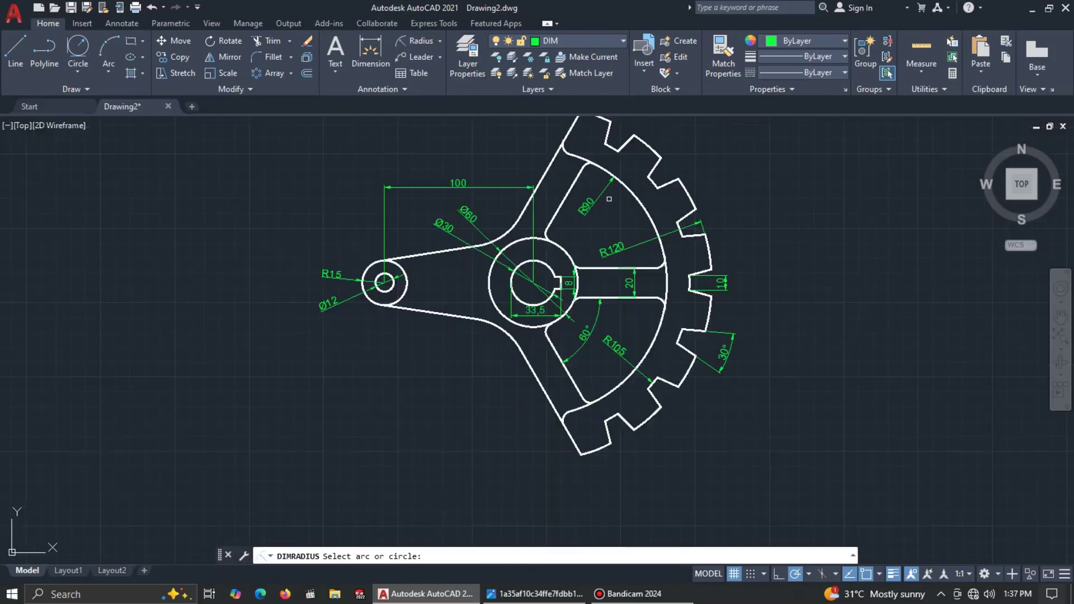
scroll(543, 192, up, 4)
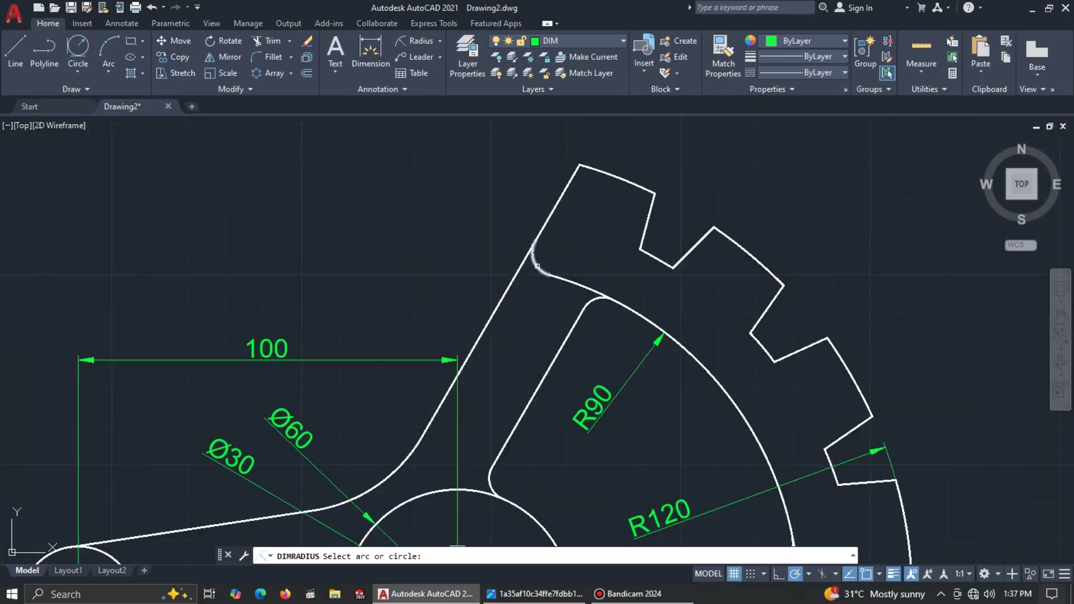
click(537, 266)
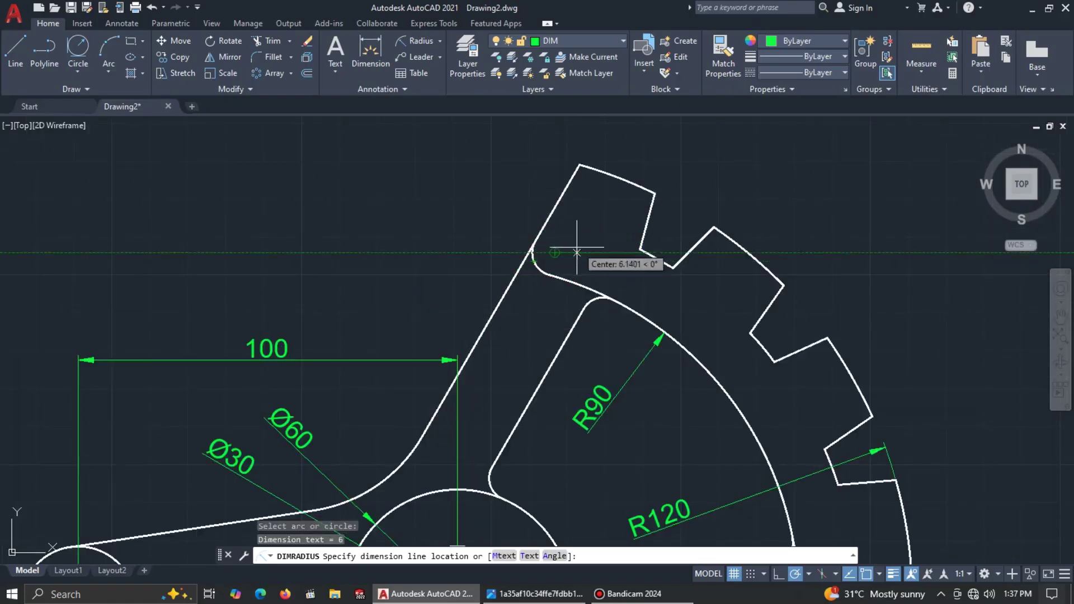
click(538, 252)
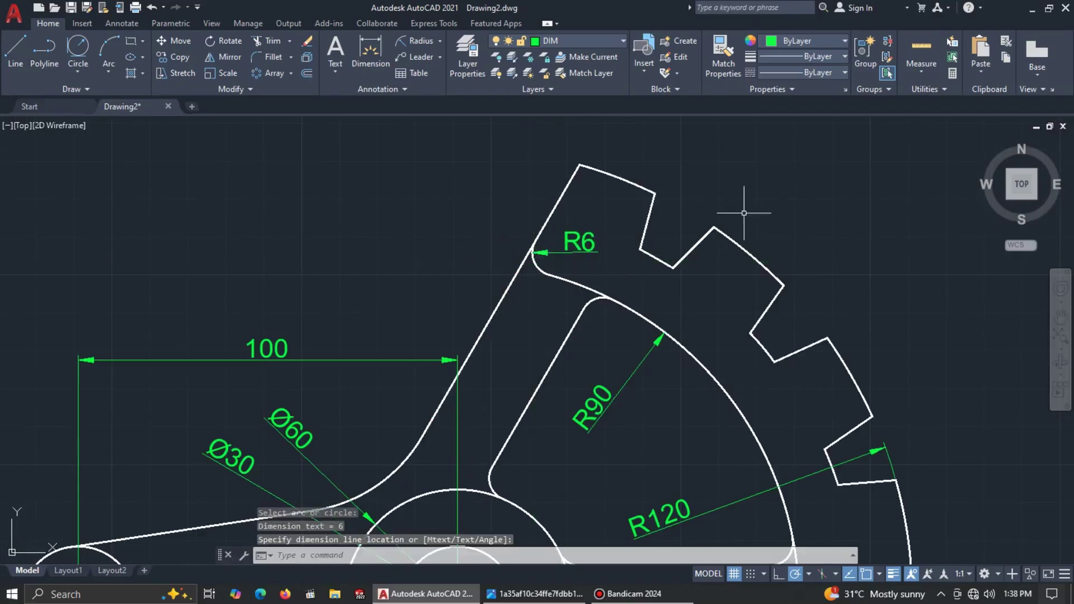
Add a radius dimension to the lower concave blend arc between the lever arm and sector, with its text outside the outline.
key(Return)
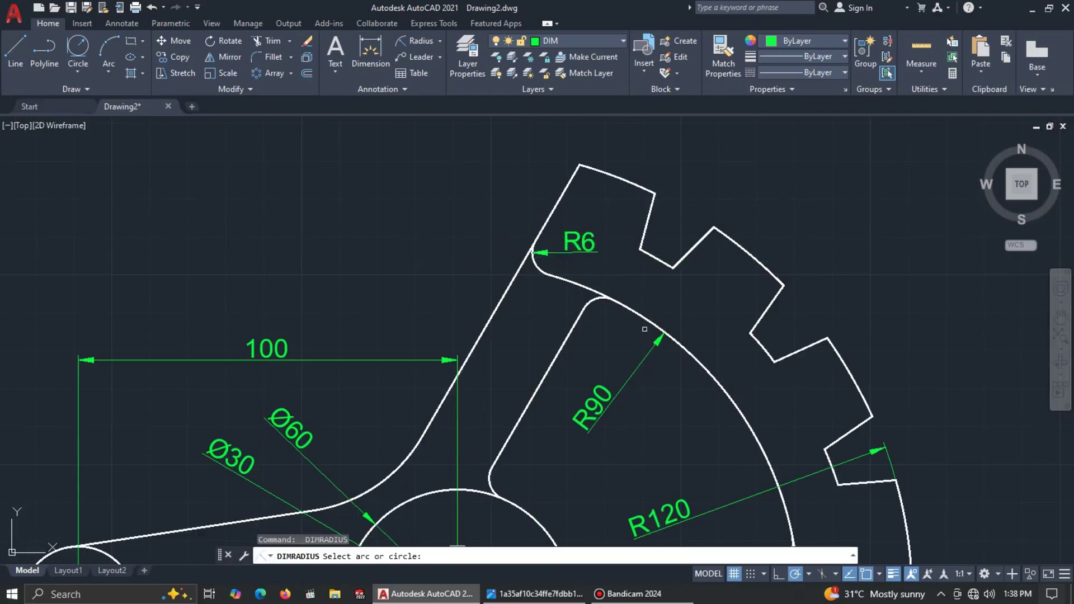
scroll(626, 328, down, 2)
scroll(582, 439, up, 5)
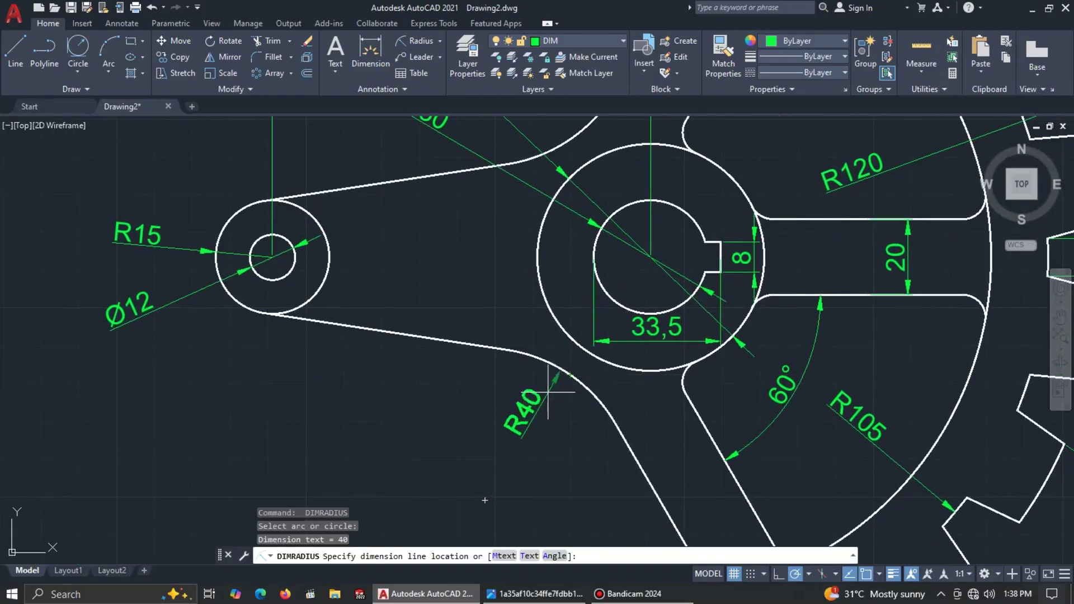
click(570, 377)
scroll(682, 364, down, 5)
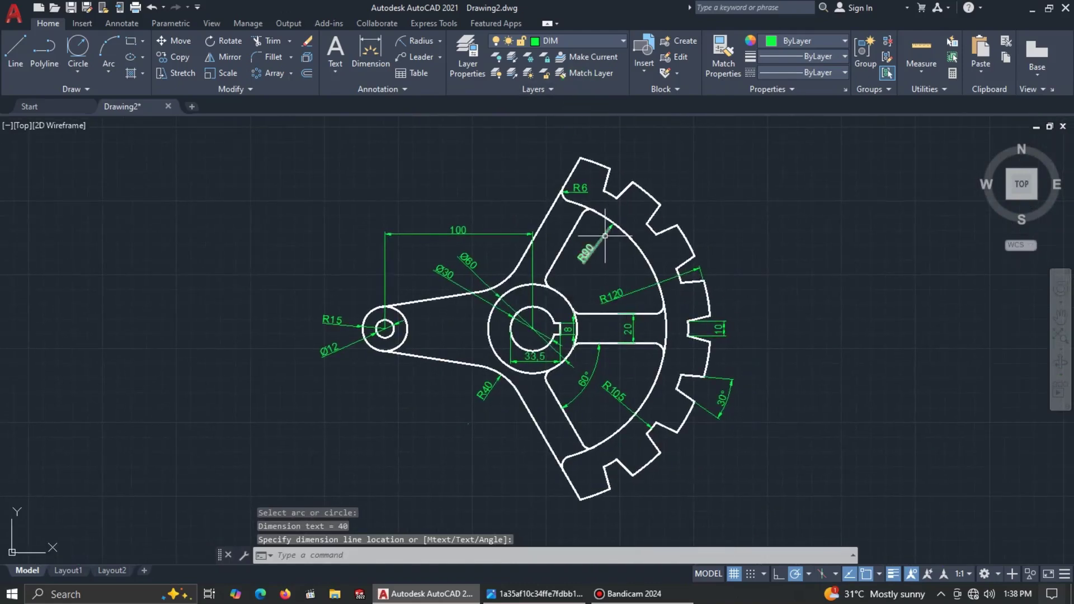
click(605, 236)
key(Escape)
Check the remaining dimensions in the reference image, return to AutoCAD and make layer 0 current.
scroll(589, 288, up, 2)
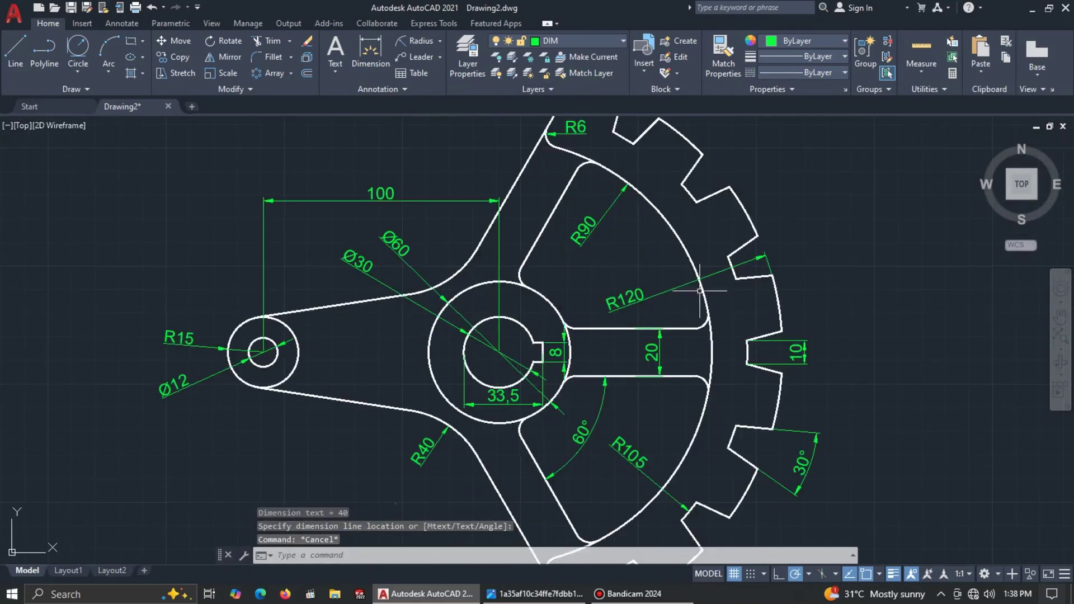
scroll(683, 216, down, 2)
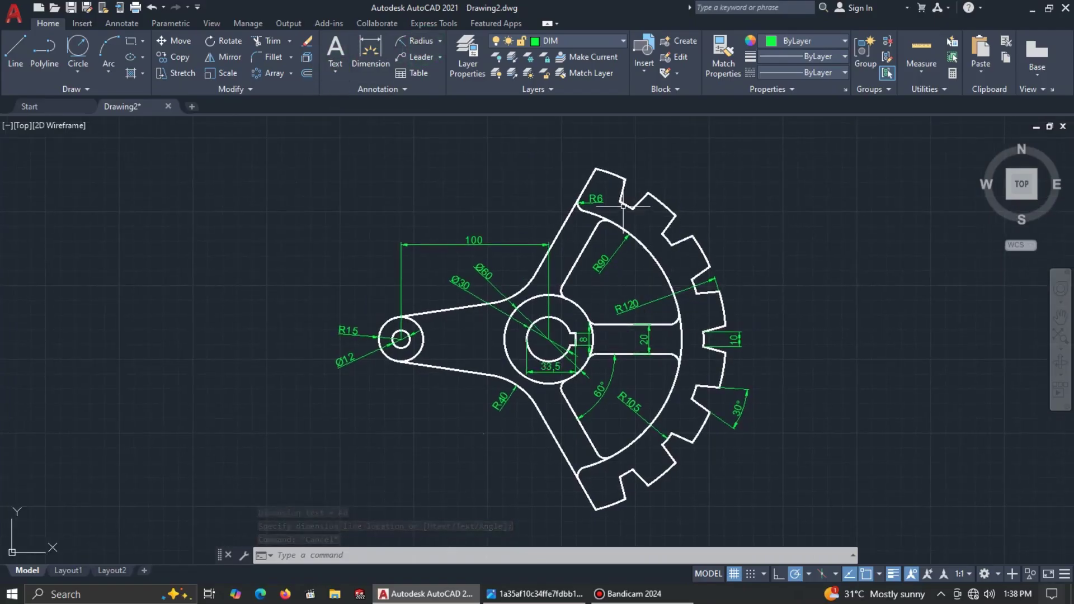
key(alt+Tab)
click(630, 291)
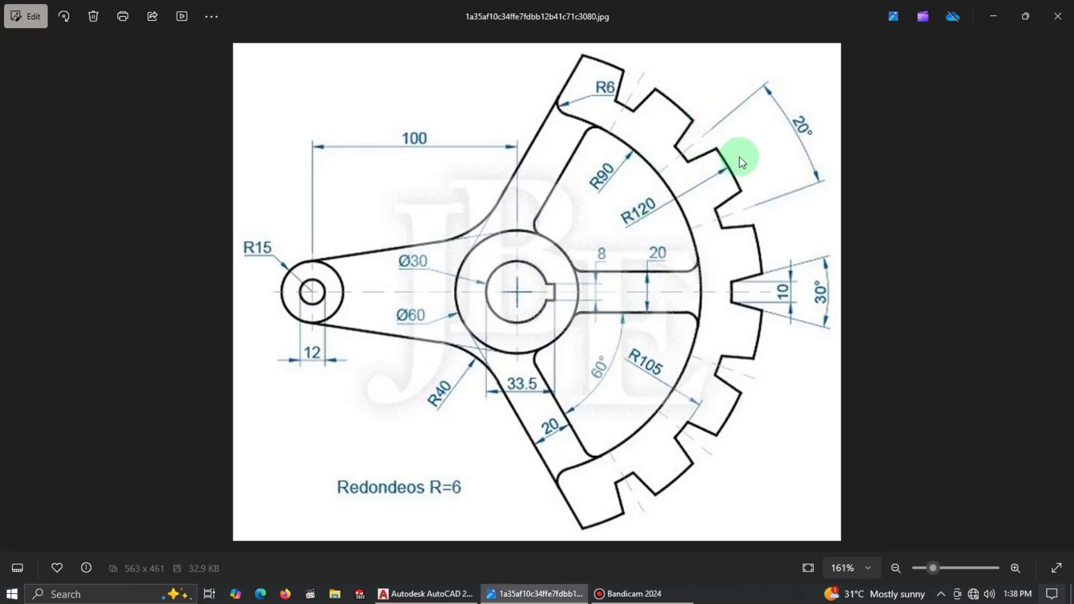
key(alt+Tab)
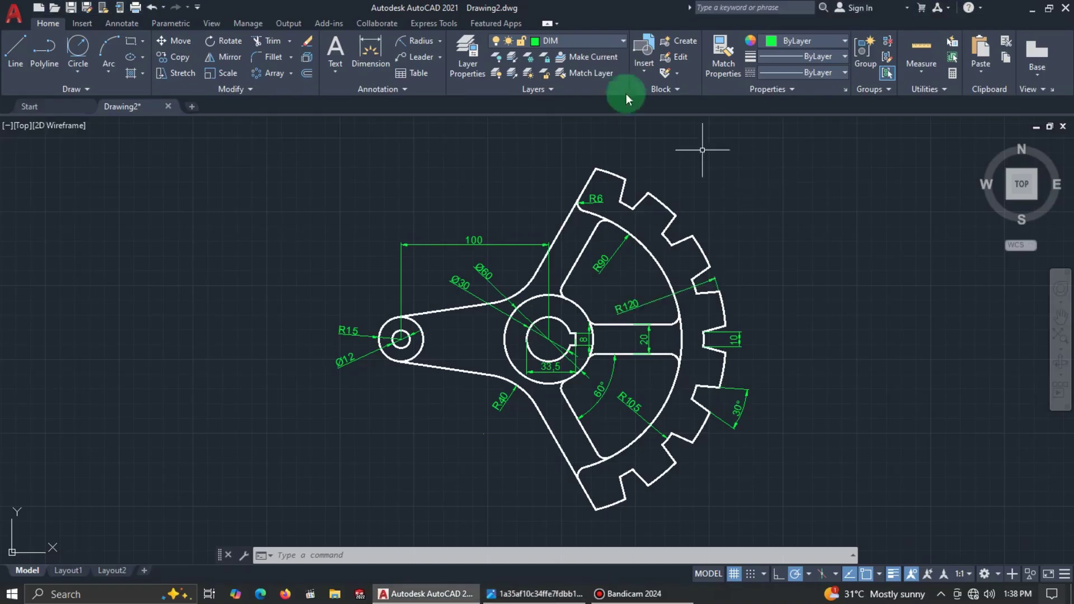
click(623, 40)
click(553, 56)
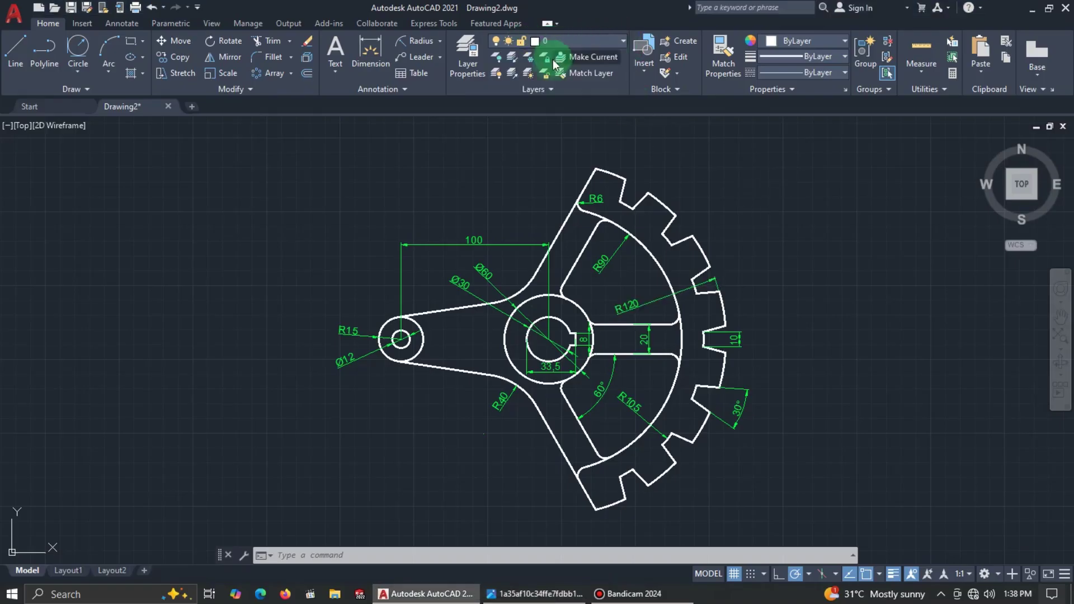
Draw two radial lines from the hub centre to the root midpoints of the first two tooth gaps above the middle one.
click(15, 53)
click(549, 339)
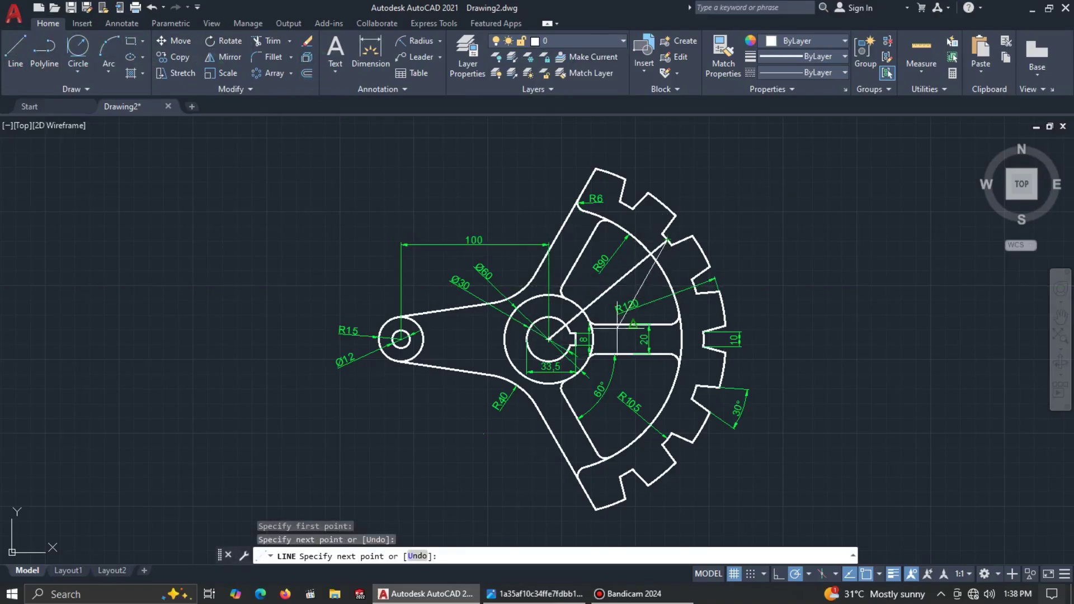
key(Escape)
click(15, 57)
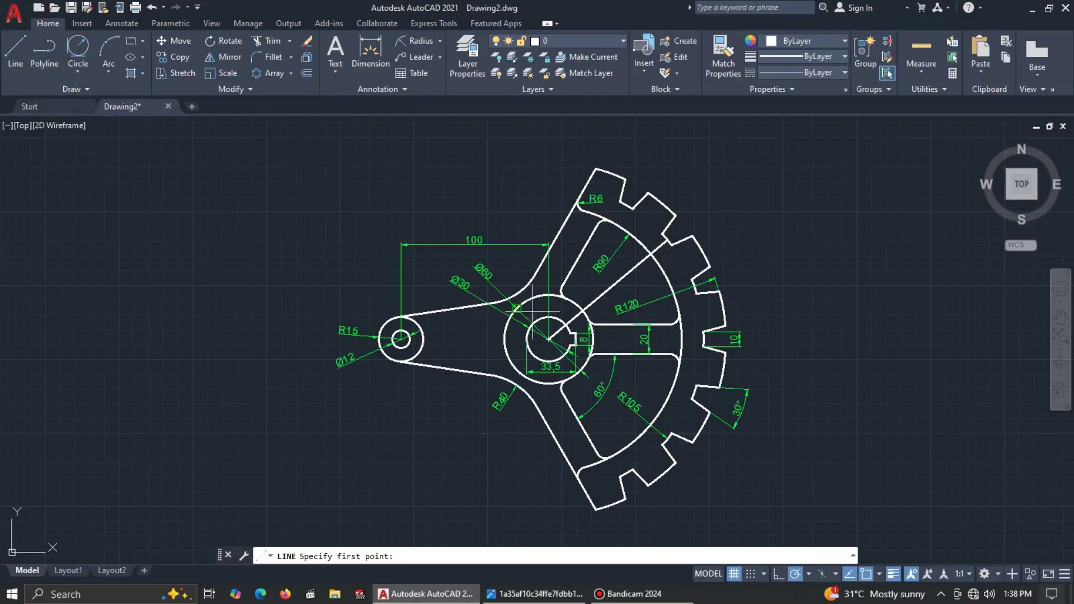
click(549, 339)
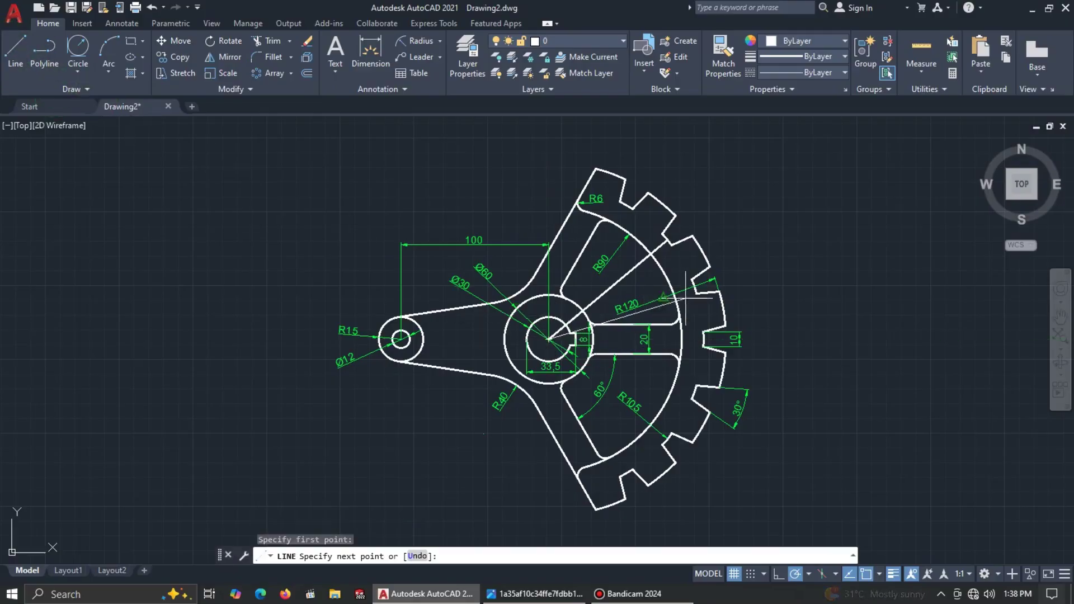
scroll(694, 287, up, 6)
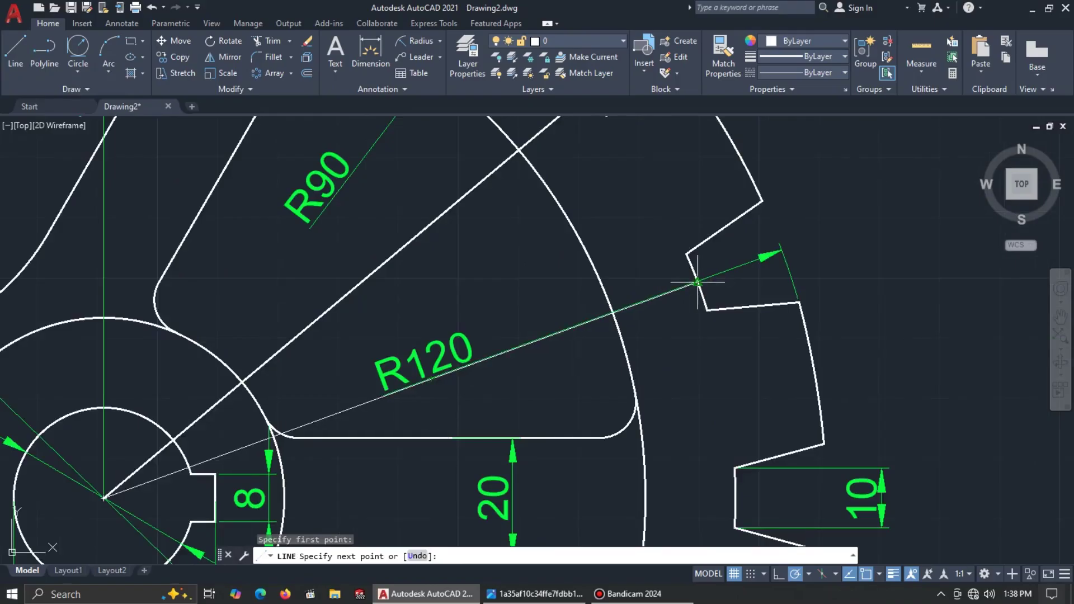
click(696, 283)
key(Escape)
scroll(722, 317, down, 5)
Set the lineweight of the two radial lines to 0.30 mm.
click(607, 282)
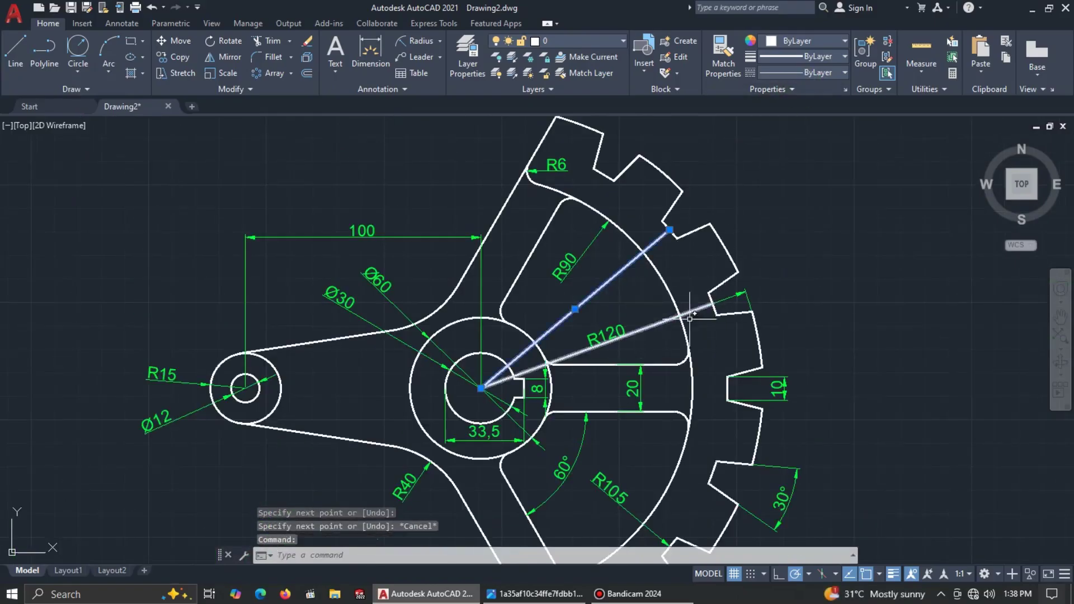
click(664, 319)
click(843, 70)
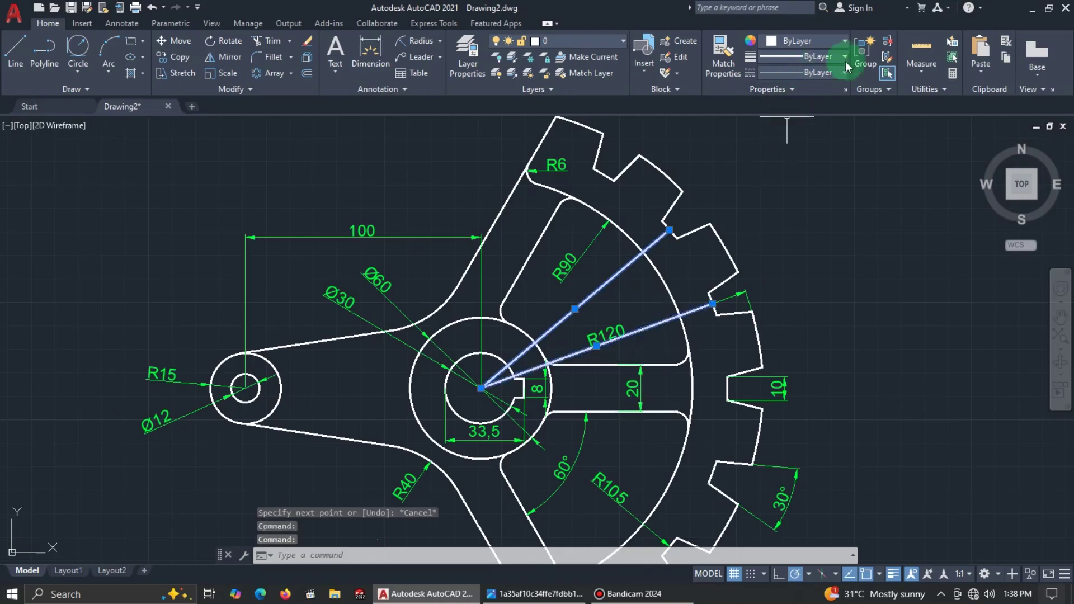
click(843, 57)
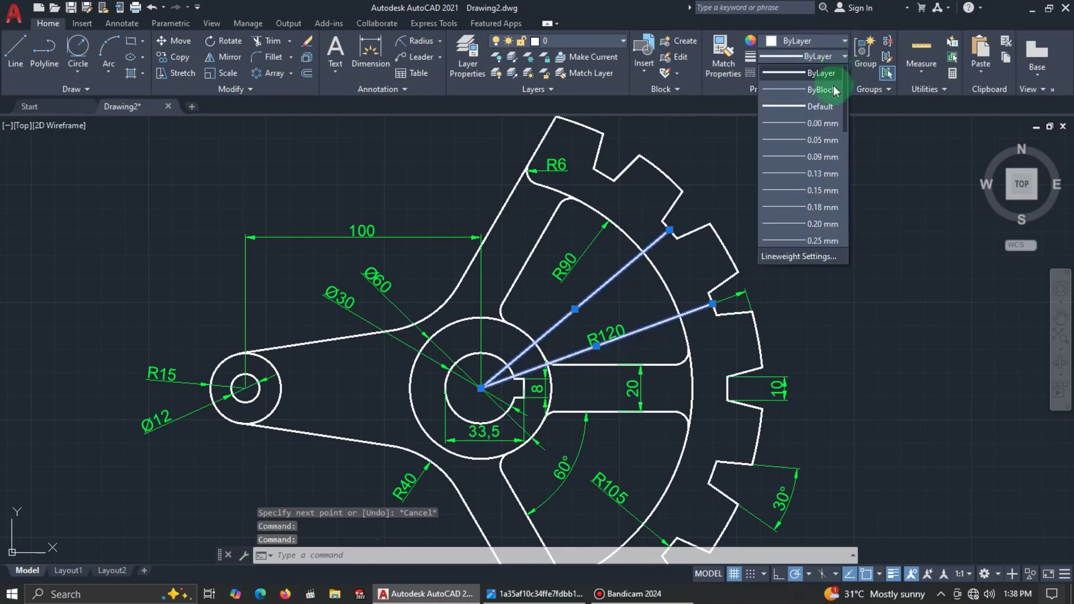
click(823, 239)
key(Escape)
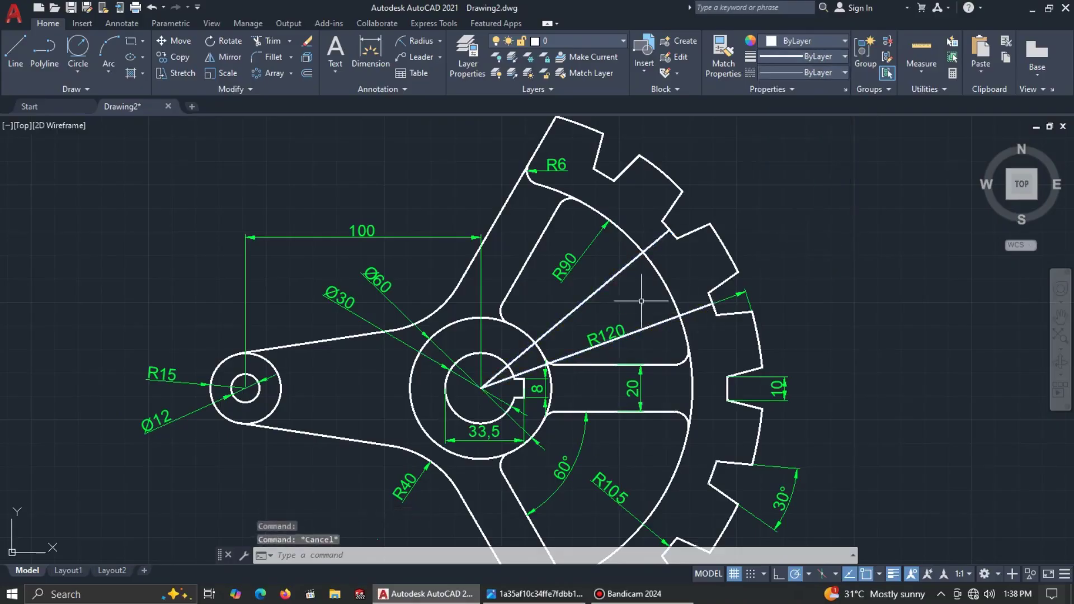
Set the lineweight of the two radial reference lines to 0.25 mm.
click(626, 265)
click(643, 329)
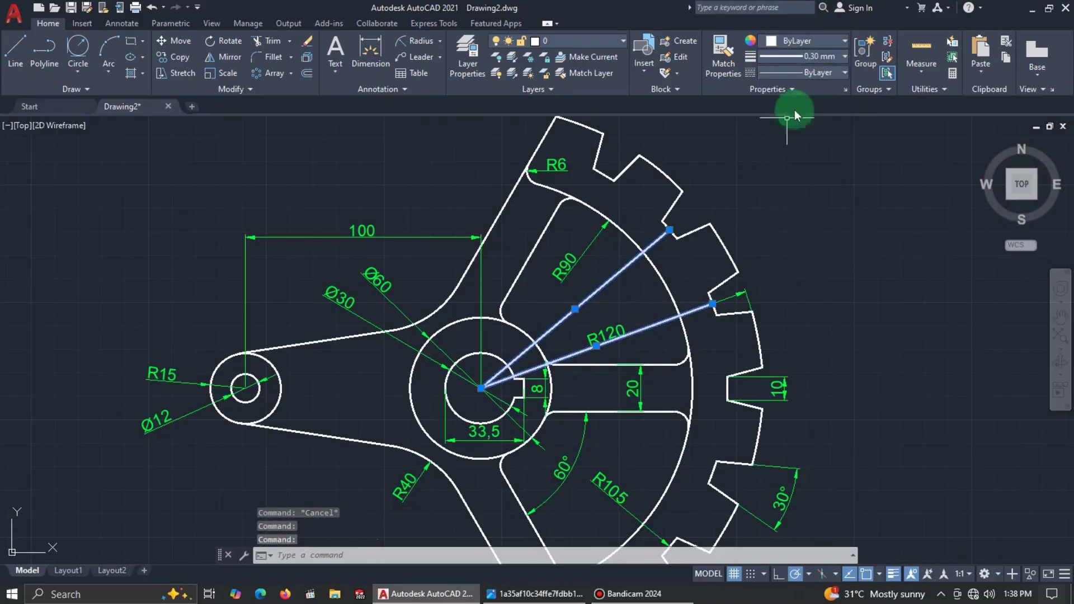
click(831, 58)
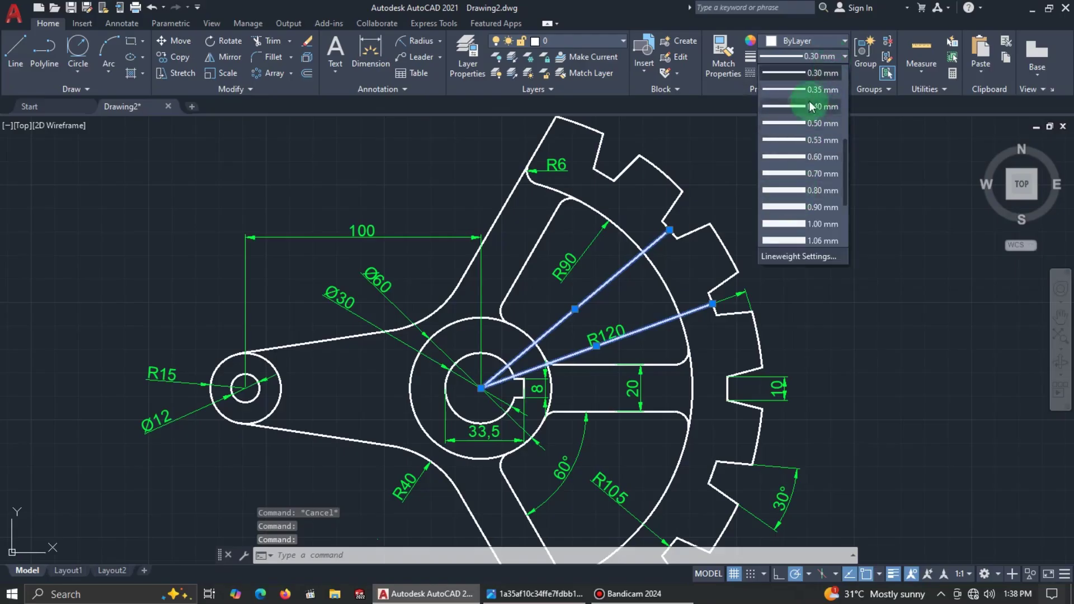
scroll(811, 112, up, 2)
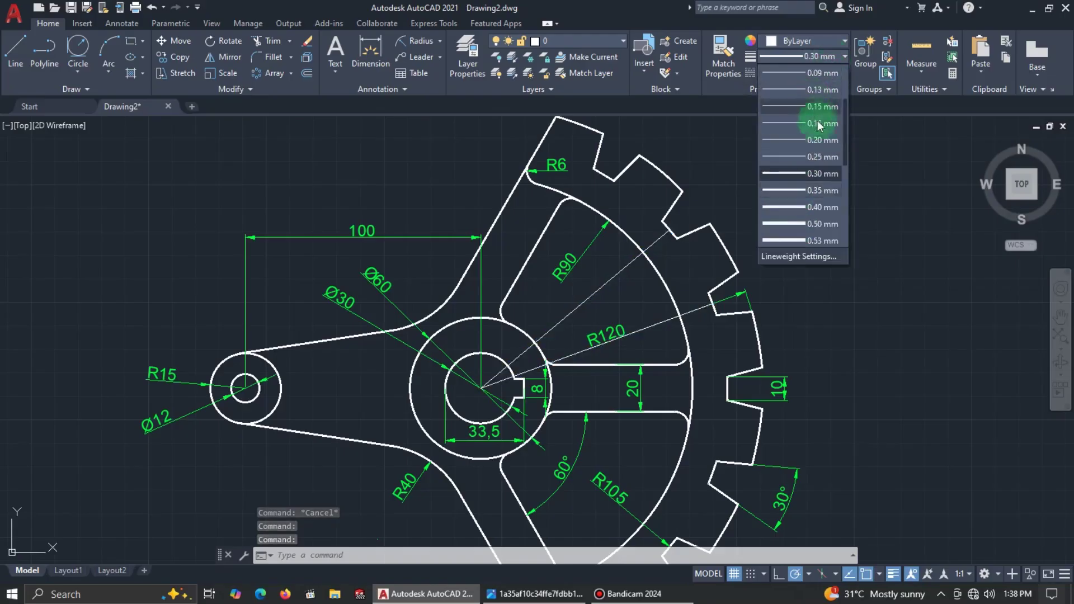
click(814, 156)
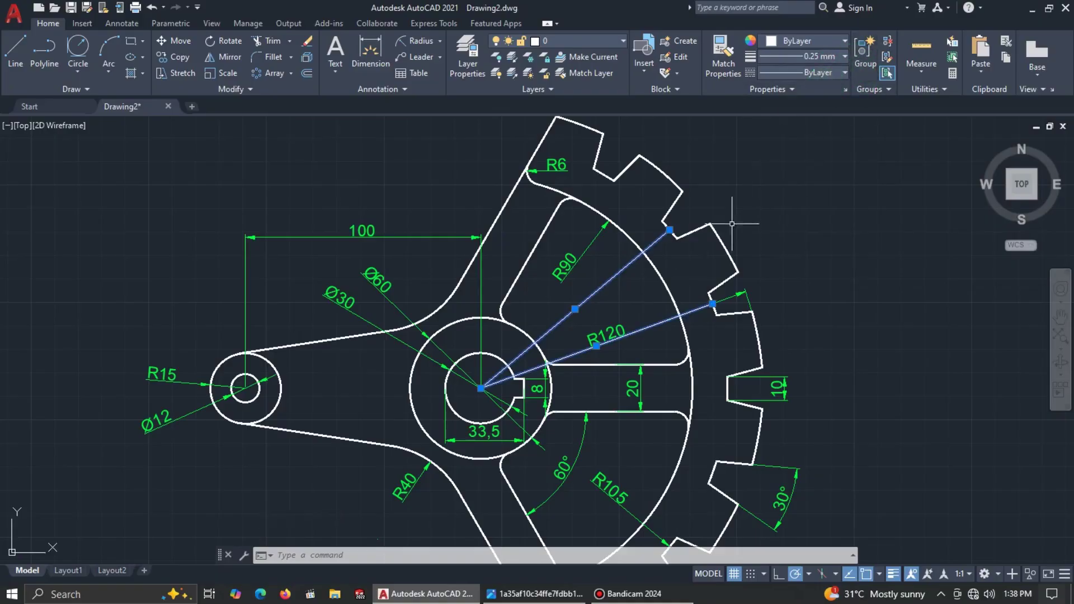
Load the CENTER2 linetype from acadiso.lin into the drawing.
click(839, 73)
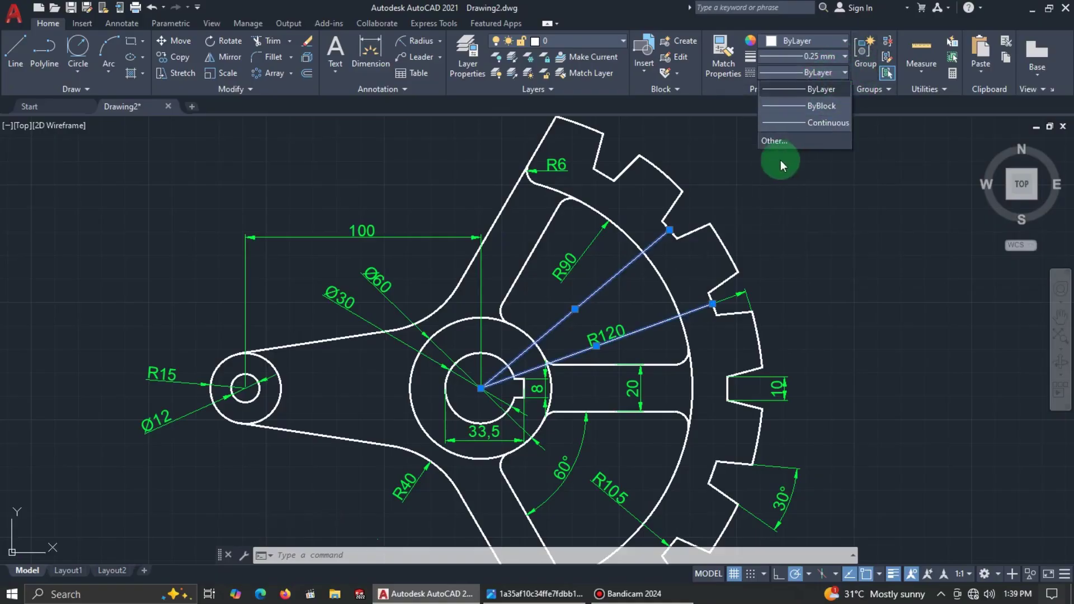
click(785, 142)
click(641, 184)
scroll(560, 344, down, 4)
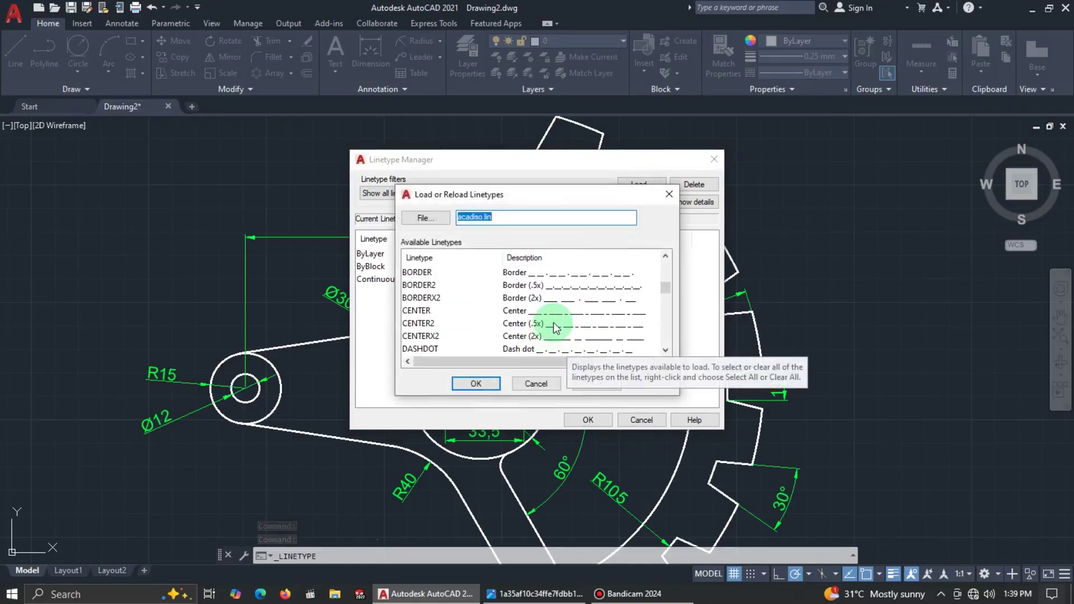
click(543, 324)
click(476, 383)
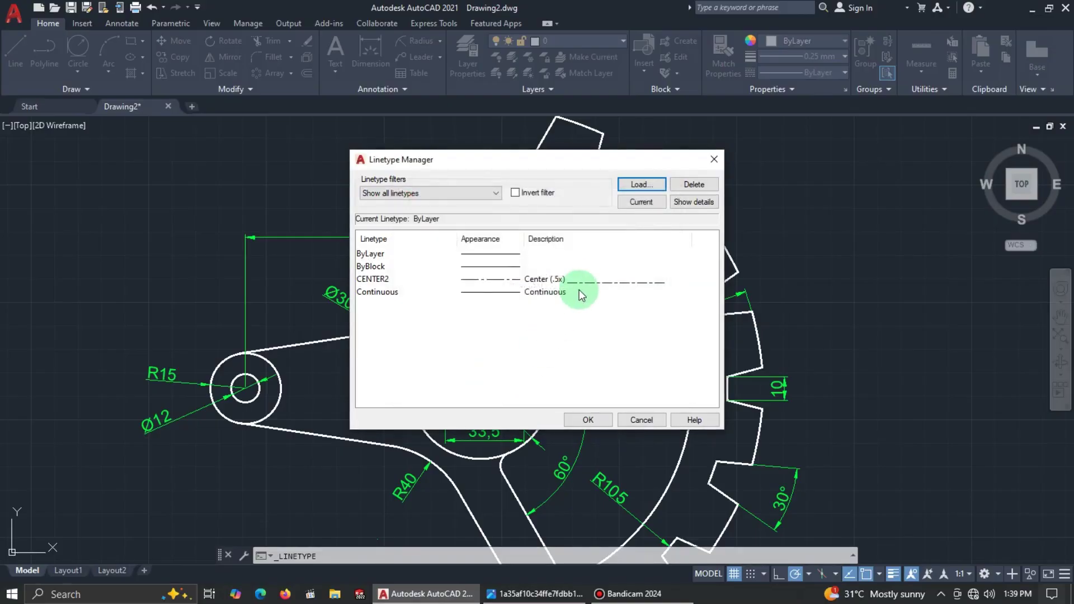
click(585, 280)
key(Return)
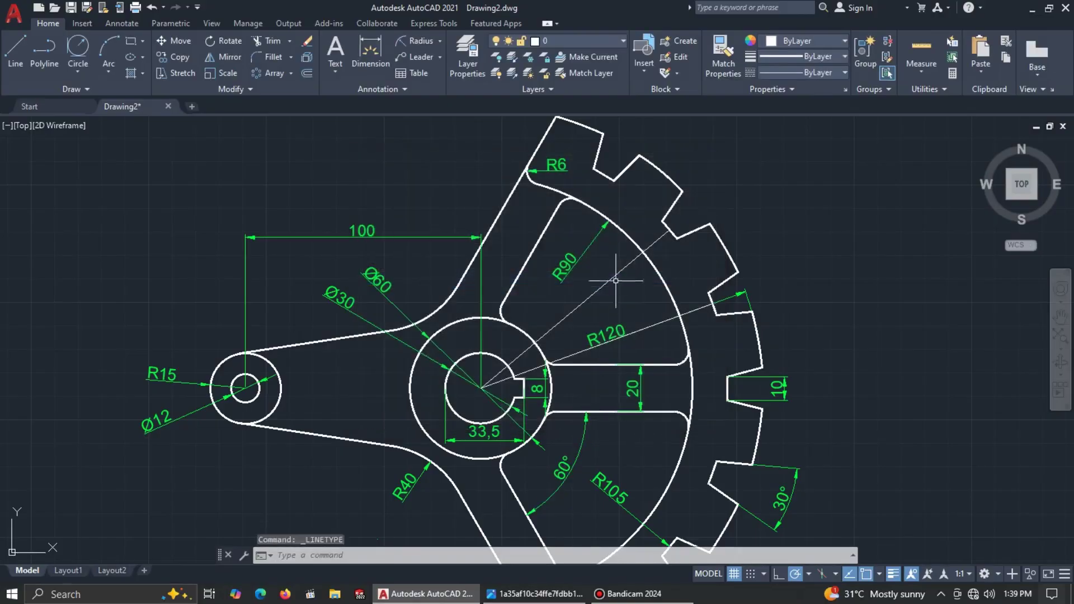
Apply the CENTER2 linetype to the two radial lines running from the hub centre to the tooth gaps.
click(617, 273)
click(658, 325)
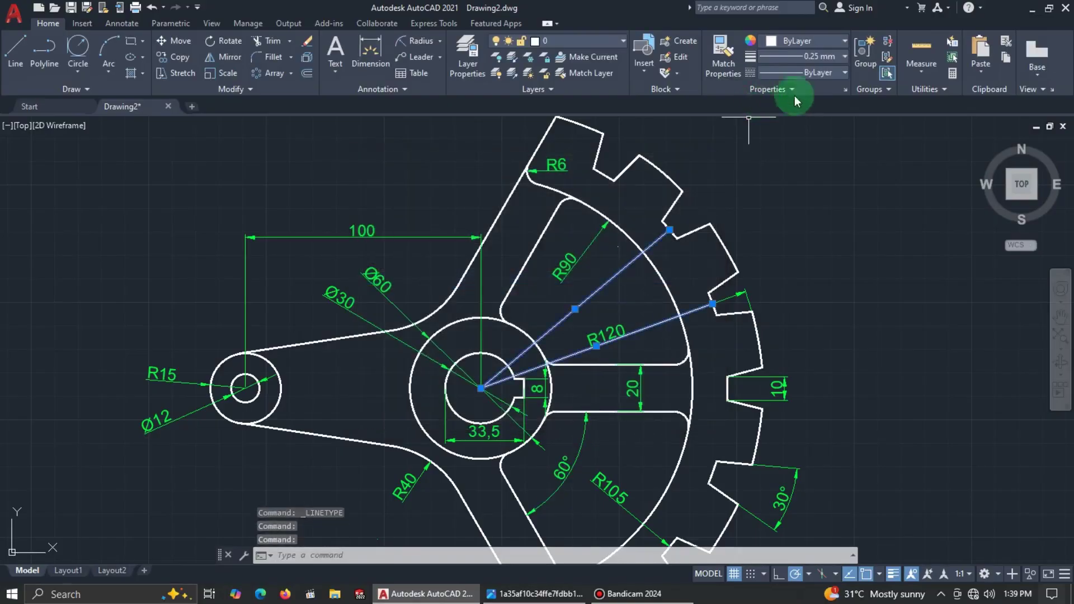
click(811, 71)
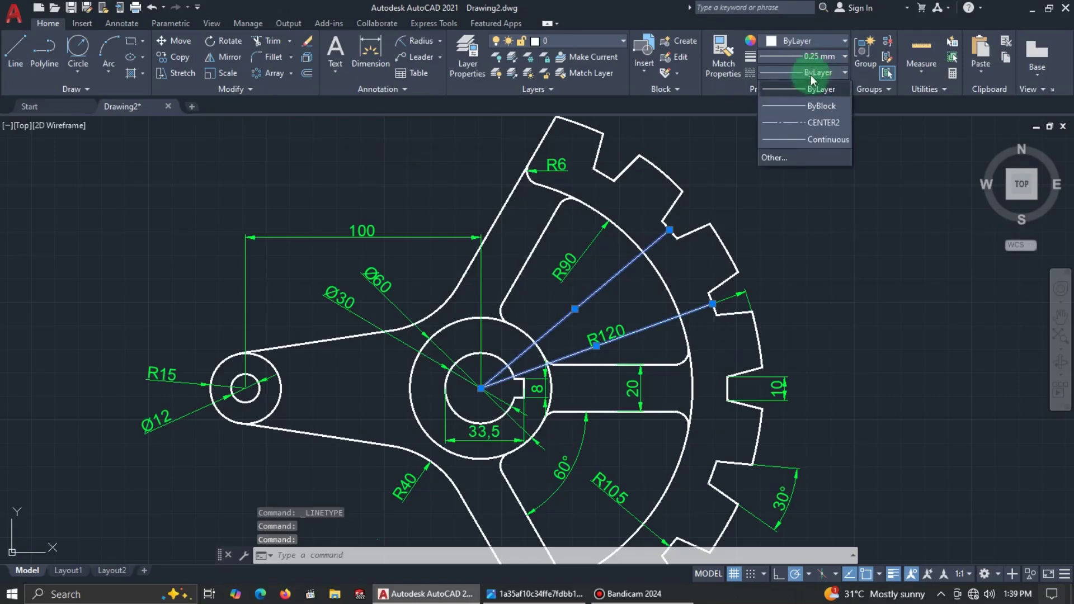
click(797, 121)
key(Escape)
key(Escape)
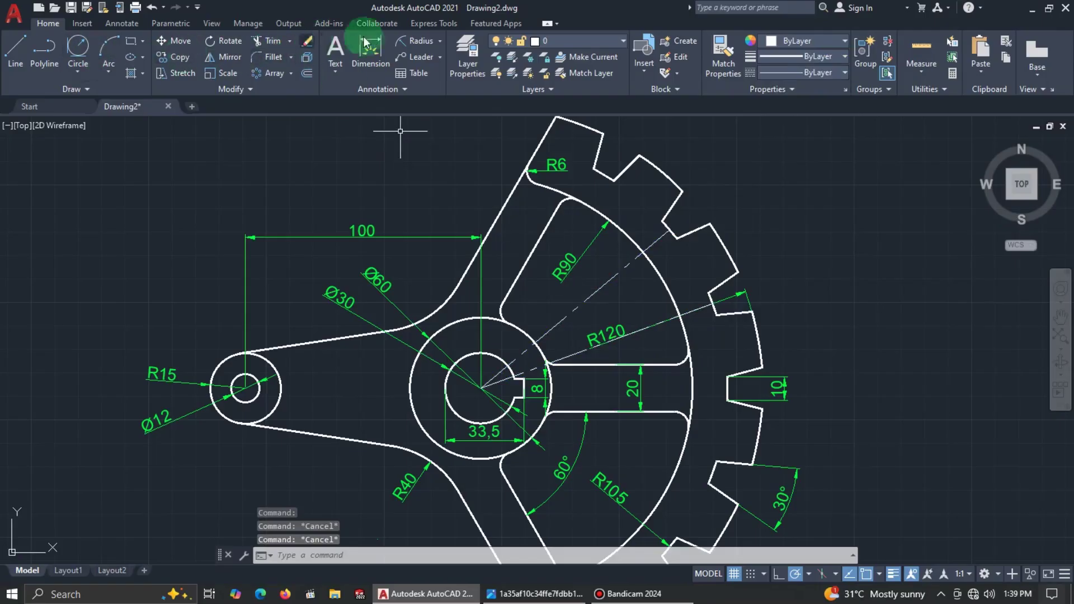
Make the DIM layer current and add an angular dimension between the two radial centrelines, placed outside the teeth.
click(624, 44)
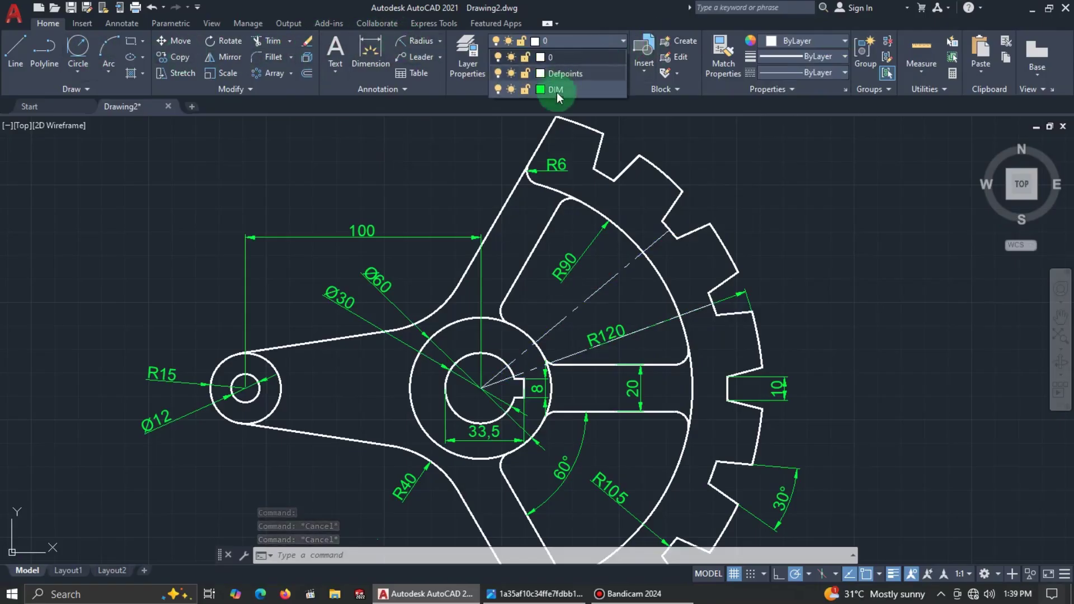
click(556, 93)
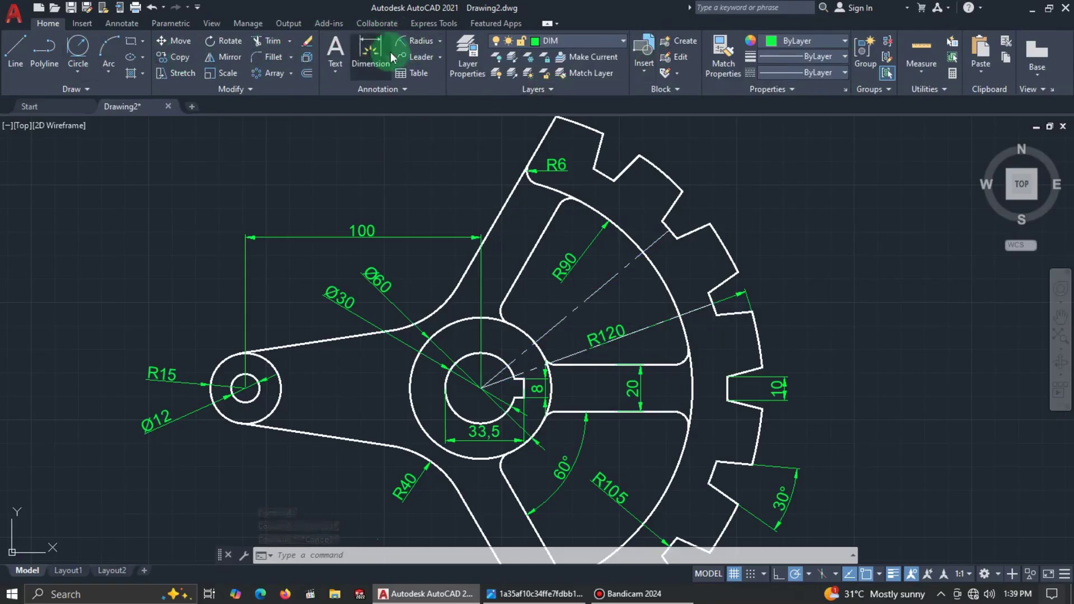
click(439, 41)
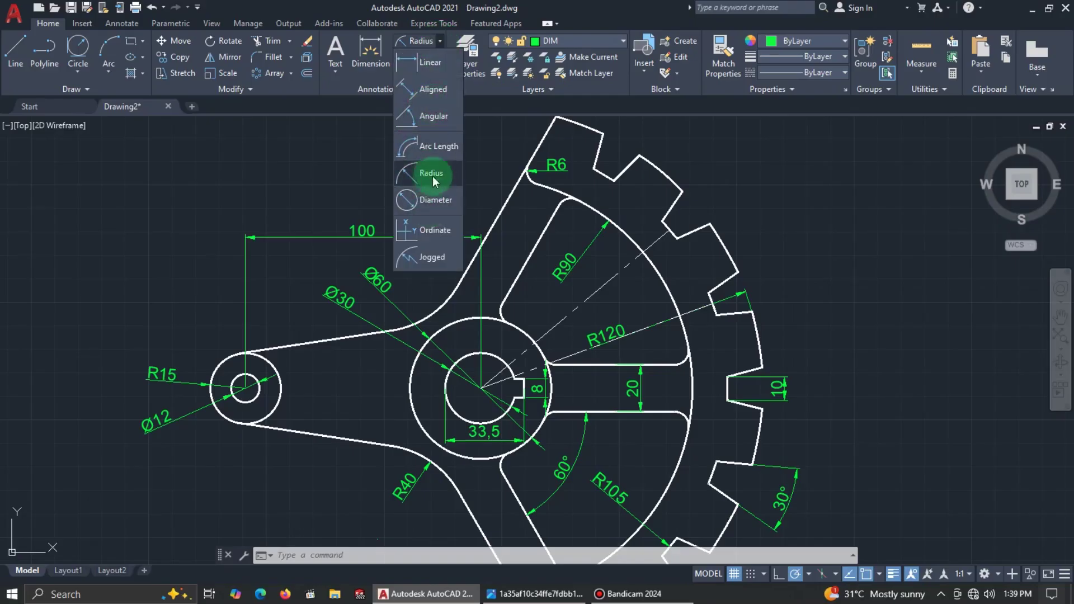
click(433, 119)
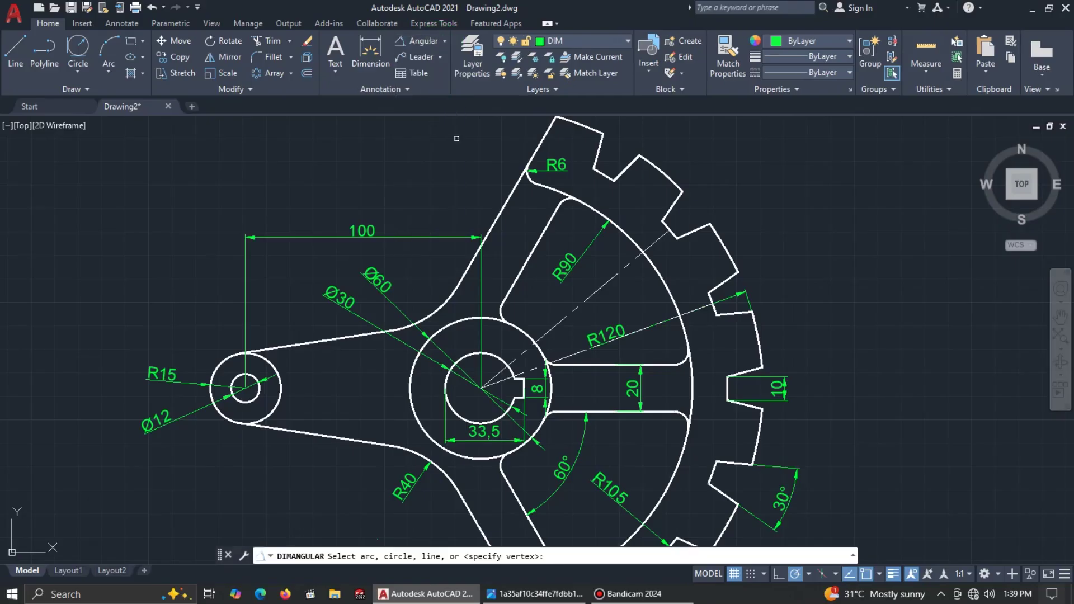
click(654, 244)
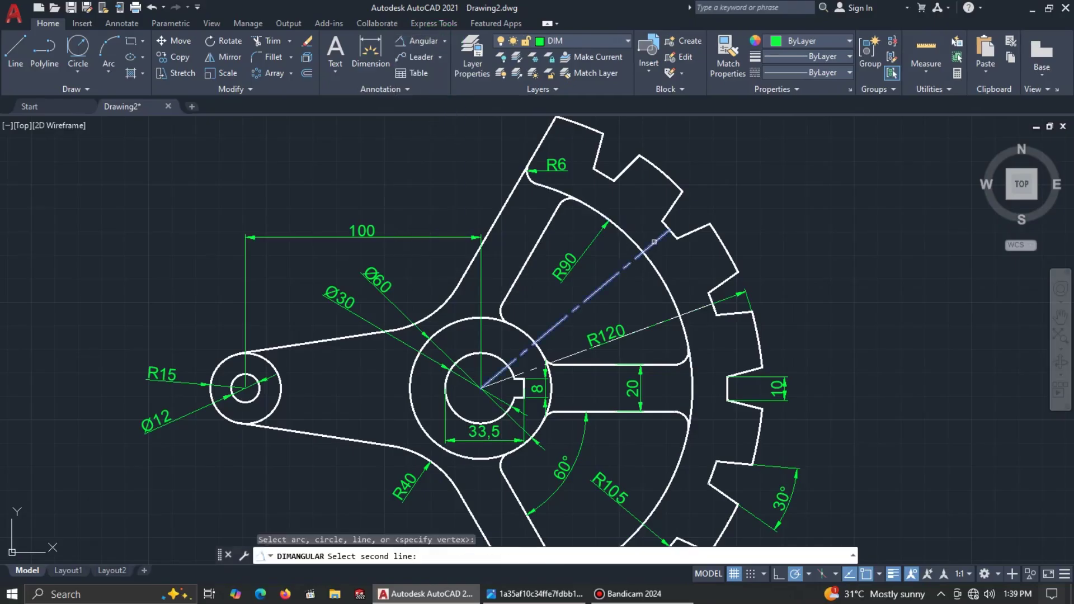
click(657, 324)
click(777, 216)
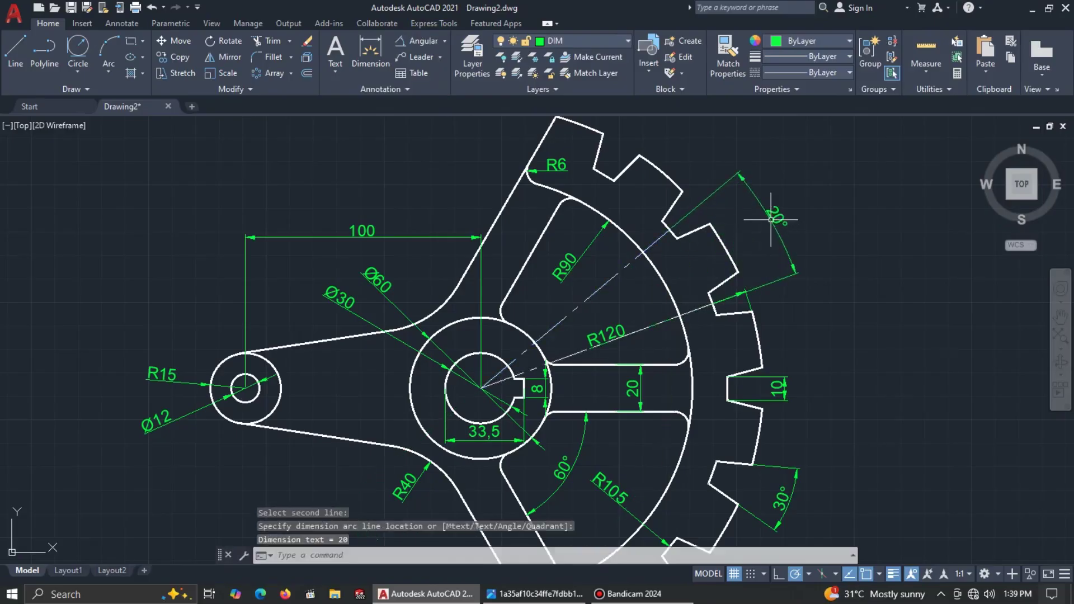
scroll(828, 313, down, 5)
scroll(659, 342, up, 4)
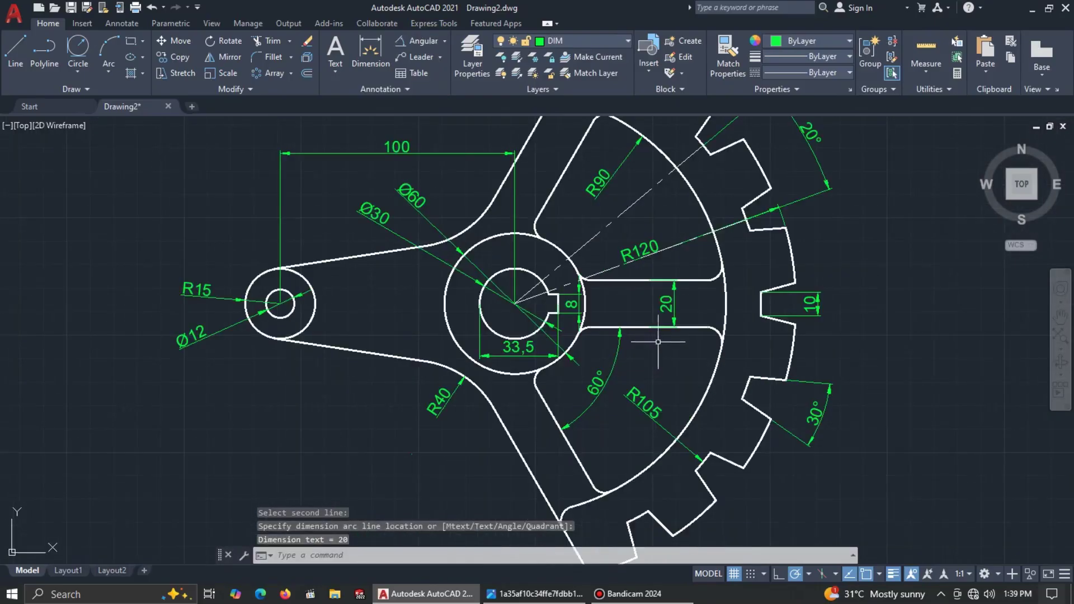
scroll(647, 394, down, 2)
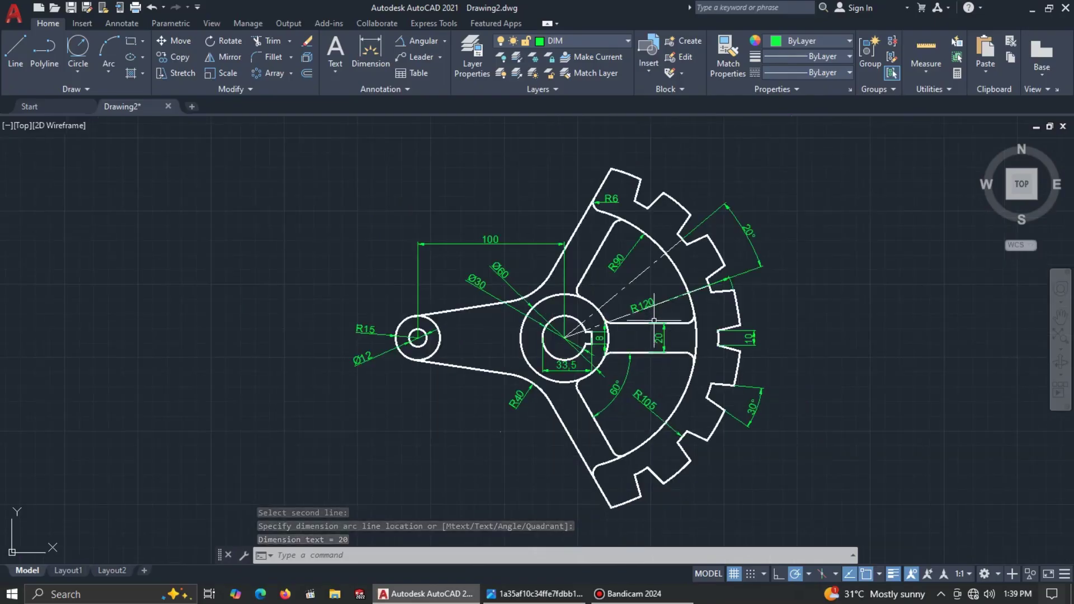
middle_drag(660, 376, 626, 398)
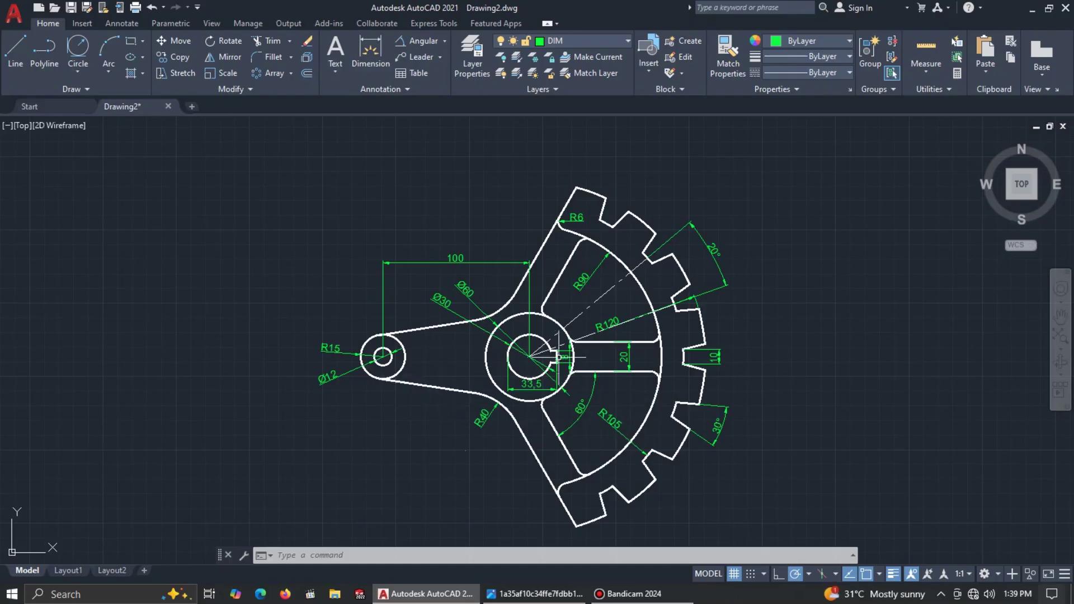
scroll(618, 412, up, 2)
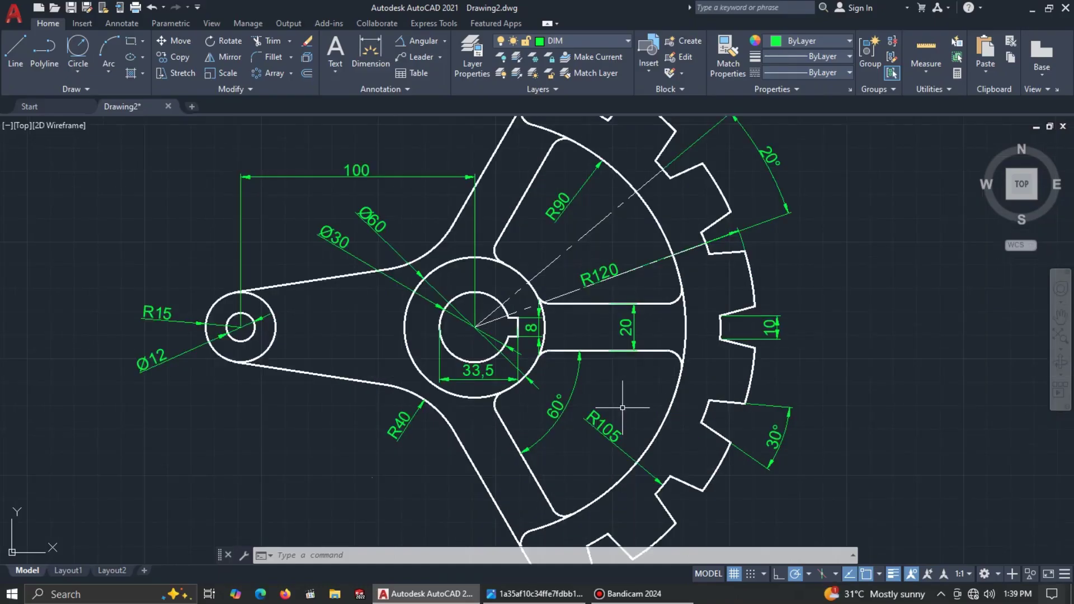
scroll(623, 408, down, 2)
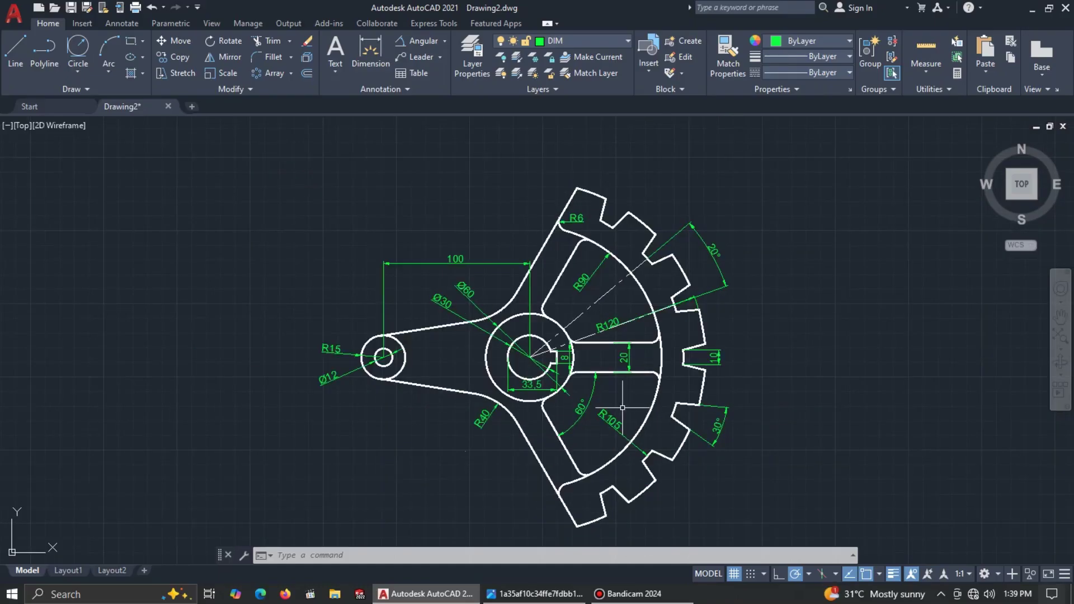